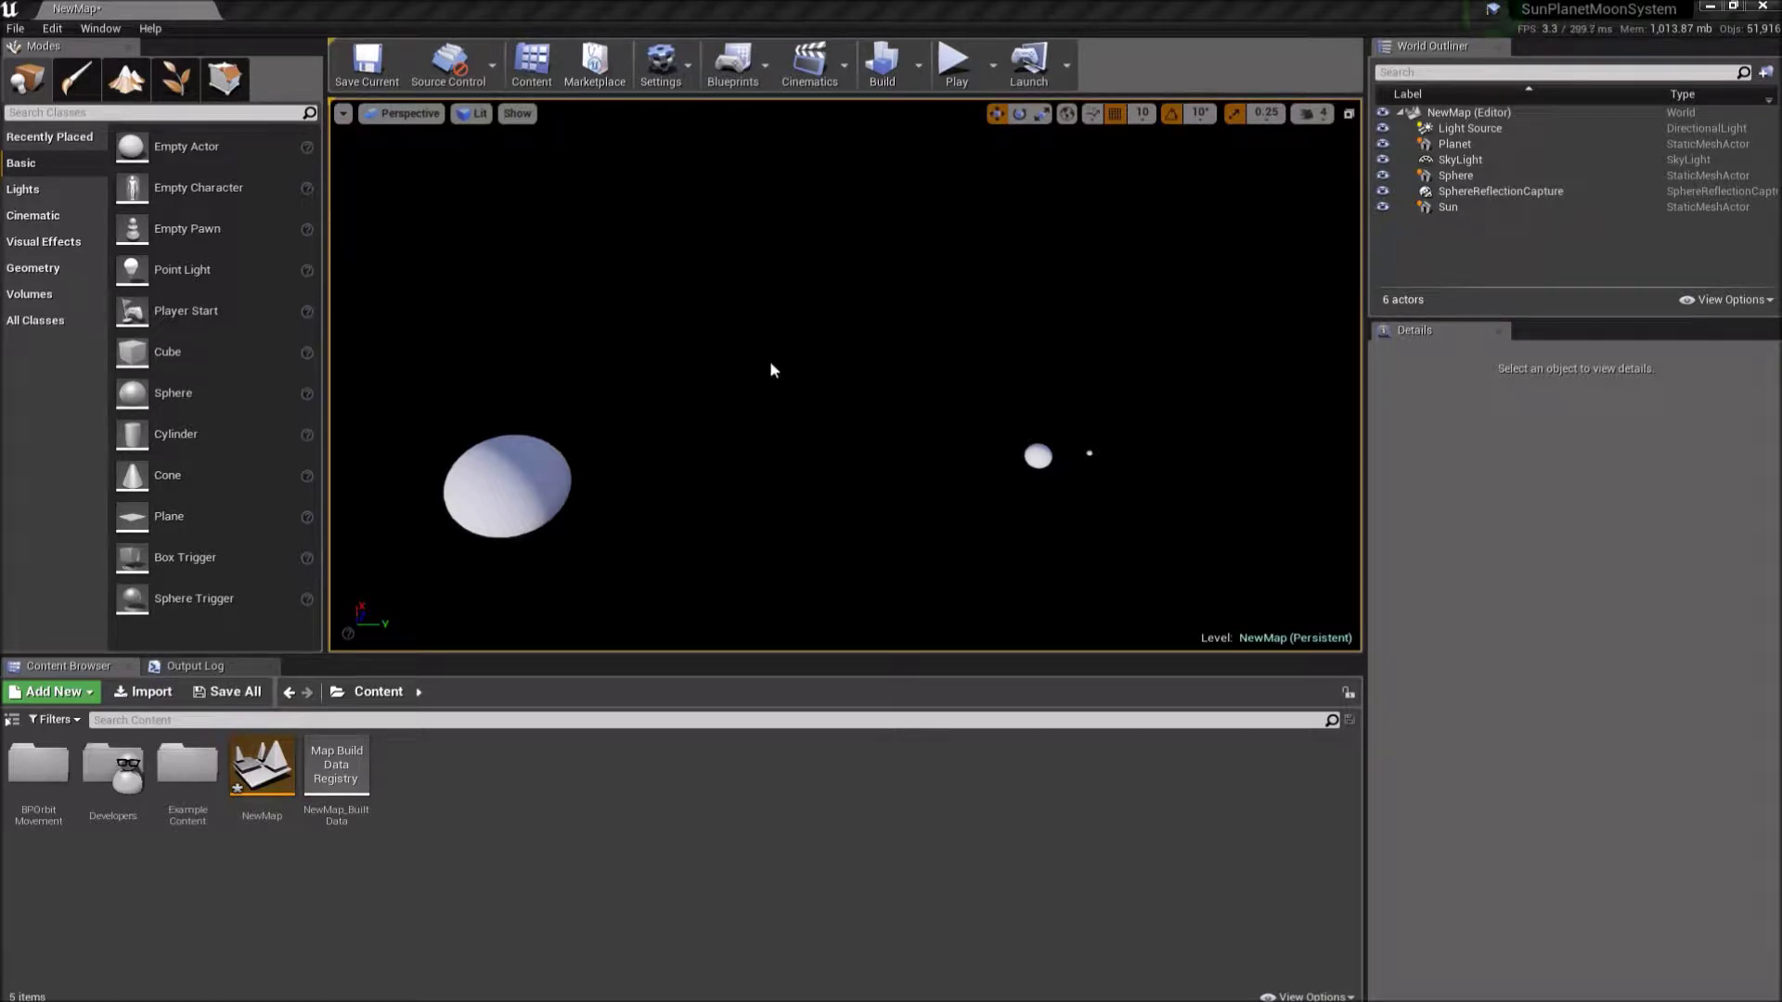
- Inspect the Sun, Planet and moon Sphere details, then start Play in Editor
{"action": "left_click", "coordinate": [829, 374]}
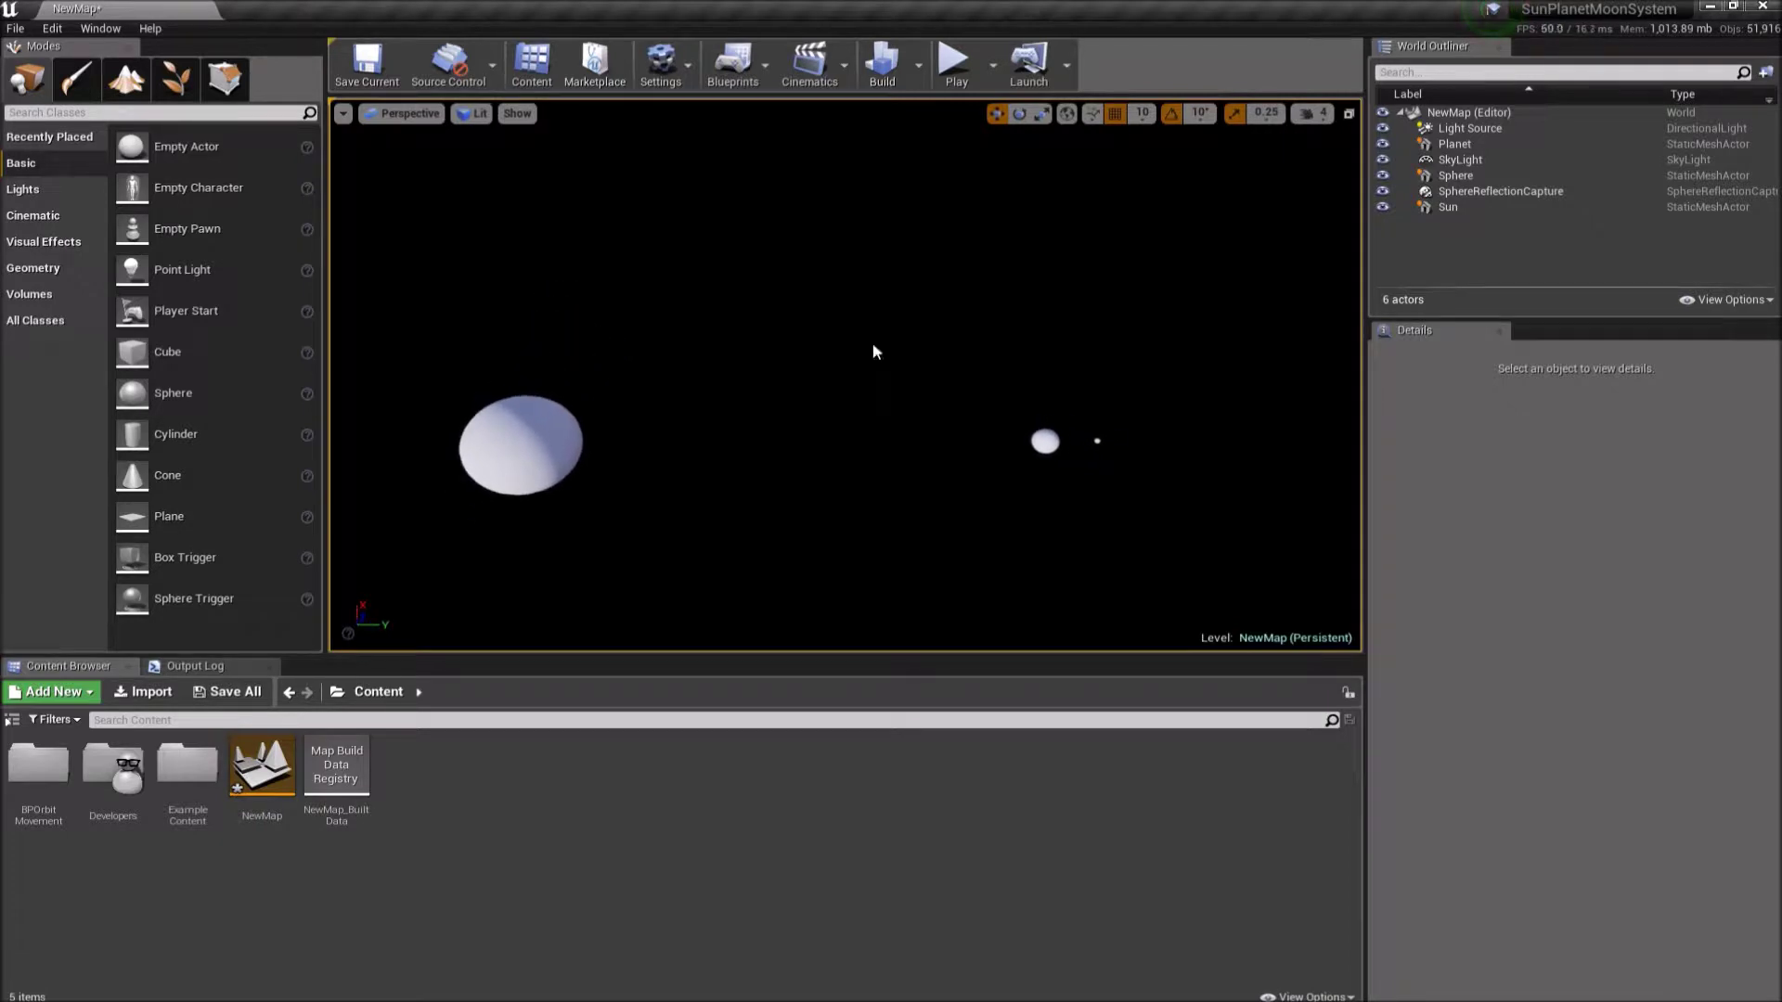
{"action": "left_click", "coordinate": [545, 435]}
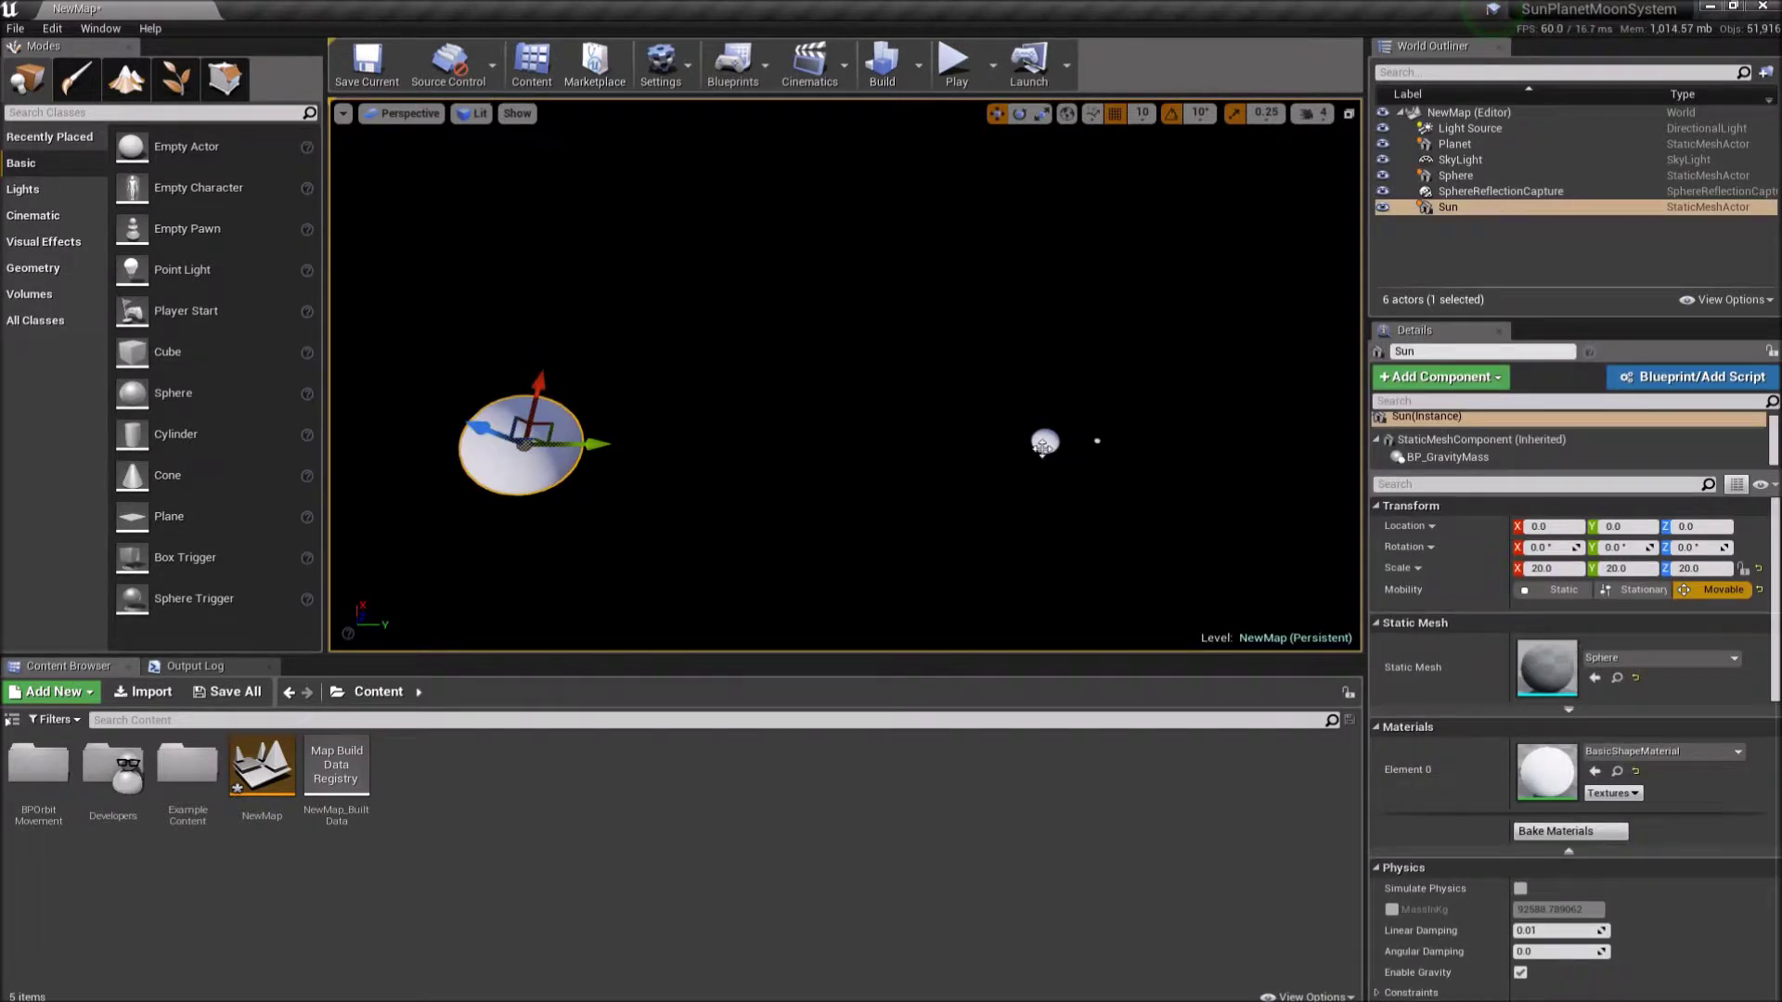
{"action": "left_click", "coordinate": [1043, 444]}
{"action": "left_click", "coordinate": [1072, 469]}
{"action": "left_click", "coordinate": [1097, 441]}
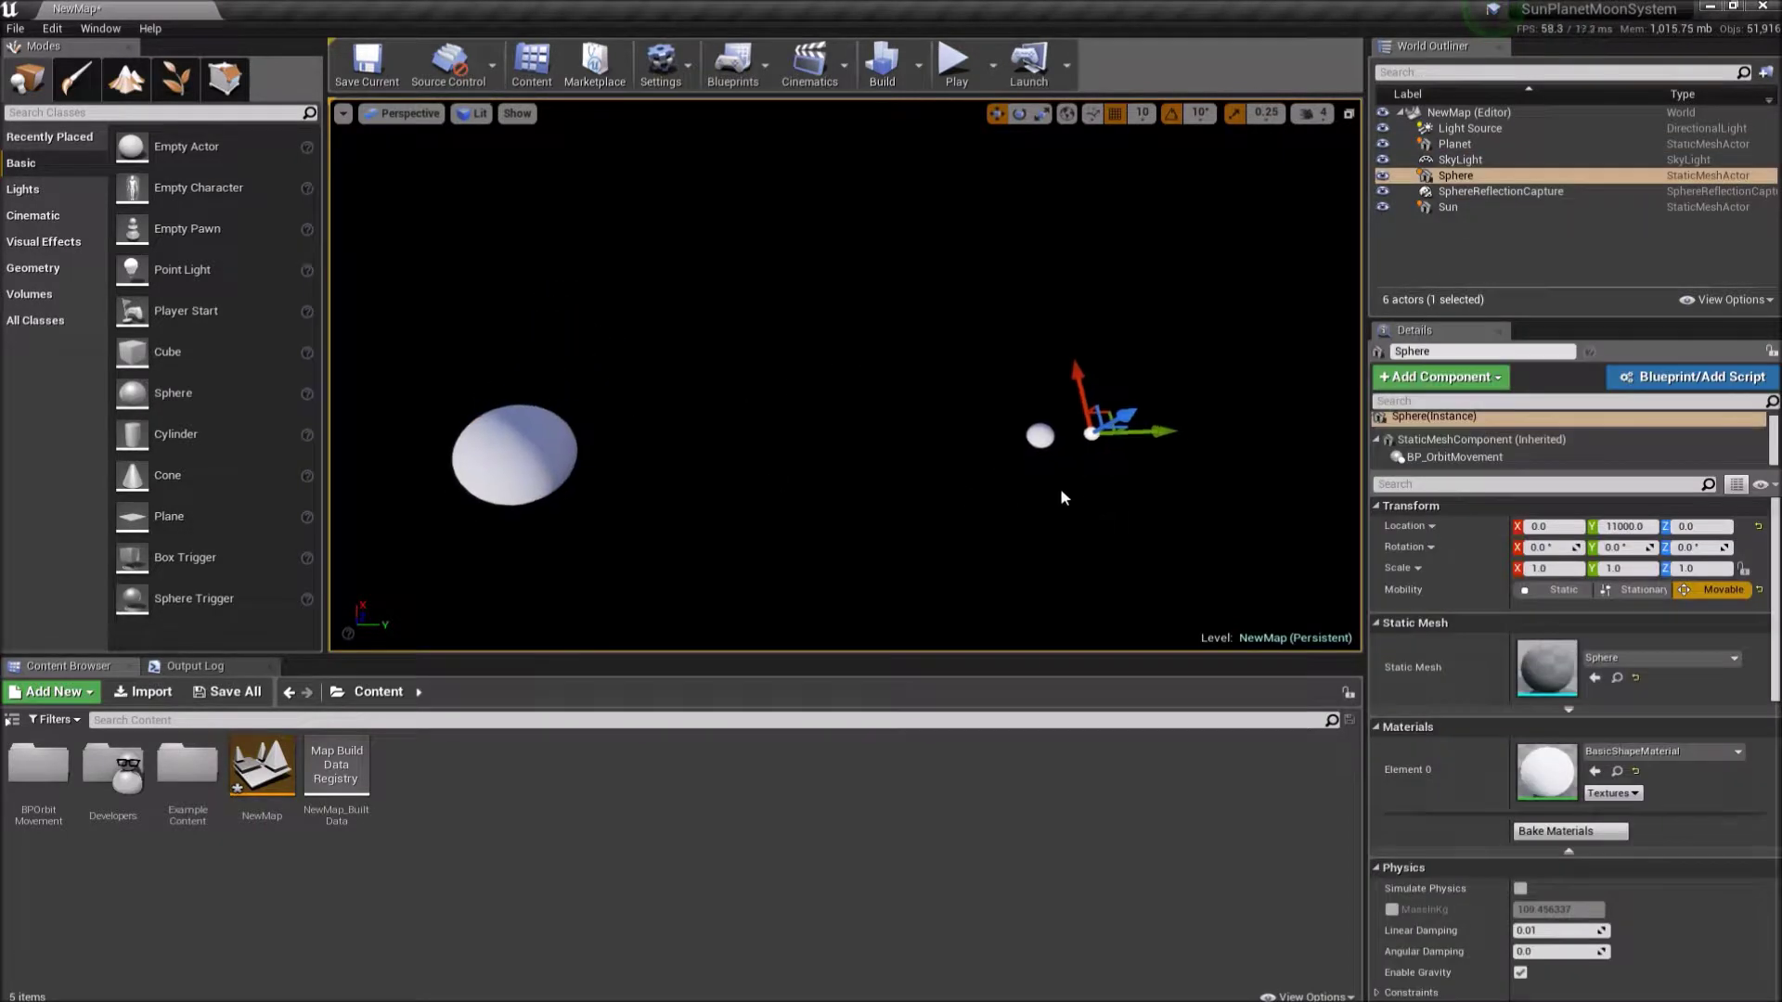
{"action": "left_click", "coordinate": [1094, 464]}
{"action": "left_click", "coordinate": [1038, 436]}
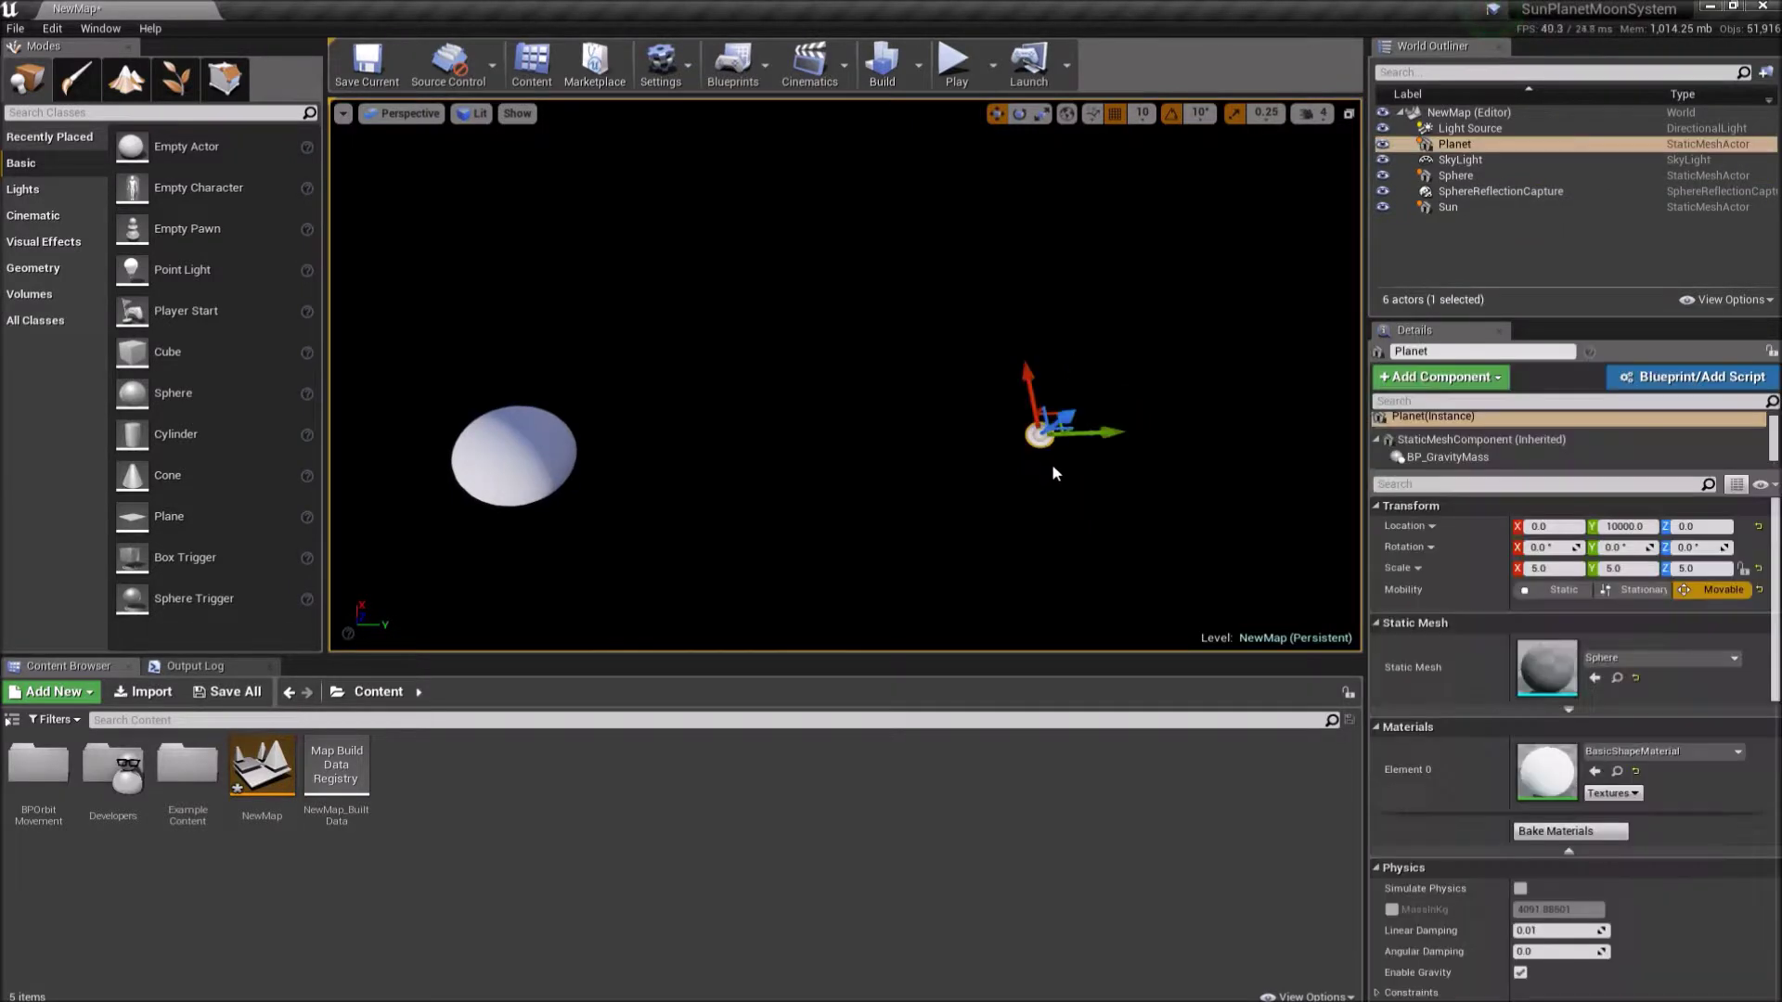
{"action": "left_click", "coordinate": [955, 63]}
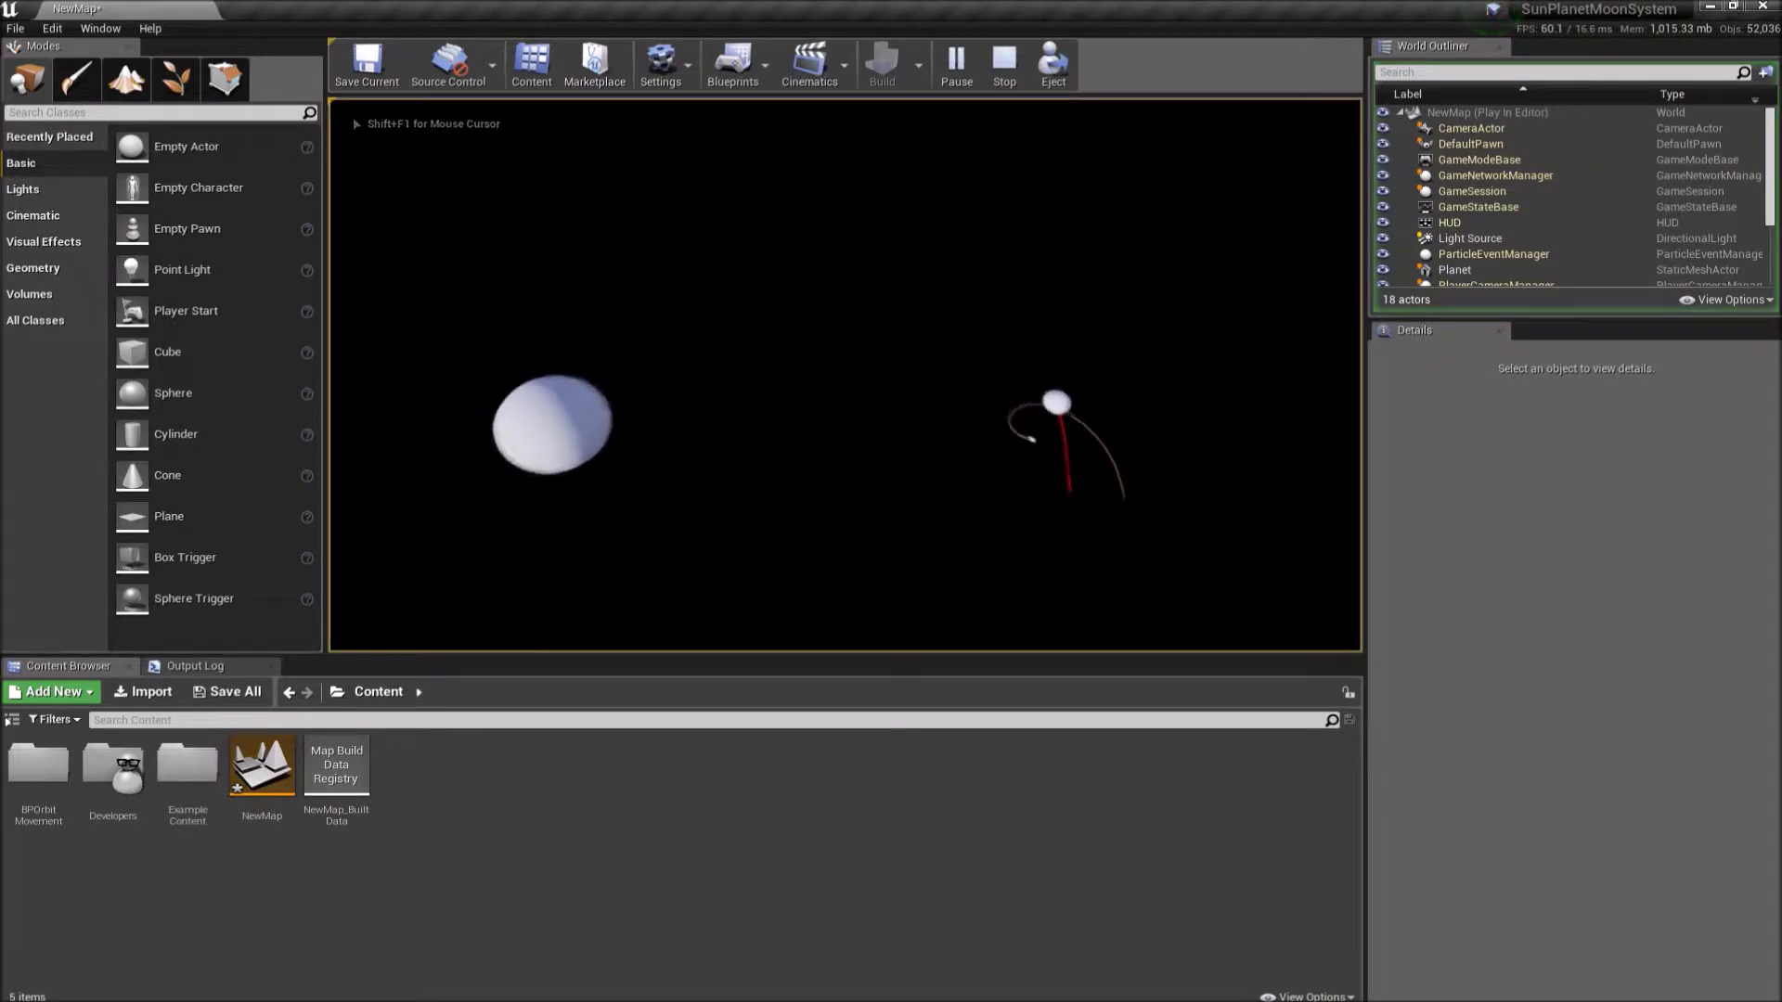
- Open the in-game console with the backtick key, then stop the play session
{"action": "key", "text": "grave"}
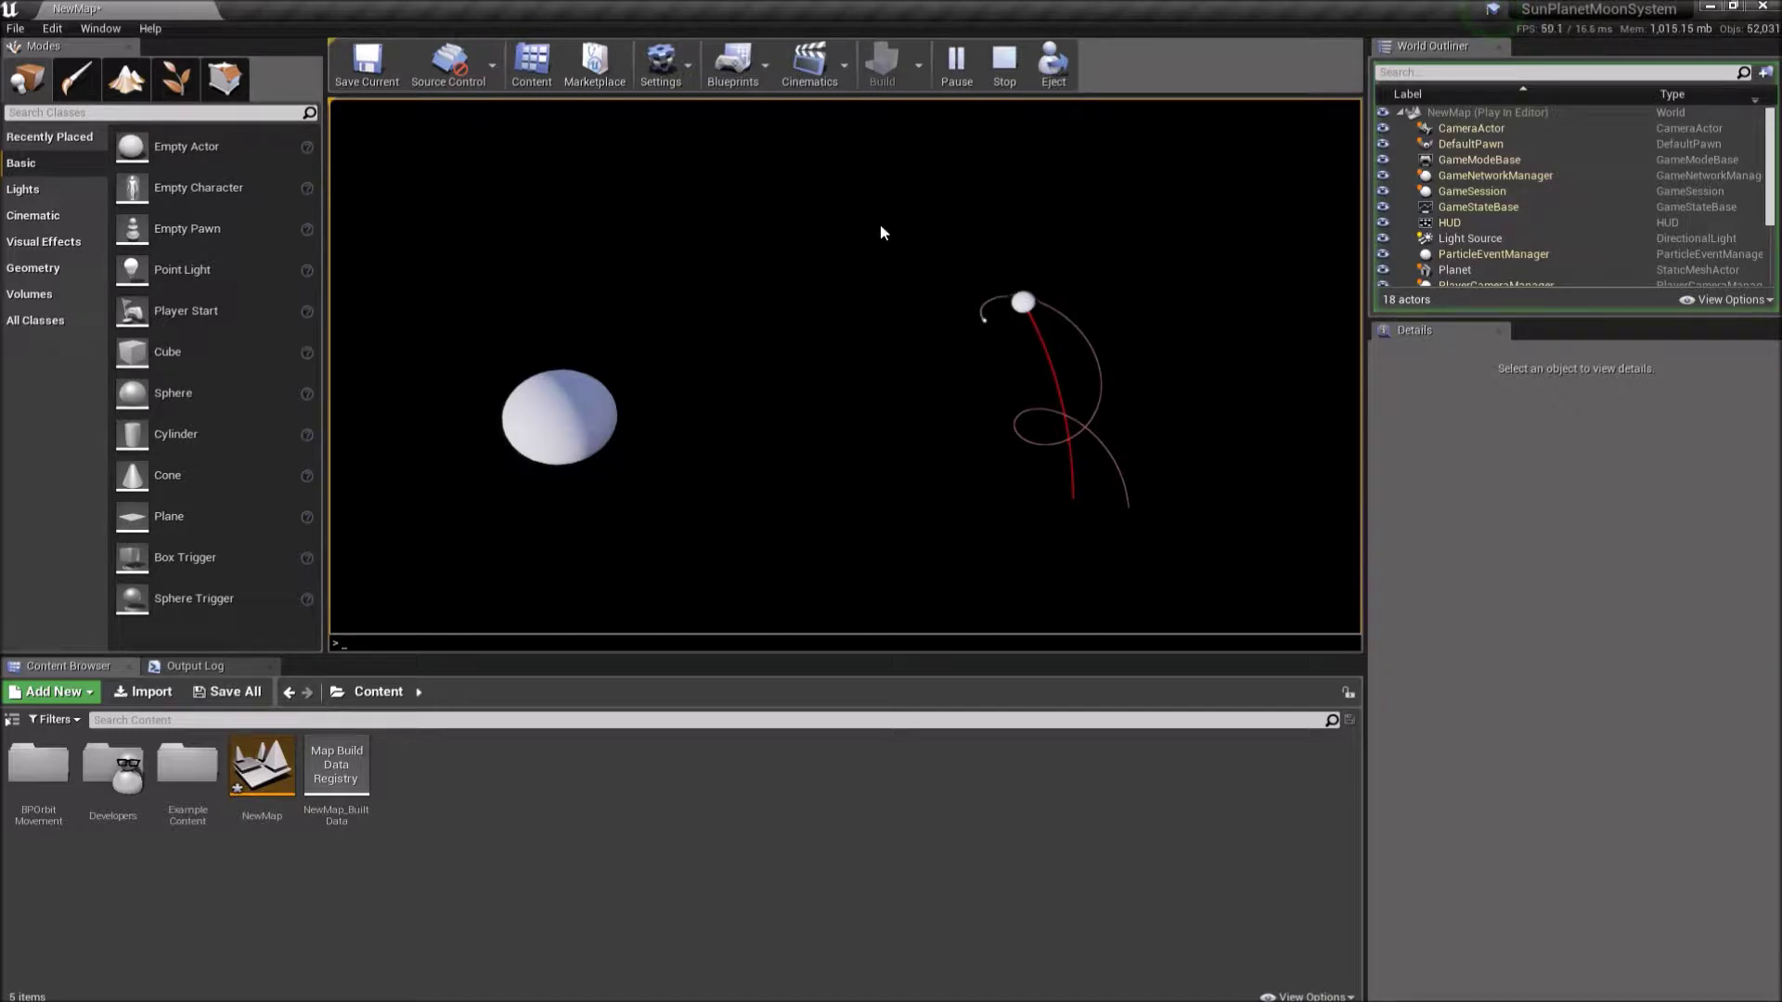
{"action": "left_click", "coordinate": [1001, 82]}
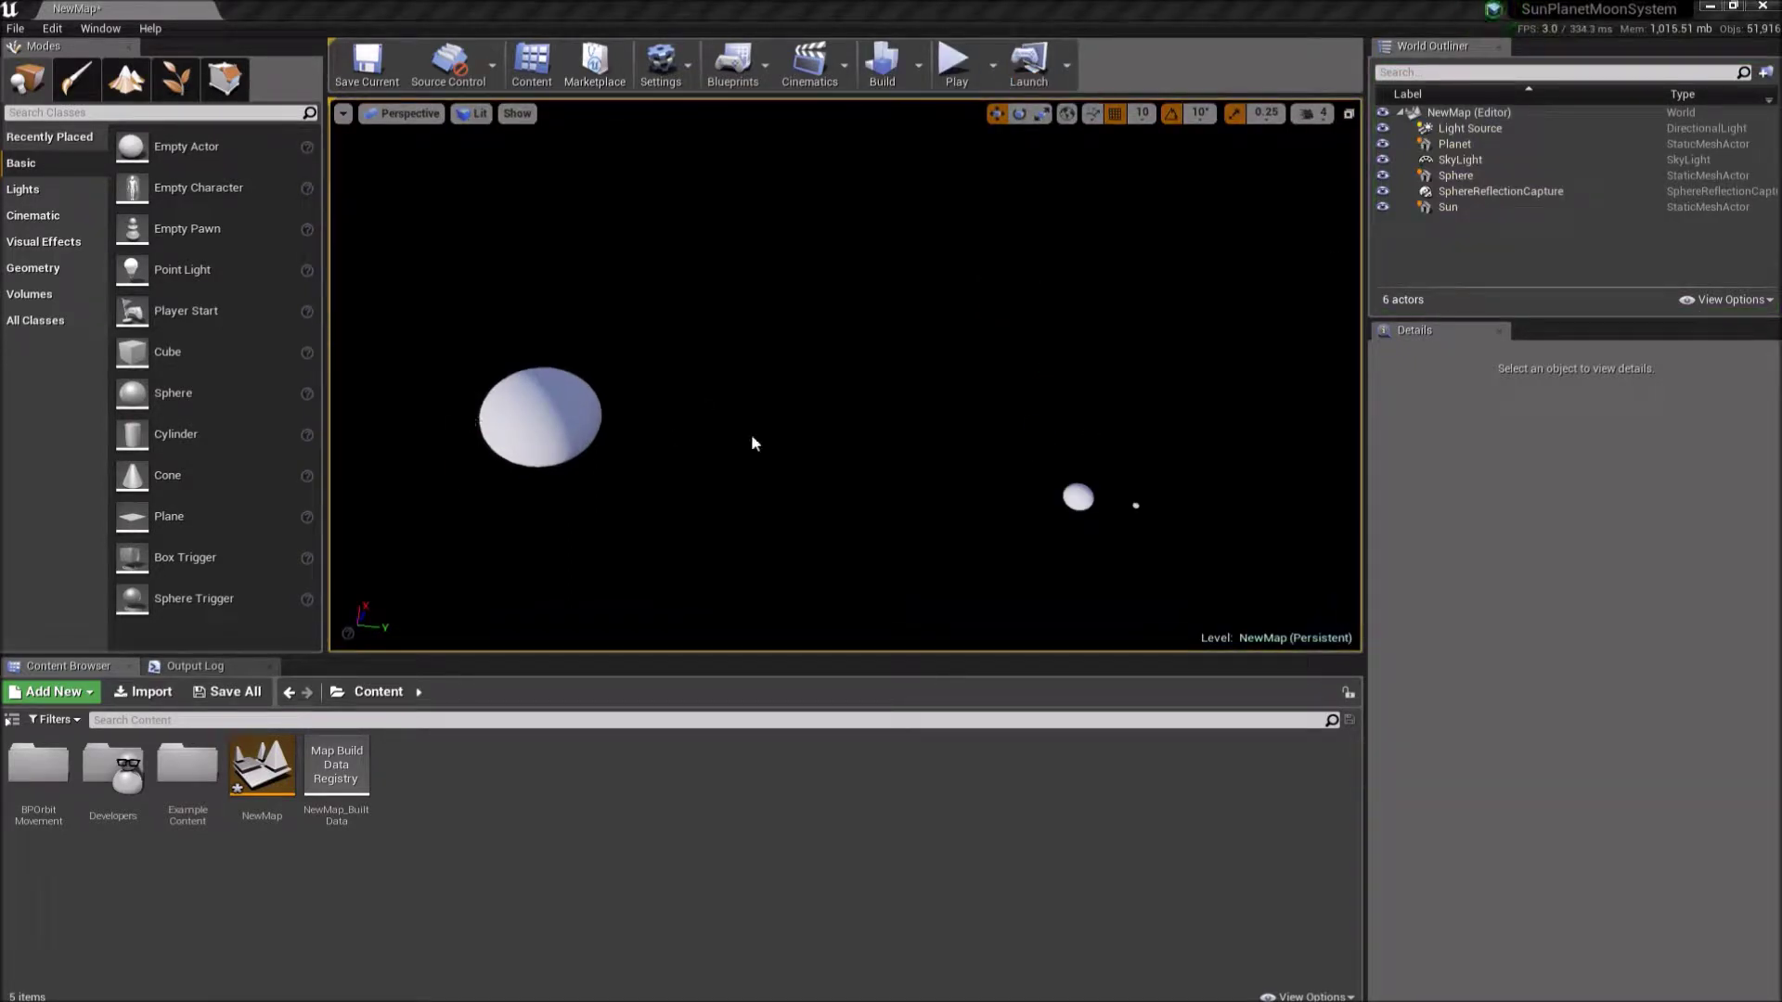
{"action": "mouse_move", "coordinate": [652, 561]}
{"action": "left_mouse_down", "text": "alt"}
{"action": "mouse_move", "coordinate": [640, 575]}
{"action": "mouse_move", "coordinate": [653, 561]}
{"action": "left_mouse_up", "text": "alt"}
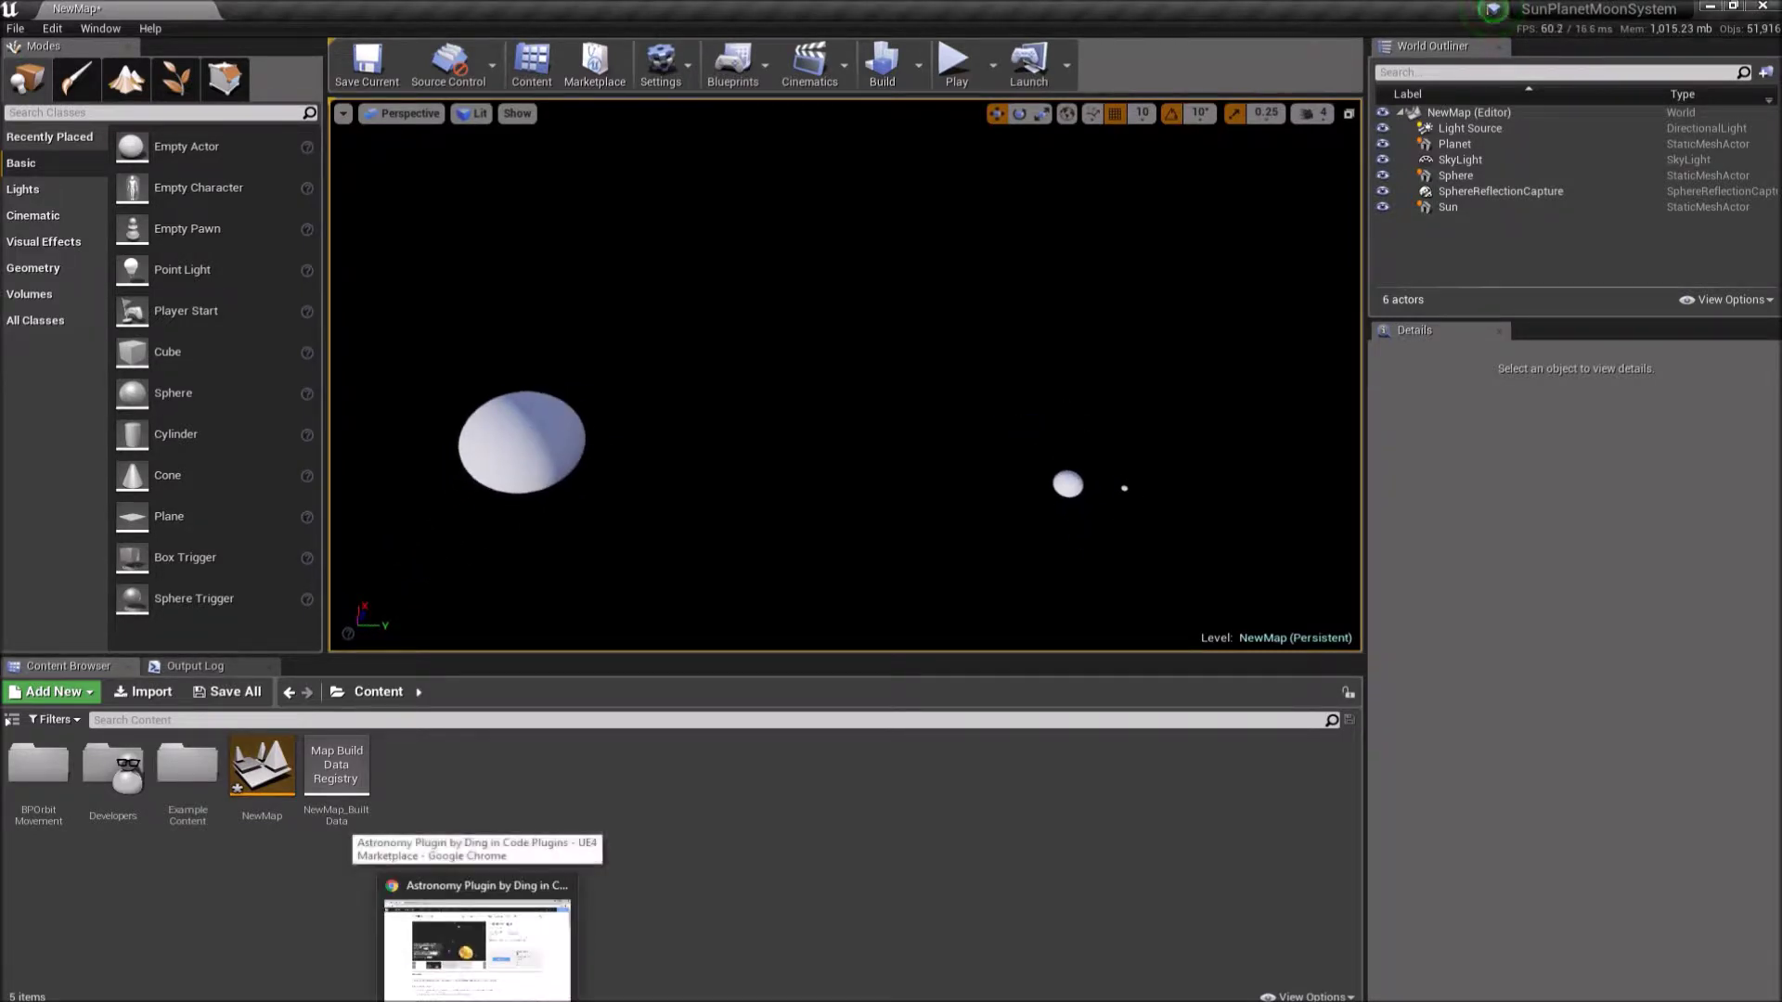
{"action": "left_click", "coordinate": [576, 891]}
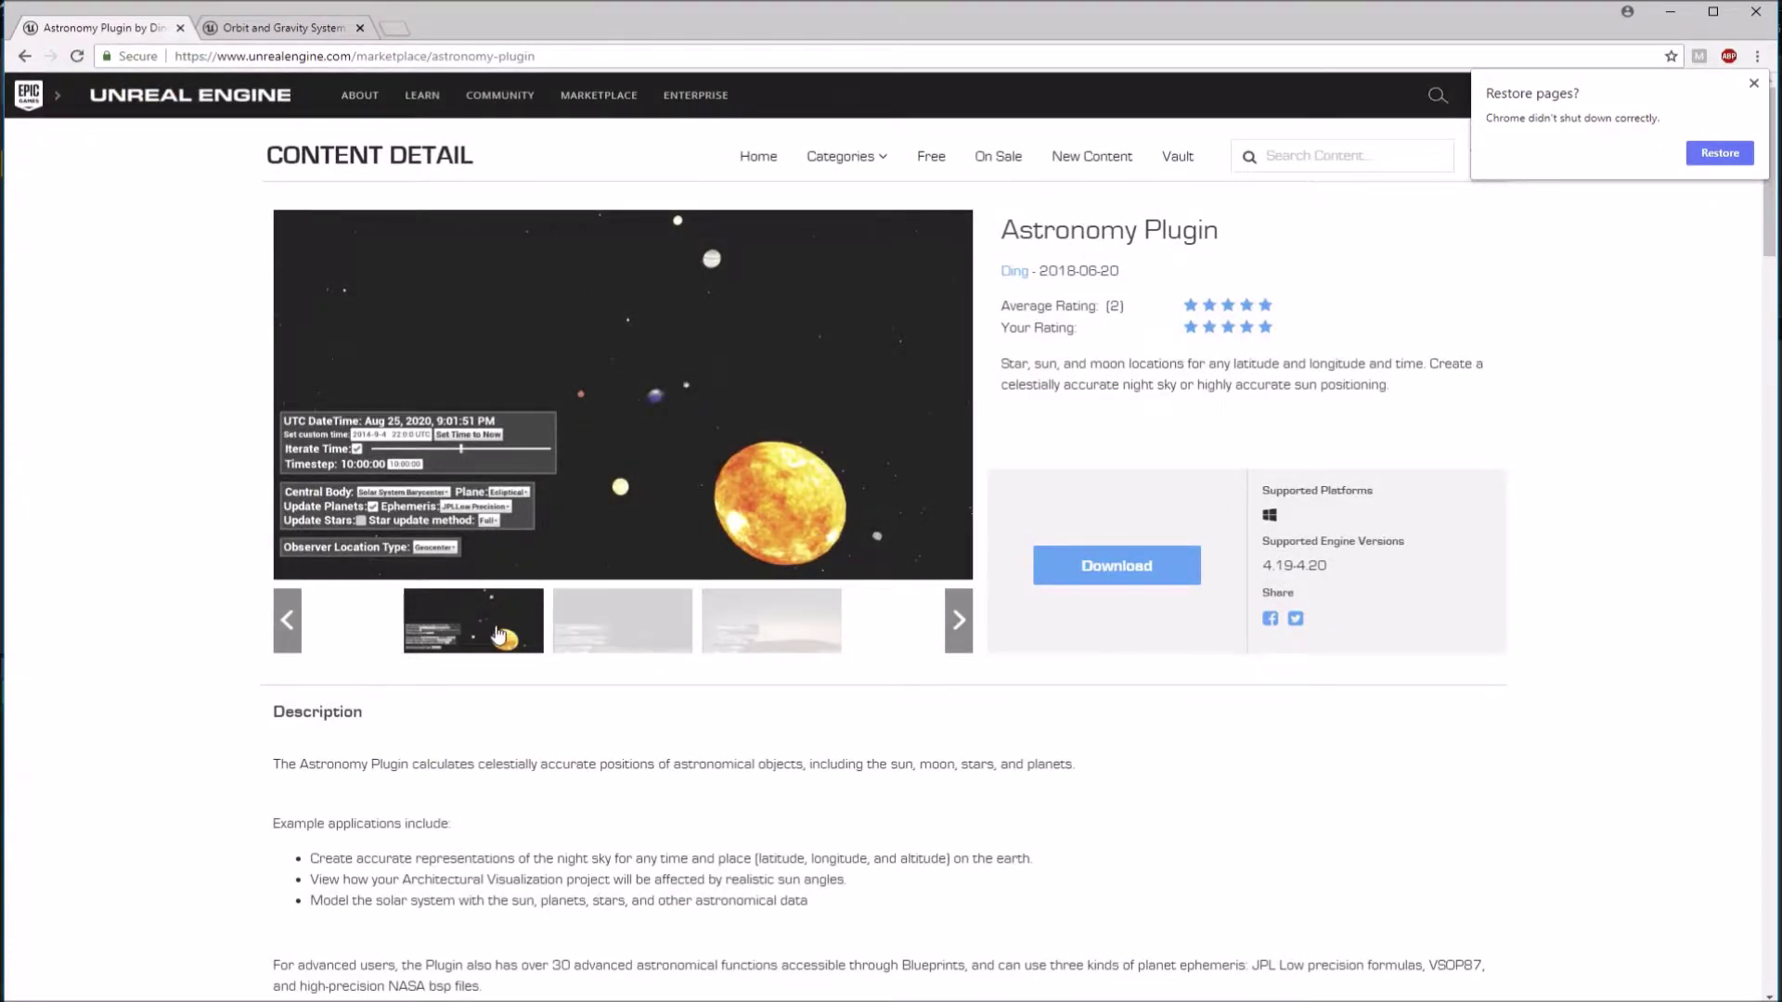
{"action": "left_click", "coordinate": [577, 633]}
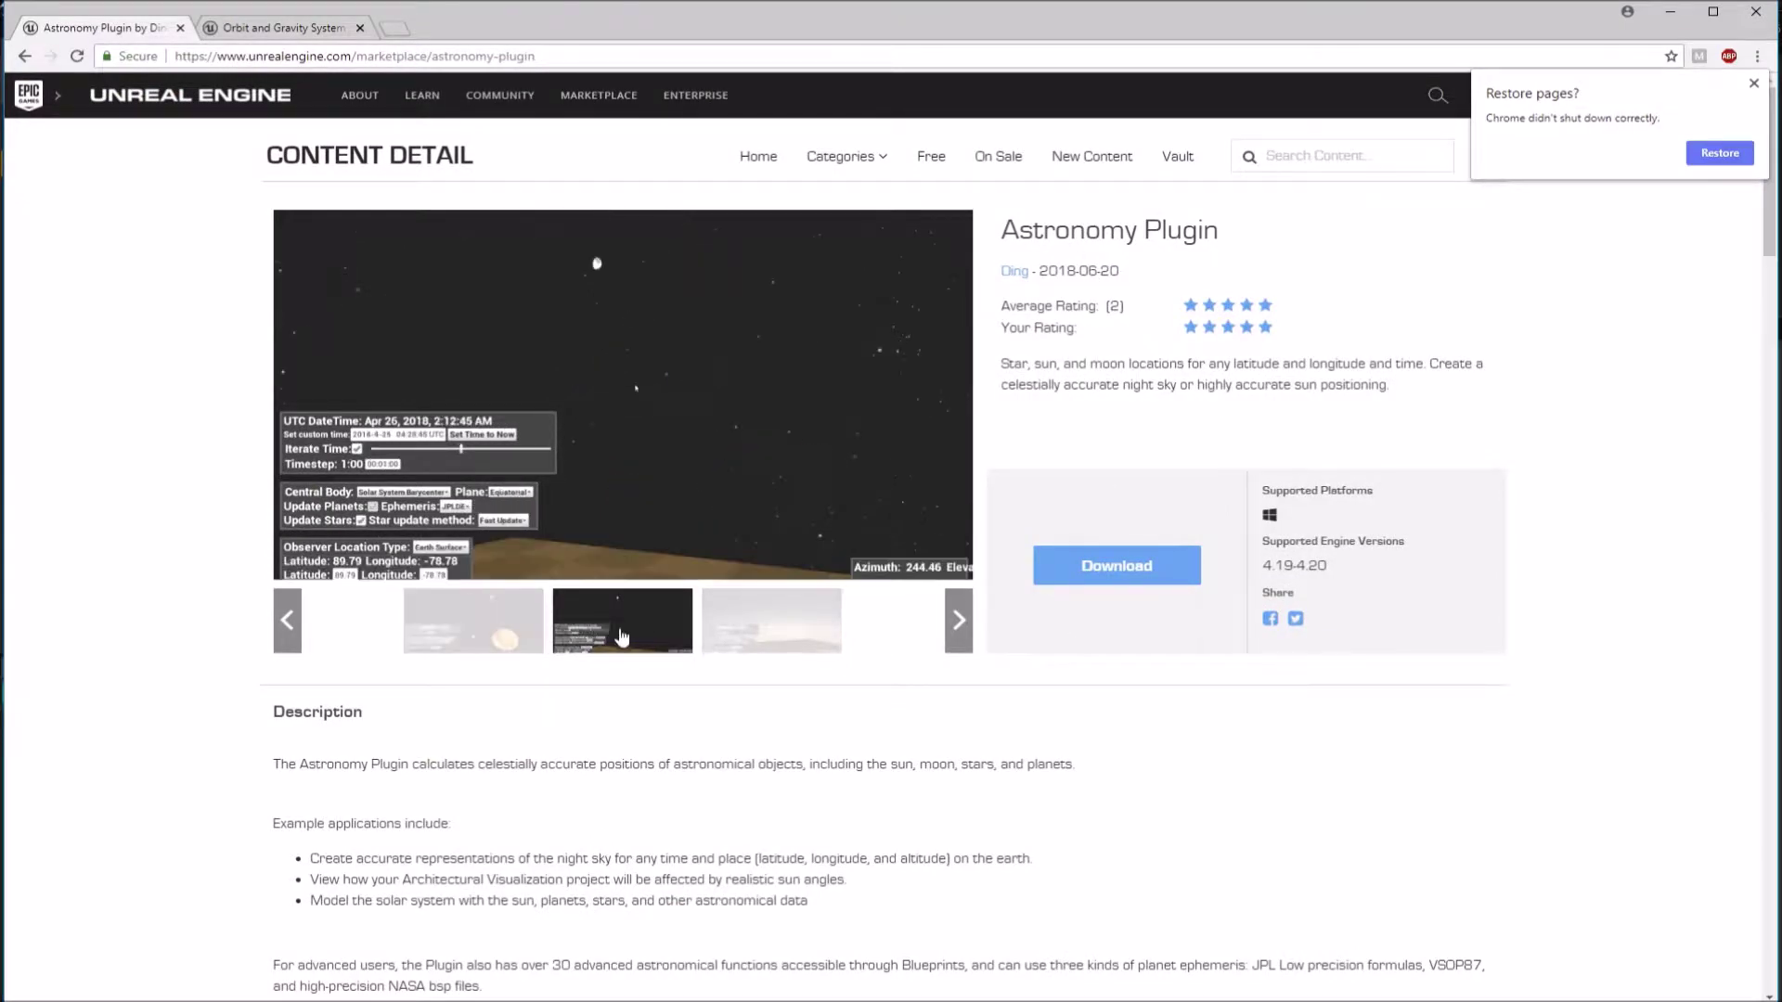
{"action": "left_click", "coordinate": [733, 631]}
{"action": "left_click", "coordinate": [409, 639]}
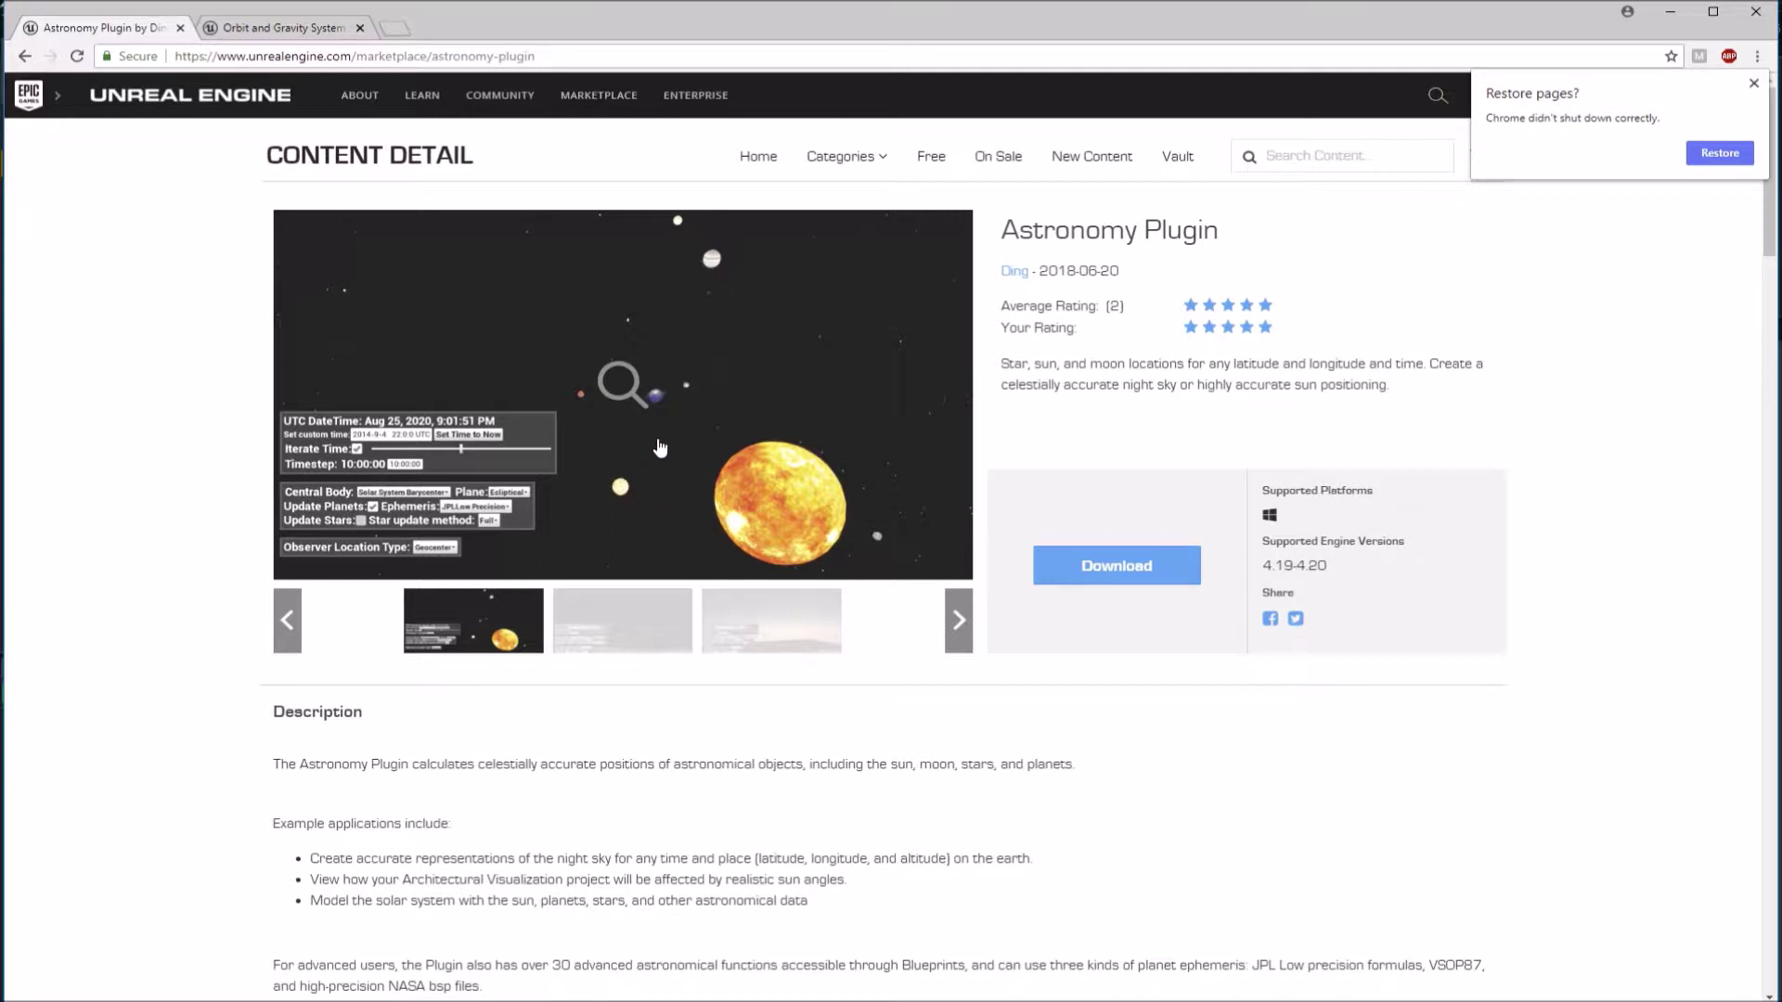
{"action": "left_click", "coordinate": [649, 622]}
{"action": "left_click", "coordinate": [733, 627]}
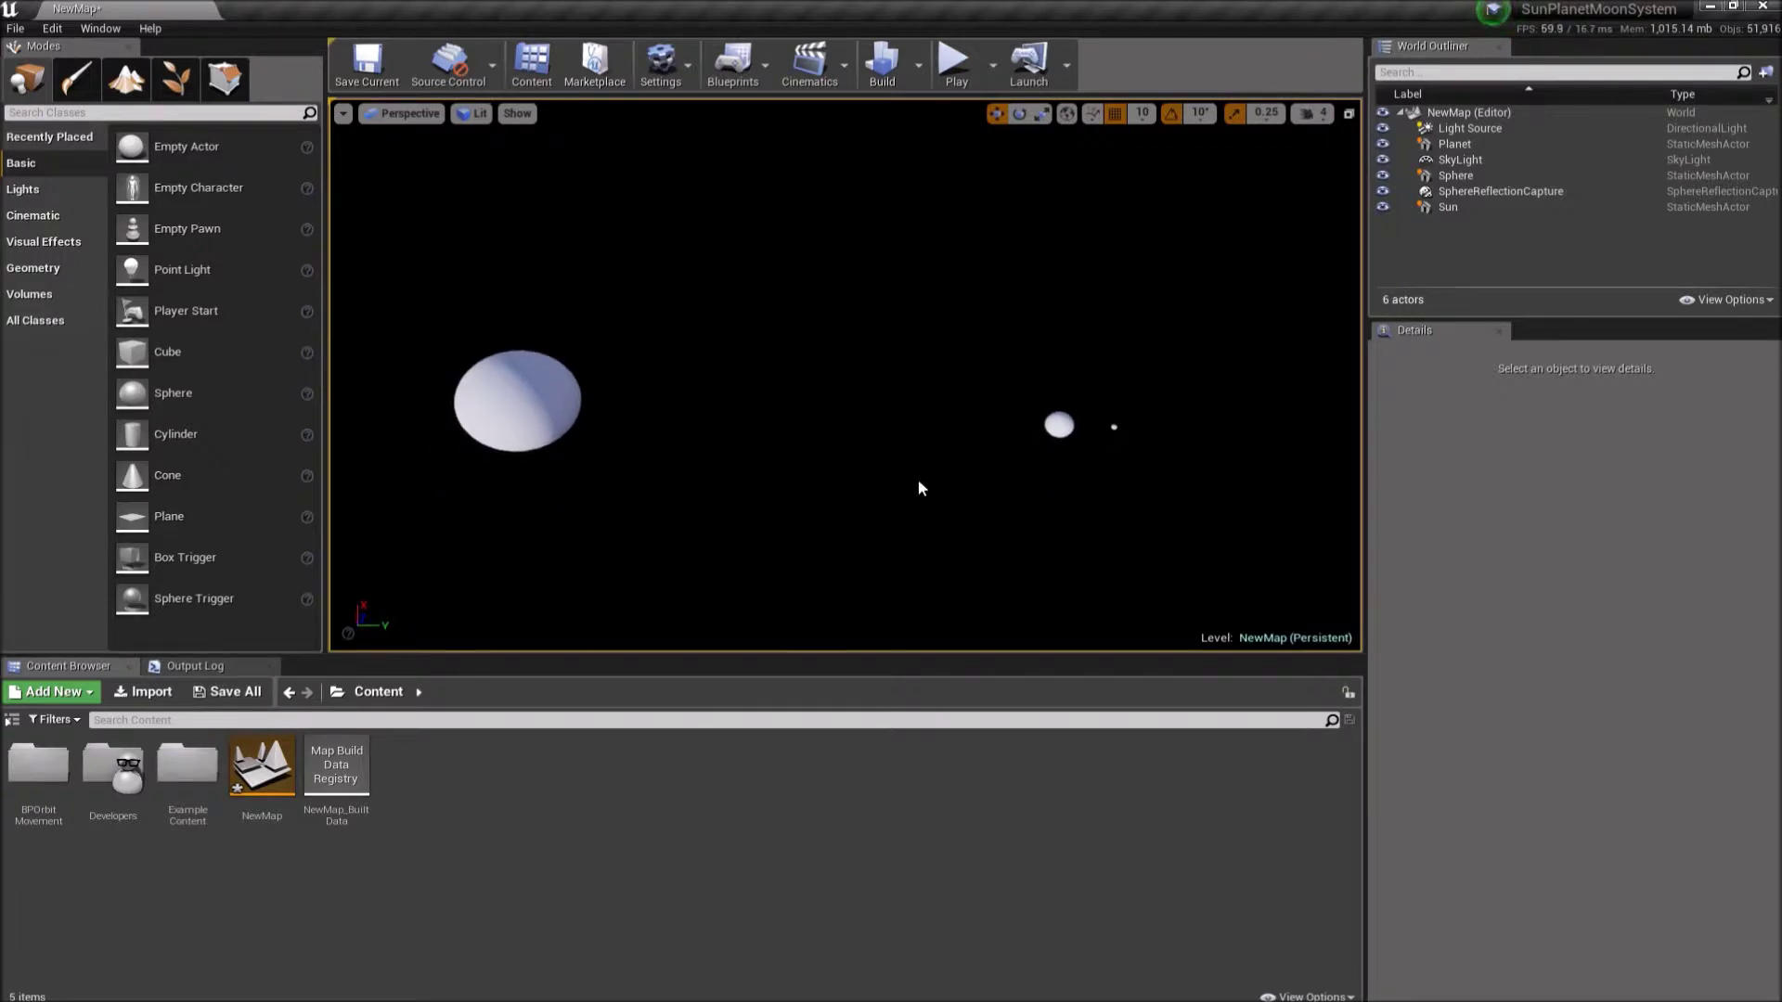
- Move the Planet along Y to about 9520 and reframe the view around the system
{"action": "left_click", "coordinate": [1049, 427]}
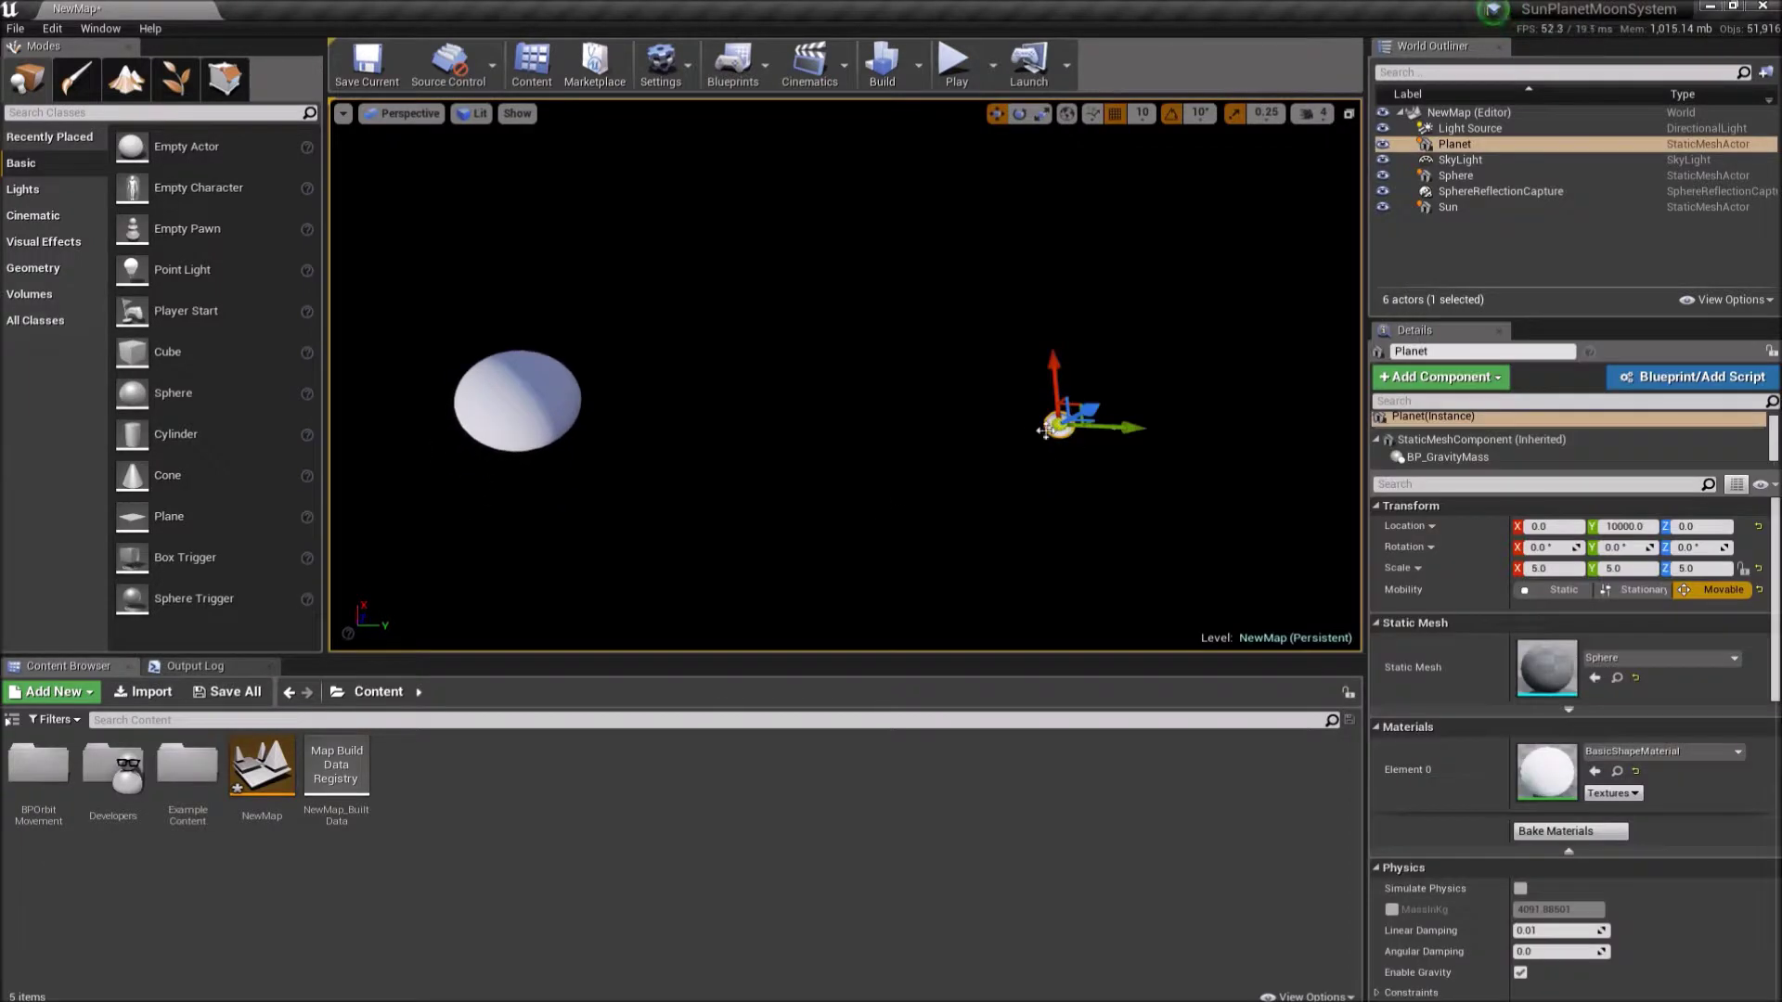
{"action": "mouse_move", "coordinate": [1131, 427]}
{"action": "left_mouse_down"}
{"action": "mouse_move", "coordinate": [1248, 426]}
{"action": "mouse_move", "coordinate": [1106, 427]}
{"action": "left_mouse_up"}
{"action": "left_click", "coordinate": [826, 531]}
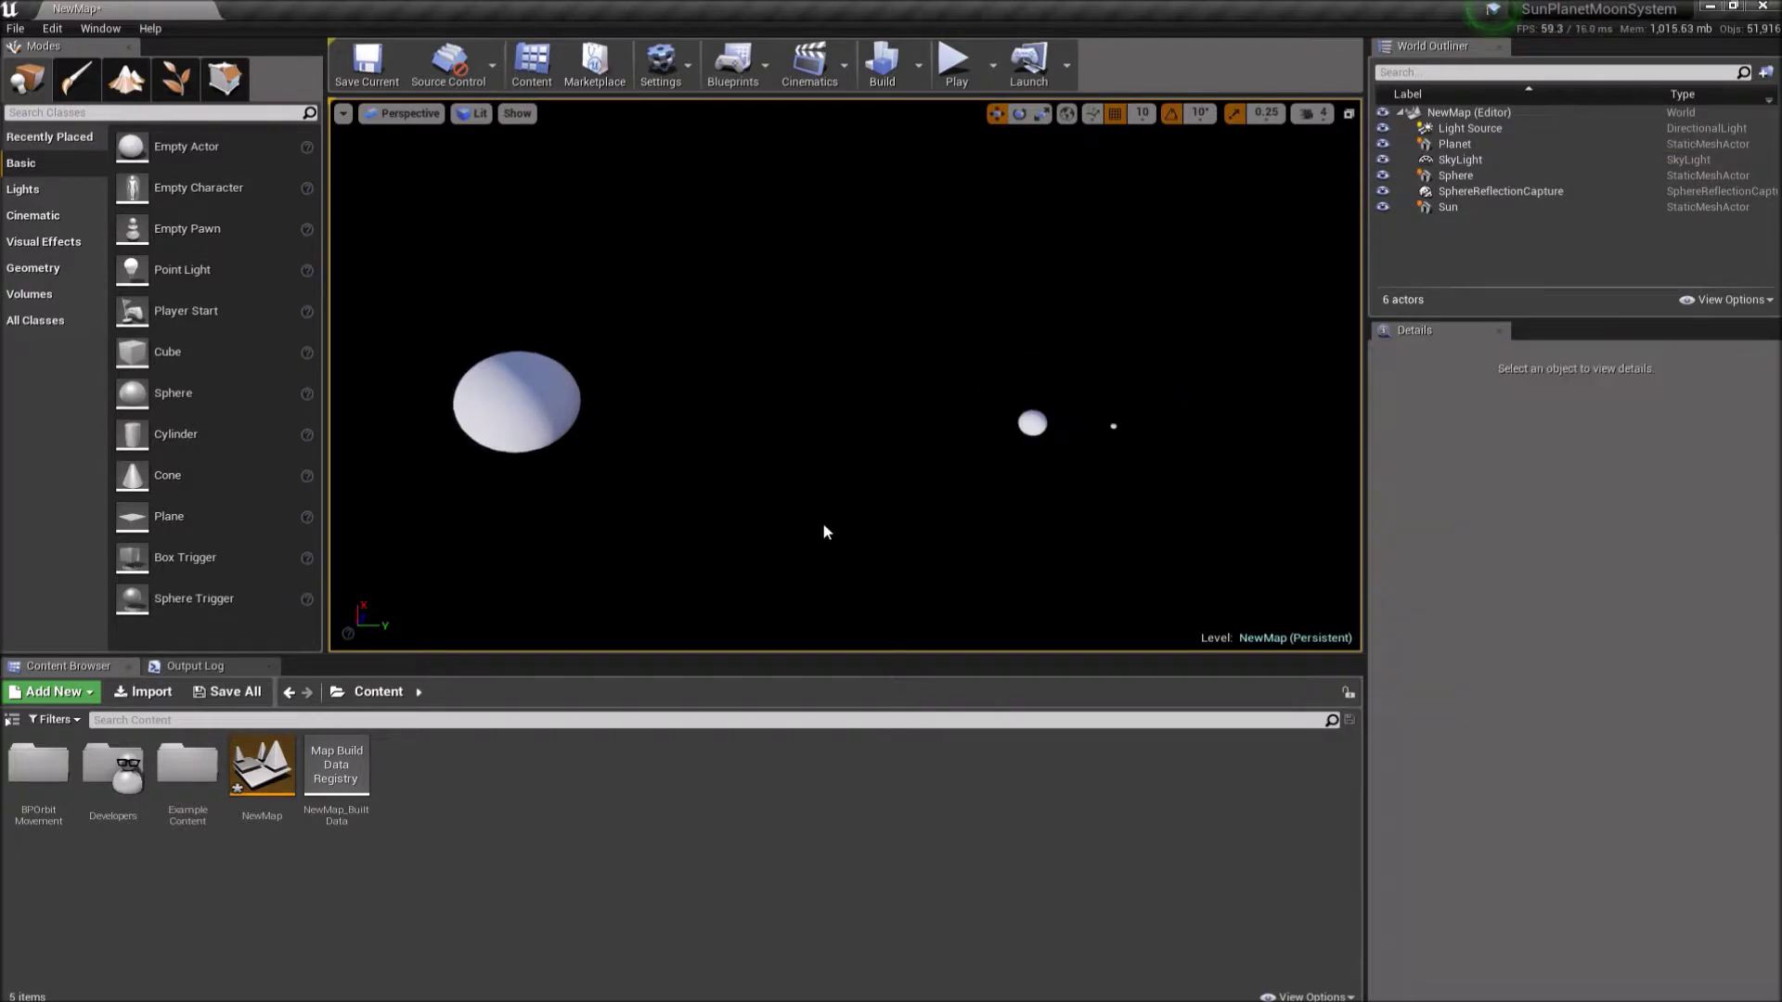
{"action": "left_click", "coordinate": [527, 422]}
{"action": "left_click", "coordinate": [636, 508]}
{"action": "left_click_drag", "start_coordinate": [652, 501], "coordinate": [902, 475]}
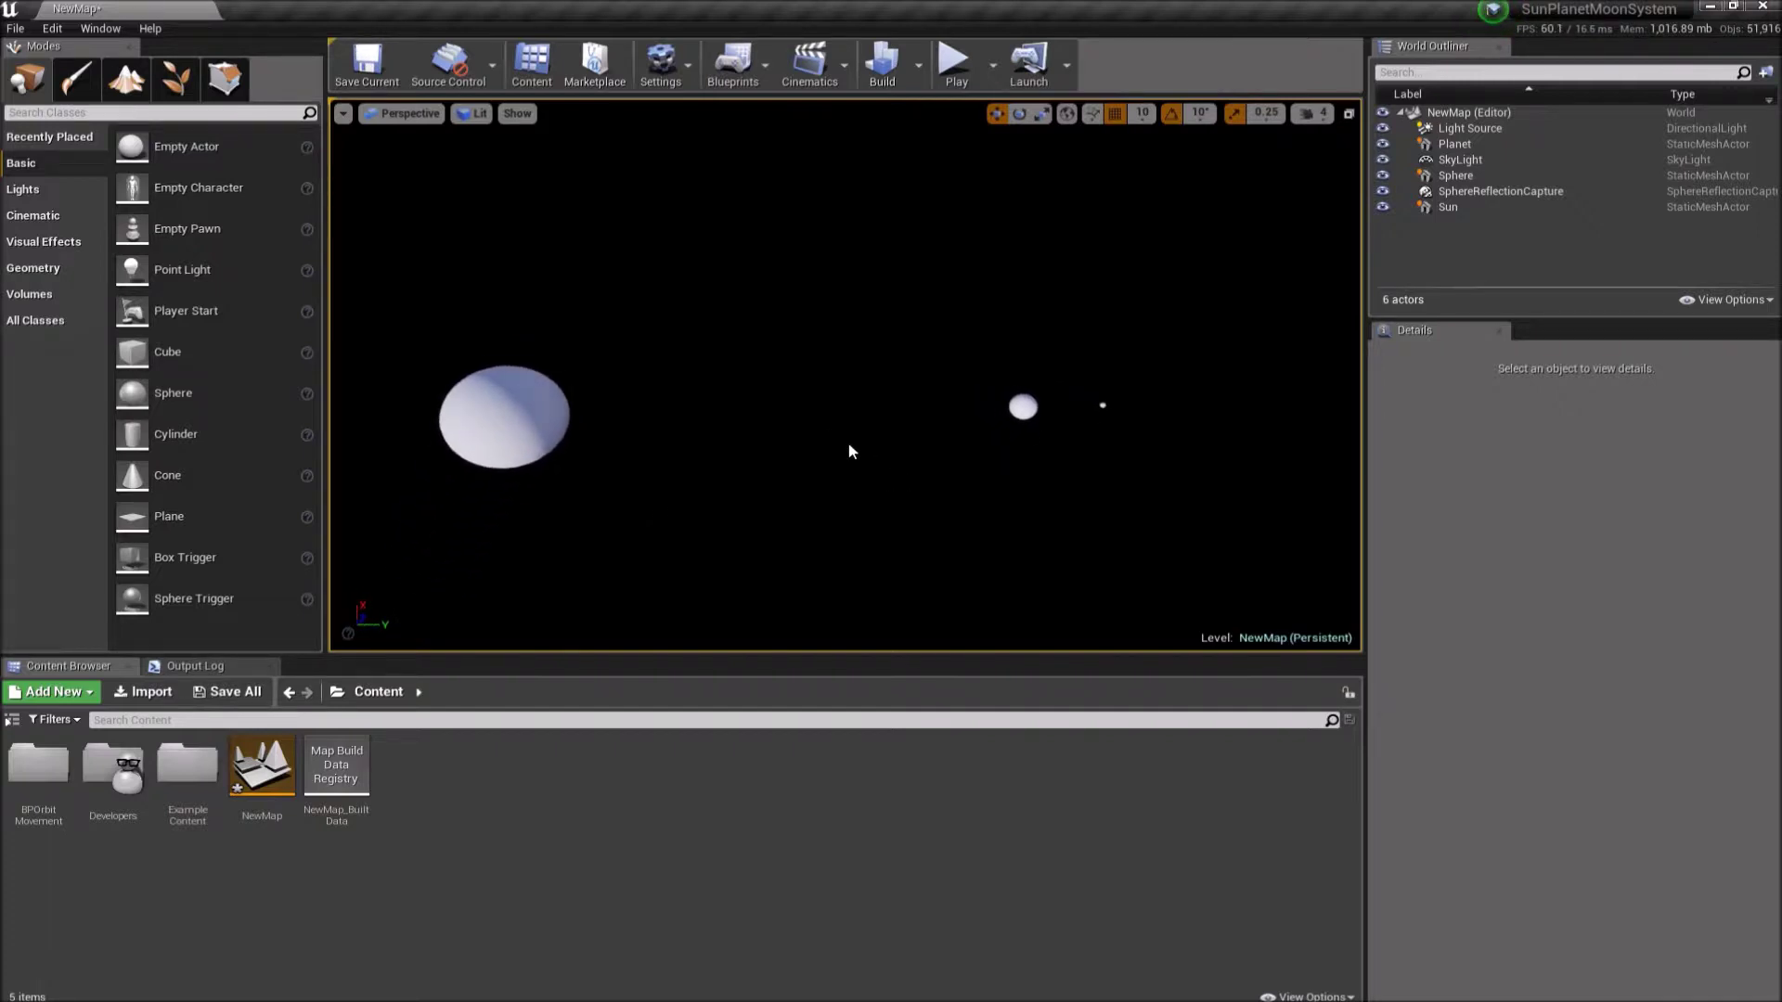
{"action": "left_click_drag", "start_coordinate": [898, 453], "coordinate": [862, 453]}
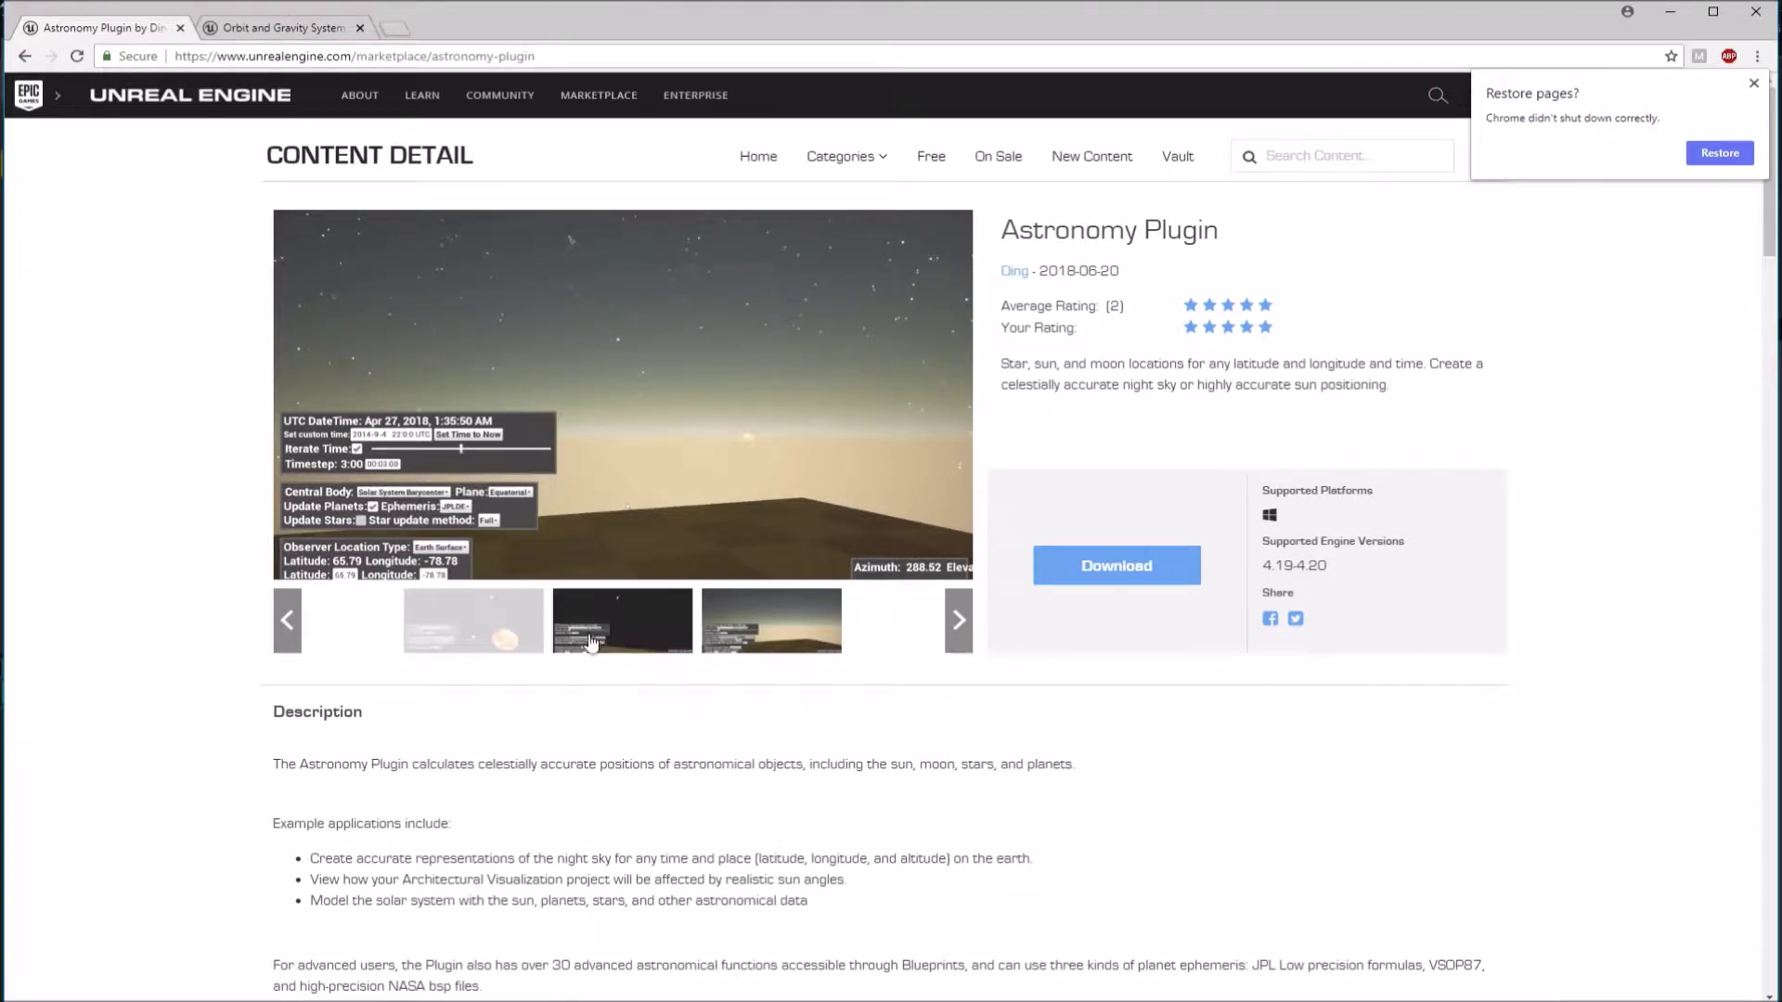
- Return to the Unreal editor window from the Windows taskbar
{"action": "left_click", "coordinate": [474, 937]}
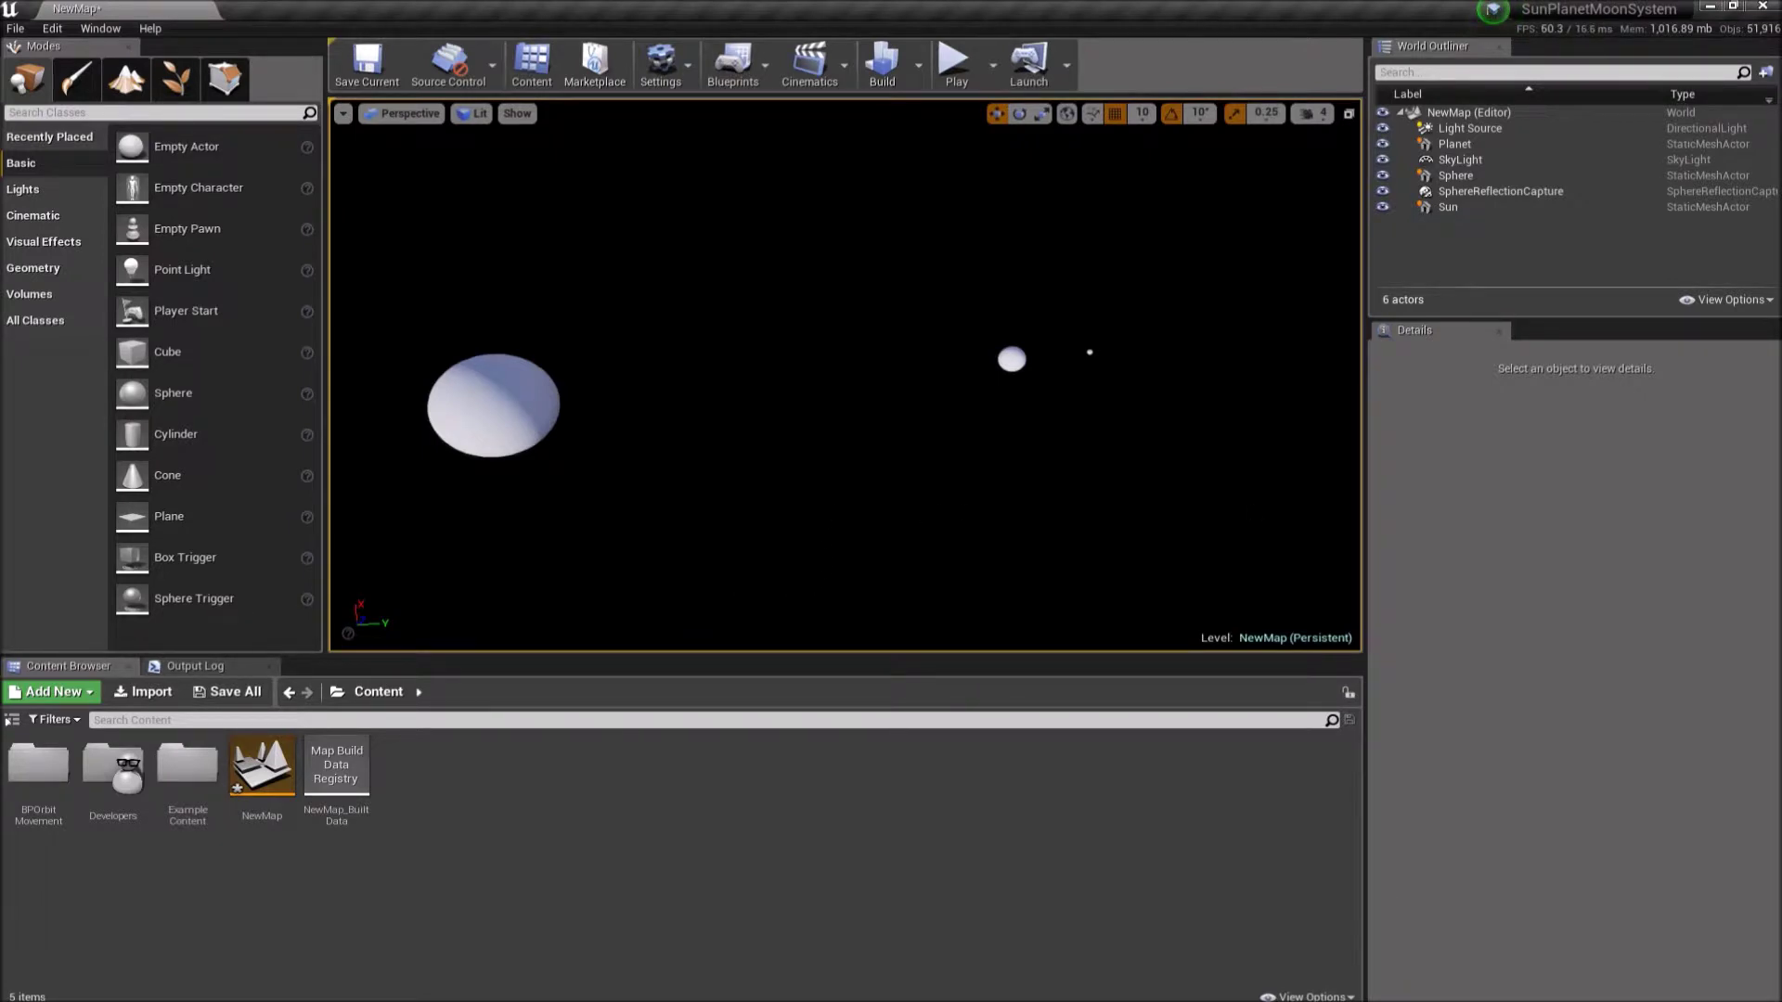
- Create a new level from the Default template, discarding NewMap's unsaved changes
{"action": "left_click", "coordinate": [17, 27]}
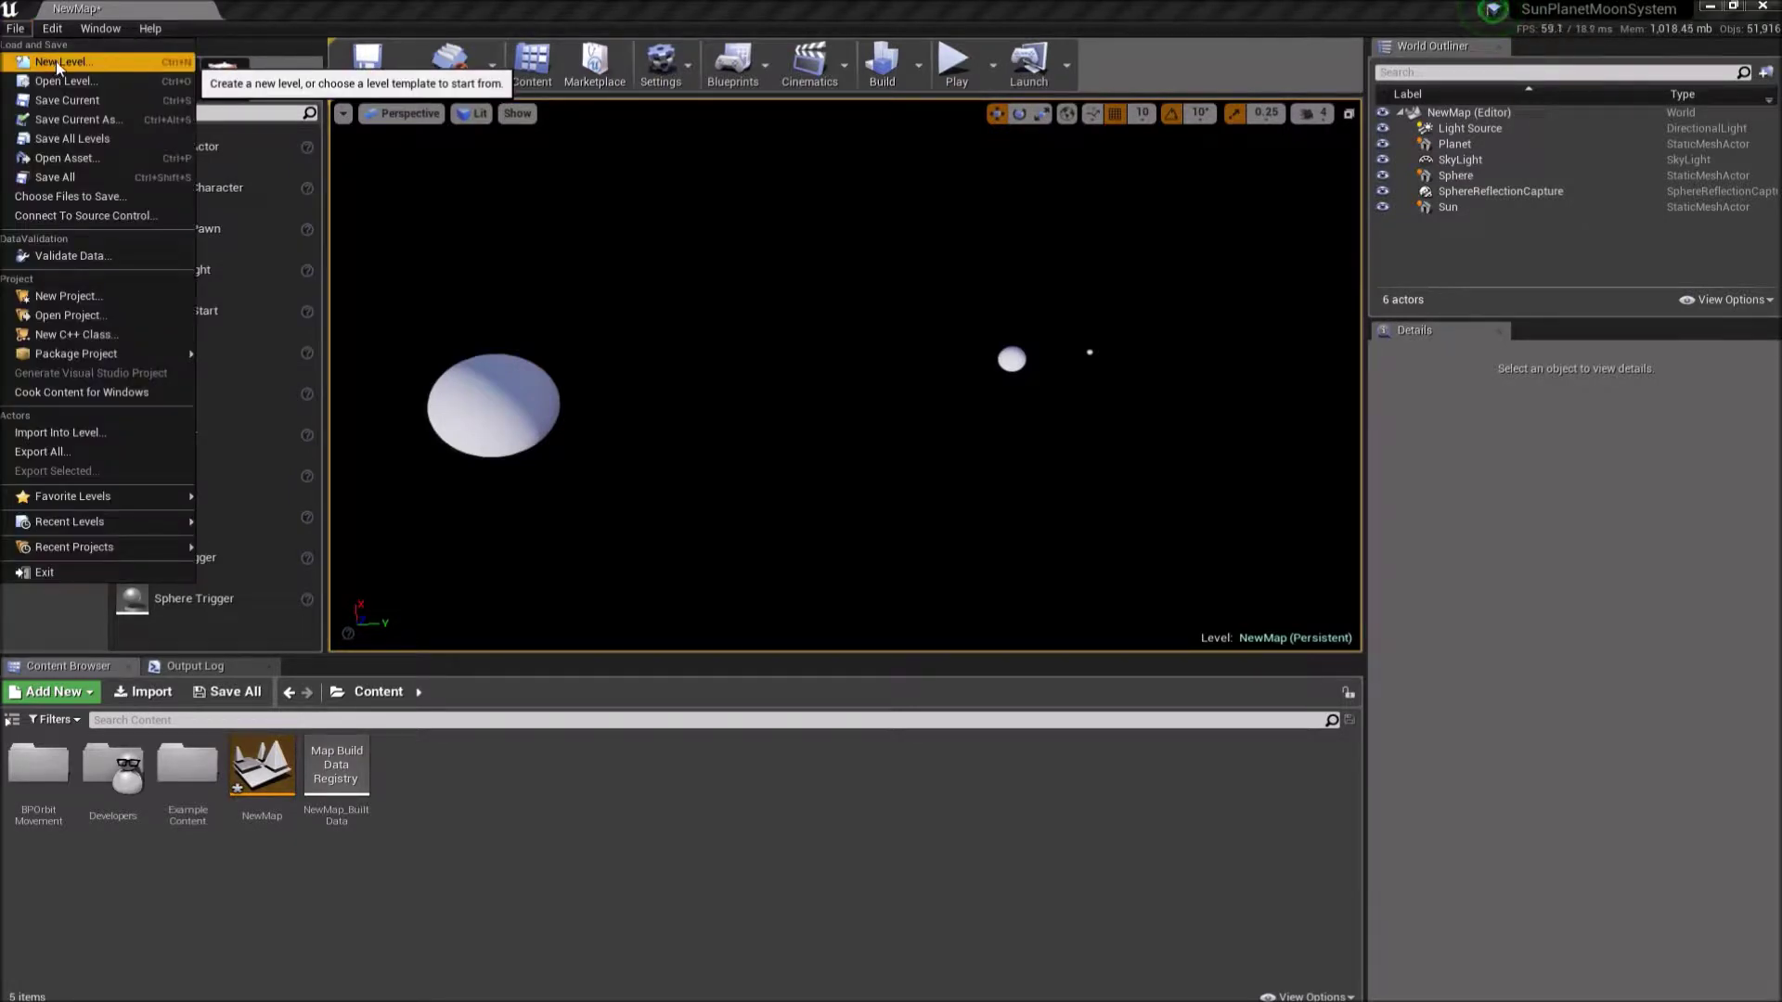
{"action": "left_click", "coordinate": [58, 63]}
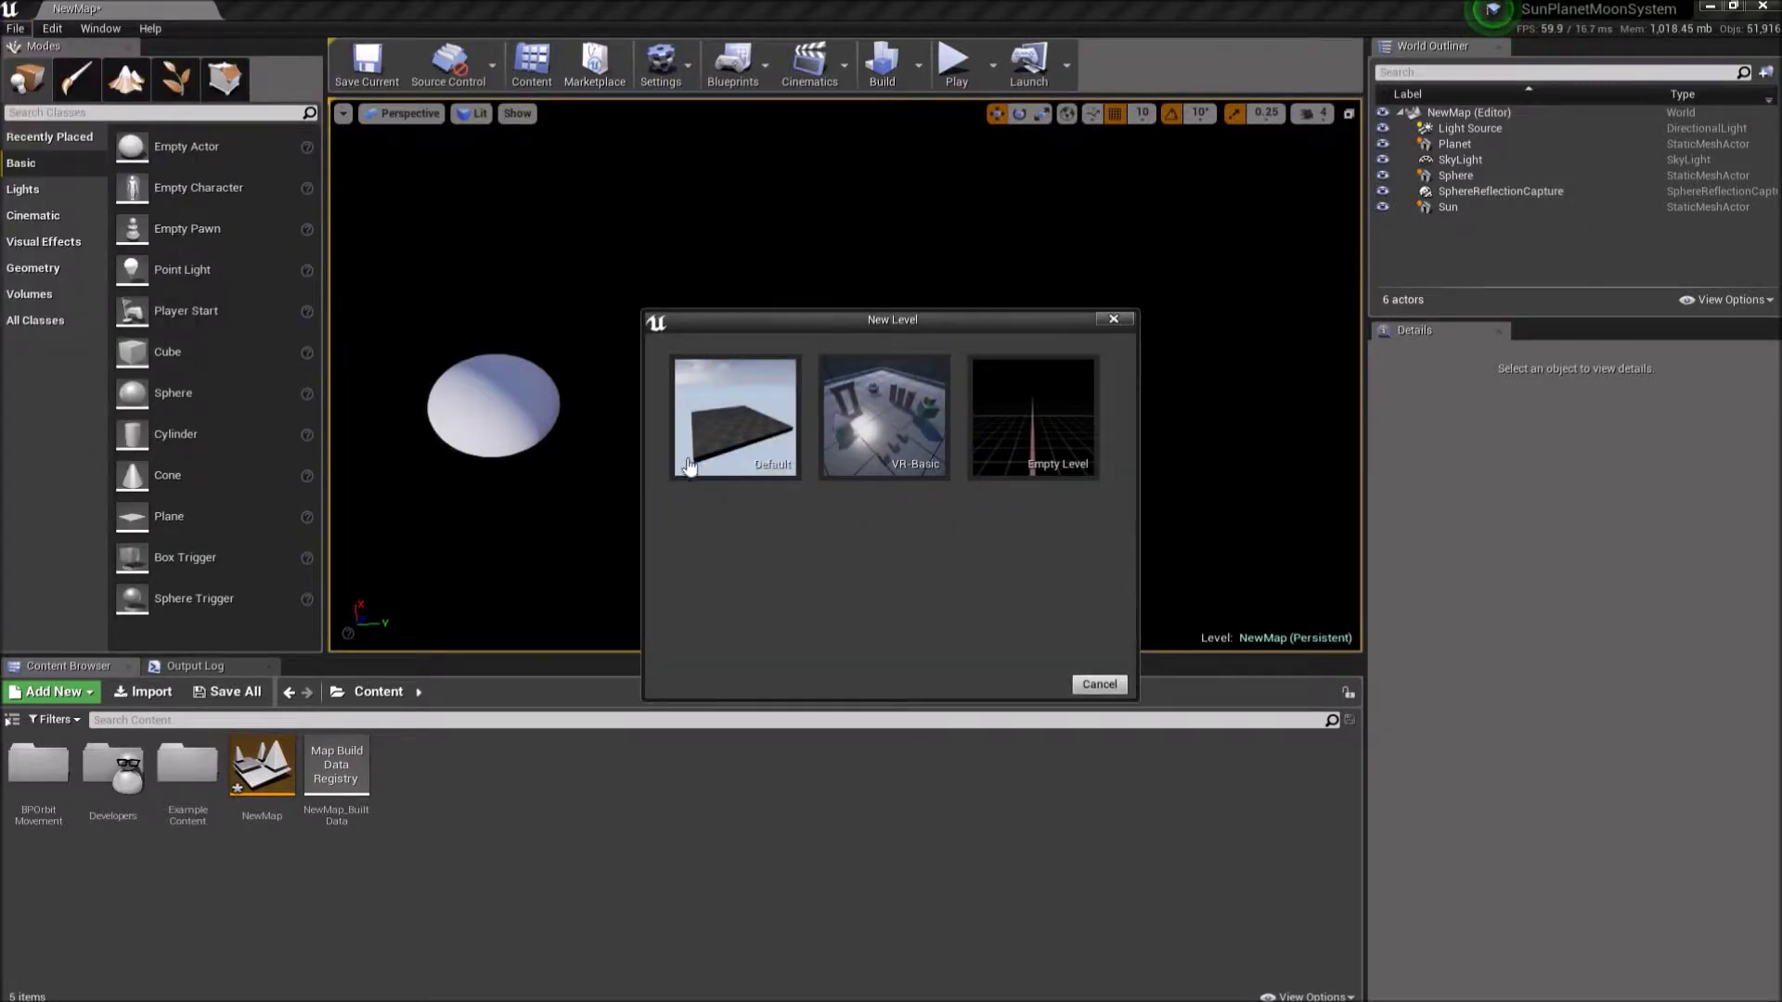
{"action": "left_click", "coordinate": [708, 439]}
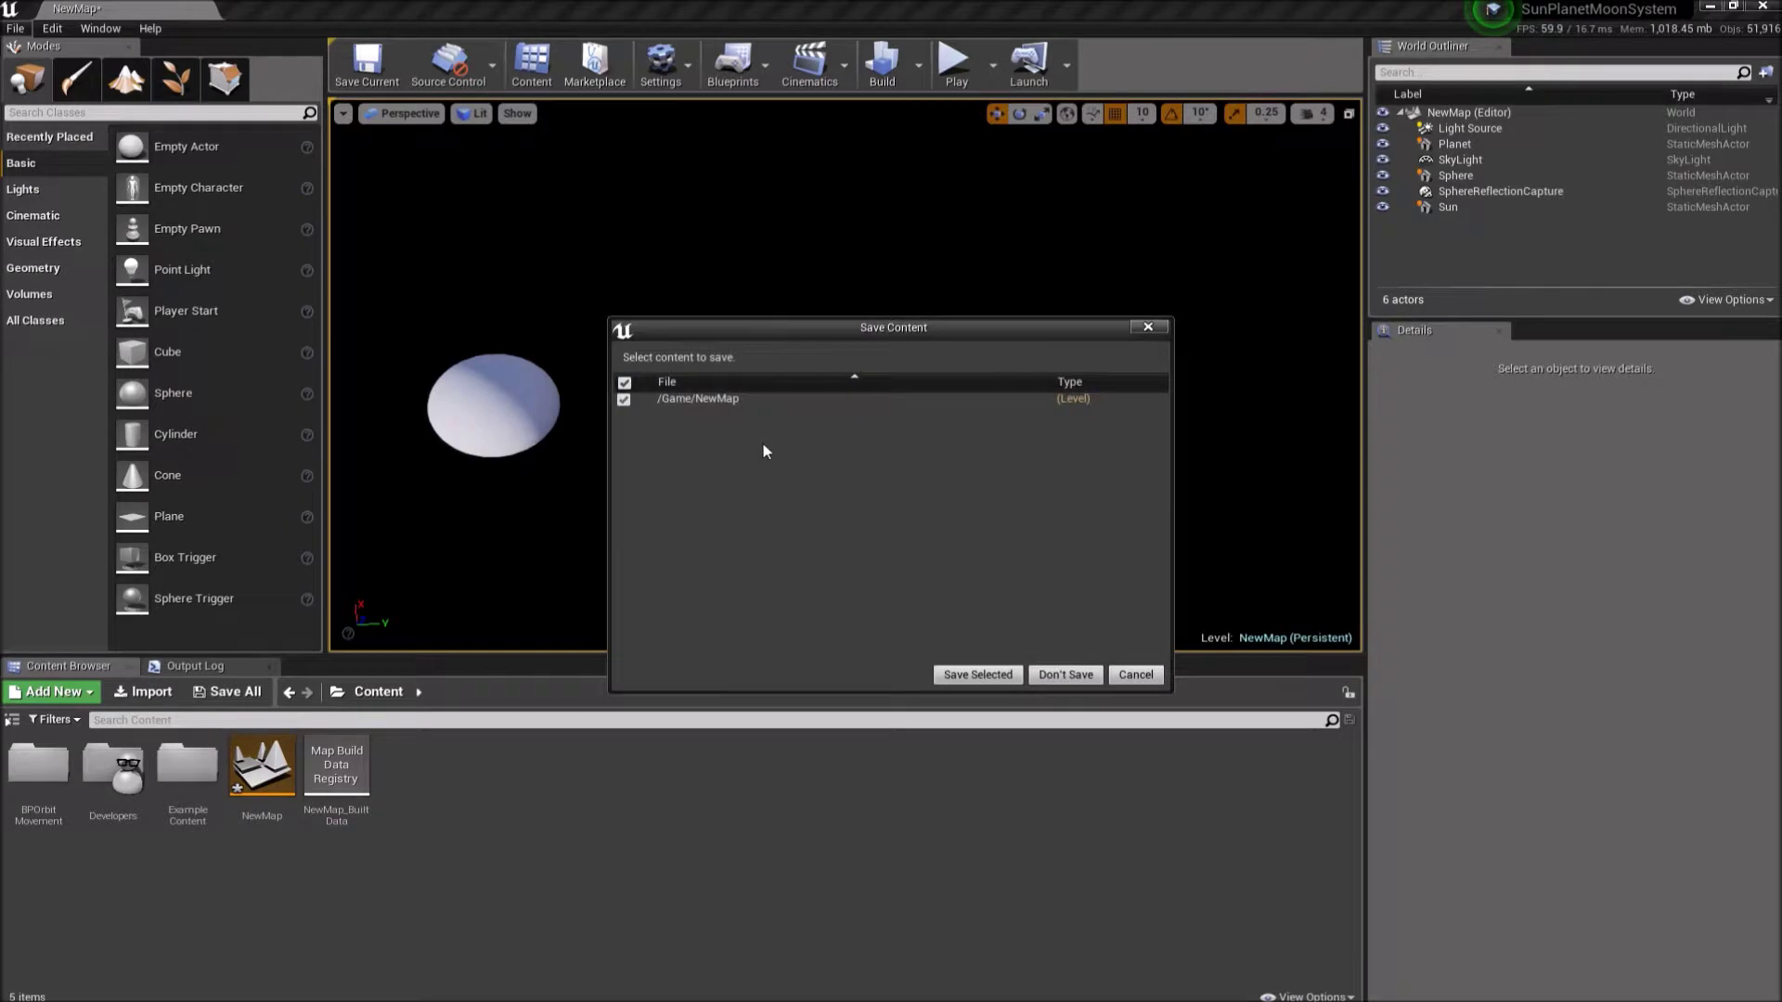
{"action": "left_click", "coordinate": [1067, 675]}
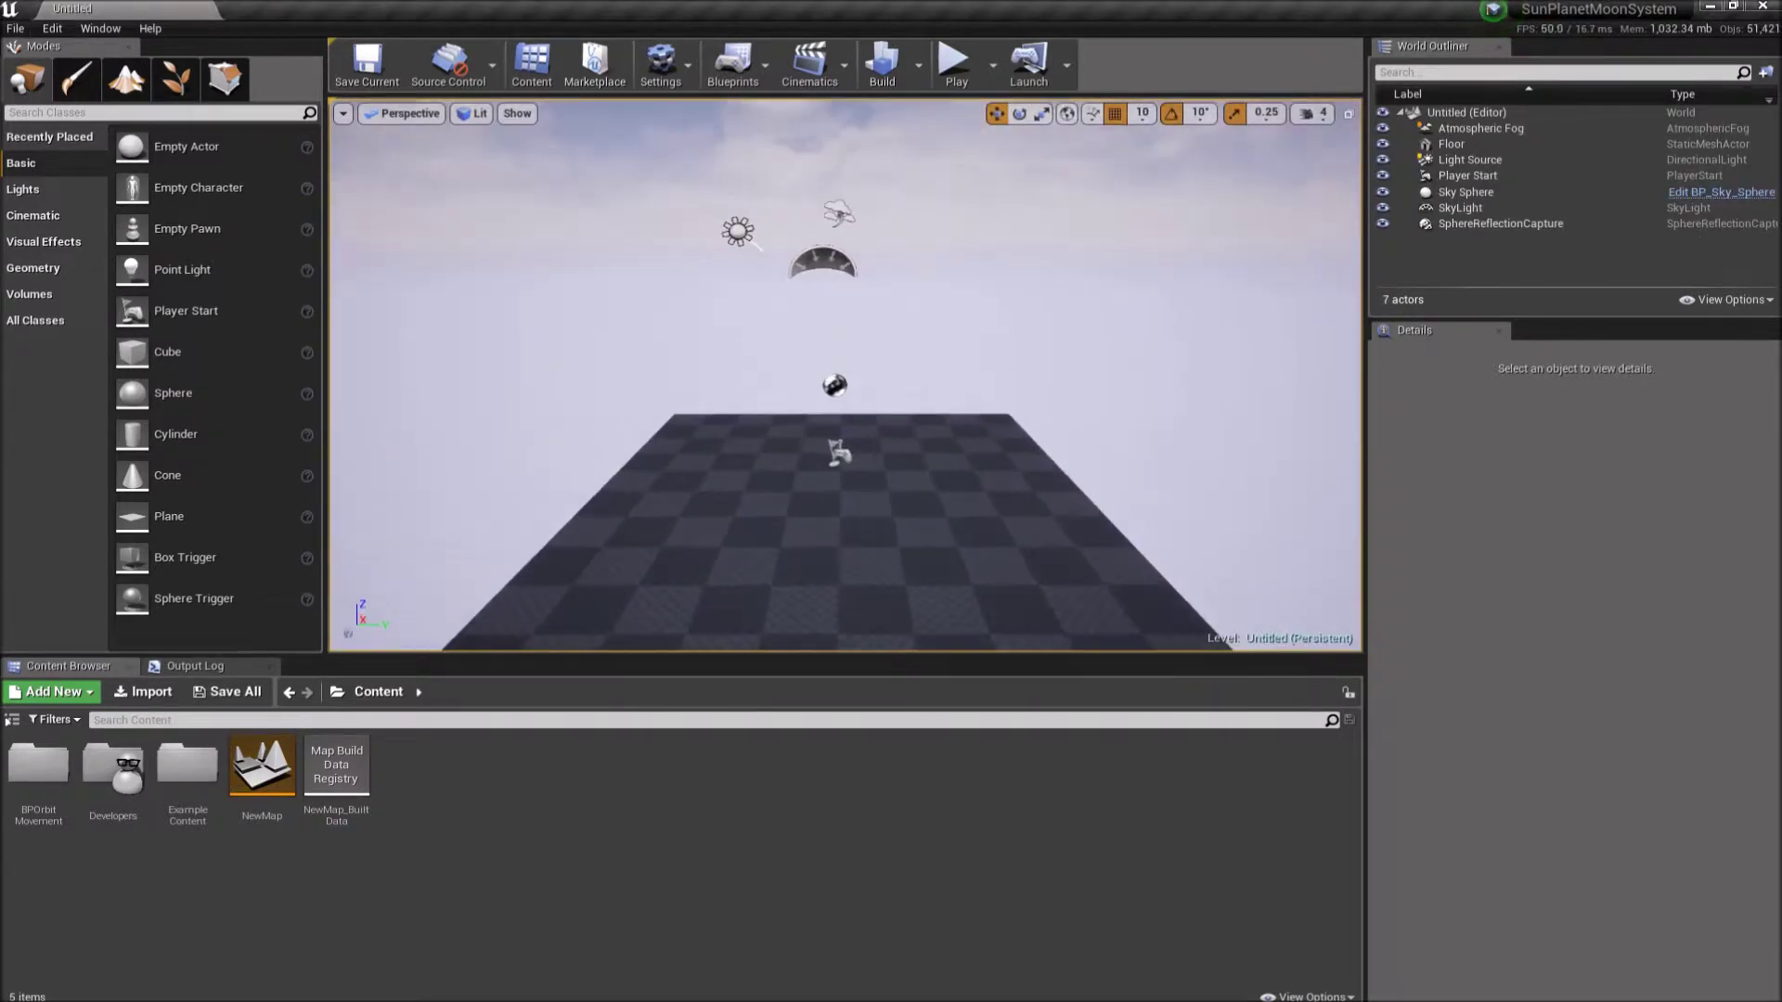
- Delete the Sky Sphere, Floor, Atmospheric Fog and Player Start actors
{"action": "left_click", "coordinate": [1070, 229]}
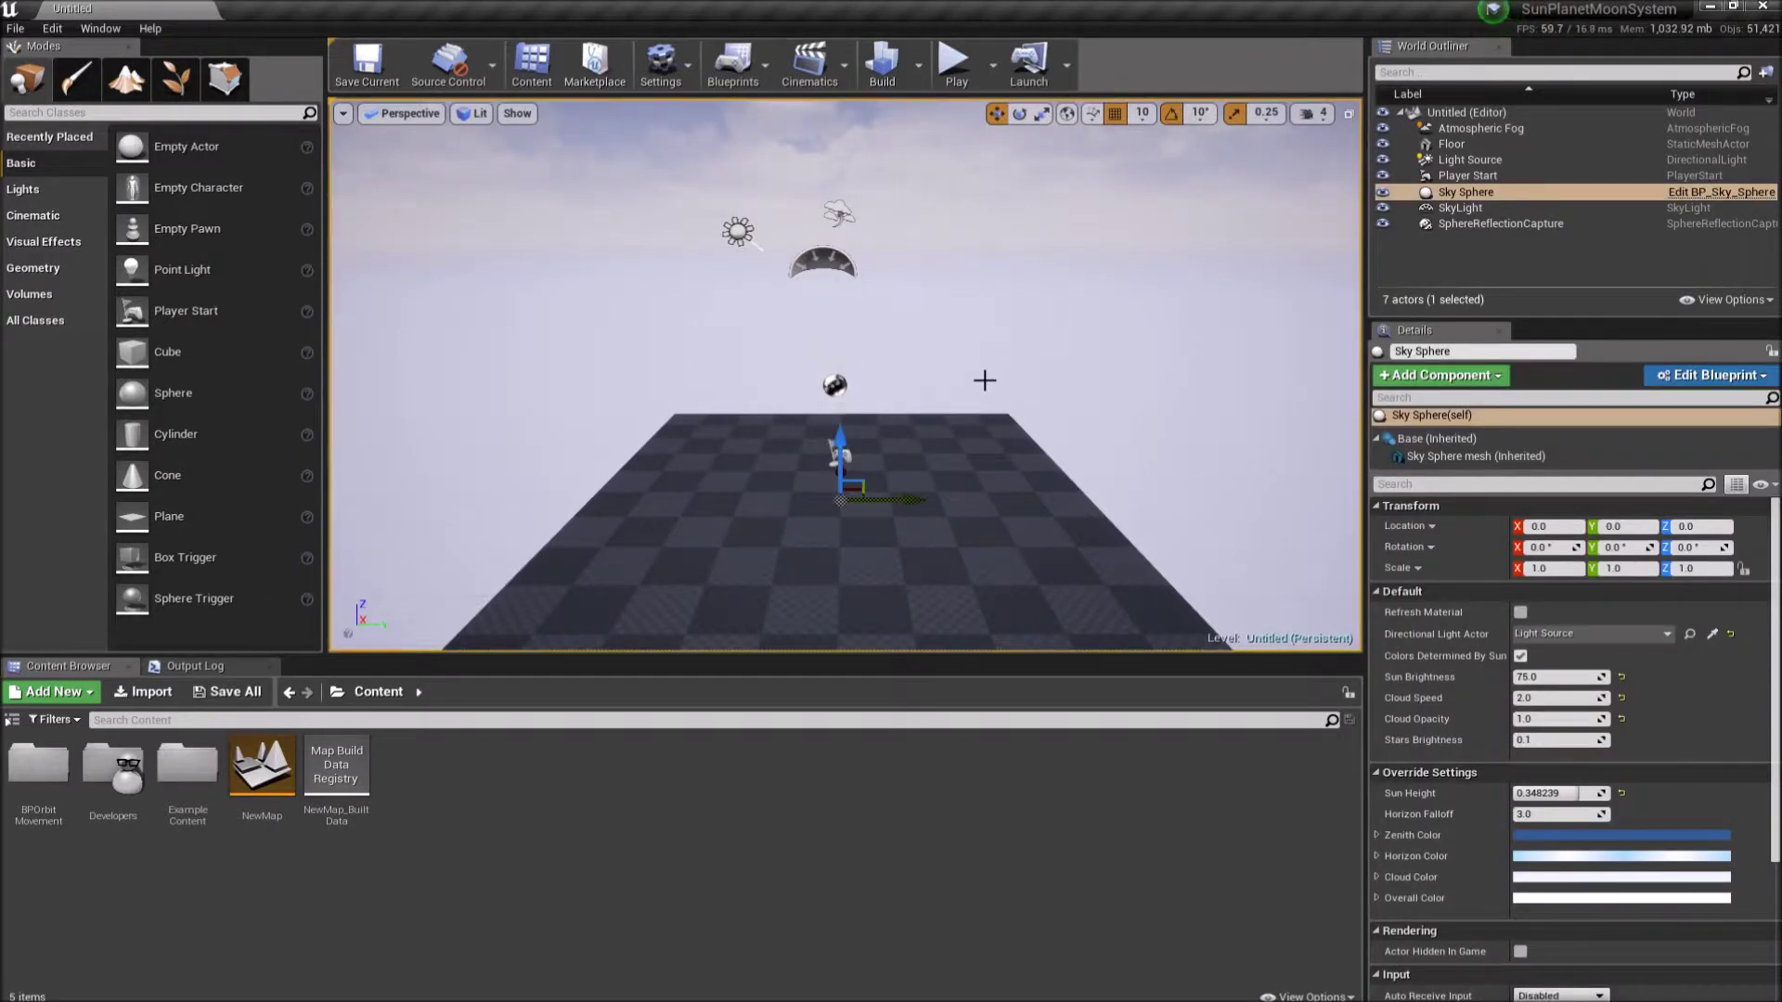
{"action": "key", "text": "Delete"}
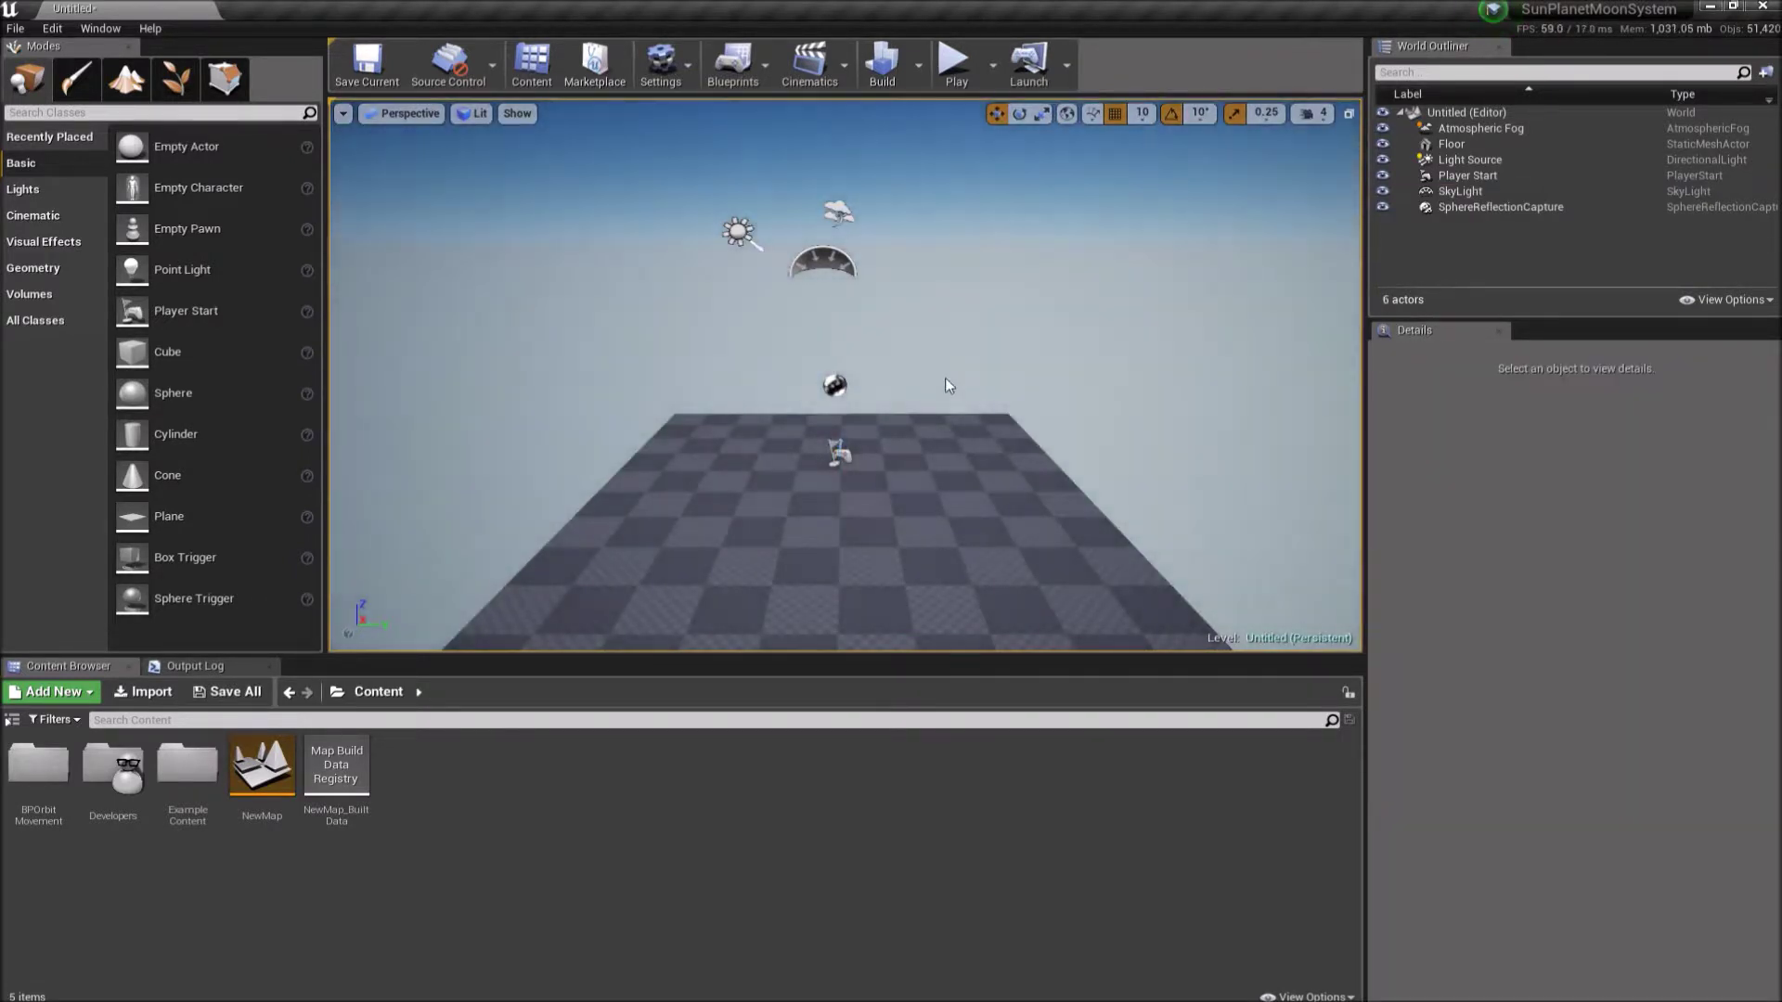
{"action": "left_click", "coordinate": [943, 542]}
{"action": "key", "text": "Delete"}
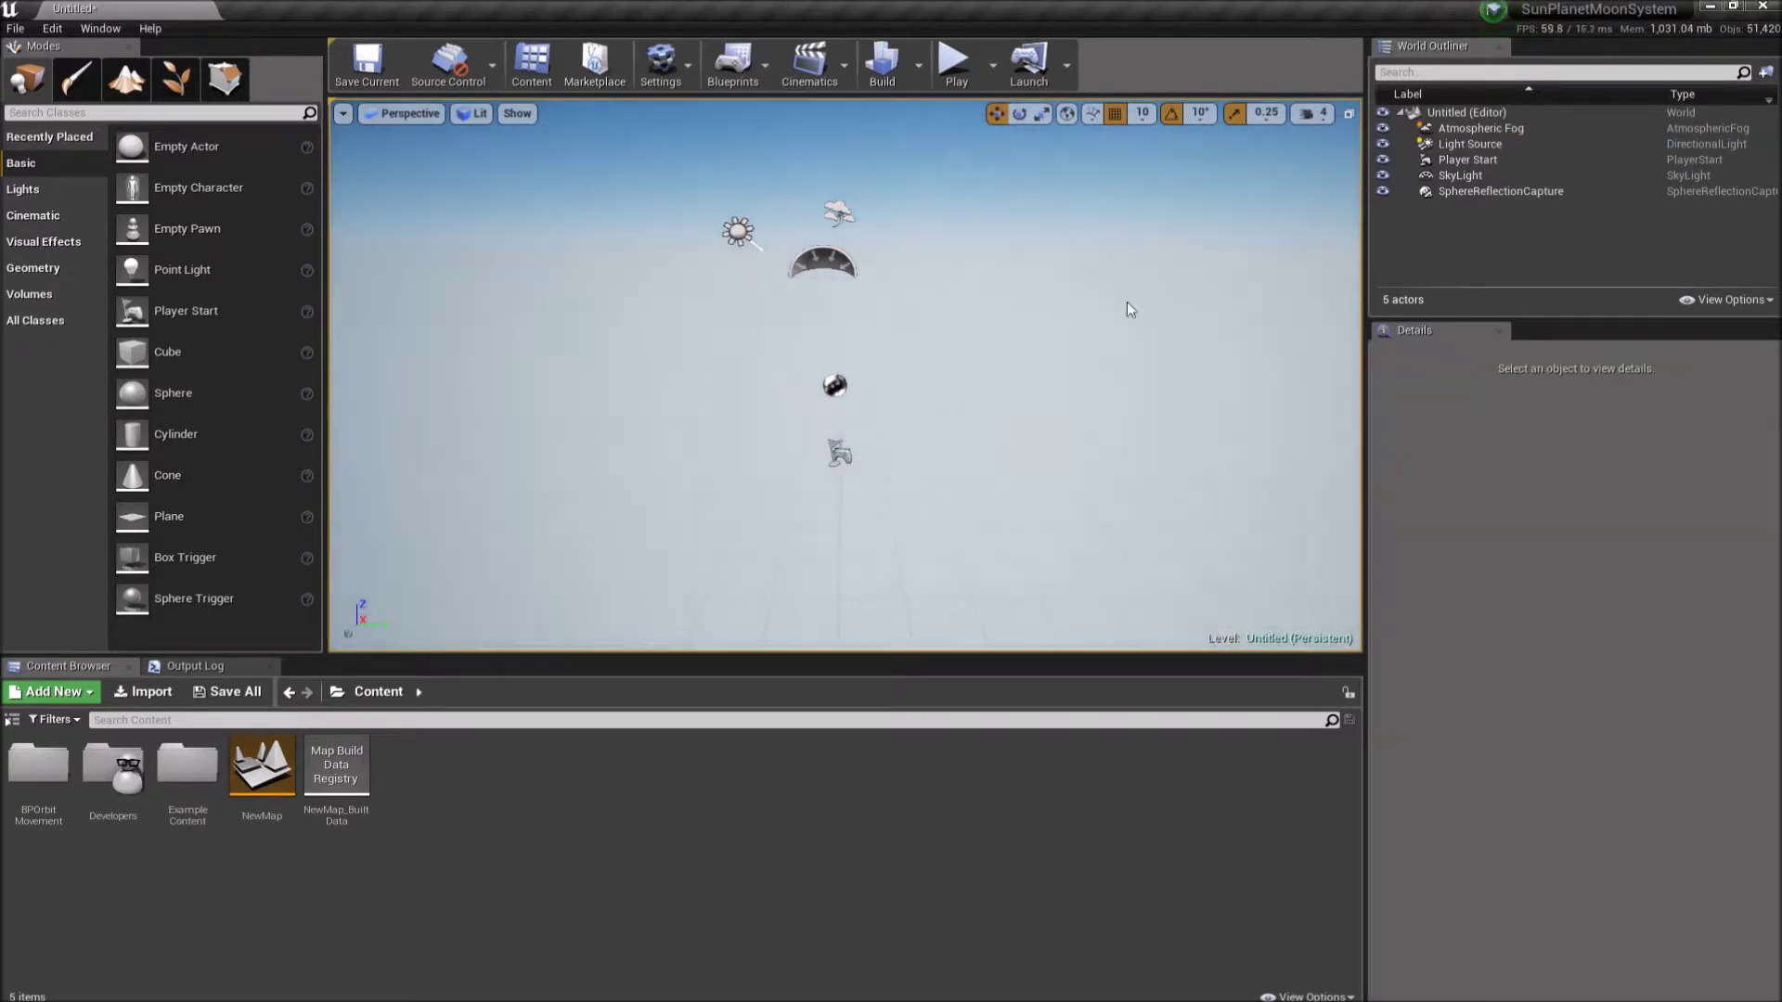
{"action": "left_click", "coordinate": [1522, 128]}
{"action": "key", "text": "Delete"}
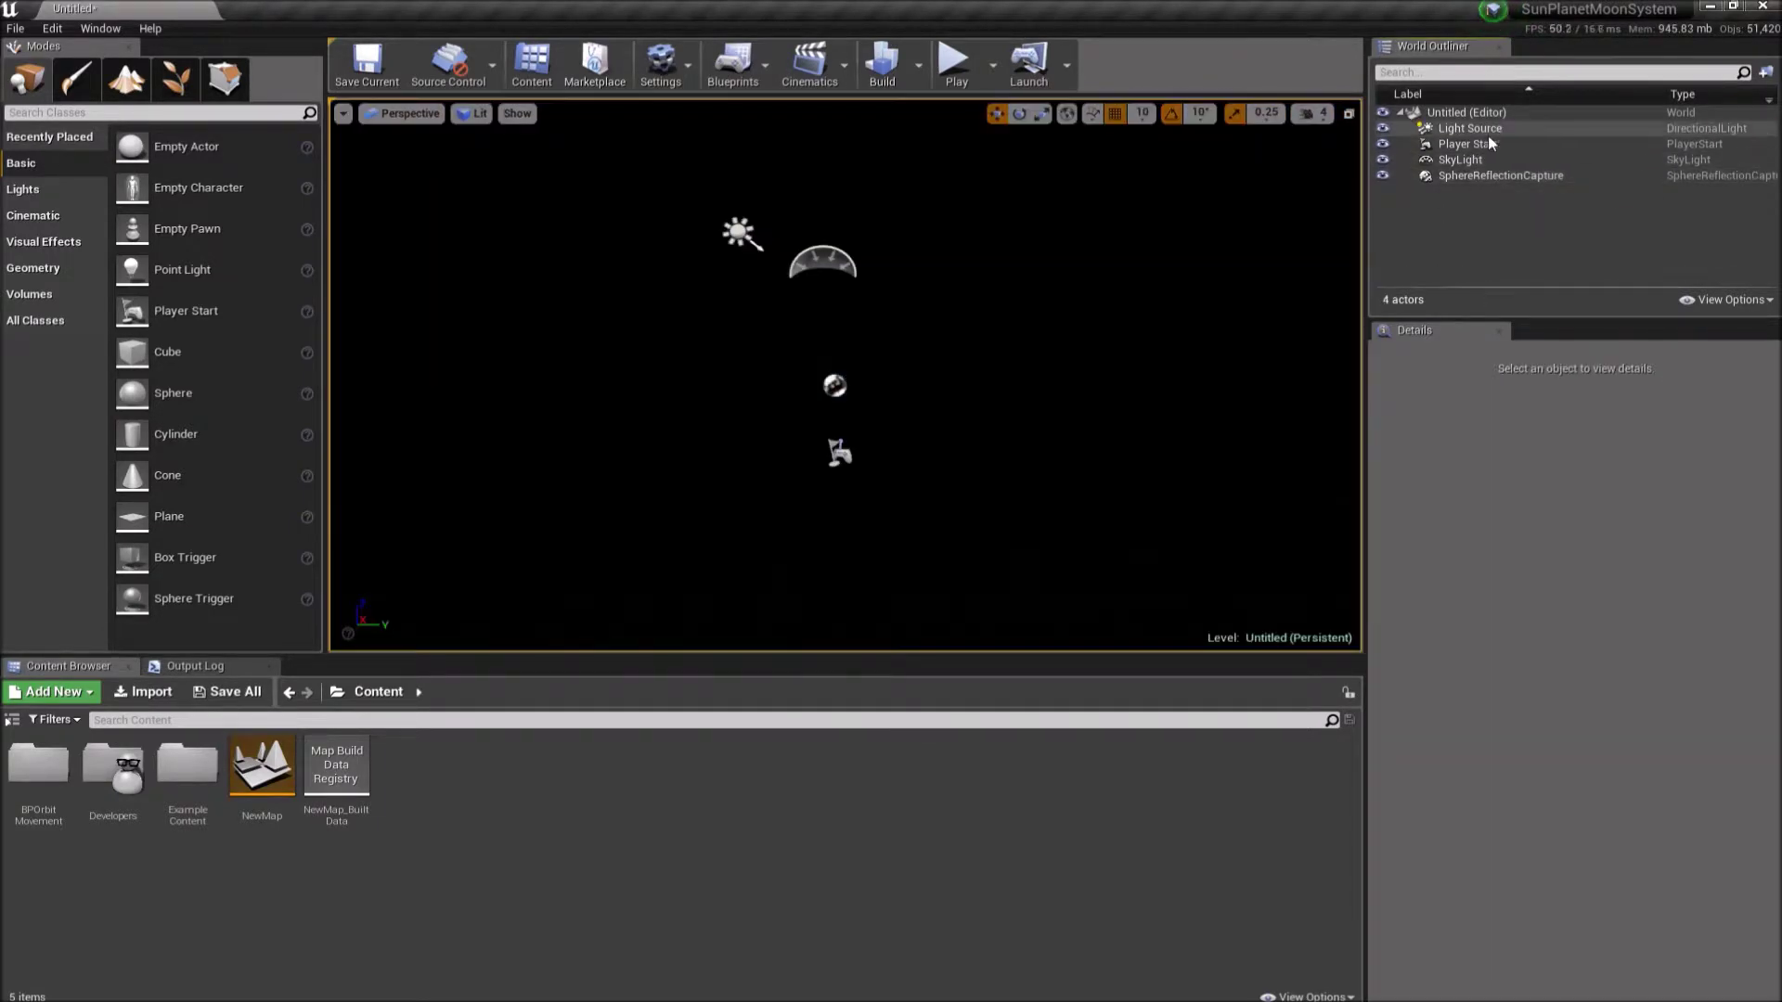
{"action": "left_click", "coordinate": [1488, 146]}
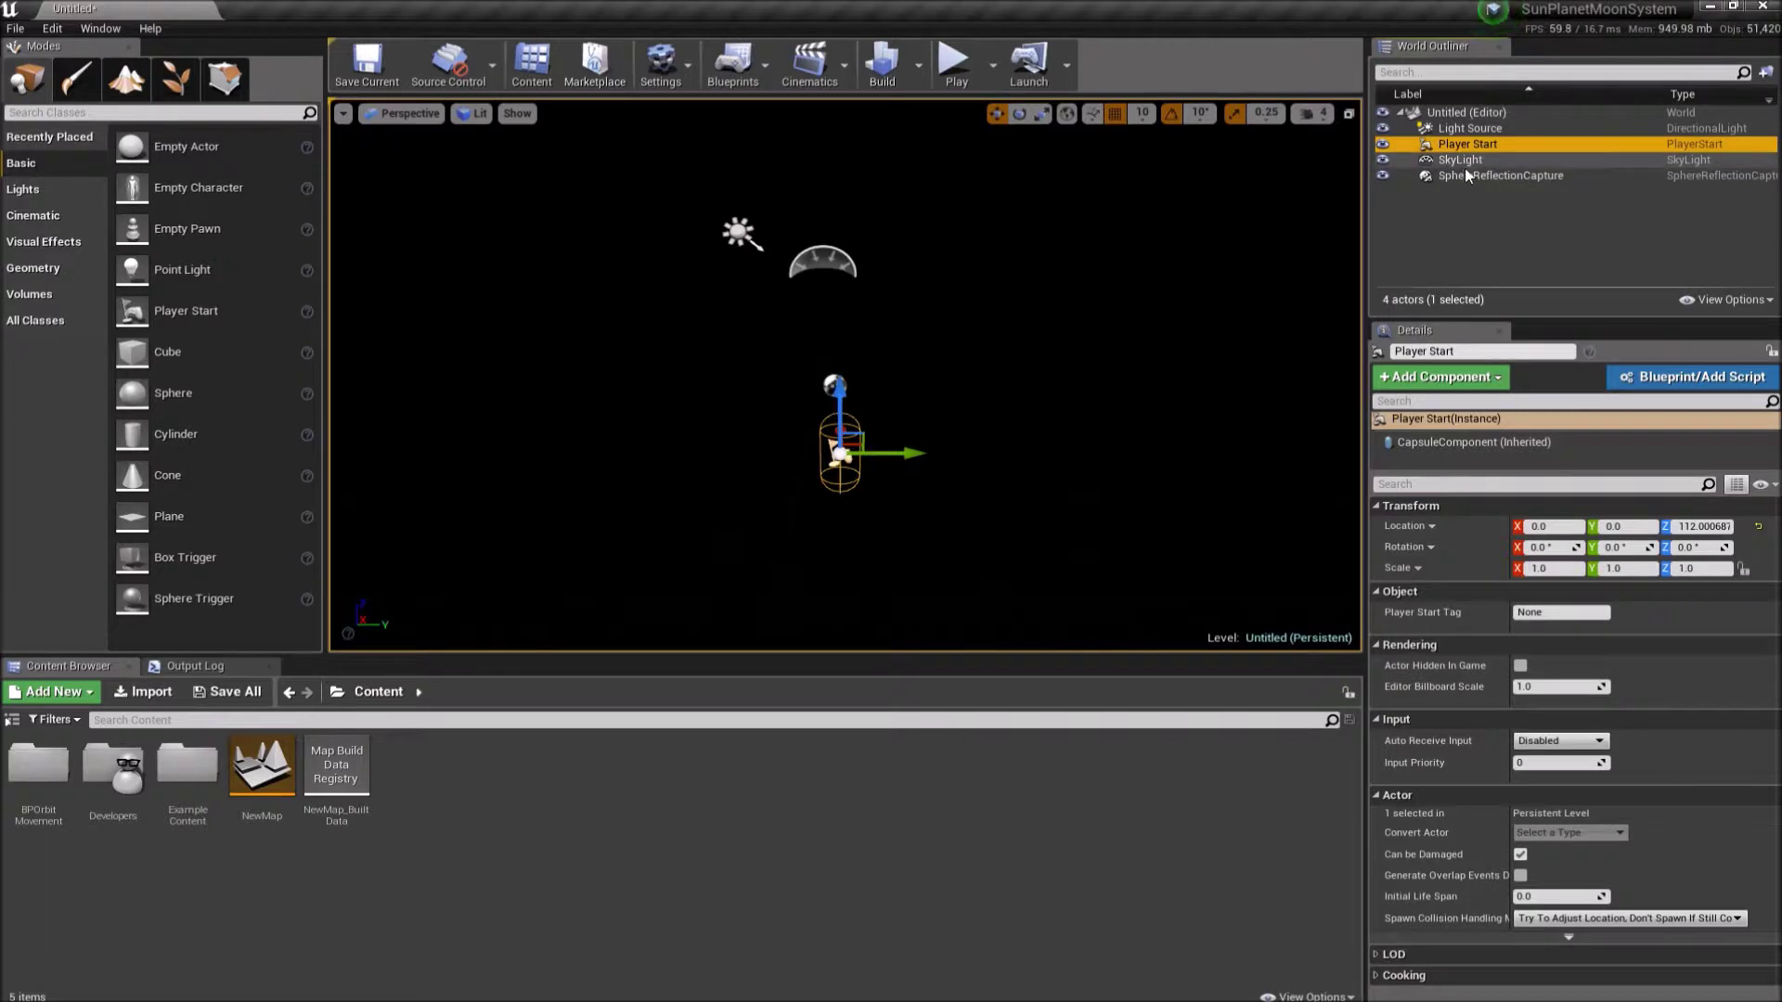
{"action": "key", "text": "Delete"}
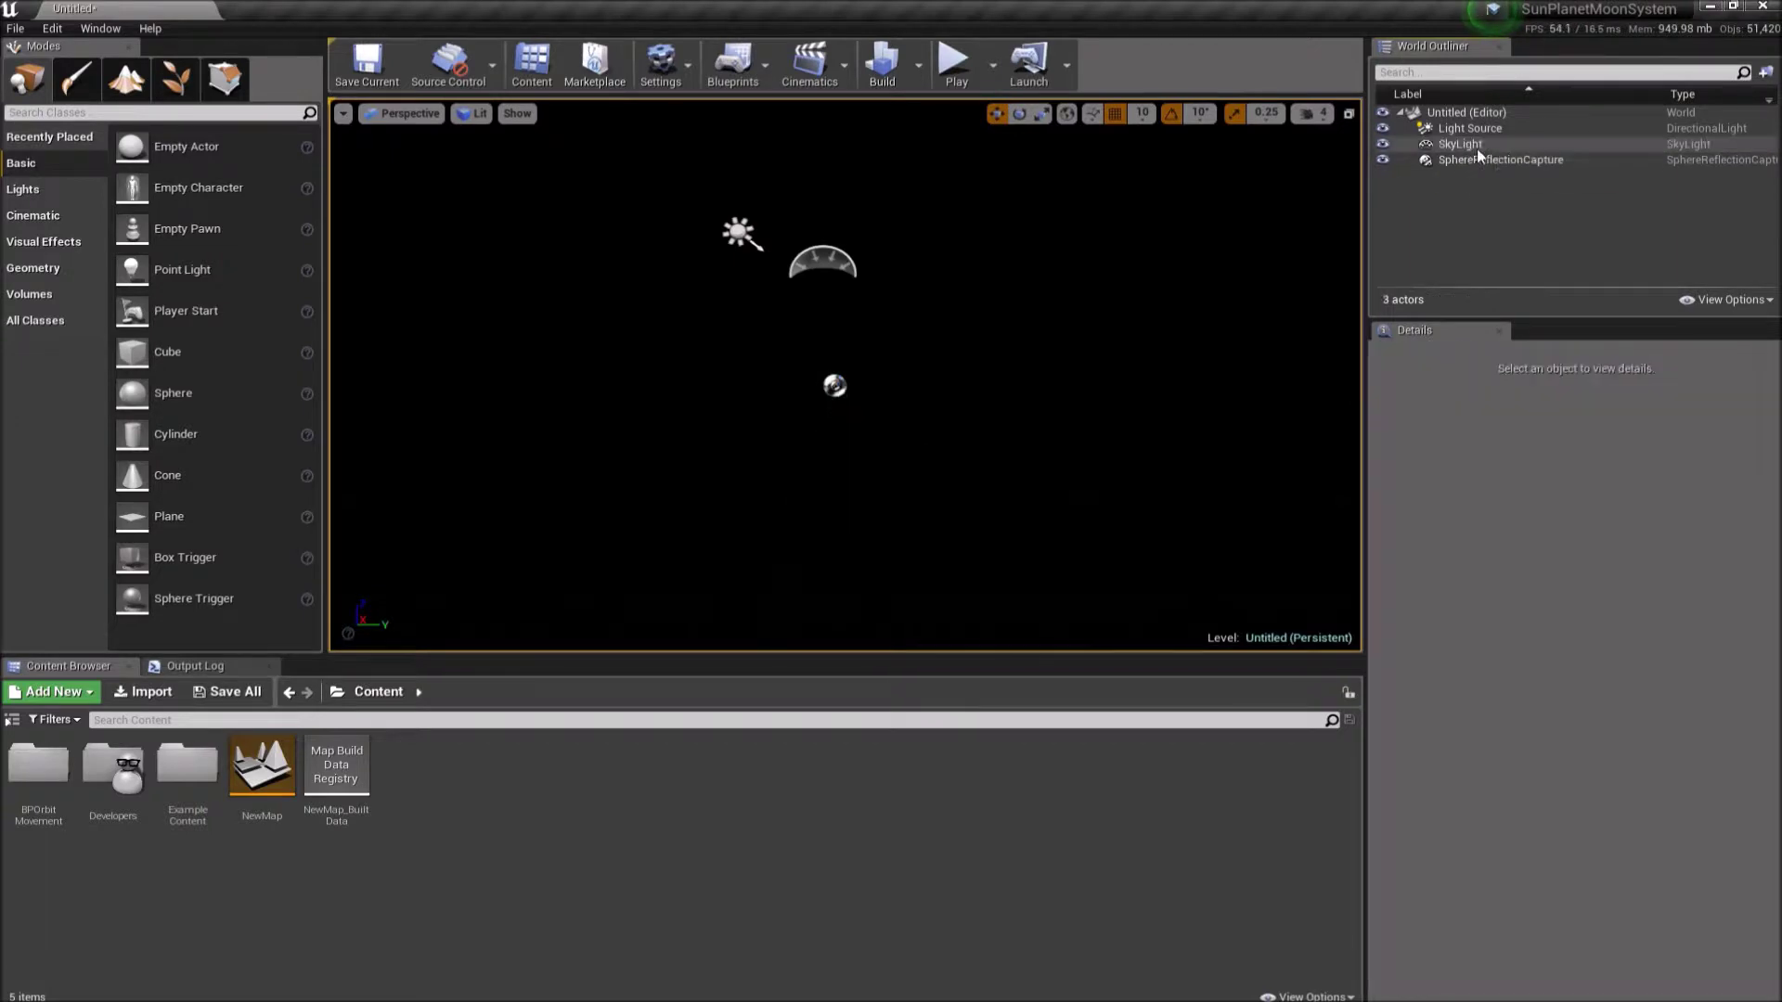
- Check the SkyLight settings and shift the view so objects sit lower
{"action": "left_click", "coordinate": [1531, 158]}
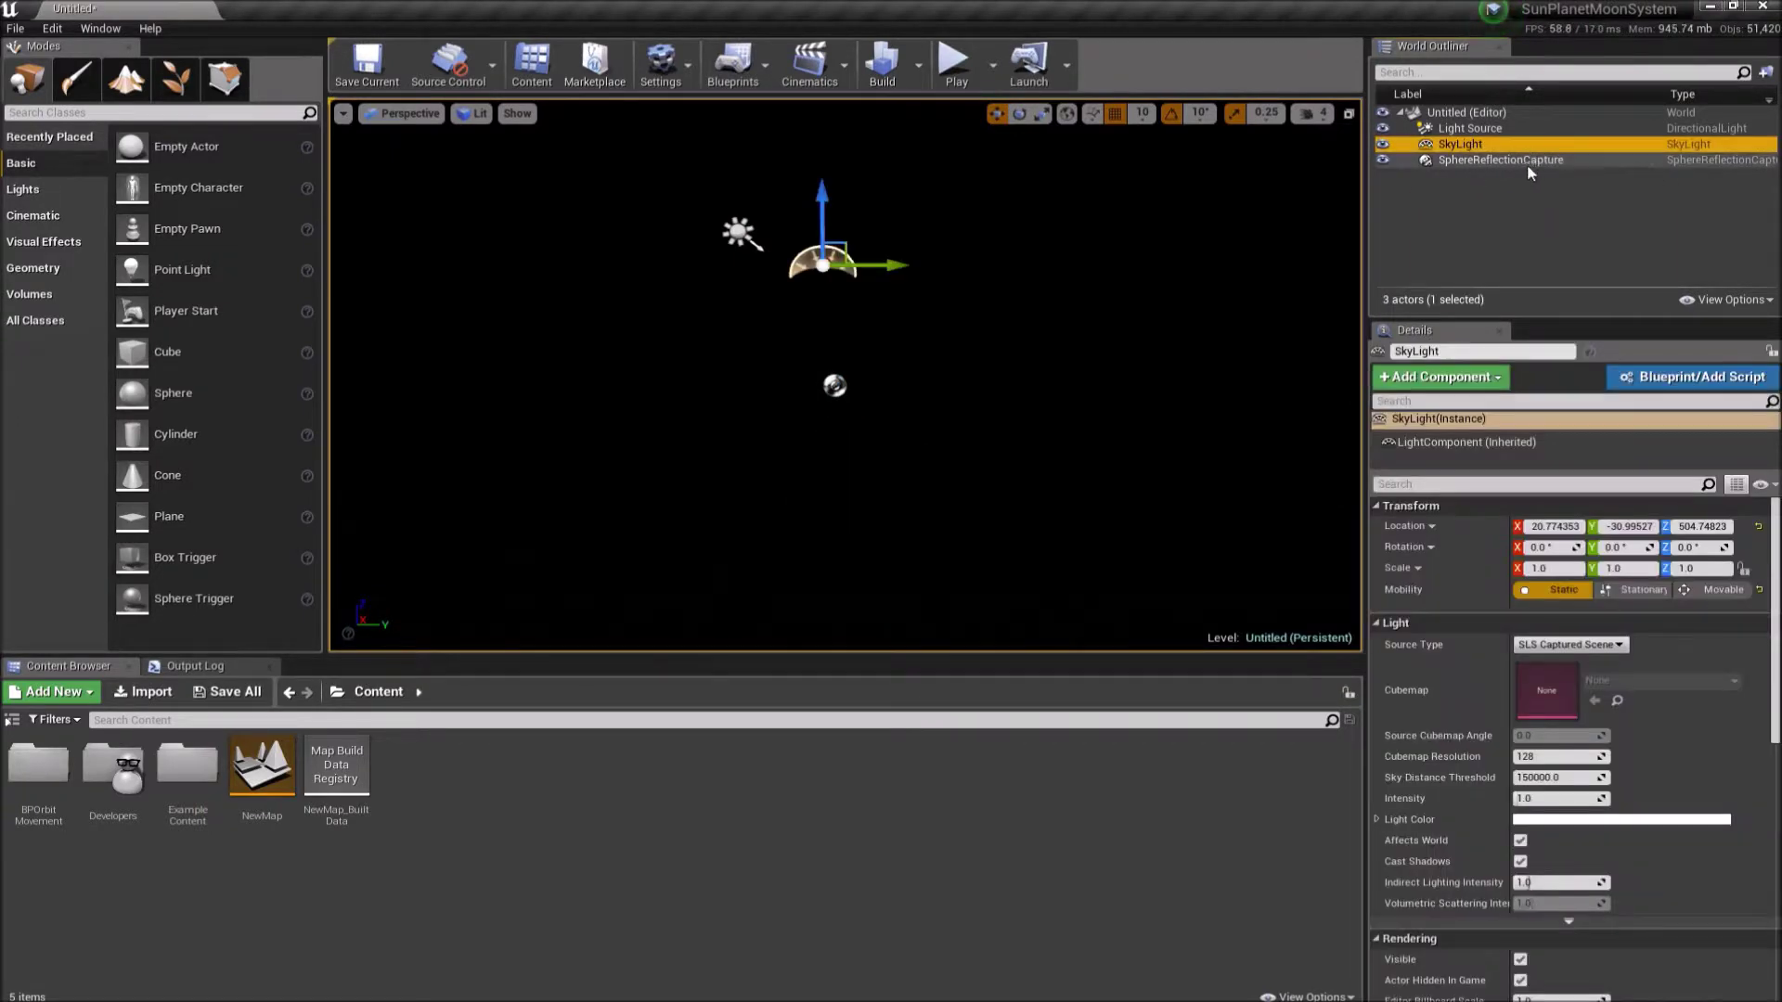
{"action": "left_click", "coordinate": [972, 370]}
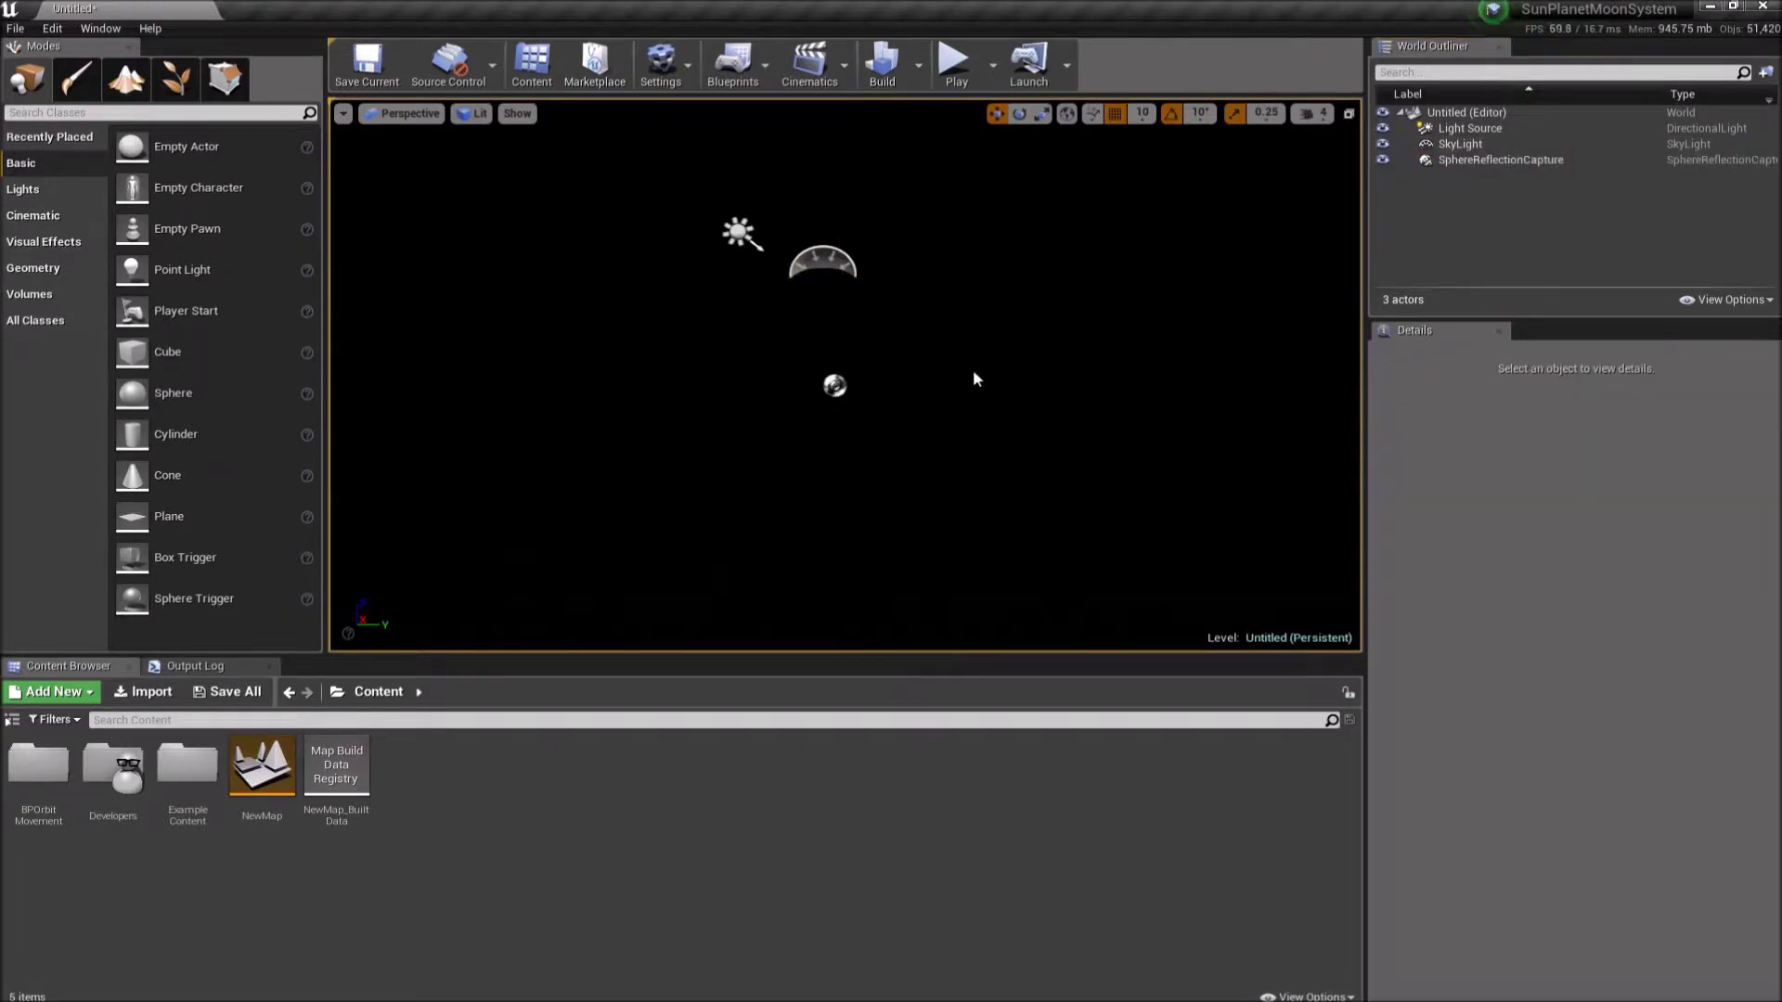
{"action": "mouse_move", "coordinate": [973, 369]}
{"action": "right_mouse_down"}
{"action": "mouse_move", "coordinate": [972, 322]}
{"action": "mouse_move", "coordinate": [973, 369]}
{"action": "right_mouse_up"}
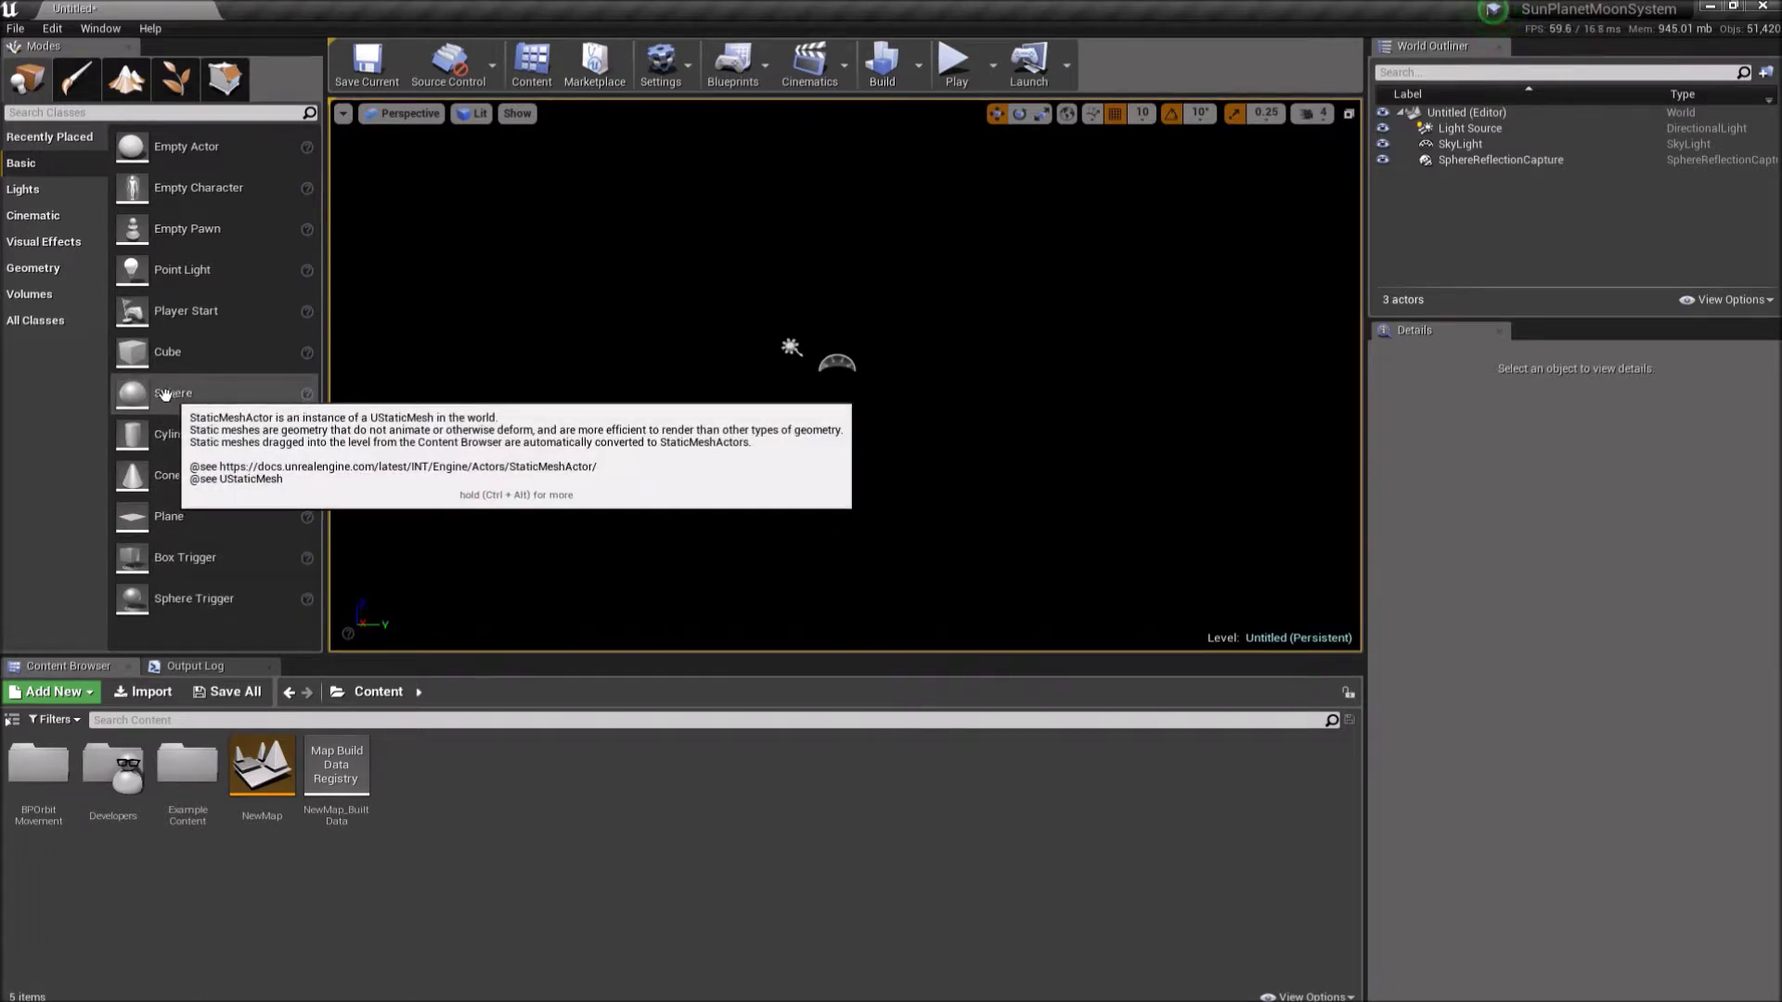
- Place a Sphere in the level and set its location to 0, 0, 0
{"action": "left_click_drag", "start_coordinate": [125, 394], "coordinate": [631, 401]}
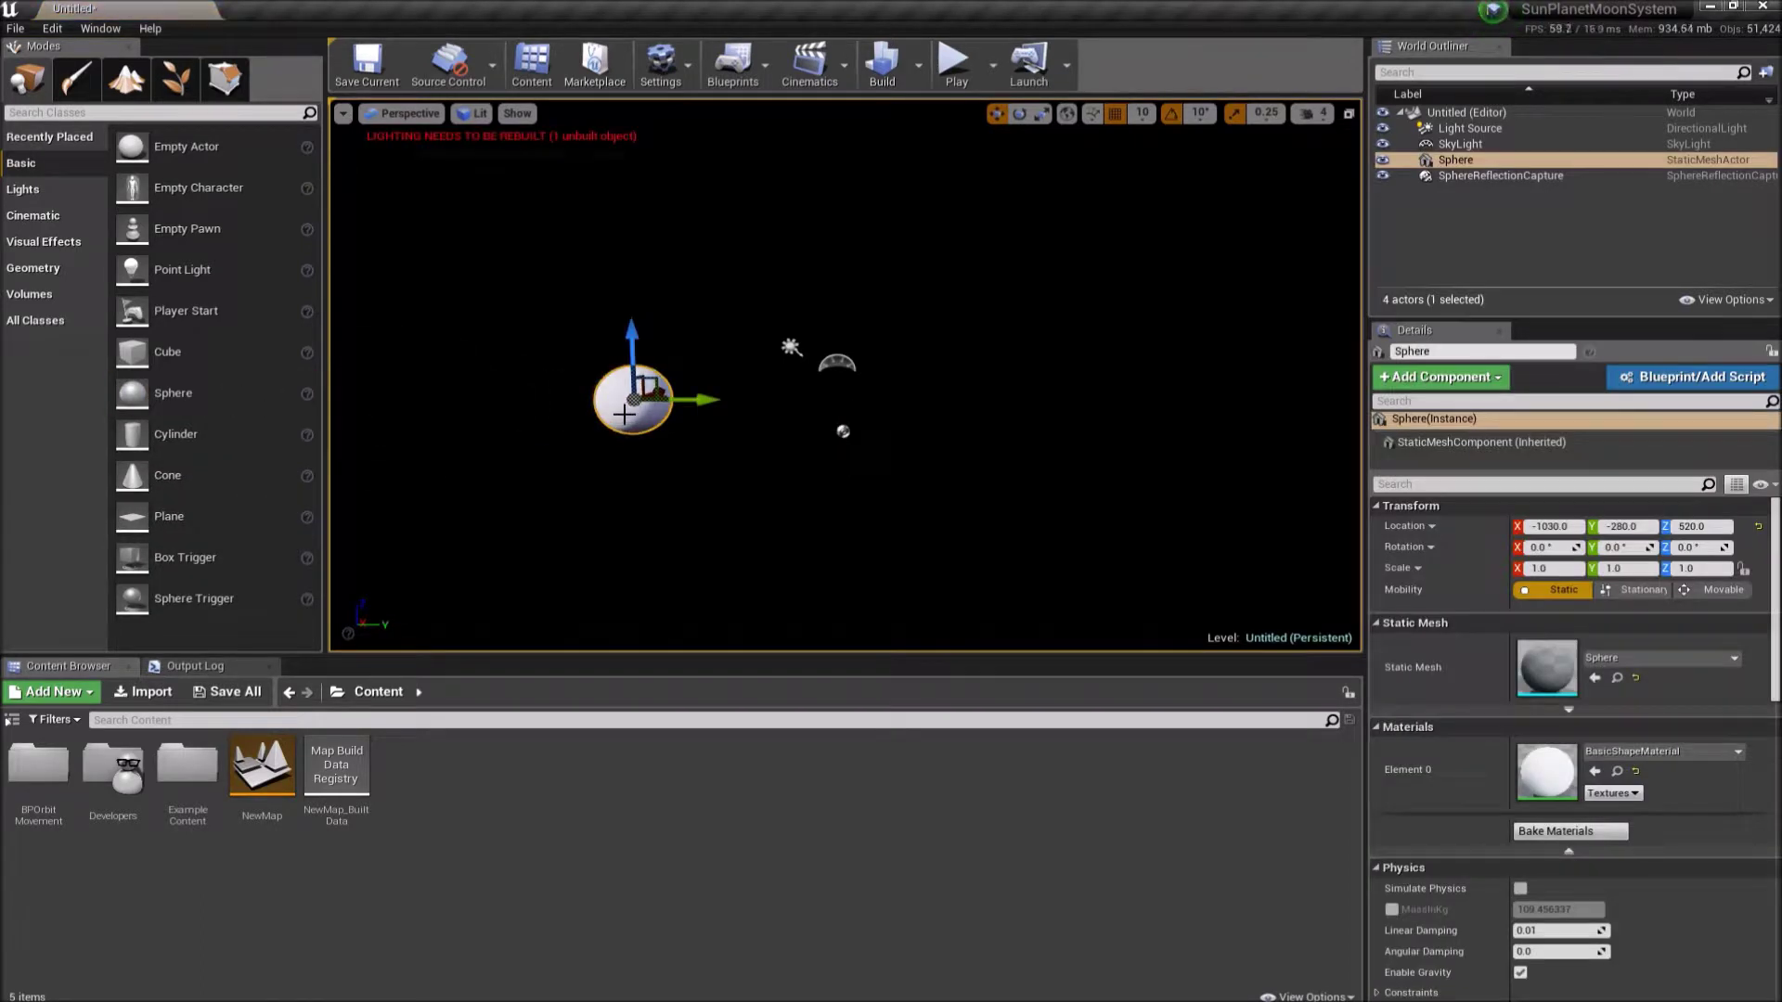
{"action": "left_click", "coordinate": [1548, 529]}
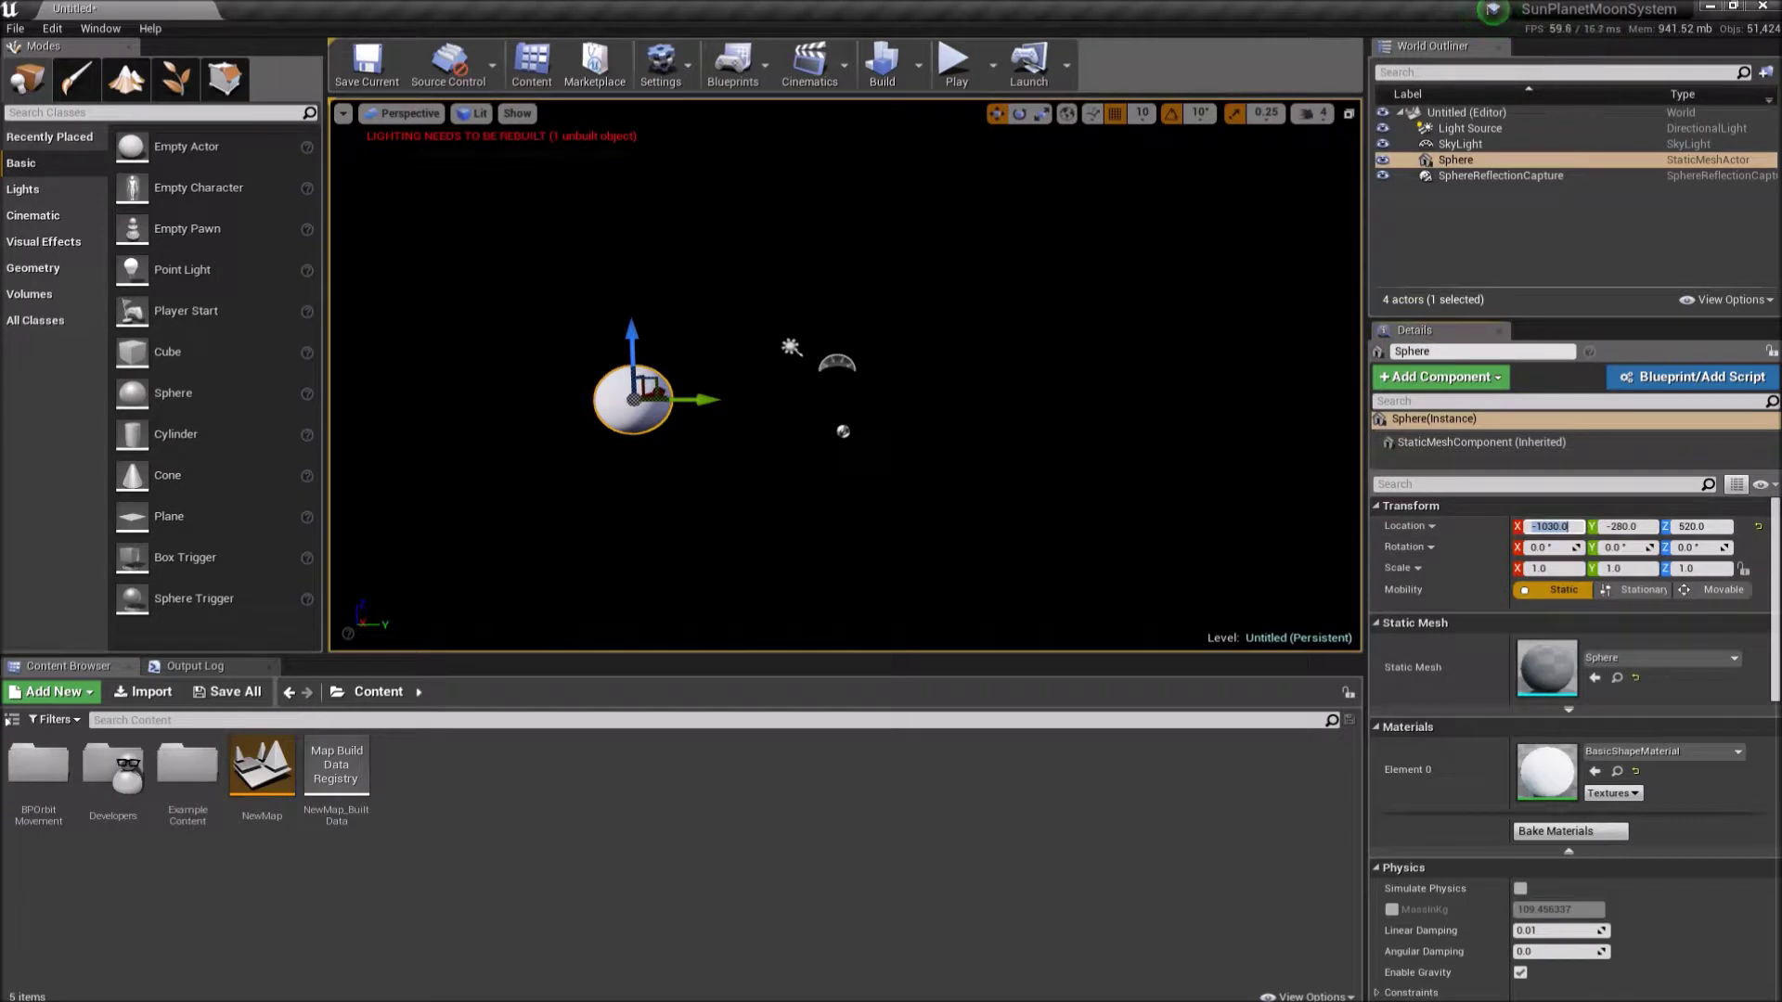
{"action": "type", "text": "0"}
{"action": "key", "text": "Tab"}
{"action": "type", "text": "0"}
{"action": "key", "text": "Tab"}
{"action": "type", "text": "0"}
{"action": "key", "text": "Return"}
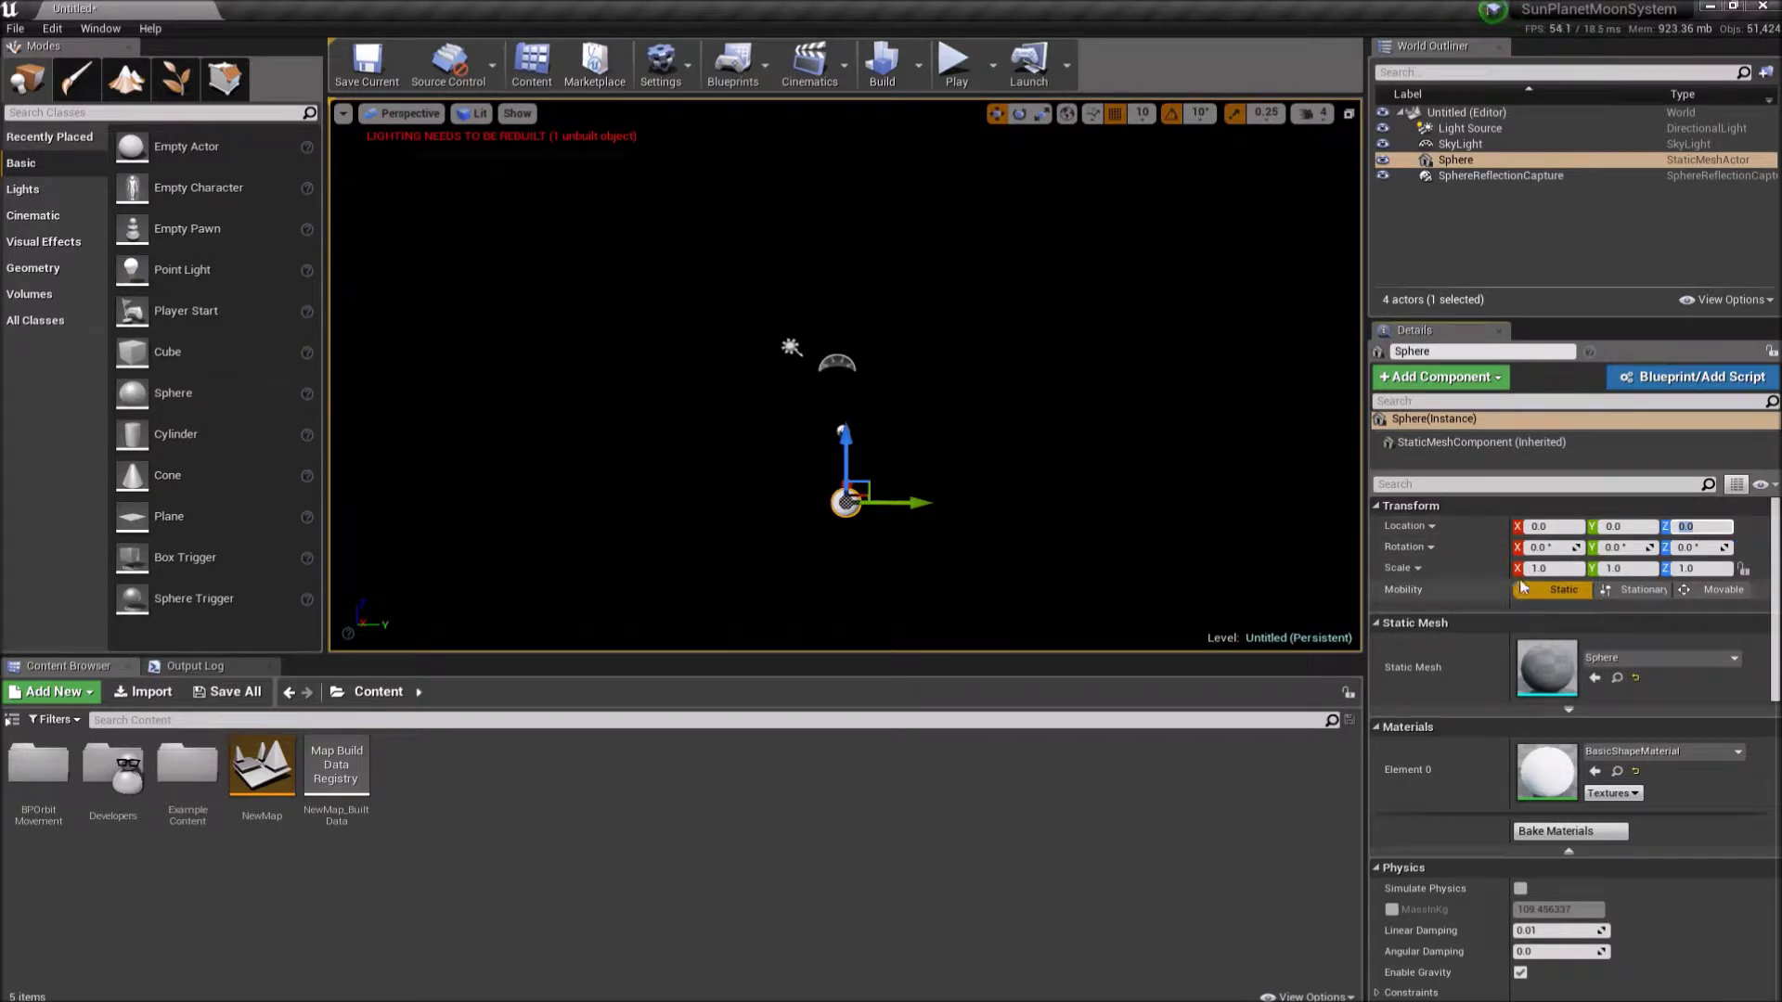
- Scale the sphere to 20 on X, Y and Z and frame it in the view
{"action": "left_click", "coordinate": [1568, 569]}
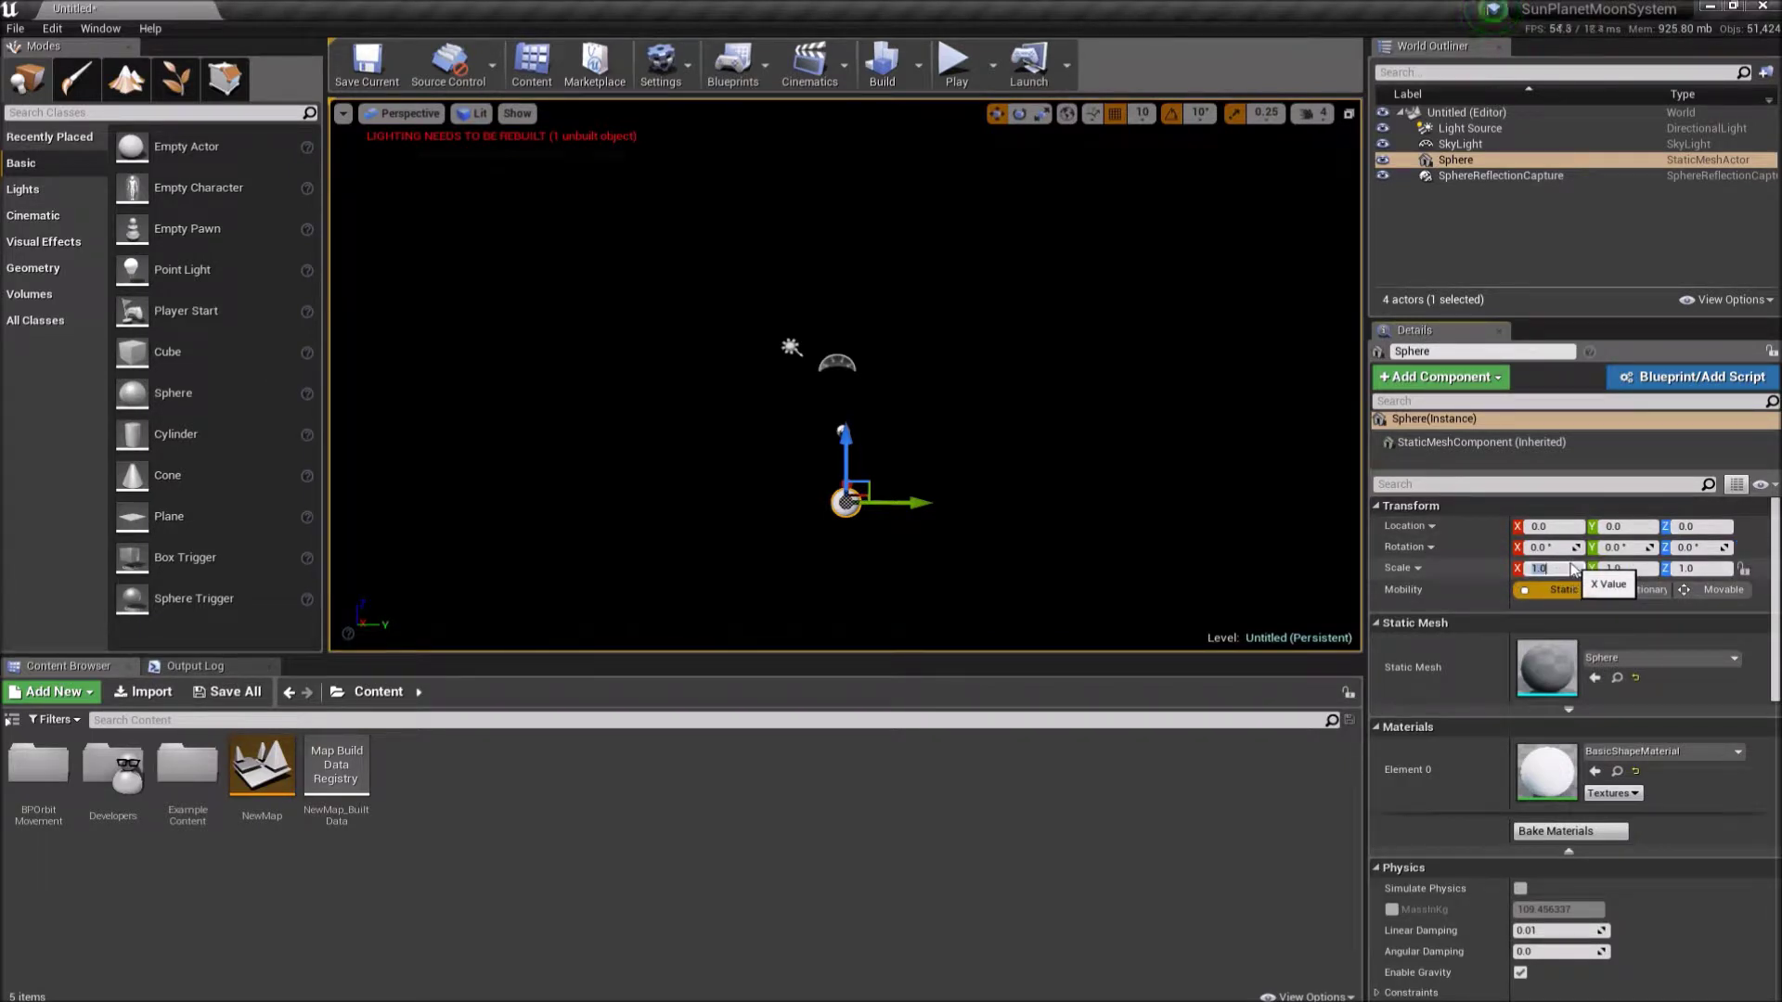
{"action": "type", "text": "20"}
{"action": "key", "text": "Return"}
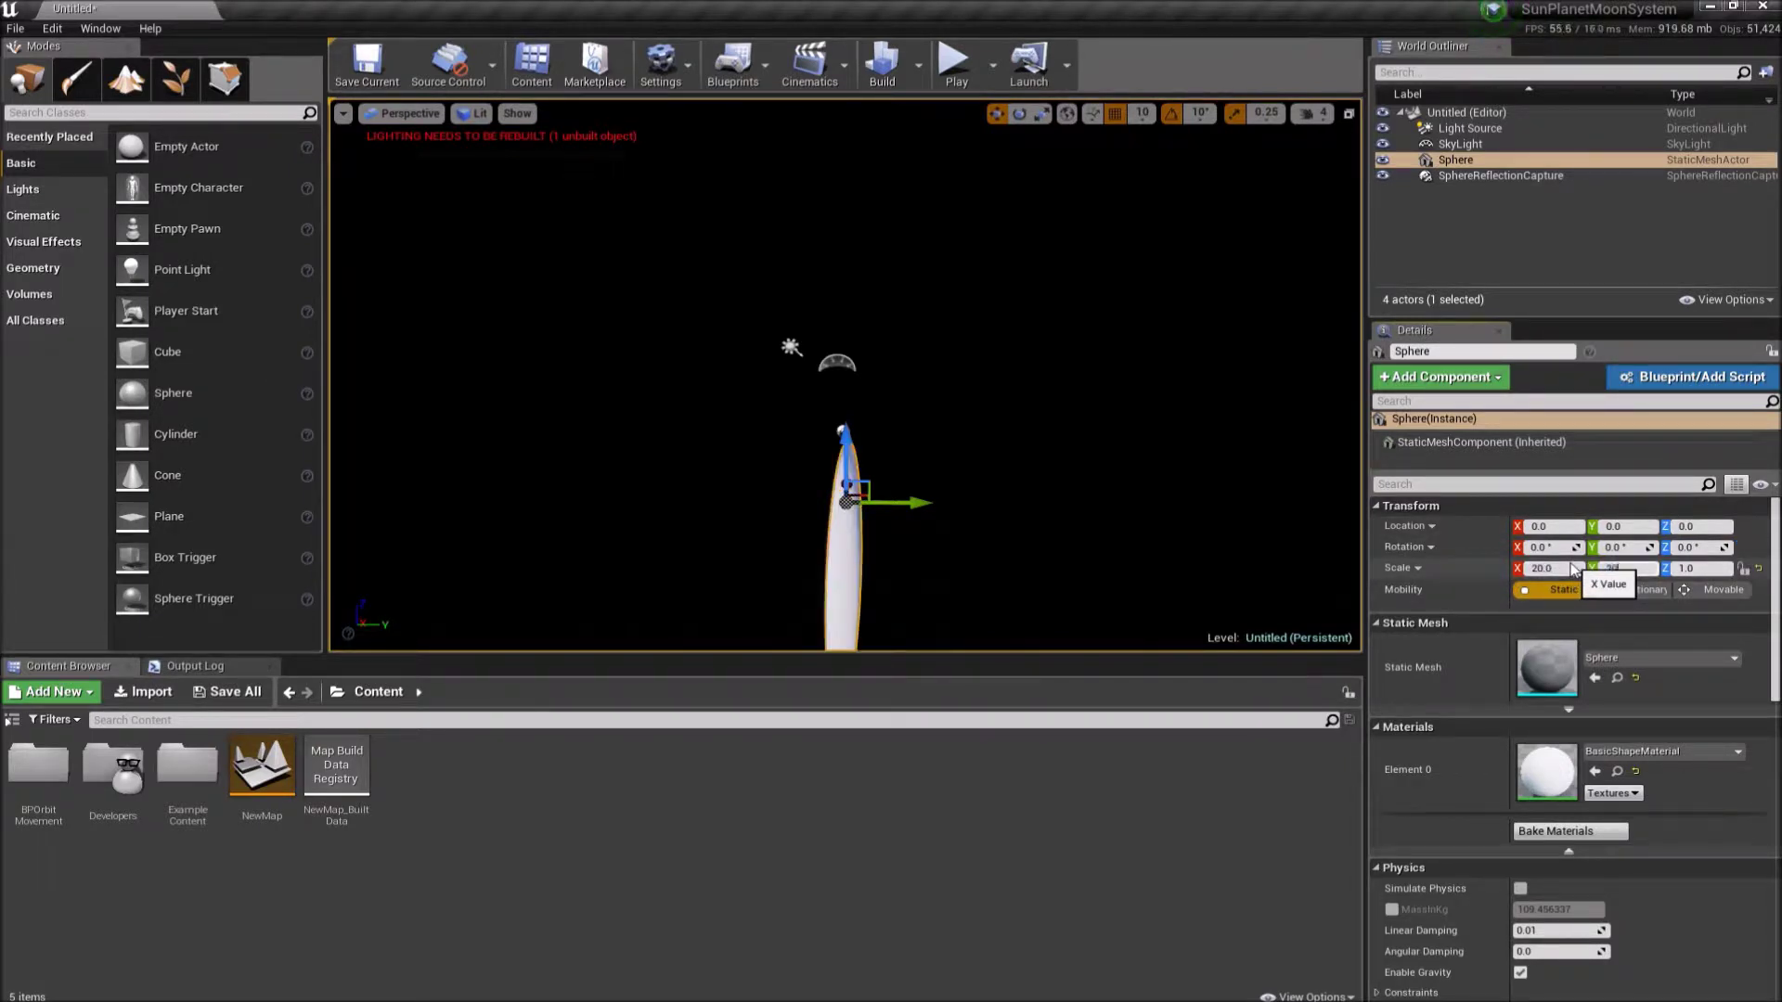
{"action": "type", "text": "20"}
{"action": "key", "text": "Tab"}
{"action": "type", "text": "20"}
{"action": "key", "text": "Return"}
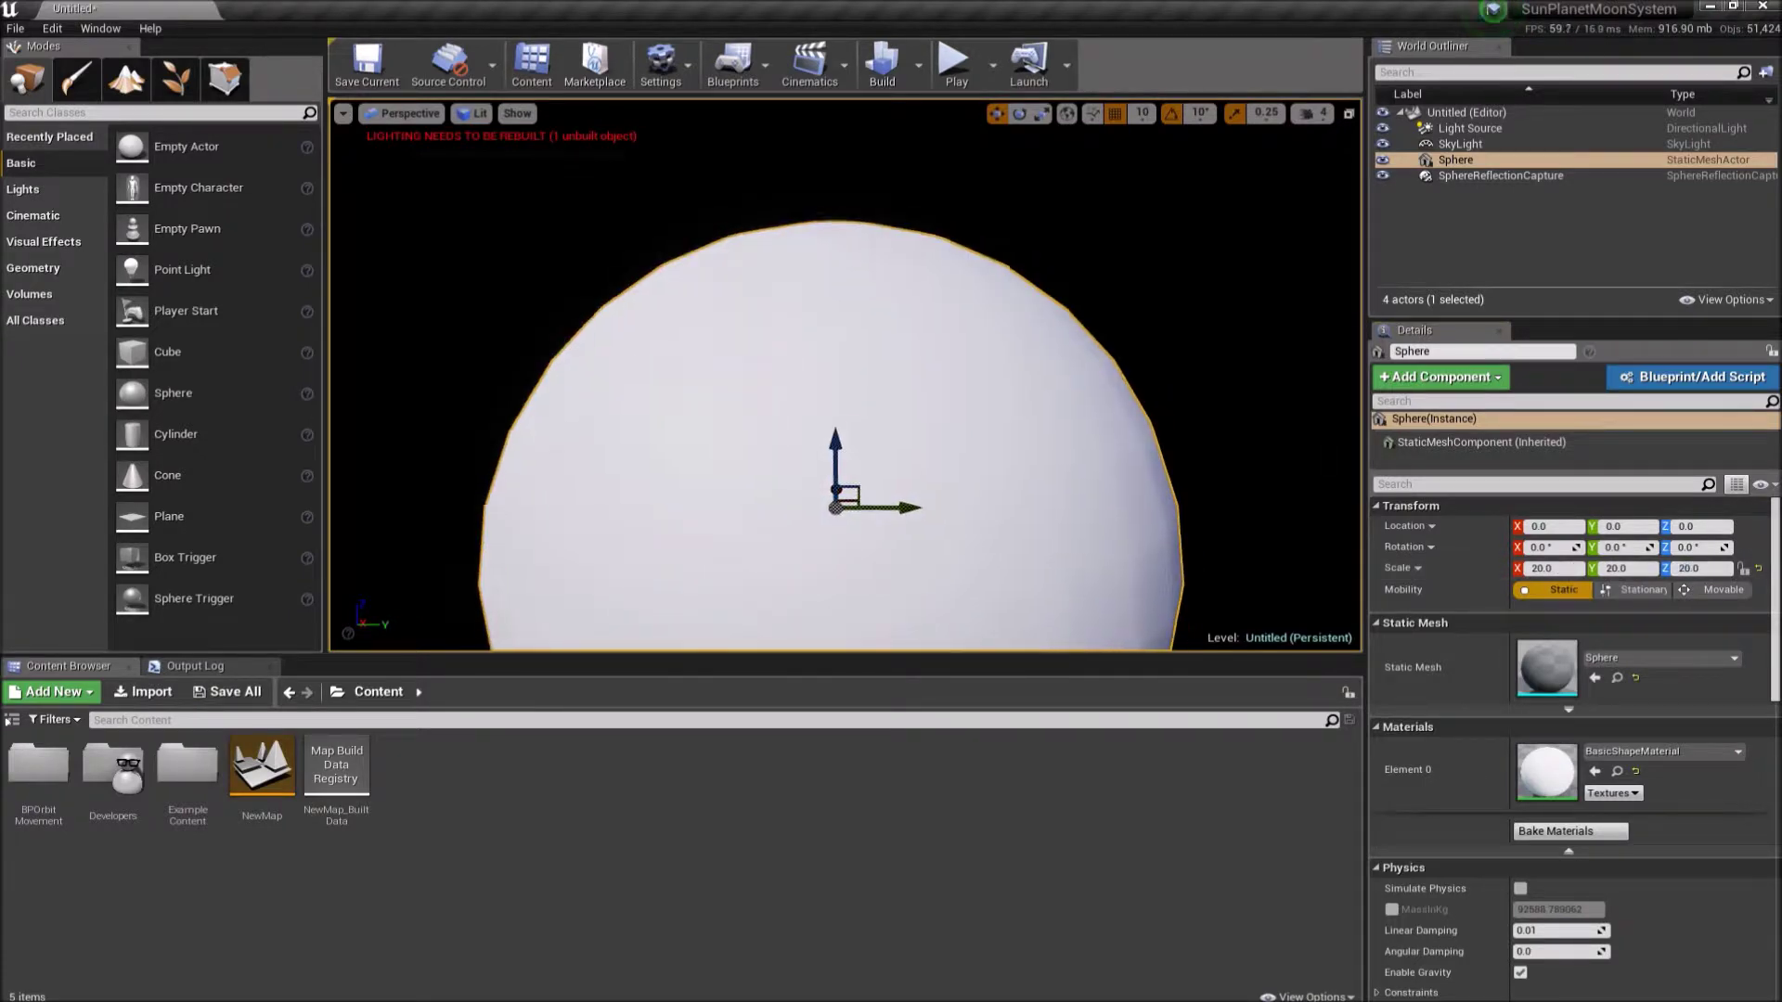
{"action": "key", "text": "f"}
{"action": "scroll", "coordinate": [816, 315], "scroll_direction": "down", "scroll_amount": 5}
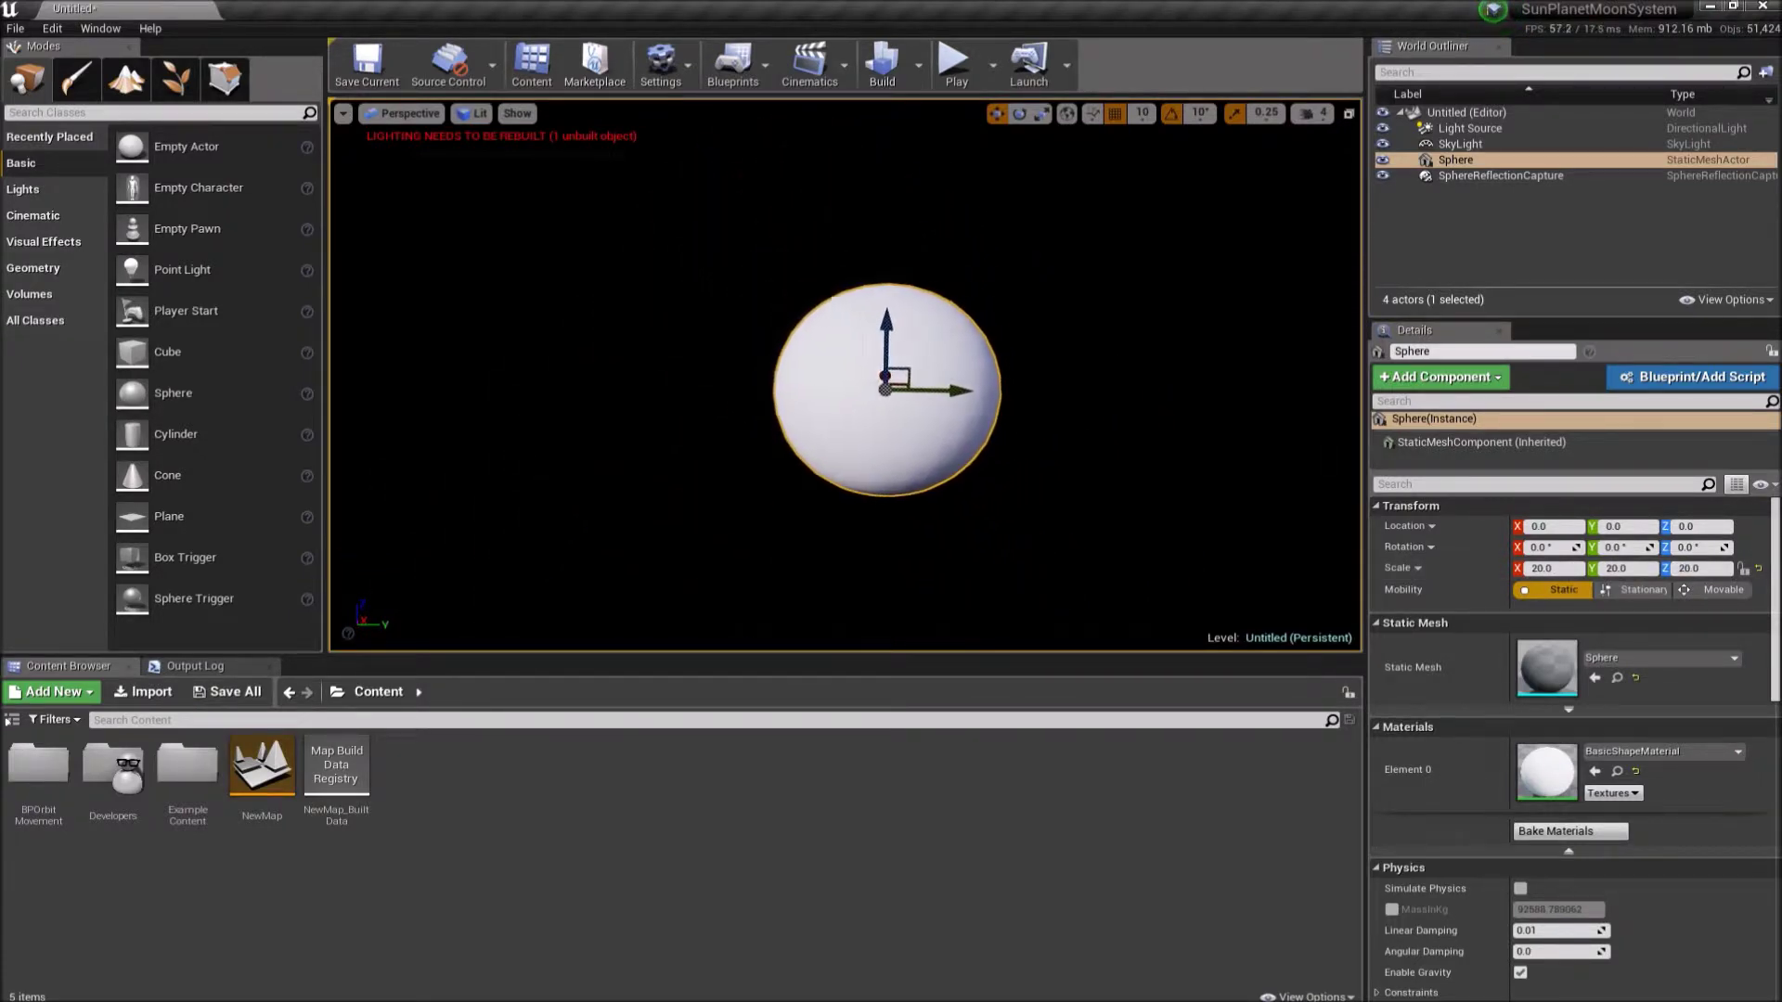
{"action": "scroll", "coordinate": [817, 315], "scroll_direction": "down", "scroll_amount": 4}
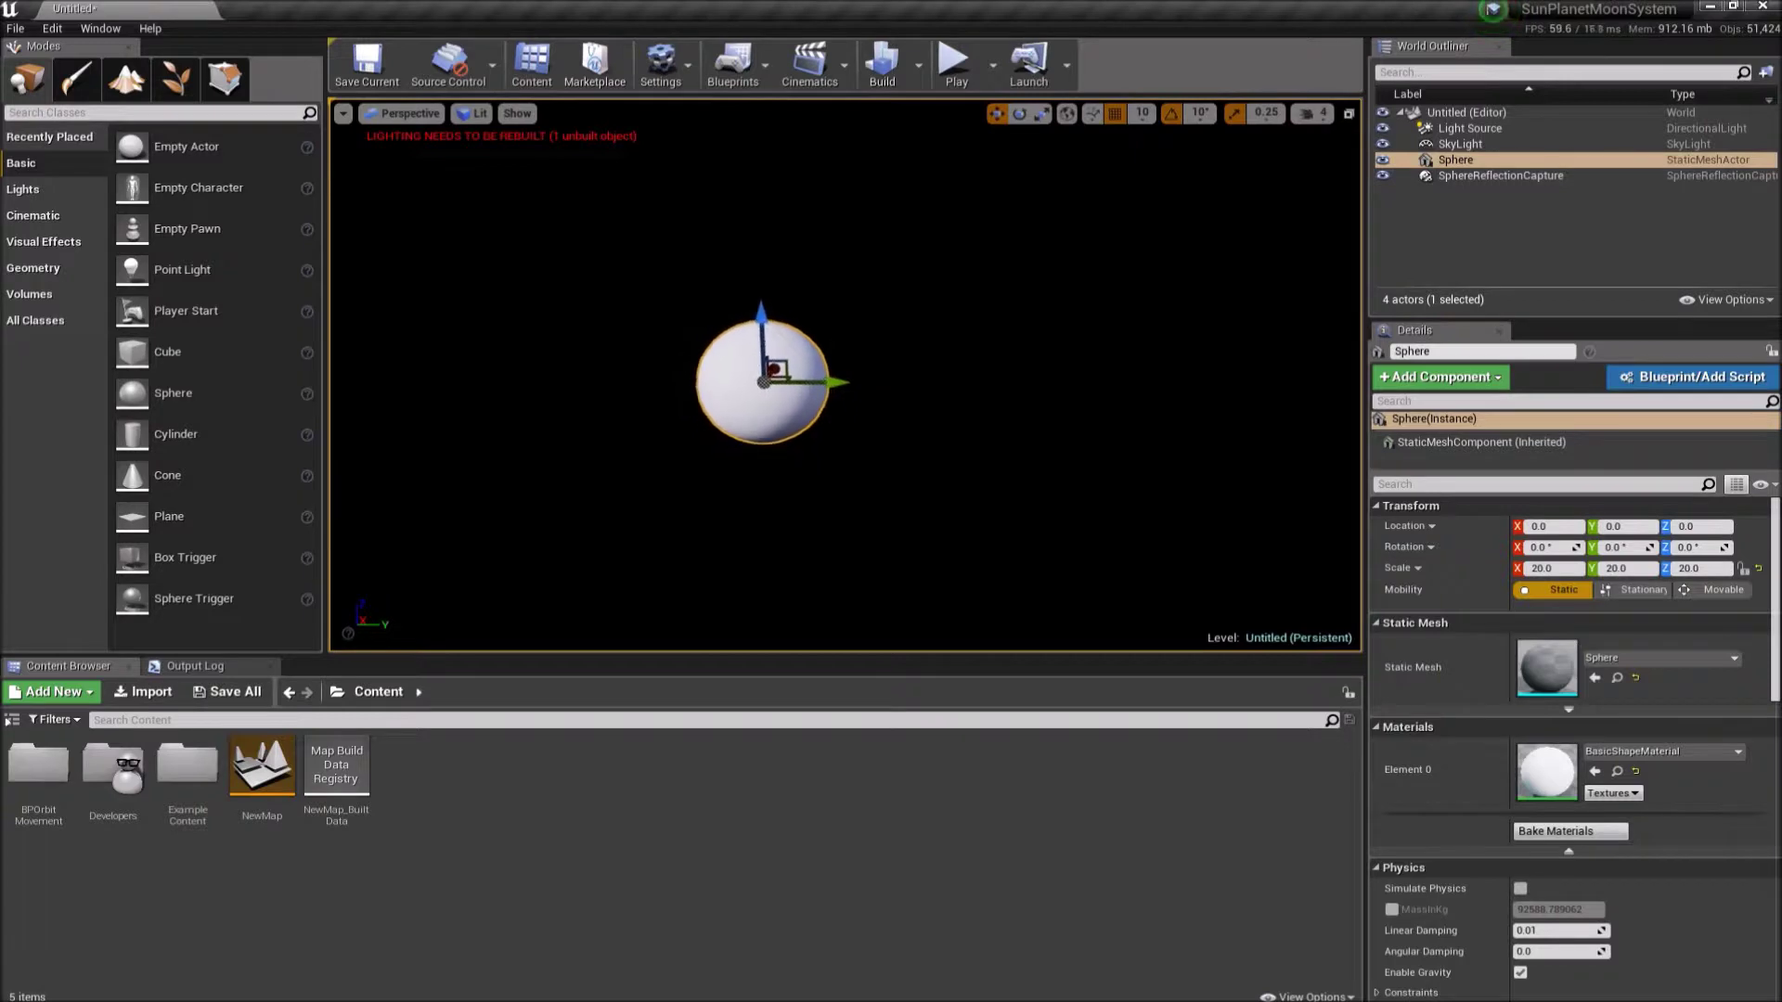
{"action": "right_click_drag", "start_coordinate": [959, 289], "coordinate": [958, 289]}
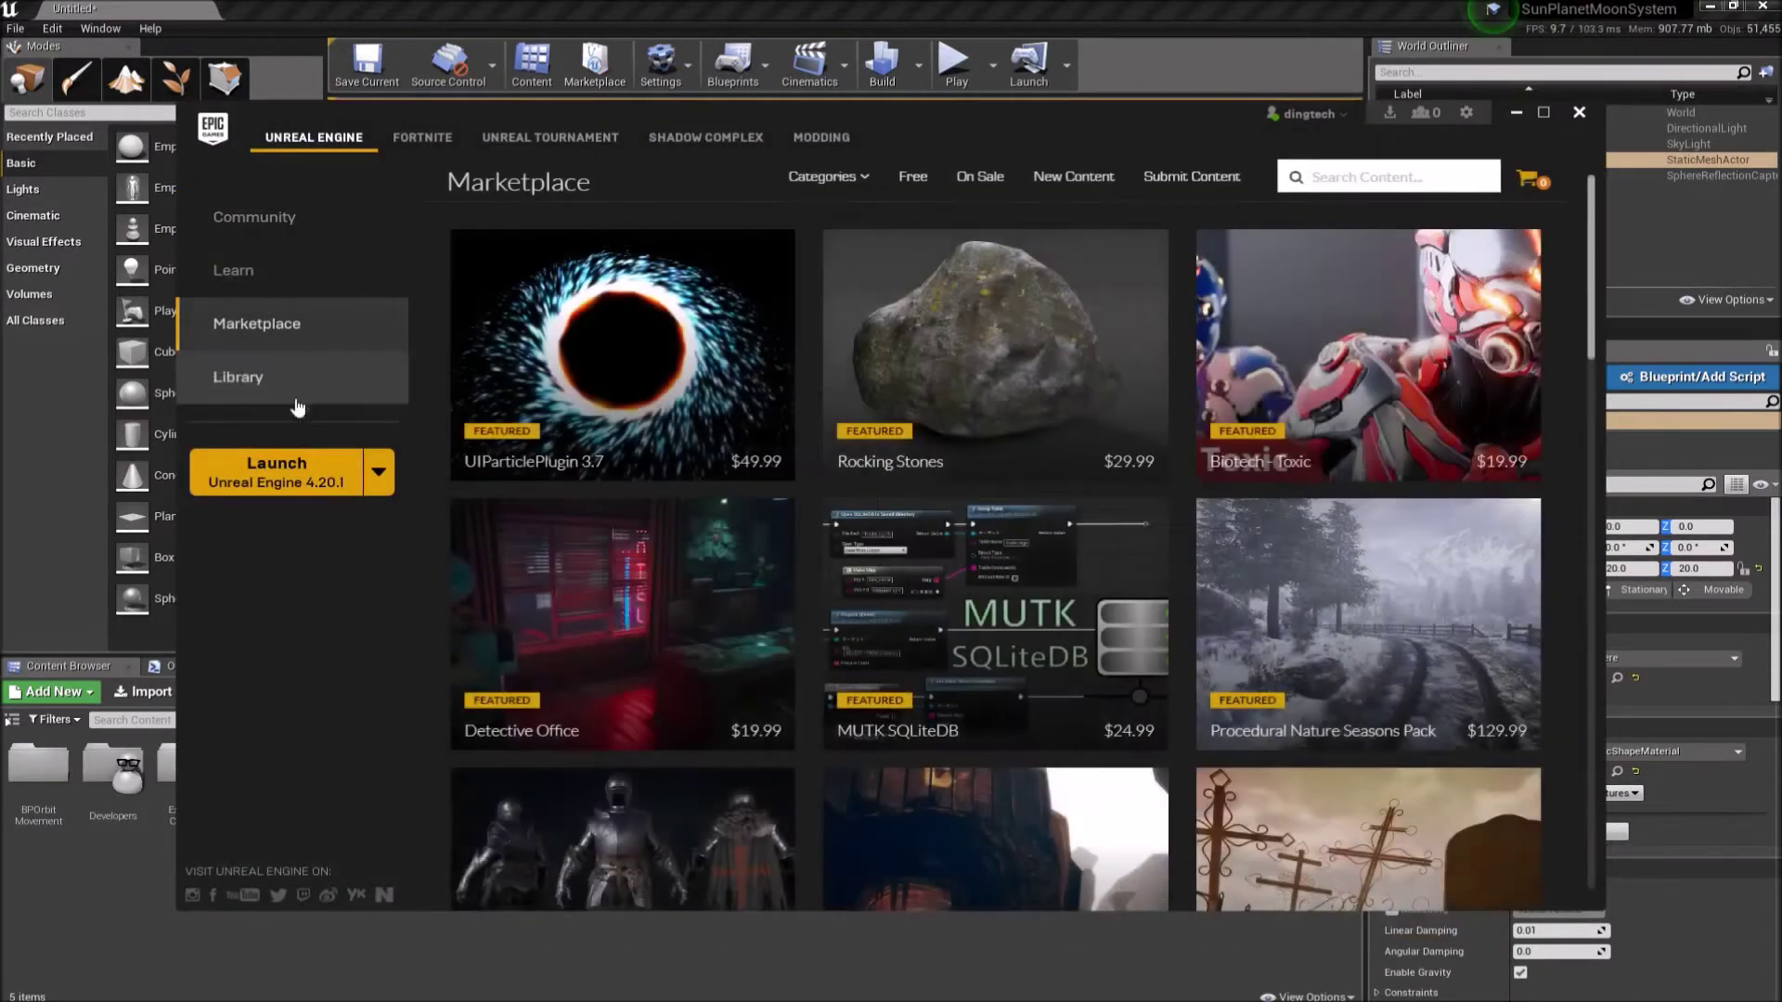
{"action": "left_click", "coordinate": [283, 377]}
{"action": "scroll", "coordinate": [483, 498], "scroll_direction": "down", "scroll_amount": 3}
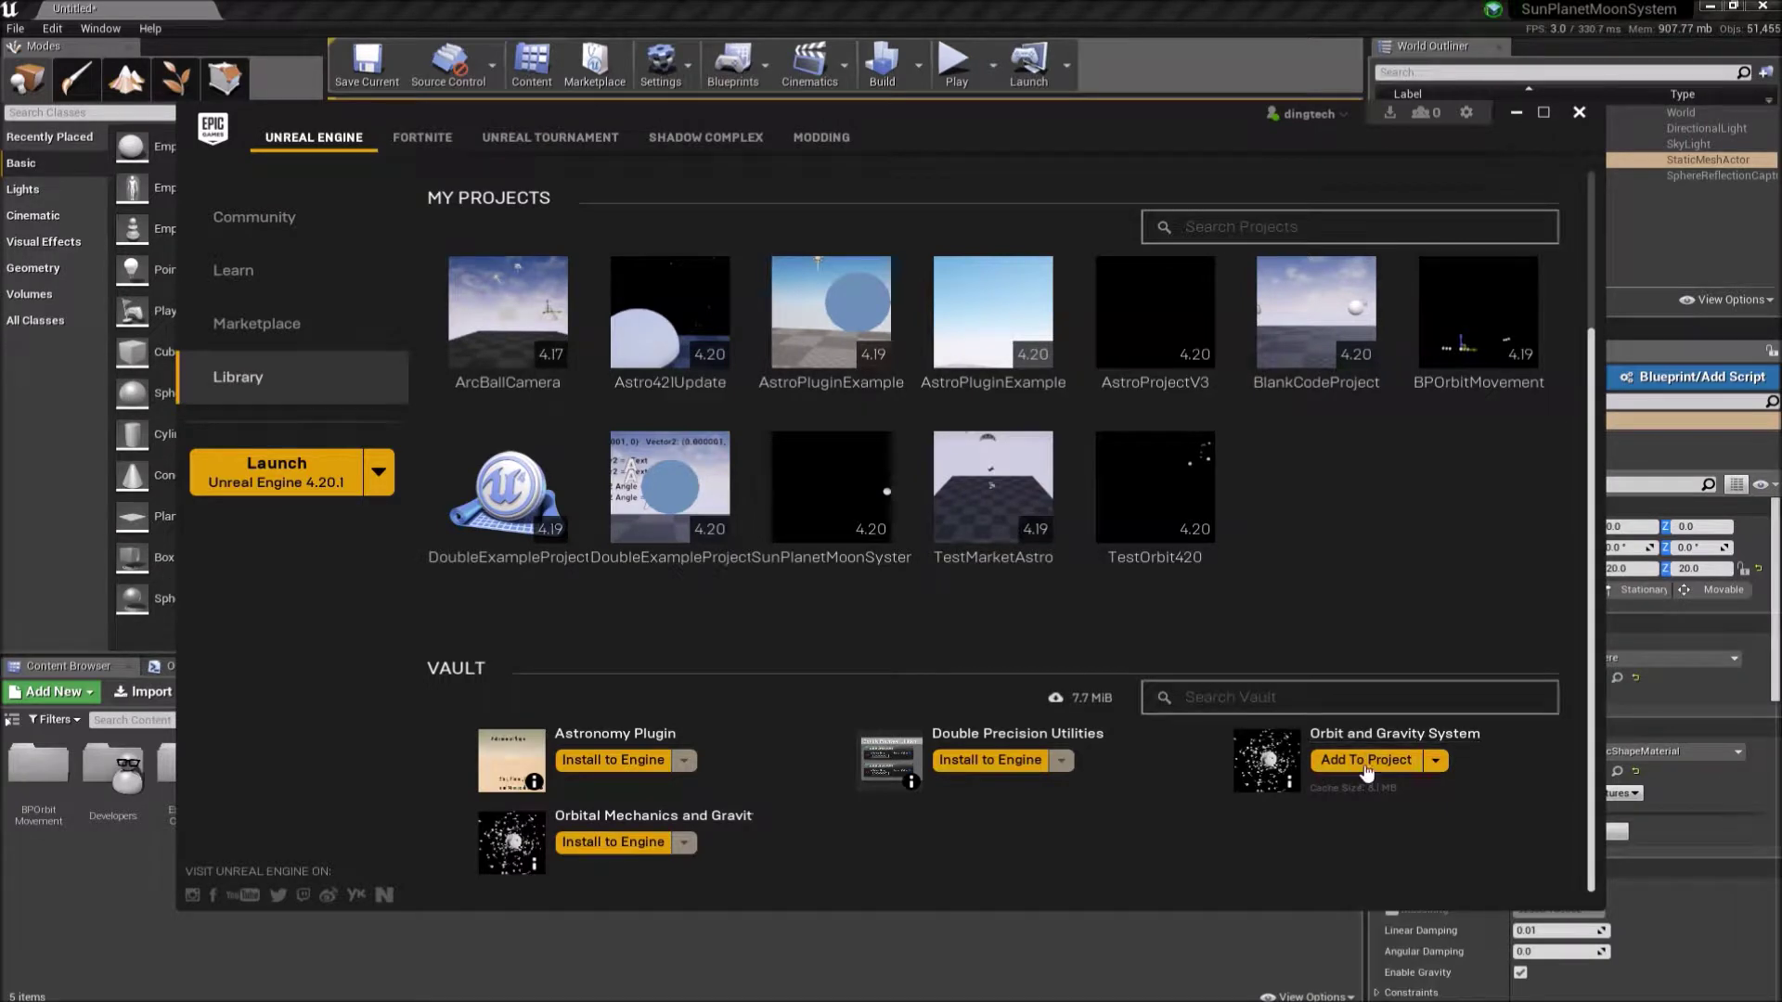
{"action": "left_click", "coordinate": [1578, 111]}
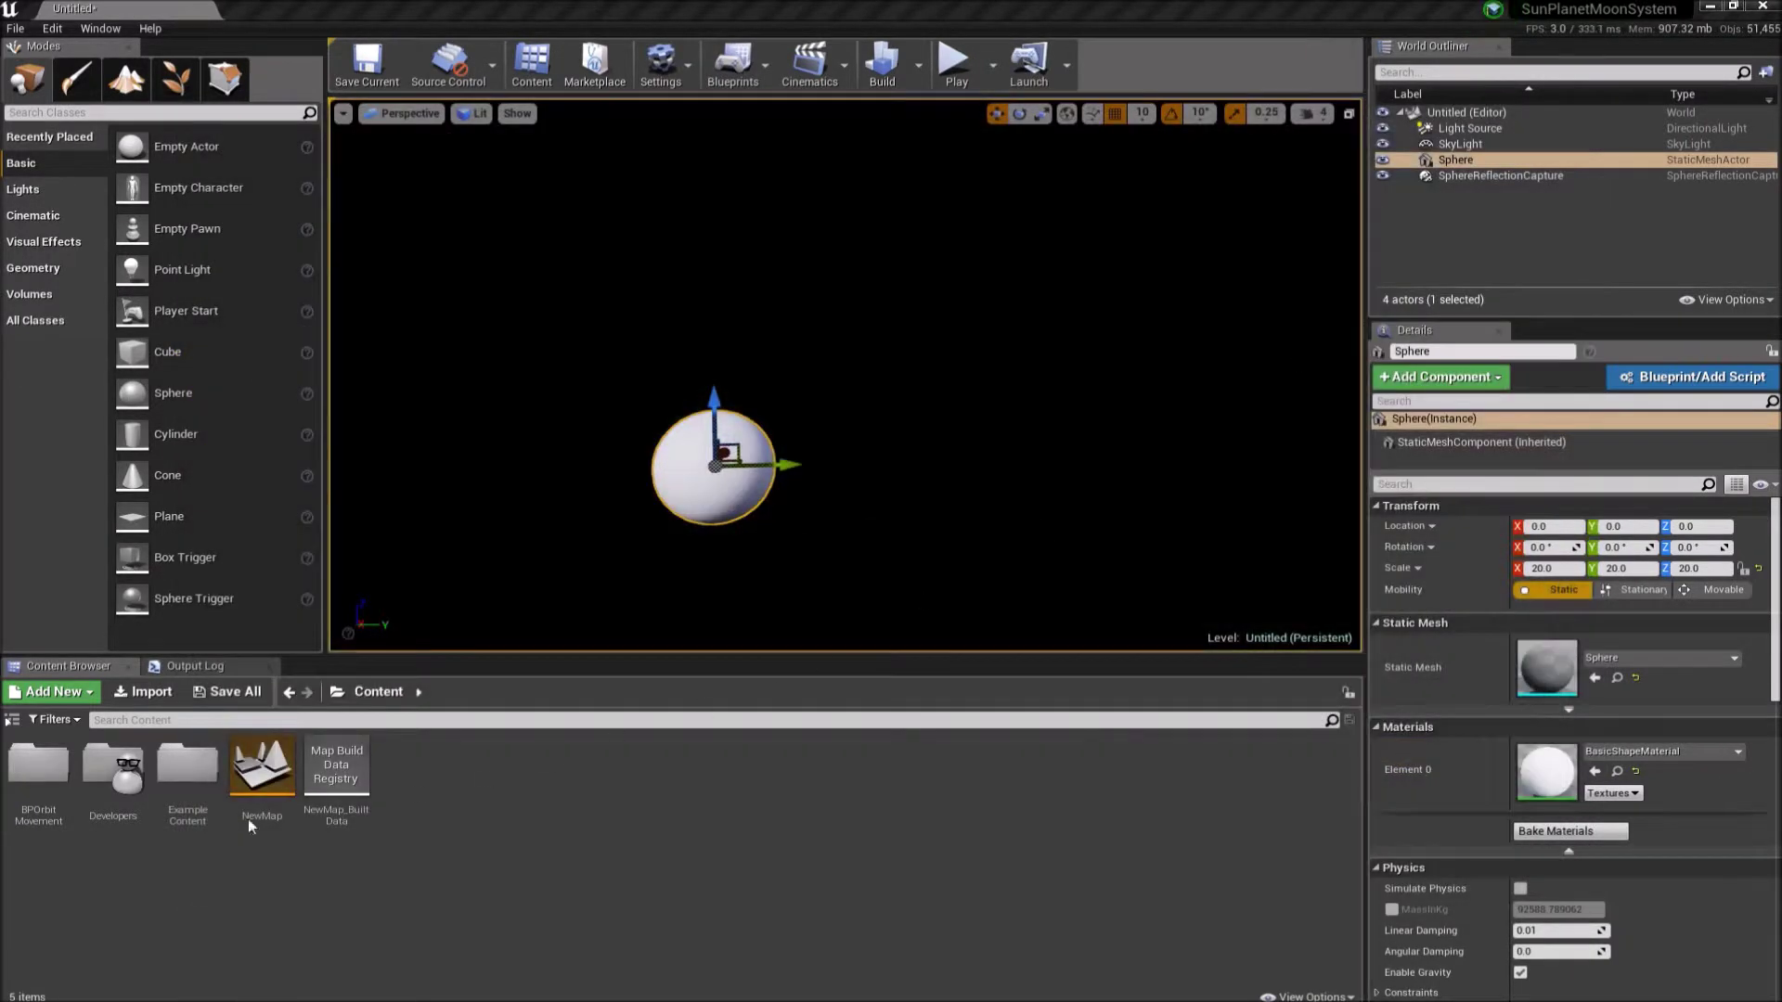
{"action": "left_click", "coordinate": [21, 779]}
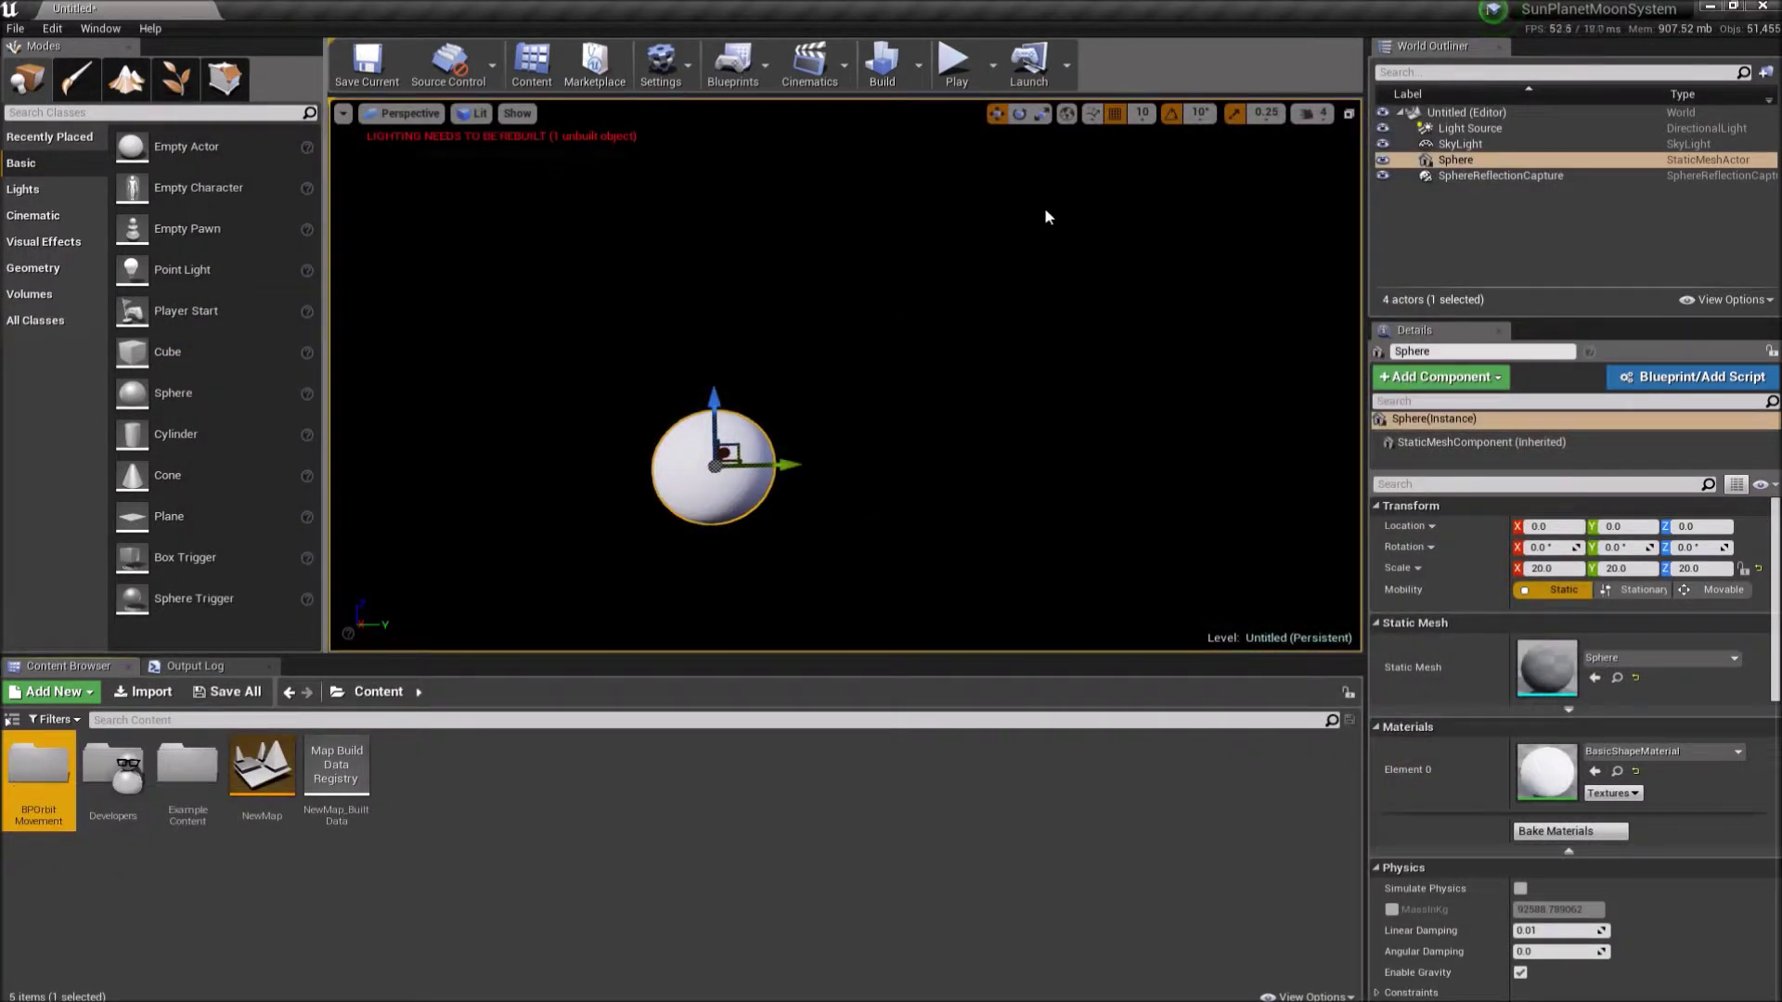
- Rename the Sphere actor to 'Sun' in the World Outliner
{"action": "left_click", "coordinate": [1334, 325]}
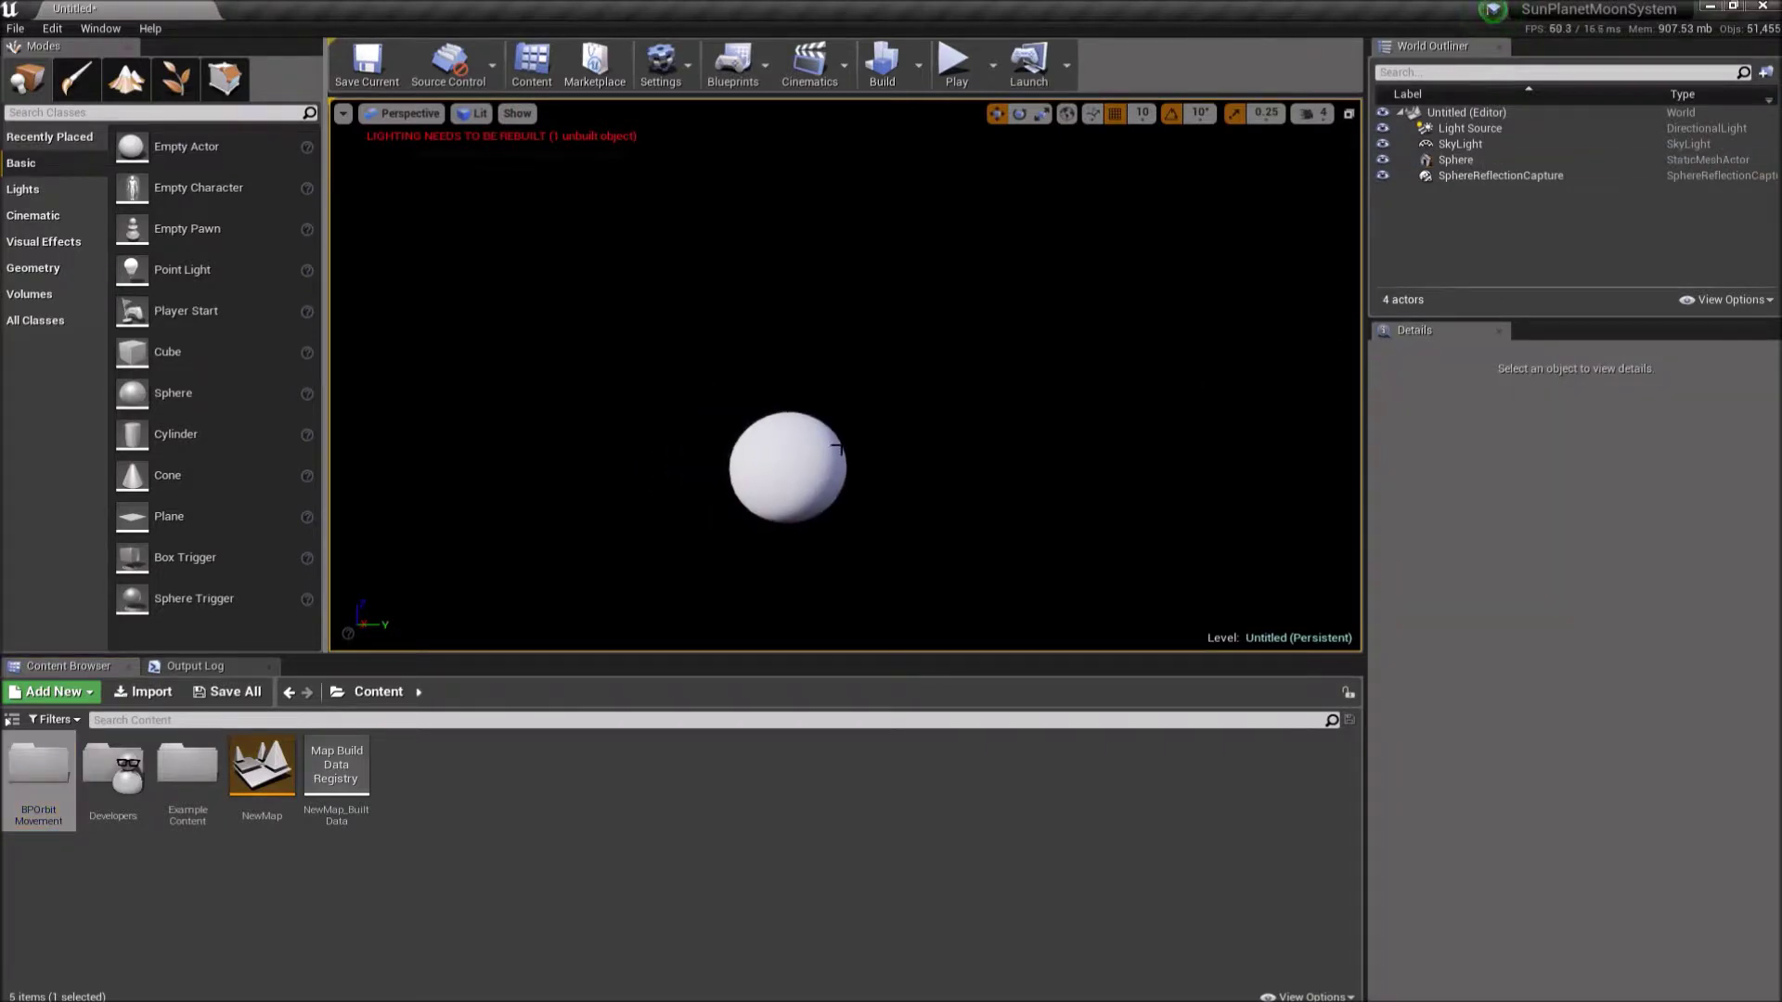
{"action": "key", "text": "ctrl+z"}
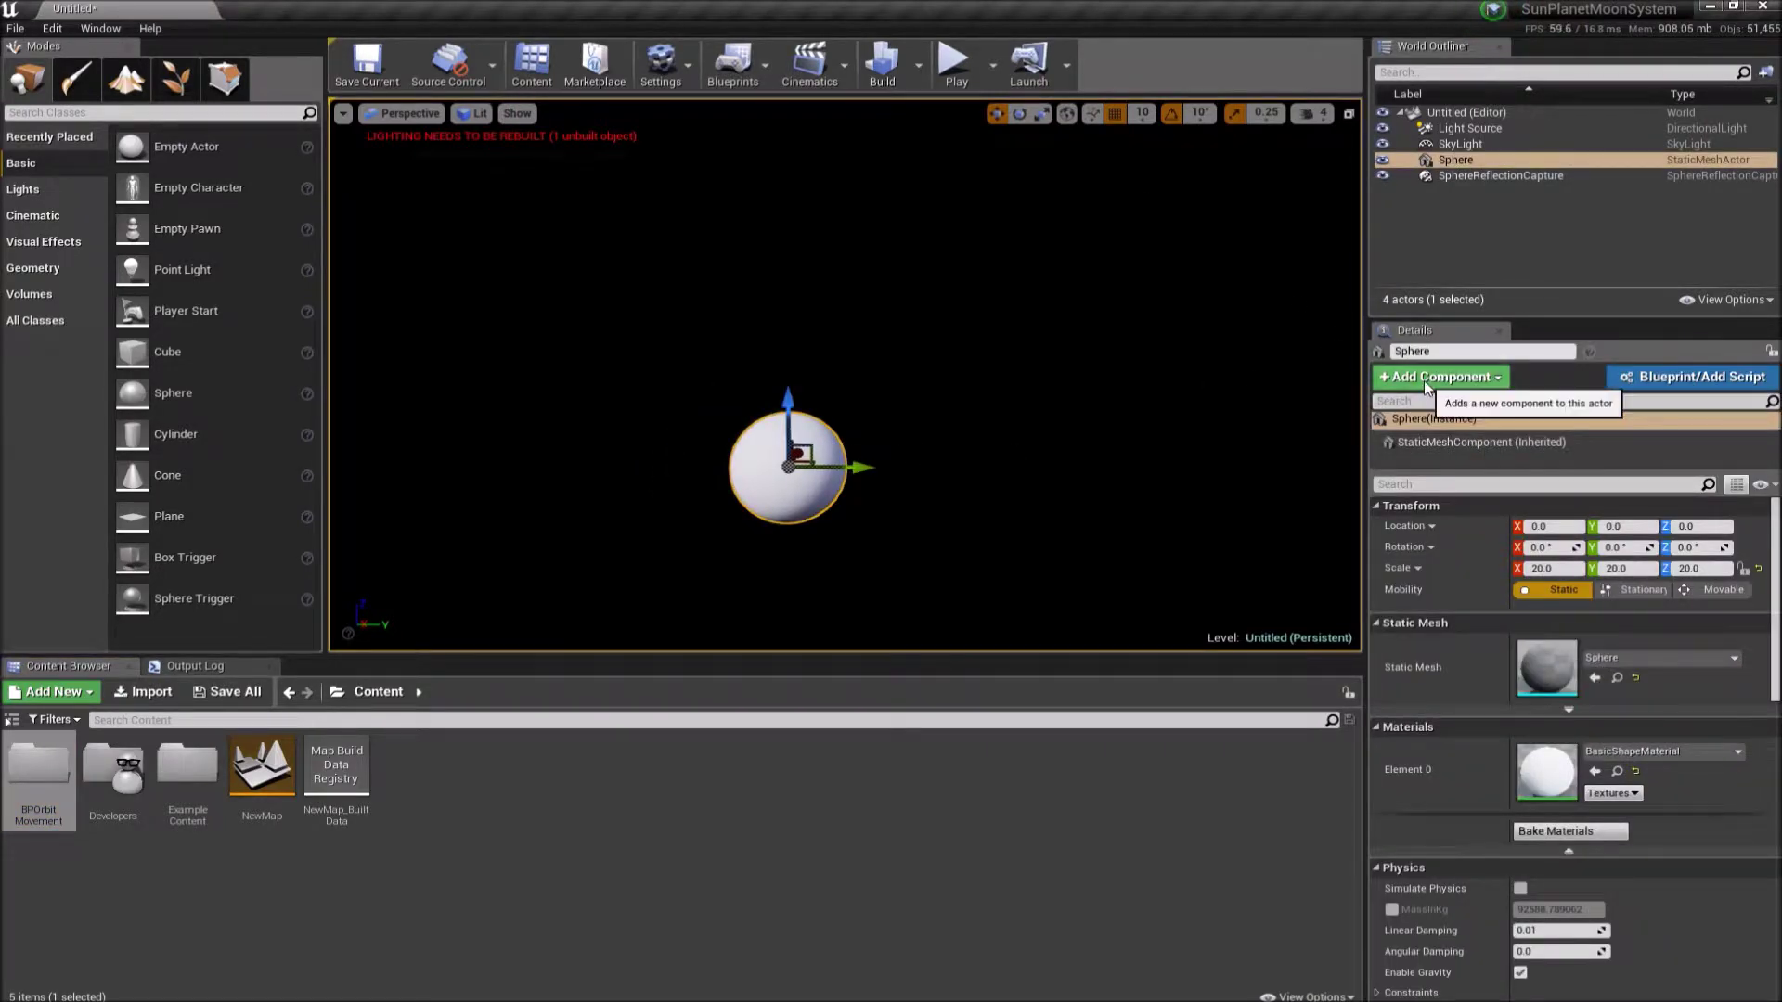
{"action": "left_click", "coordinate": [1471, 159]}
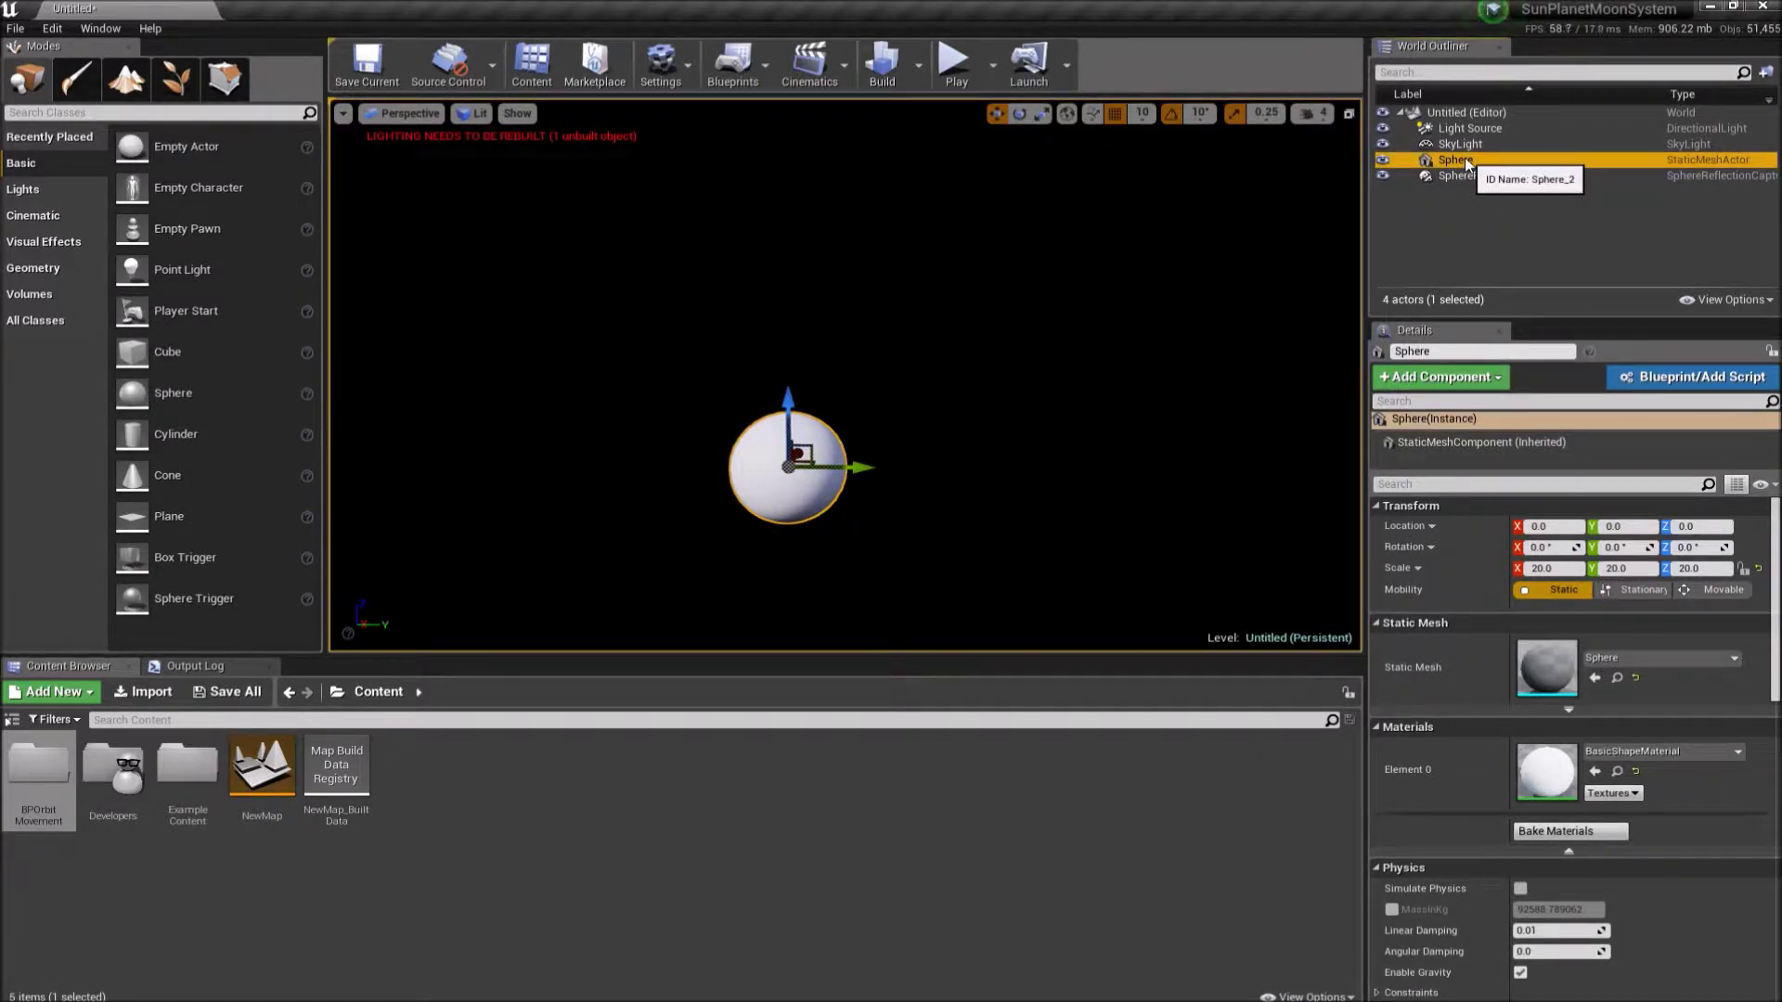
{"action": "left_click", "coordinate": [1472, 163]}
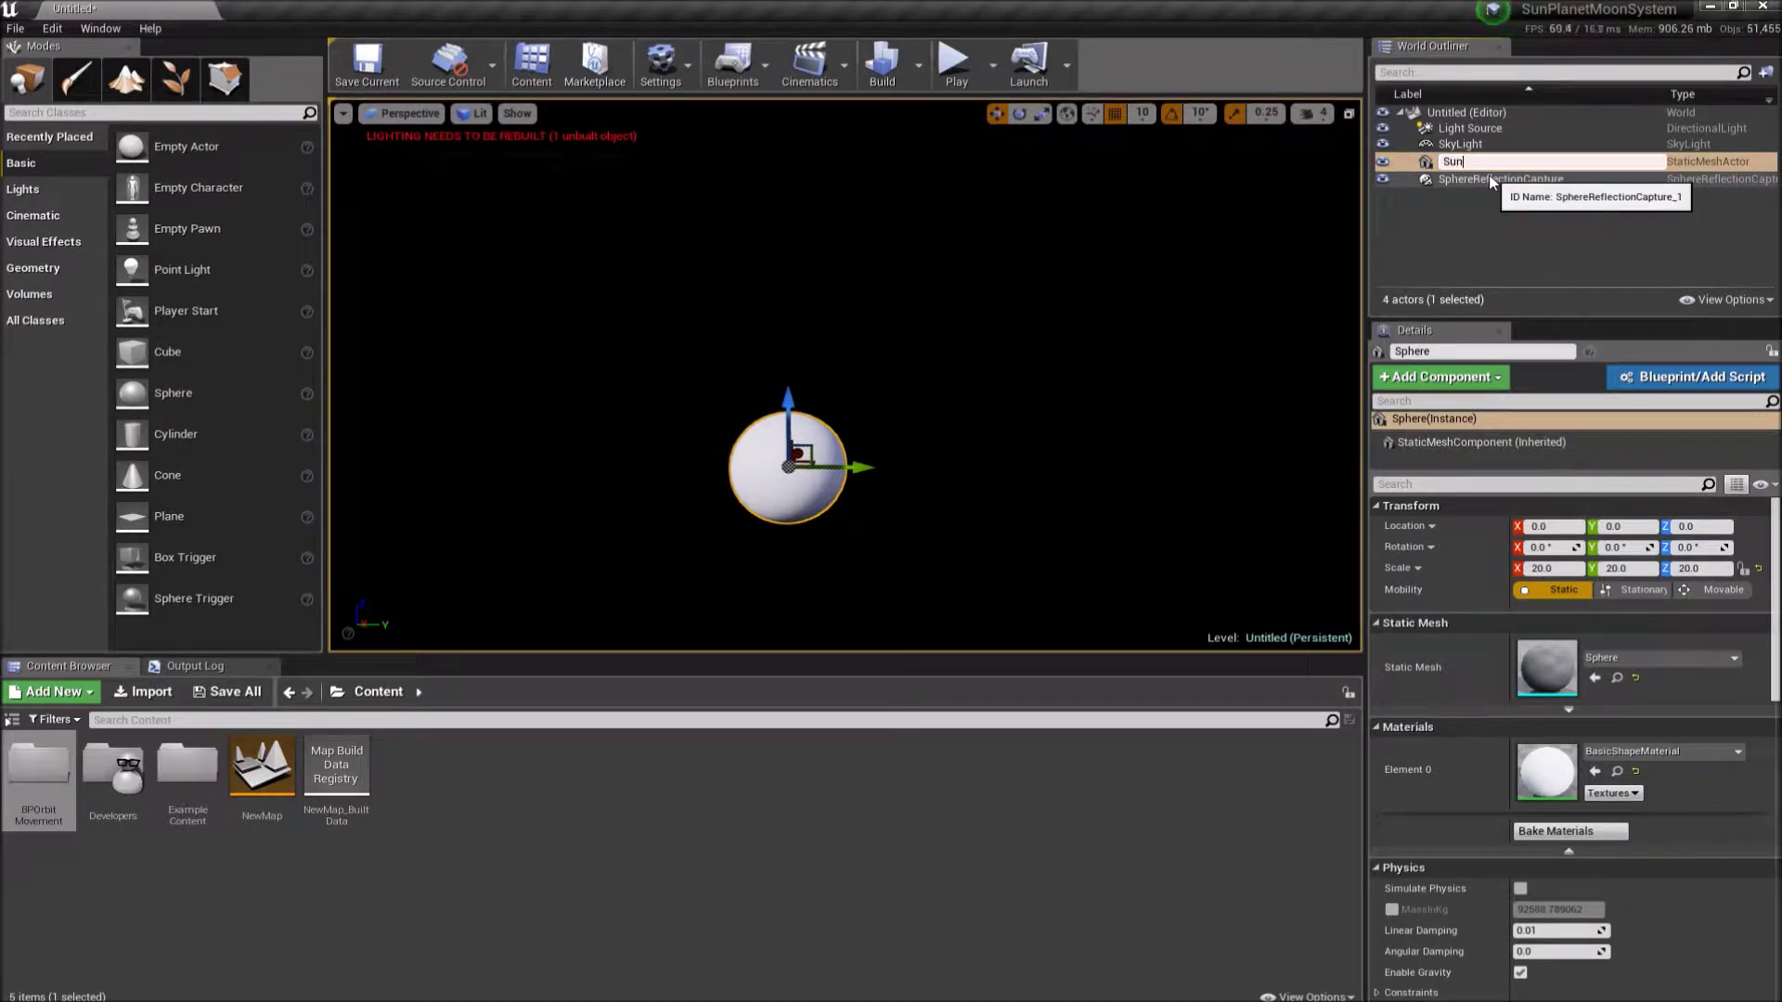
{"action": "type", "text": "Sun"}
{"action": "key", "text": "Return"}
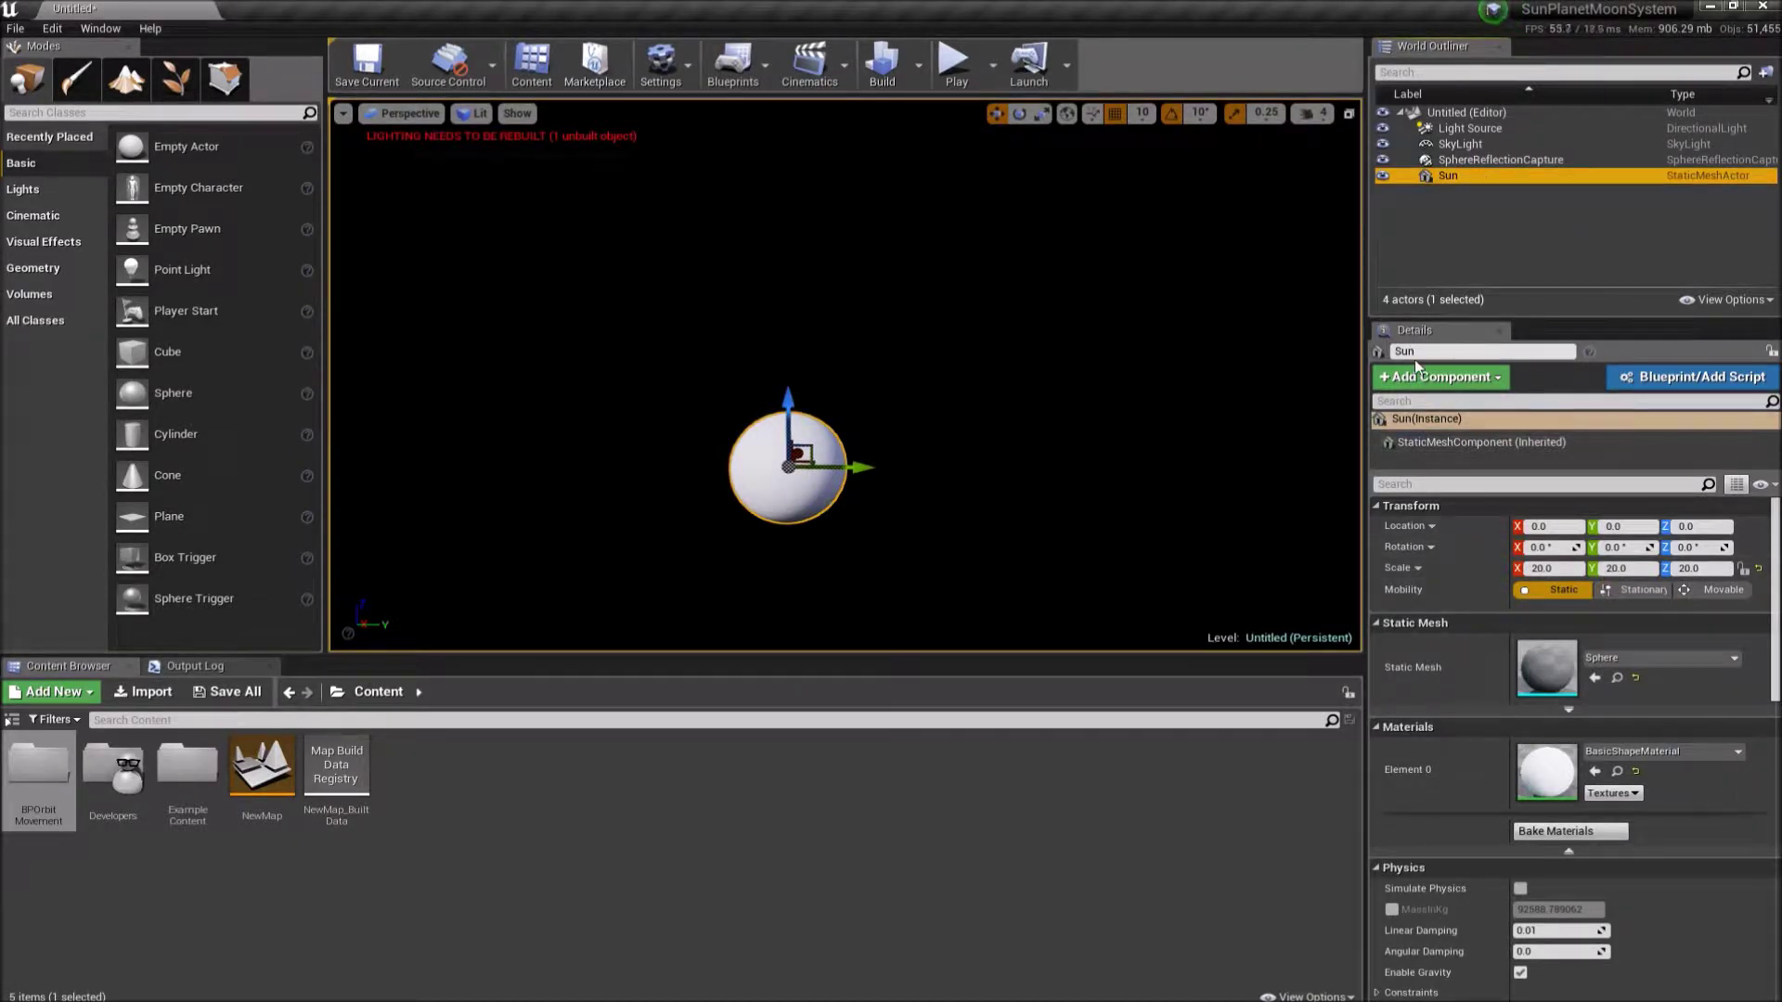
{"action": "left_click", "coordinate": [1426, 385]}
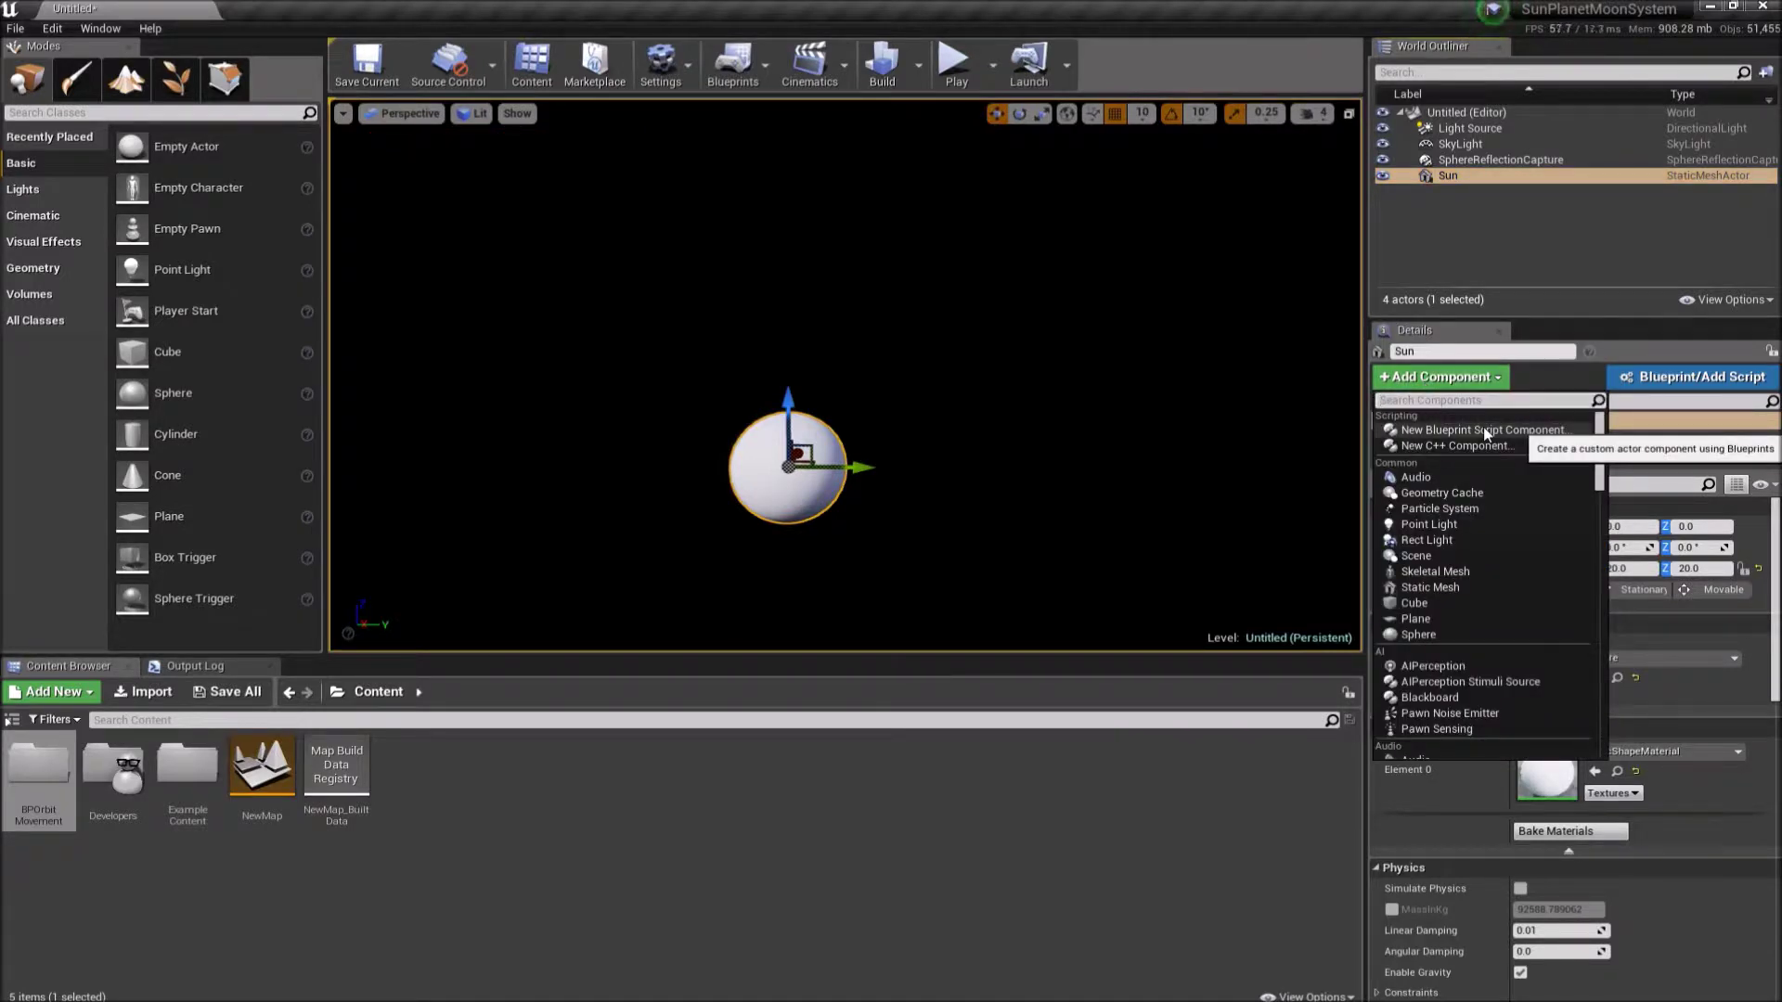
- Add a BP Gravity Mass Component to Sun with the default BP_GravityMass name
{"action": "type", "text": "bp_"}
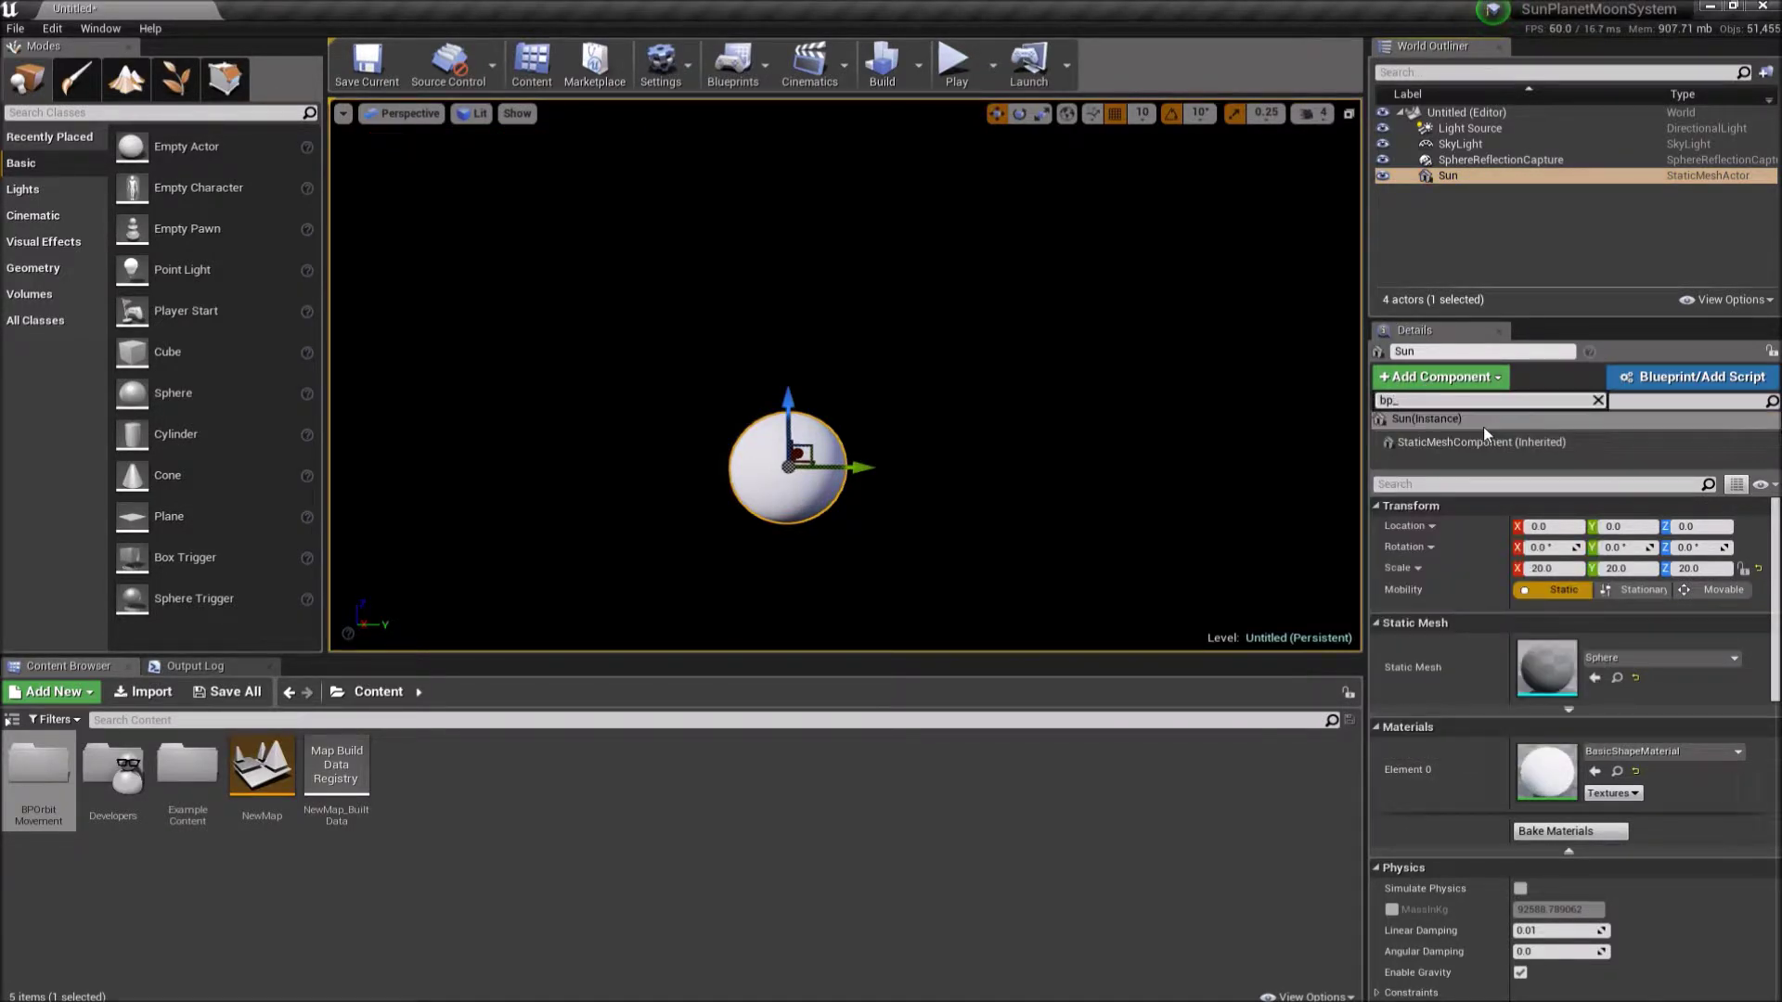
{"action": "type", "text": "grac"}
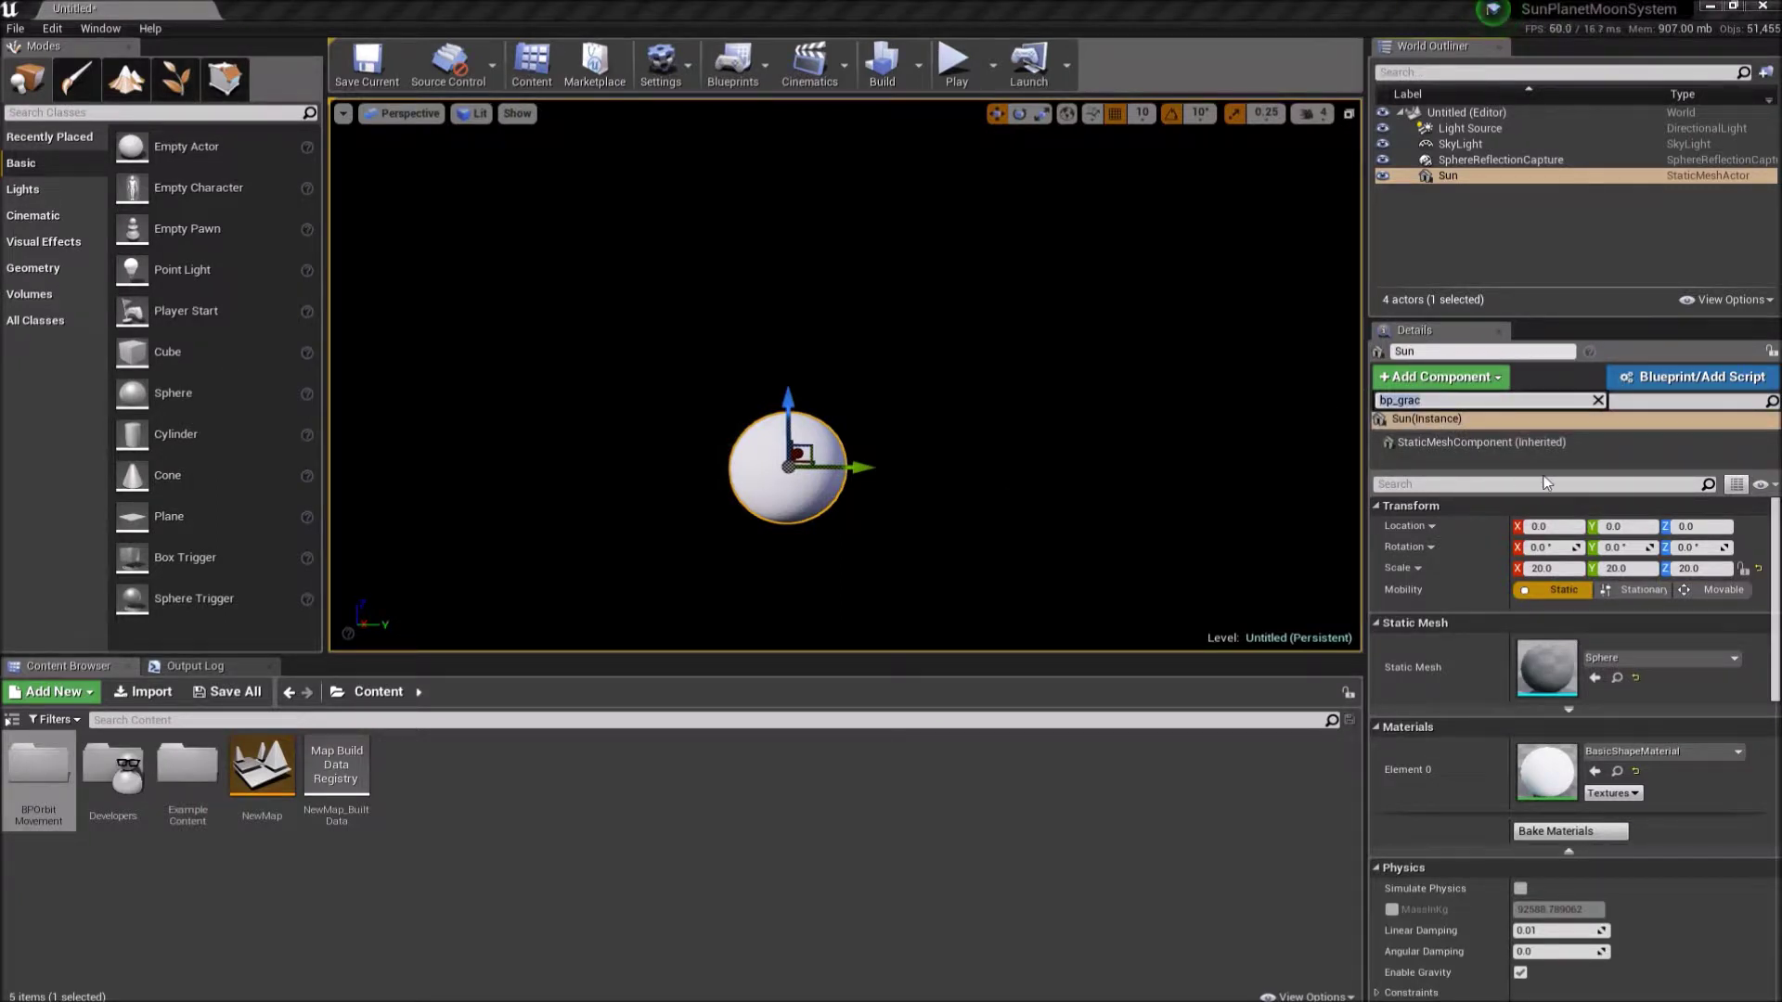
{"action": "key", "text": "BackSpace"}
{"action": "type", "text": "grav"}
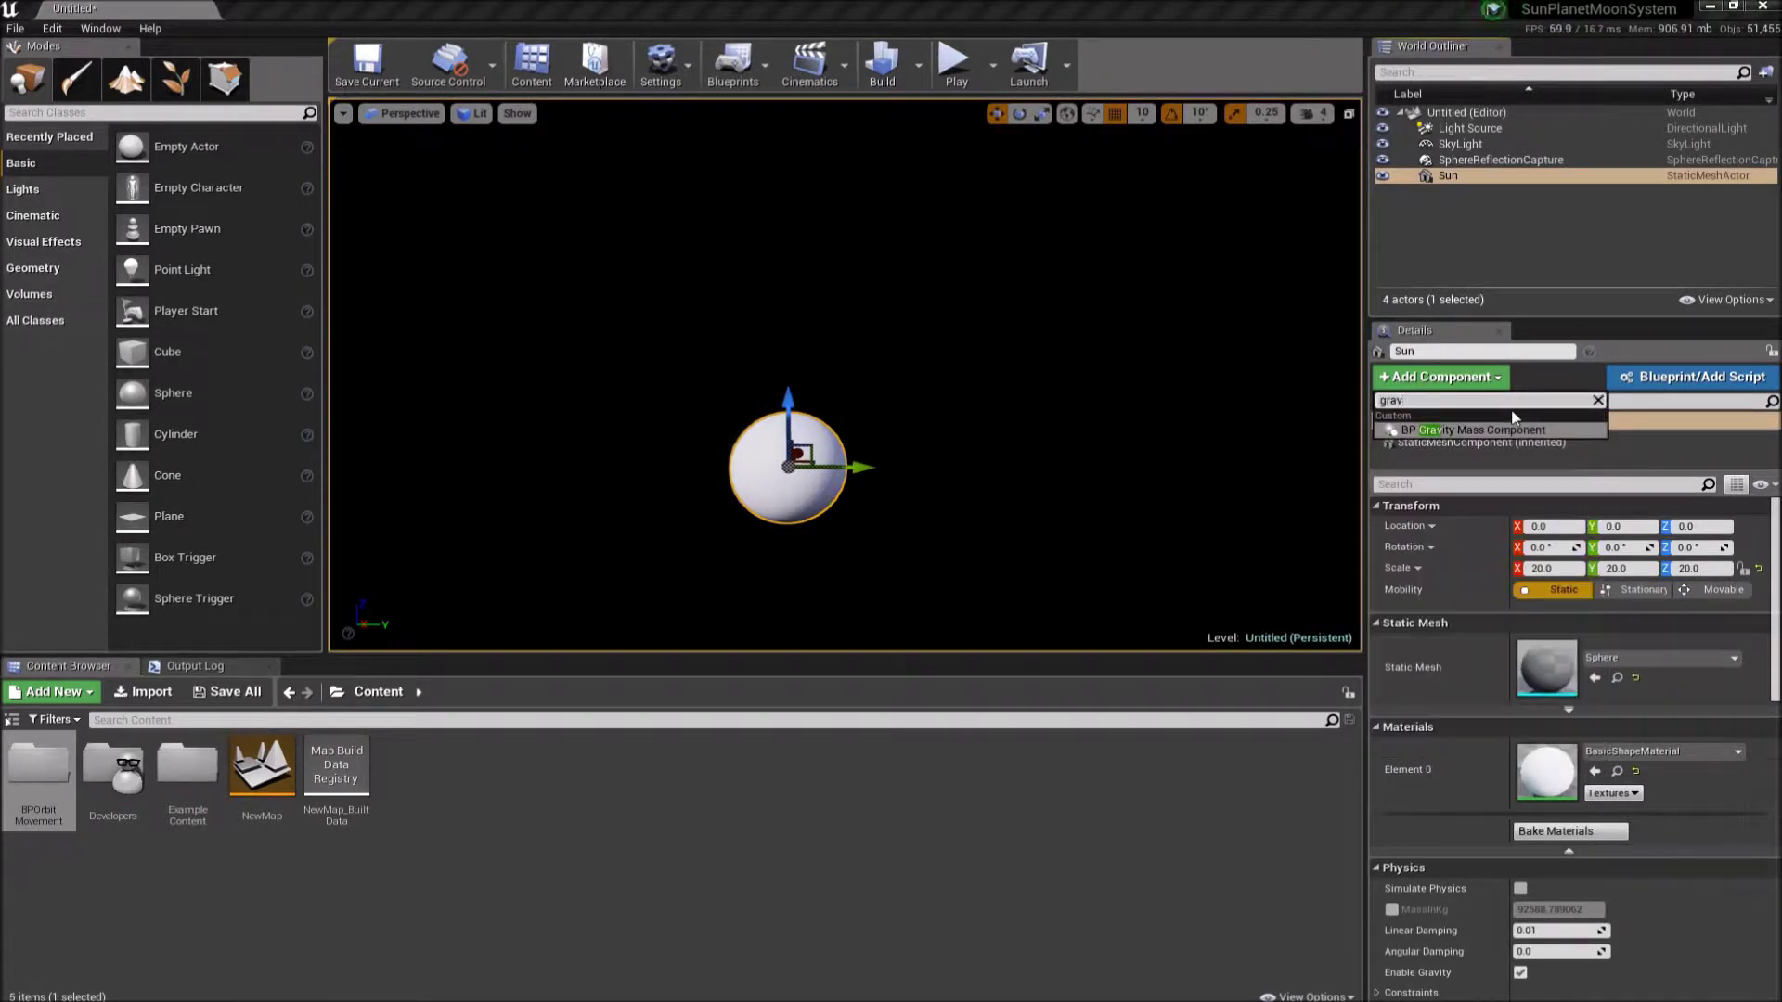
{"action": "left_click", "coordinate": [1513, 430]}
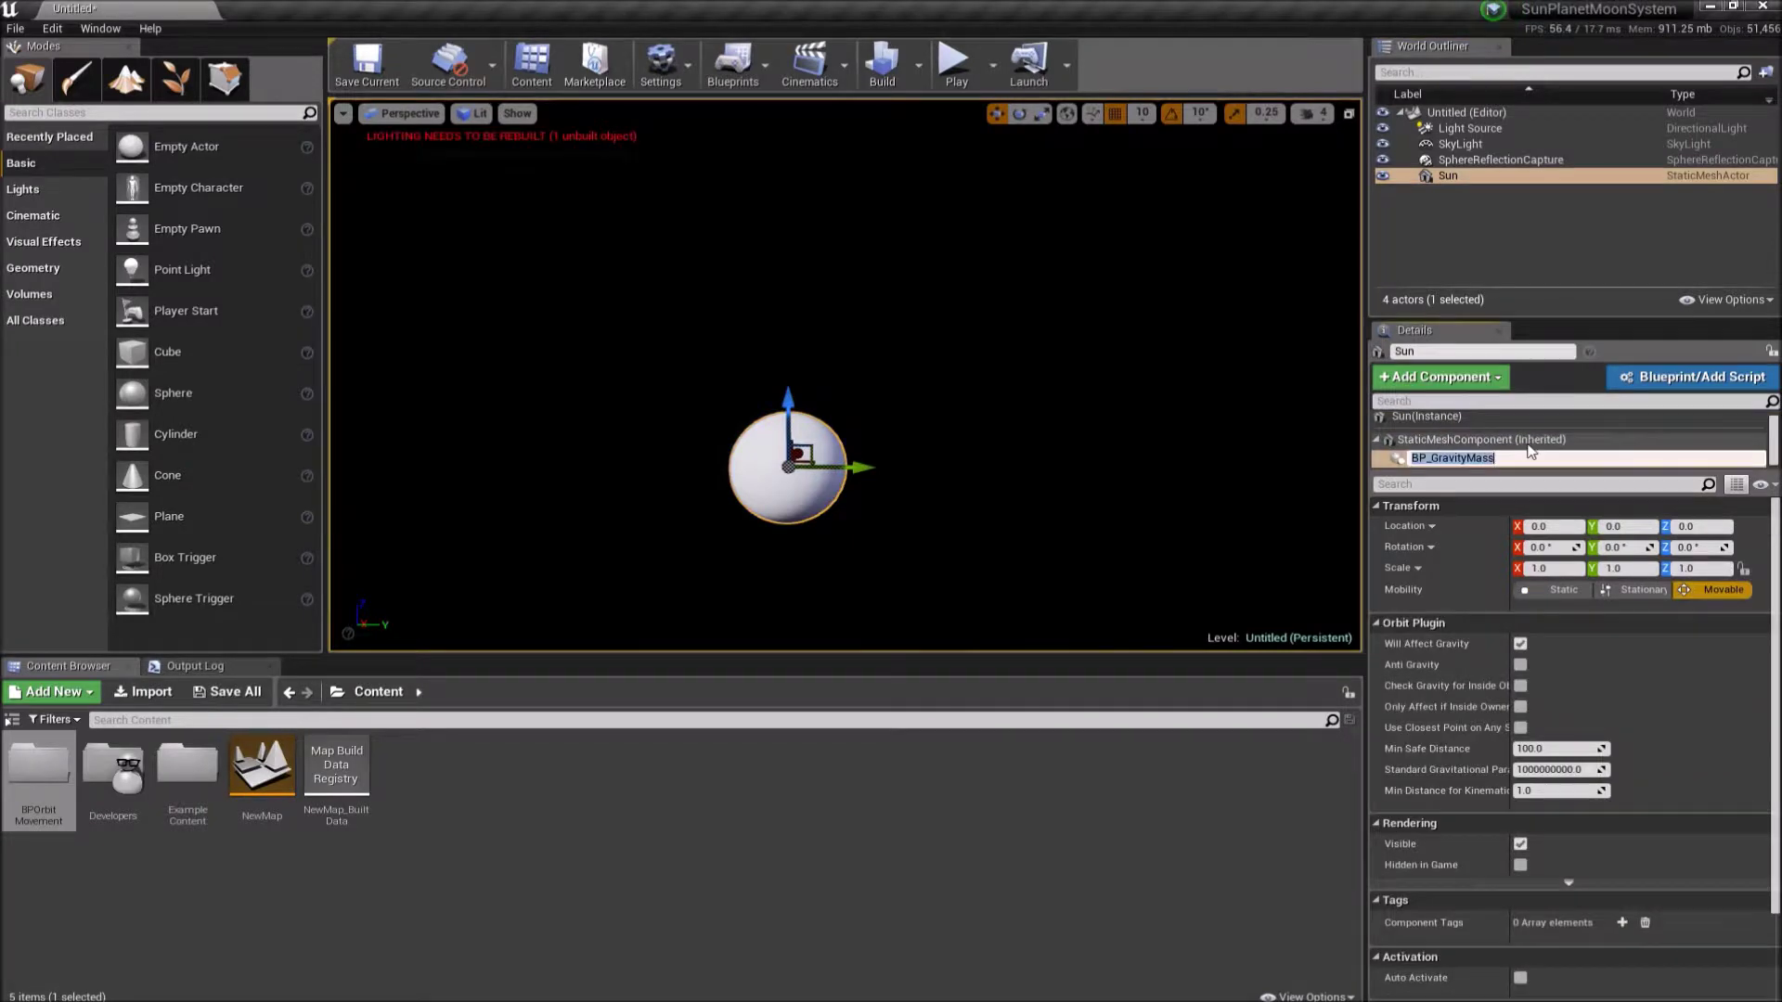
{"action": "key", "text": "Return"}
{"action": "left_click", "coordinate": [1496, 455]}
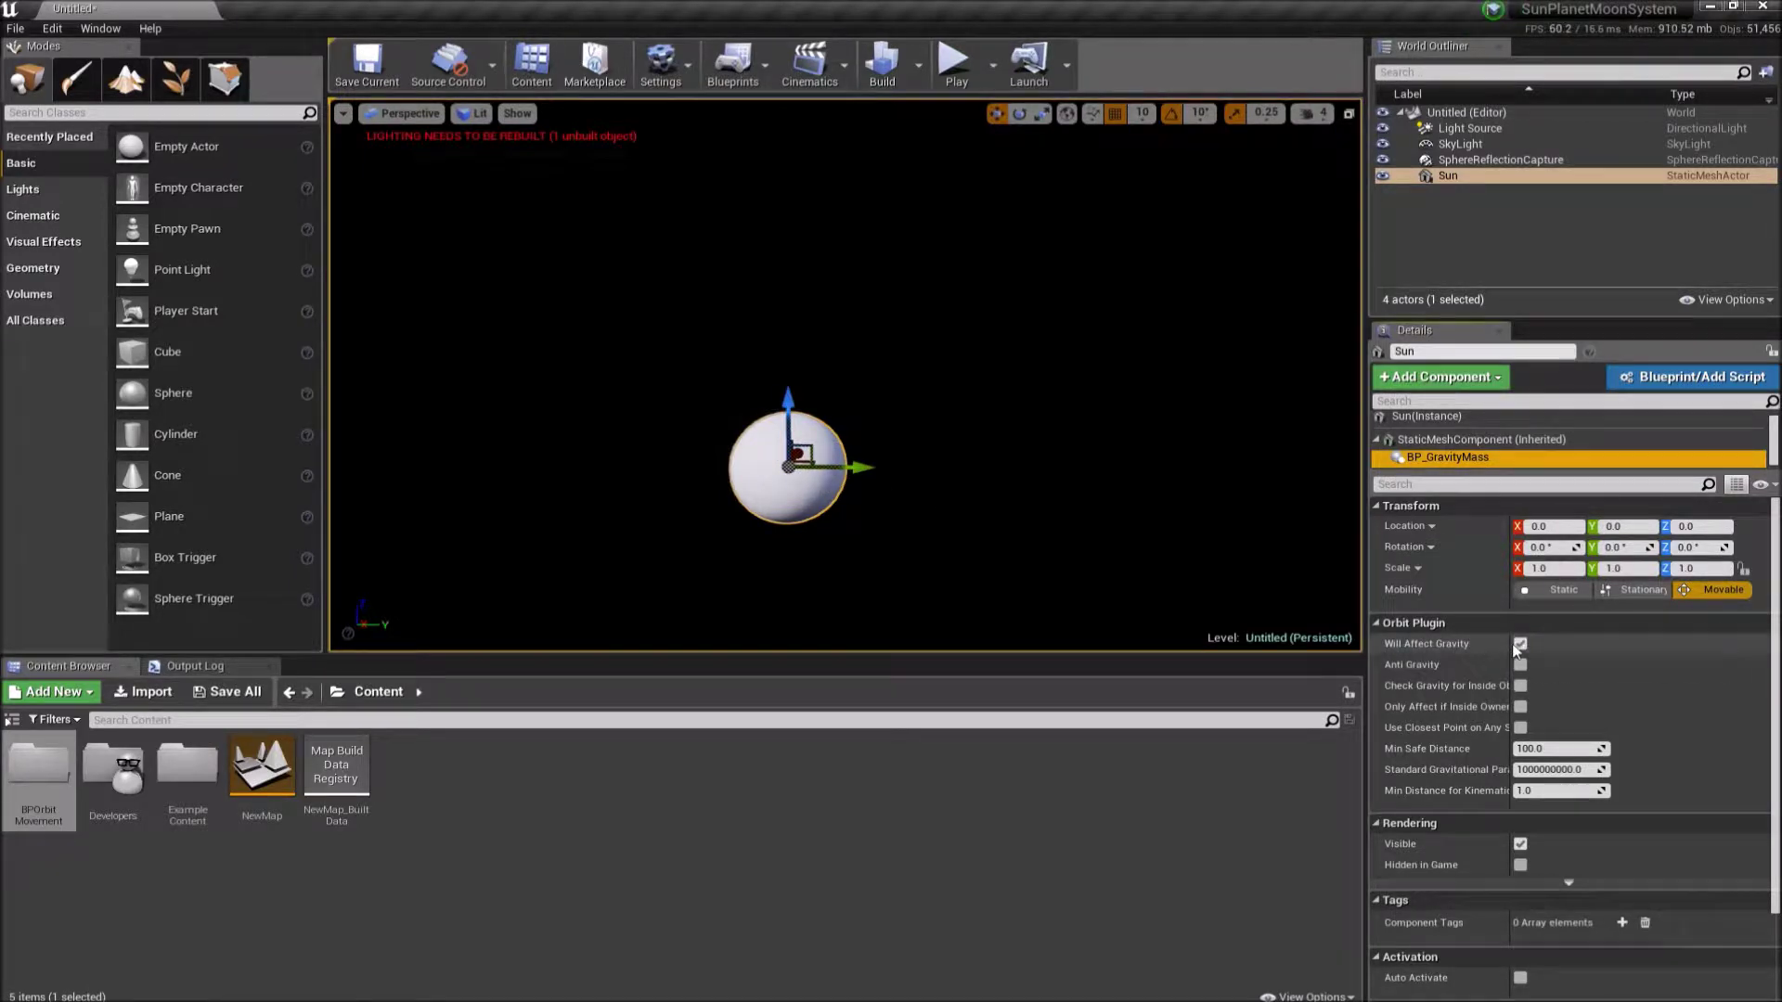
- Set the BP_GravityMass standard gravitational parameter to 2000000000.0
{"action": "scroll", "coordinate": [1492, 648], "scroll_direction": "down", "scroll_amount": 1}
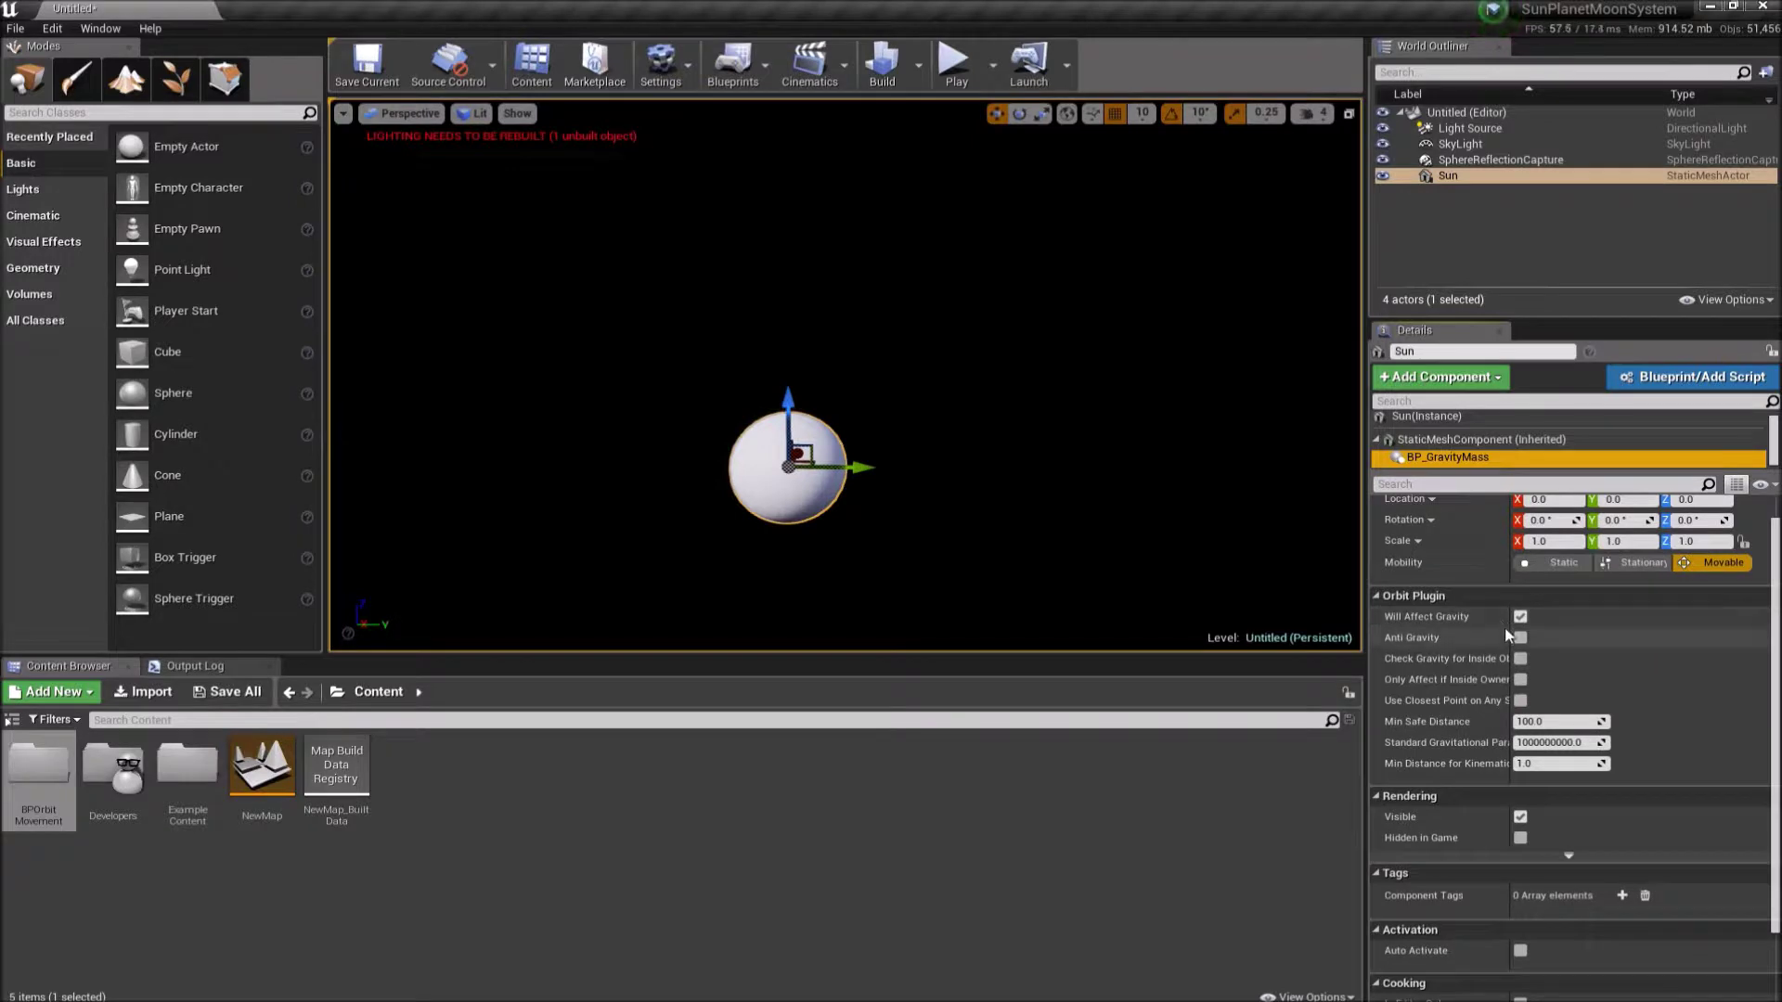
{"action": "scroll", "coordinate": [1520, 620], "scroll_direction": "up", "scroll_amount": 1}
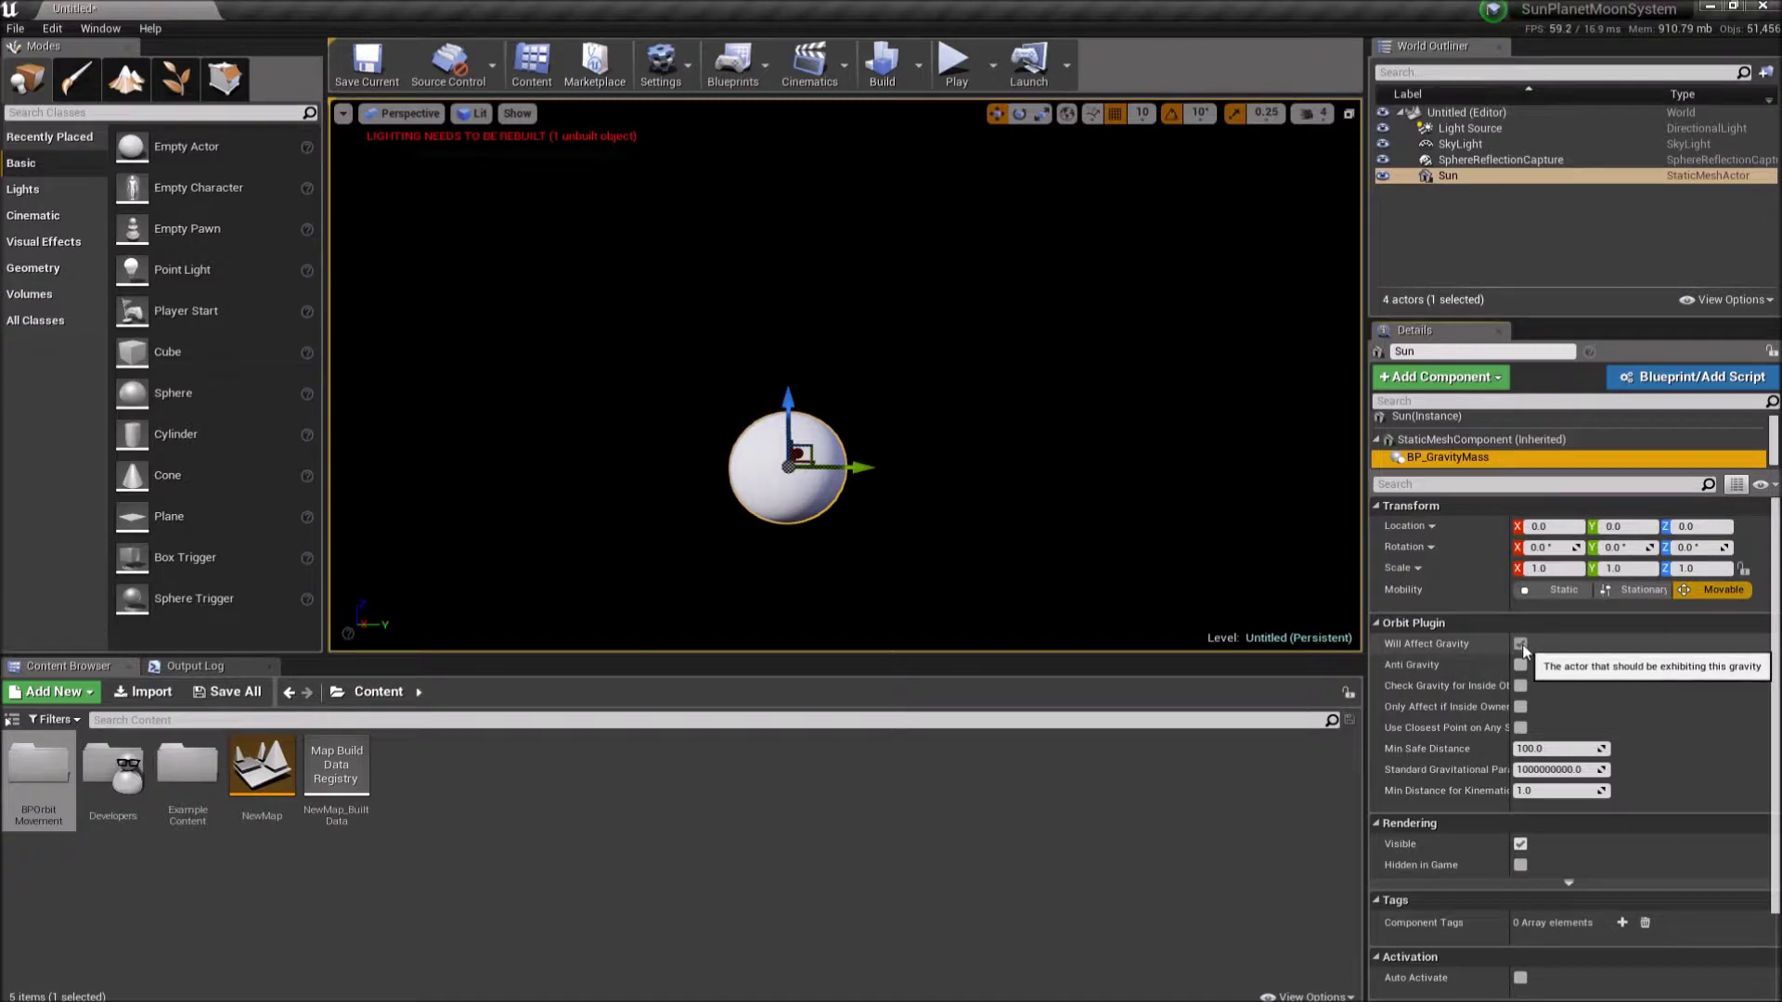
{"action": "scroll", "coordinate": [1525, 649], "scroll_direction": "down", "scroll_amount": 1}
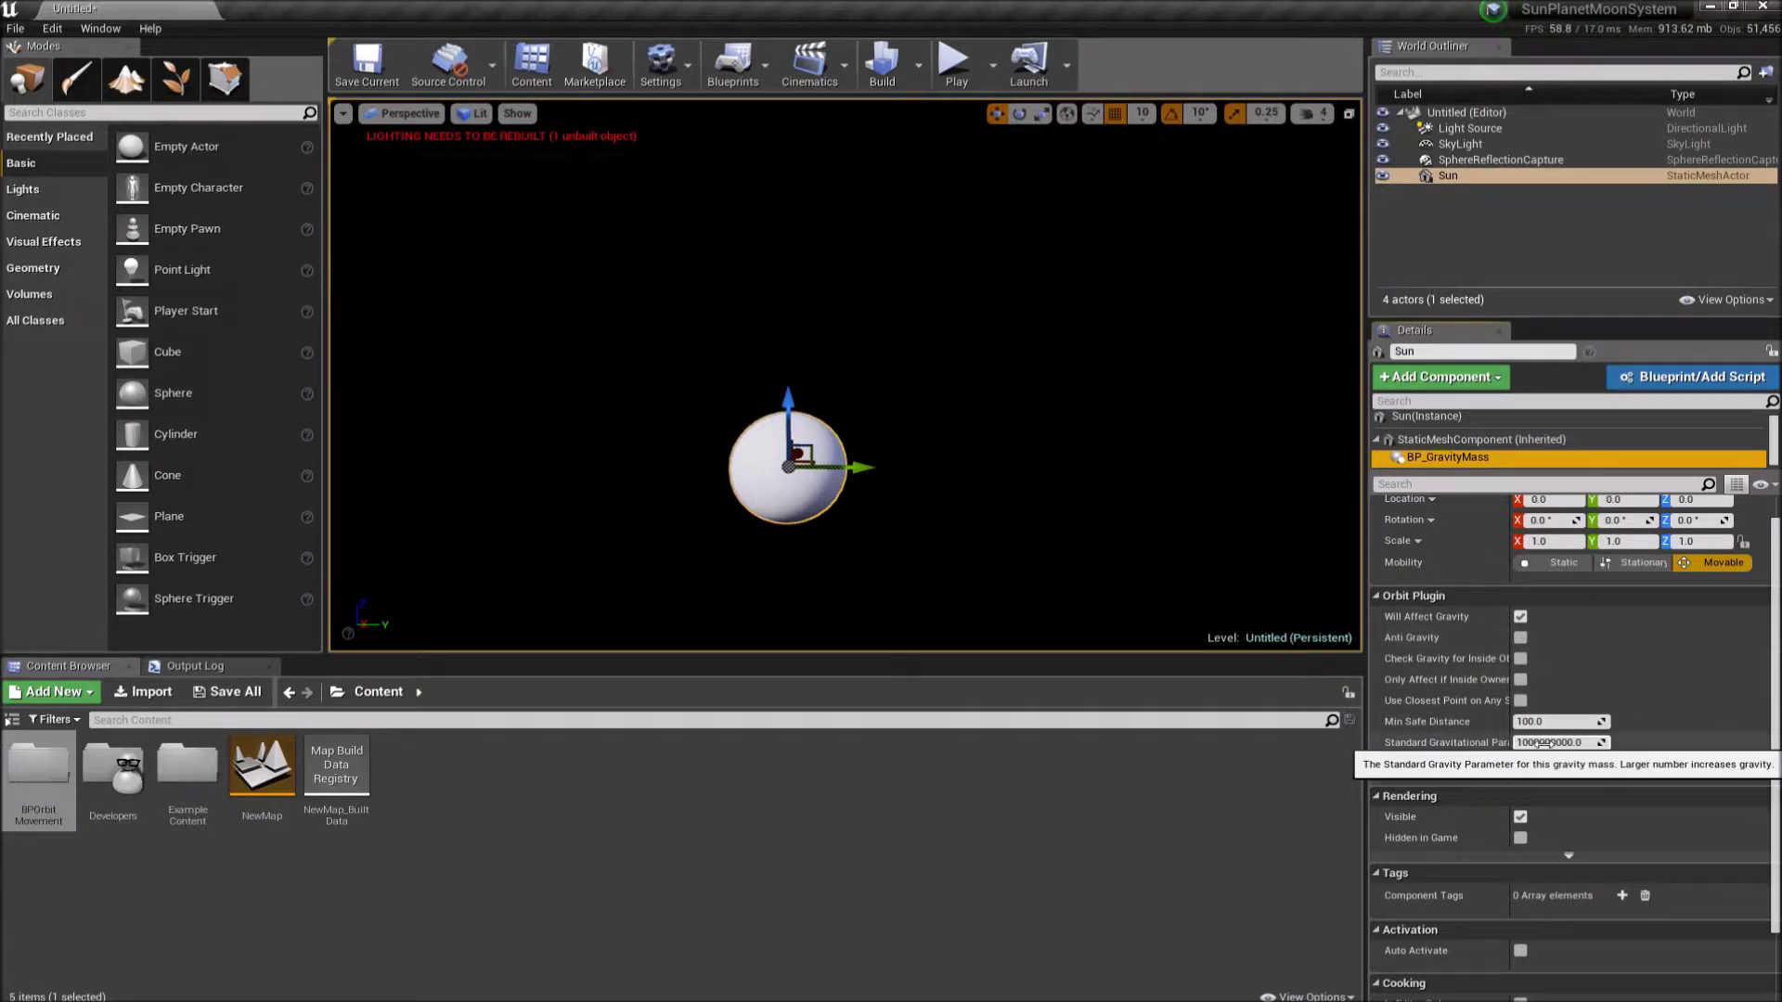
{"action": "left_click", "coordinate": [1552, 743]}
{"action": "key", "text": "Home"}
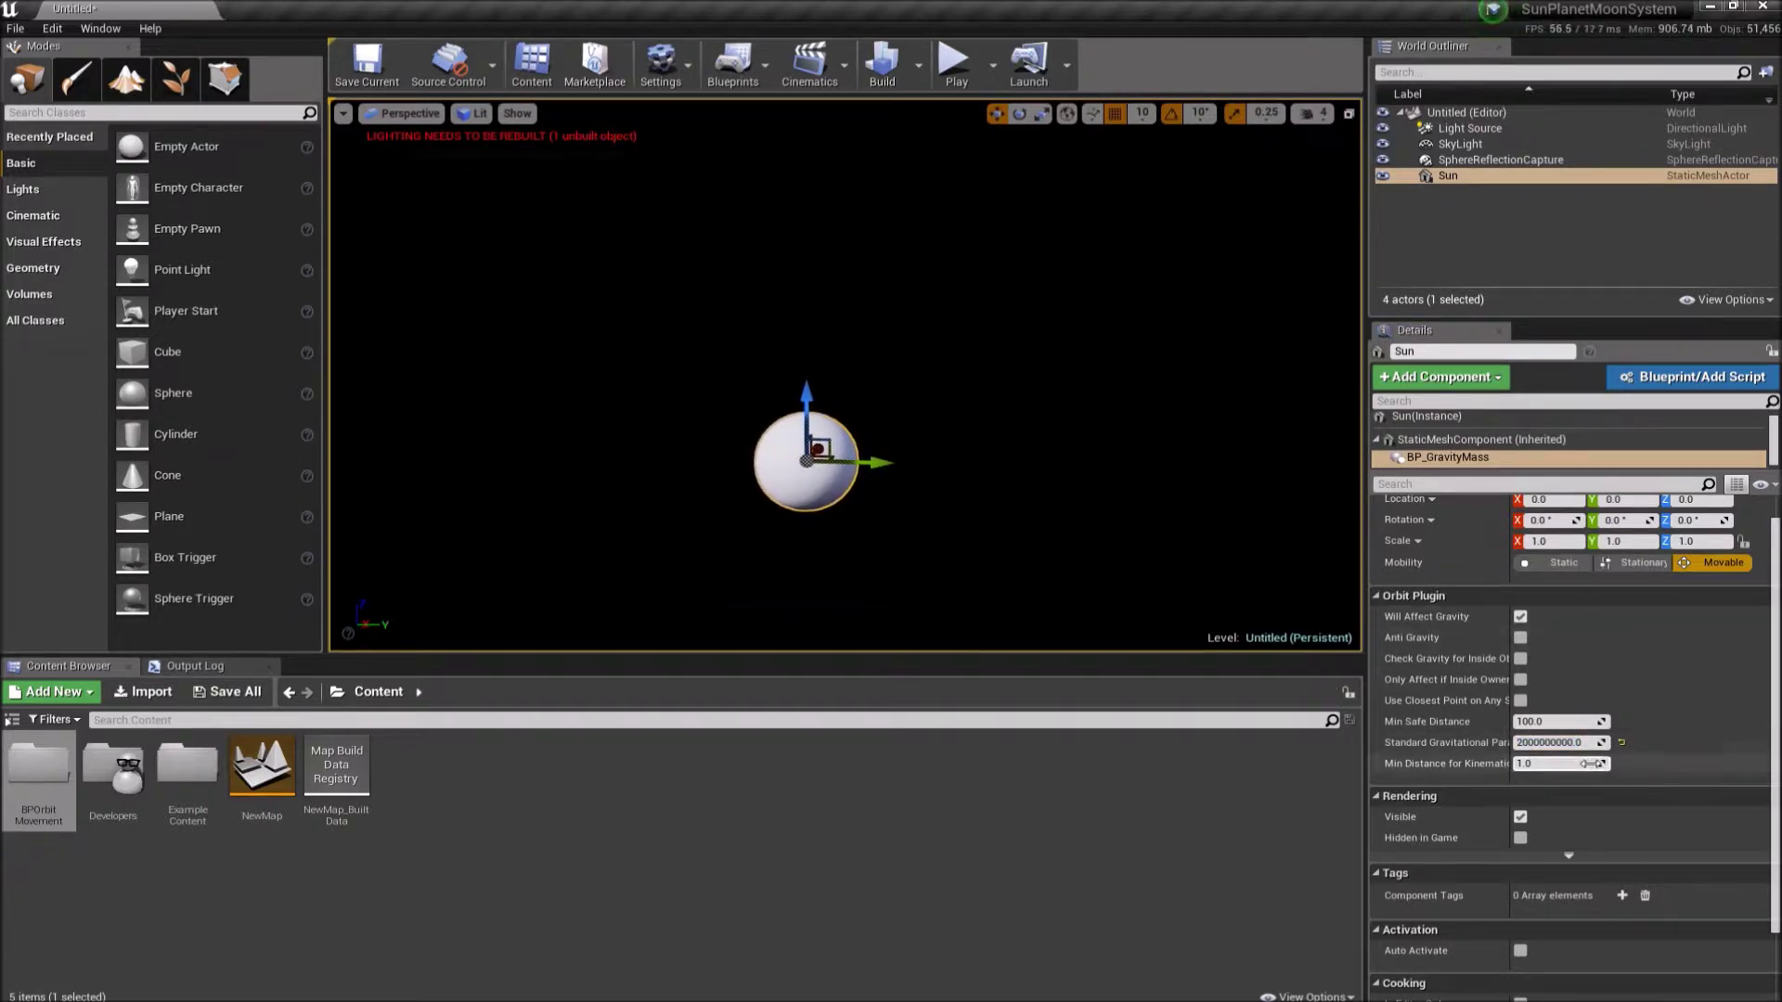
{"action": "scroll", "coordinate": [1624, 603], "scroll_direction": "up", "scroll_amount": 1}
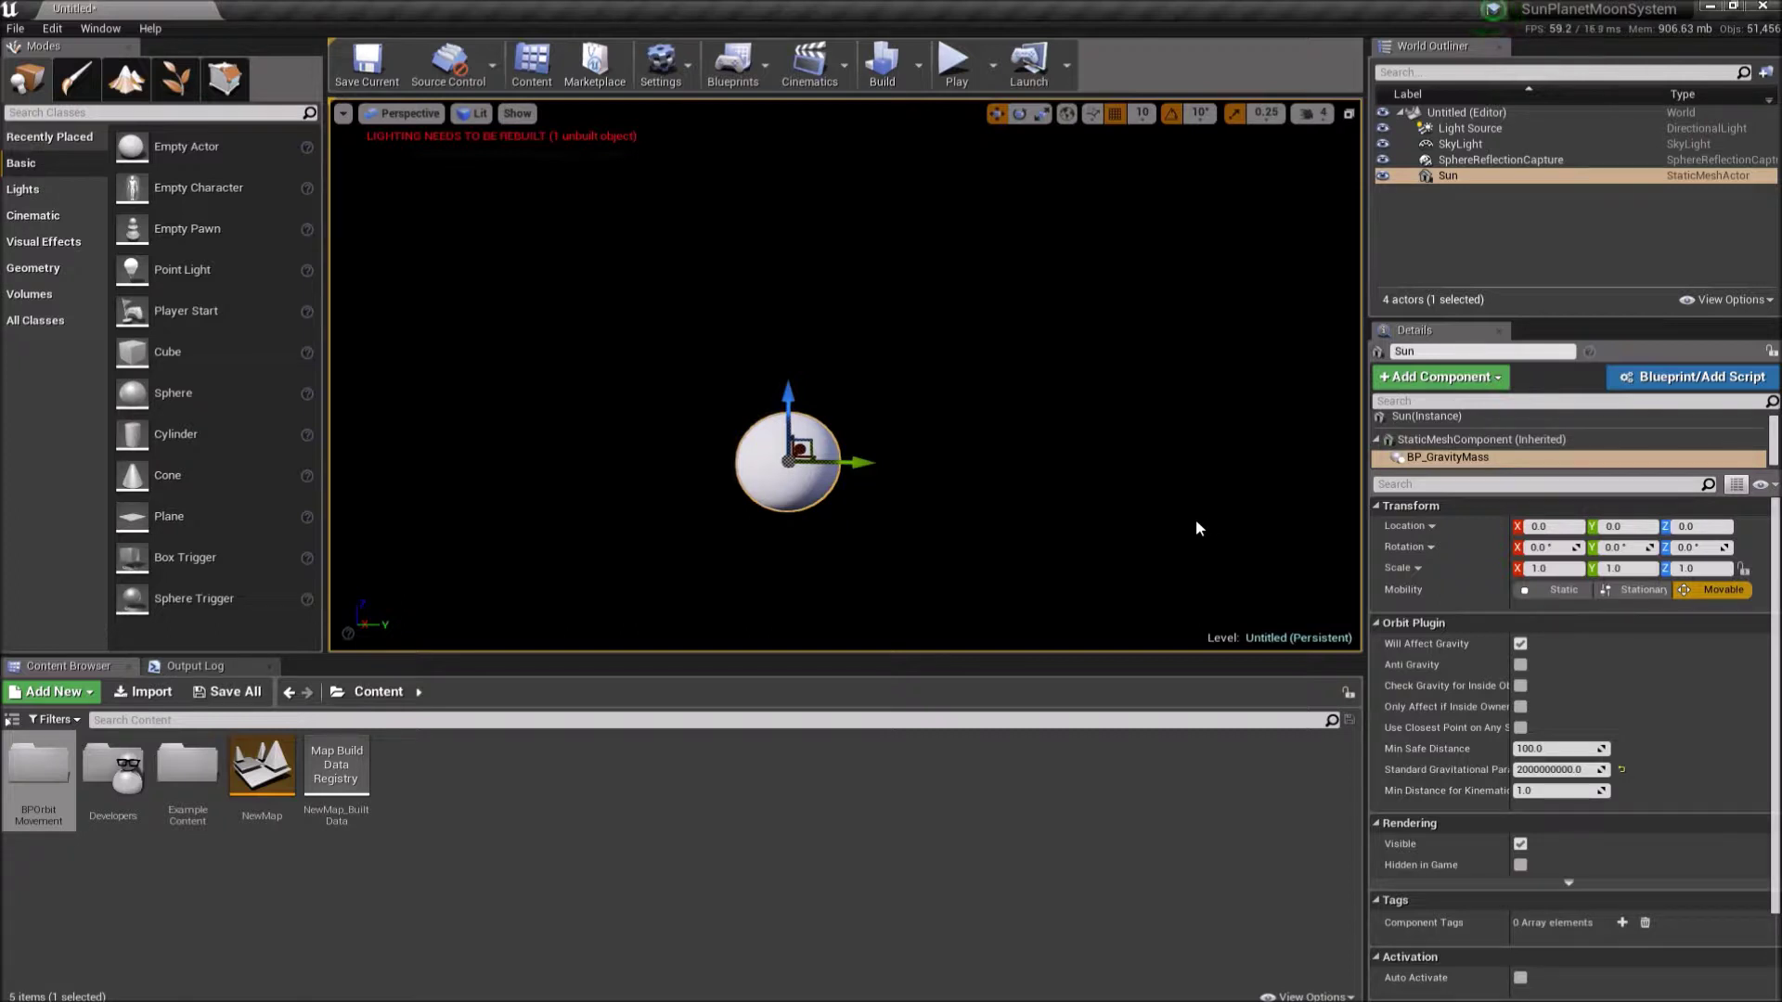
{"action": "left_click", "coordinate": [1127, 520]}
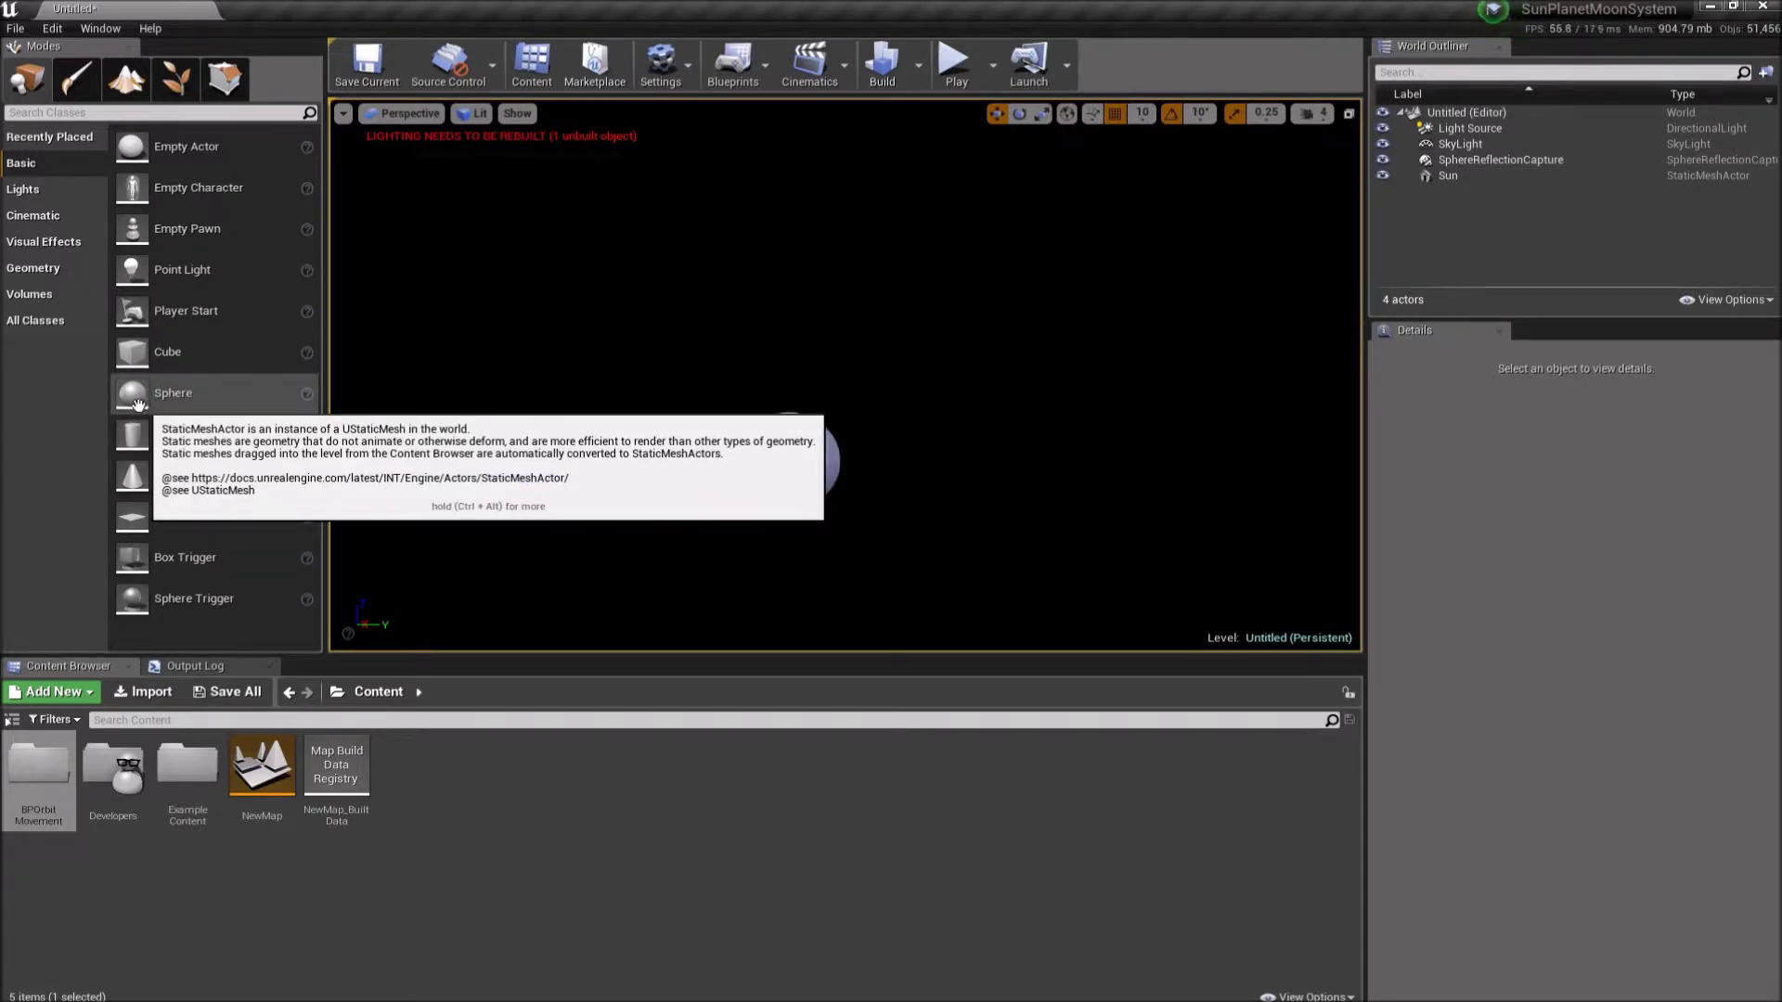
- Place a second sphere, rename it 'Planet' and locate it at 0, 10000, 0
{"action": "left_click_drag", "start_coordinate": [140, 402], "coordinate": [1127, 464]}
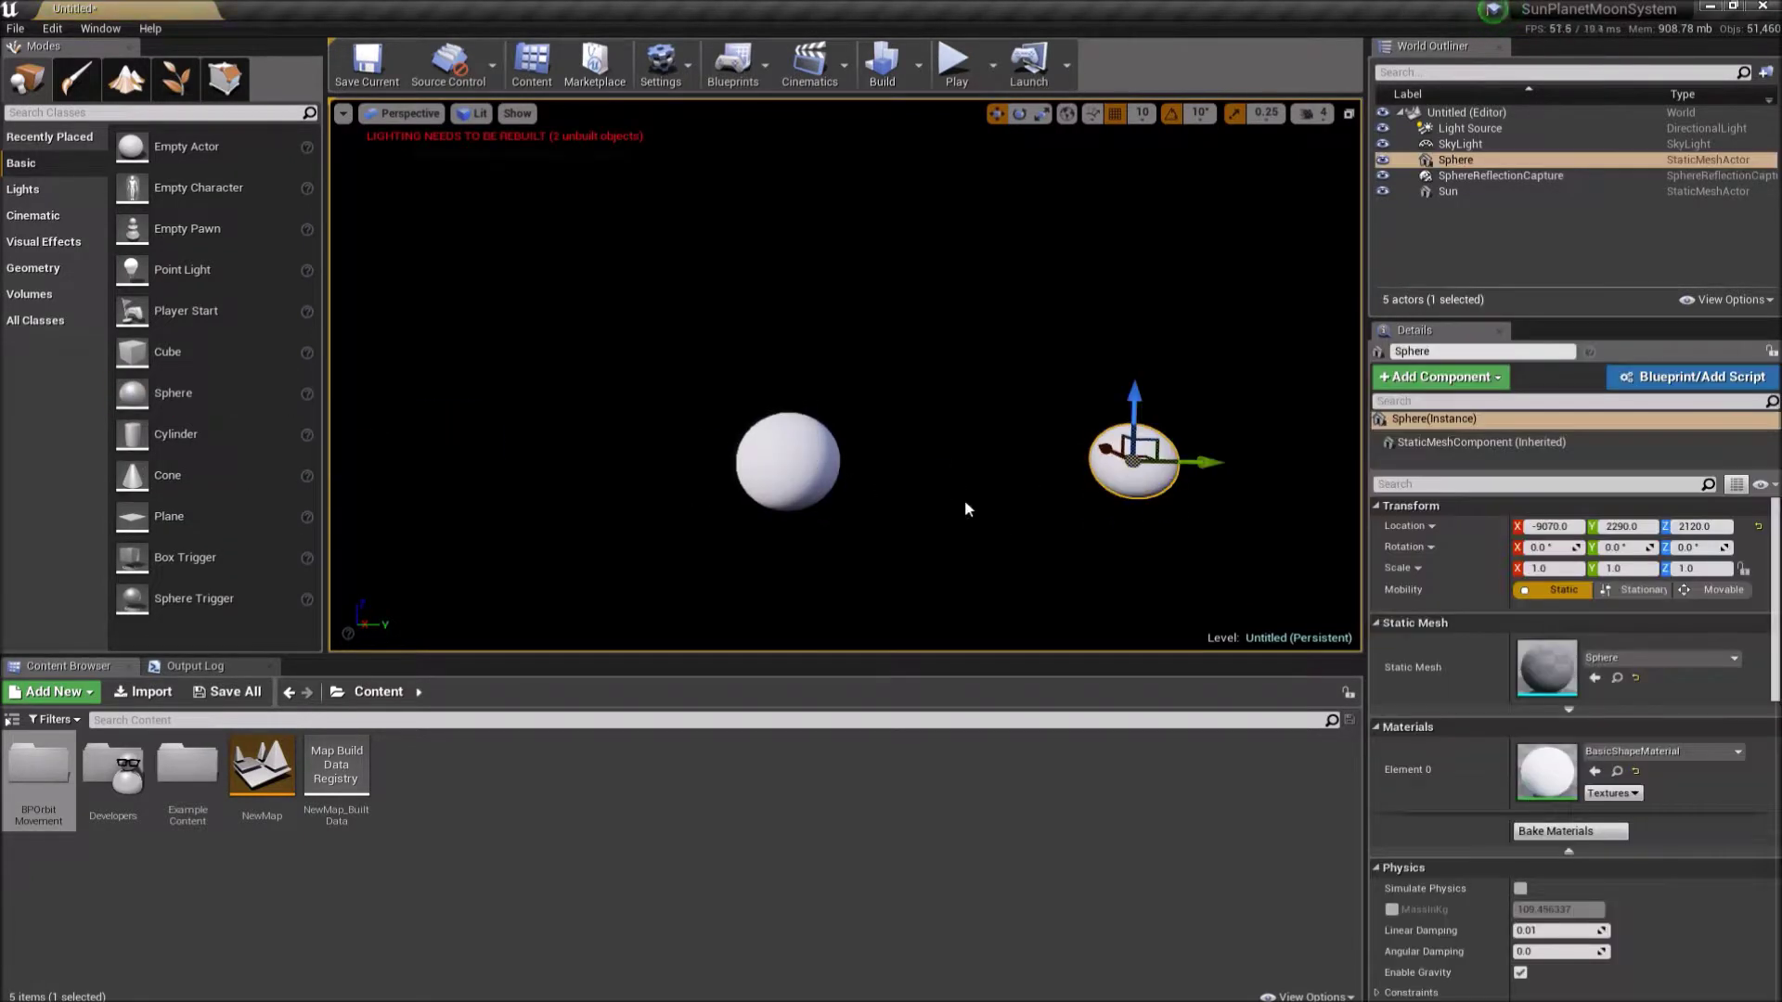
{"action": "left_click", "coordinate": [1468, 159]}
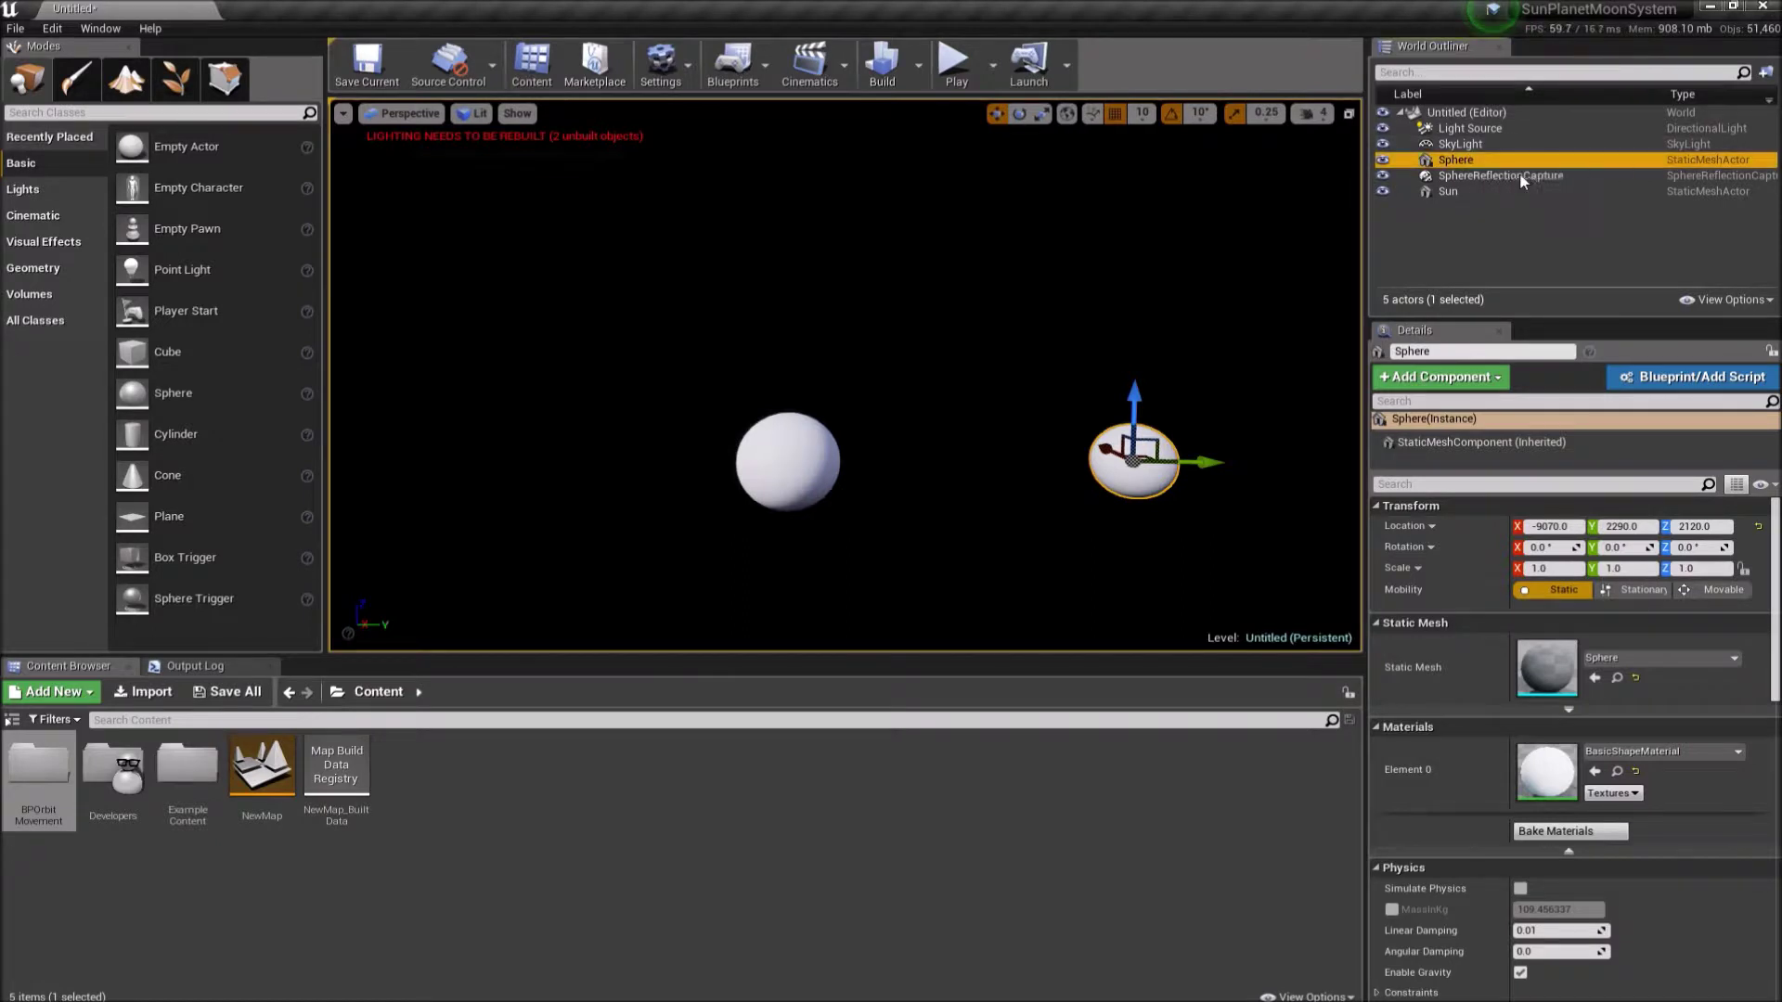
{"action": "left_click", "coordinate": [1469, 159]}
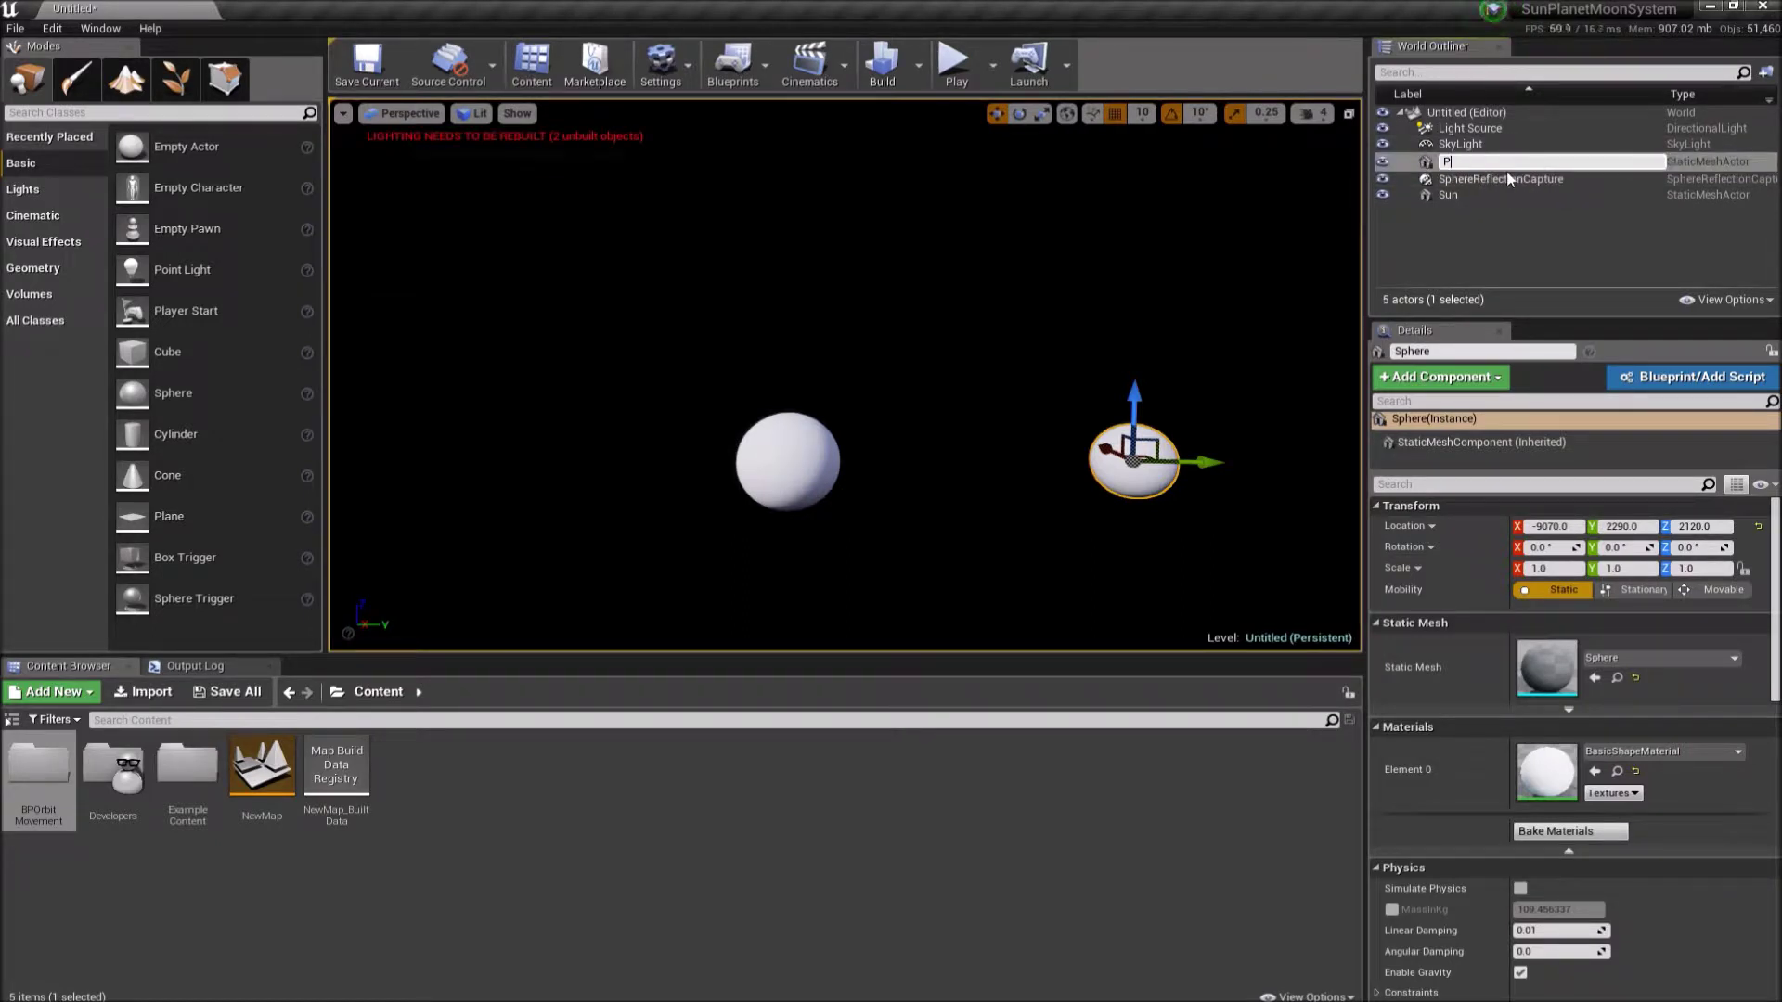
{"action": "key", "text": "Return"}
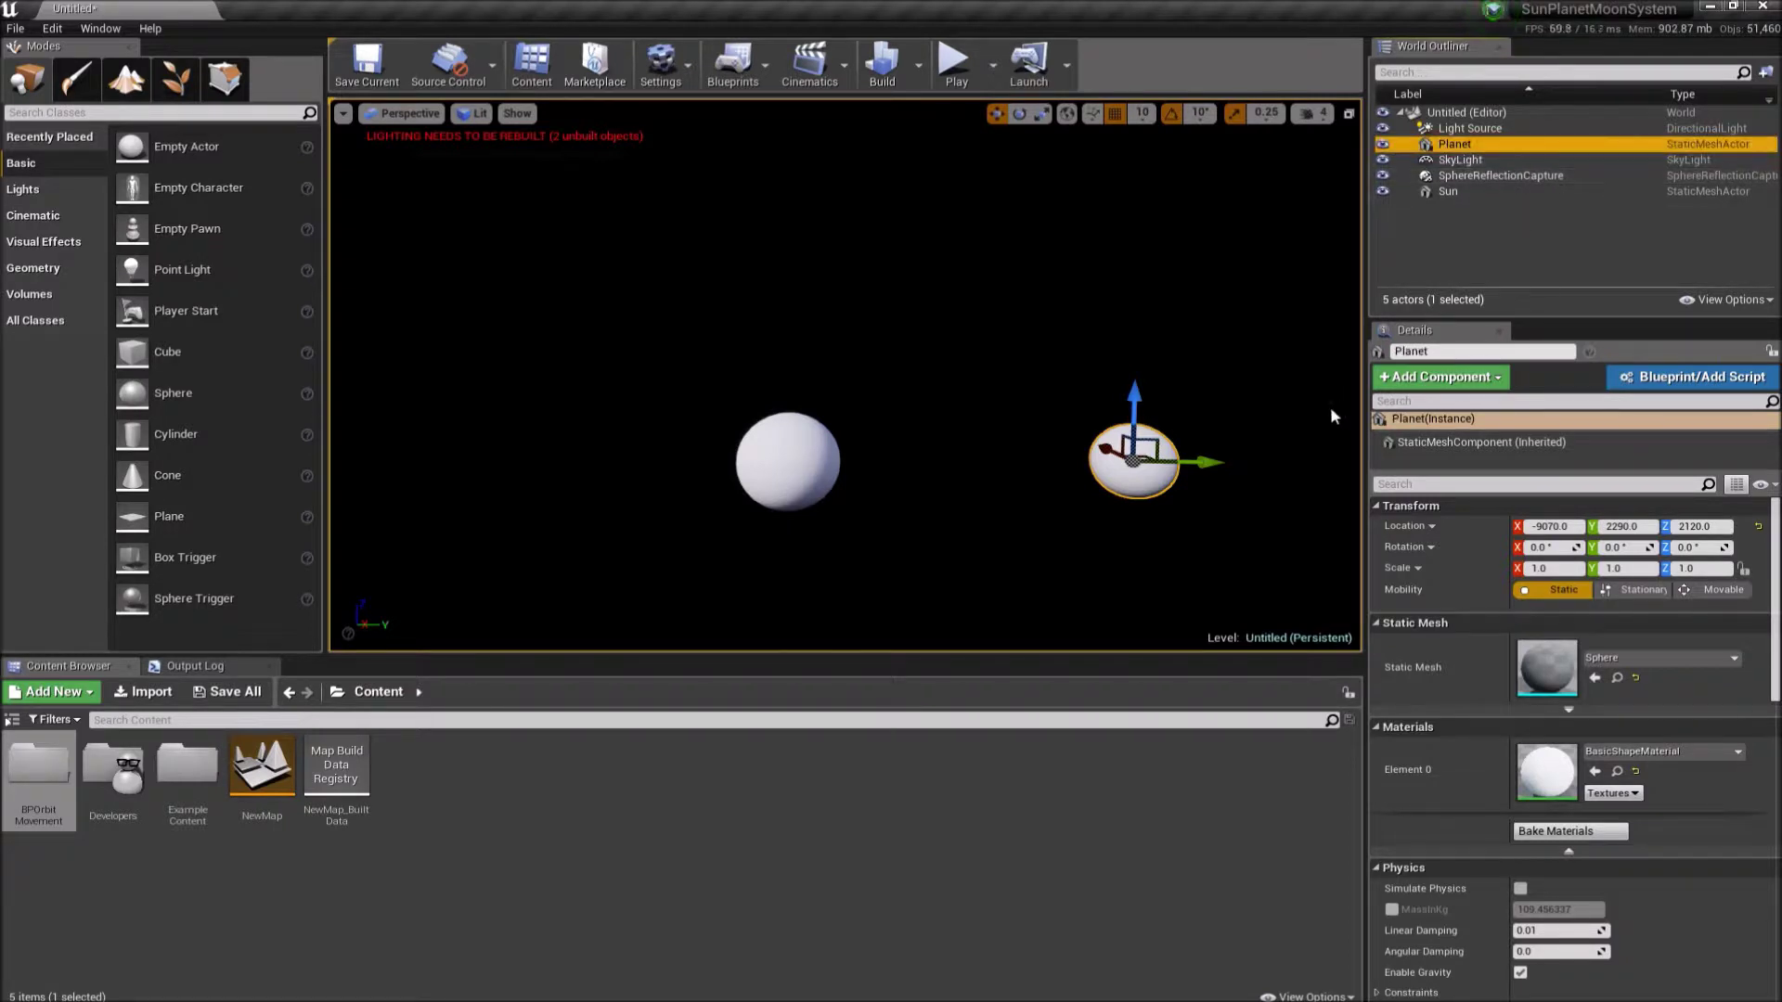
{"action": "left_click", "coordinate": [1548, 526]}
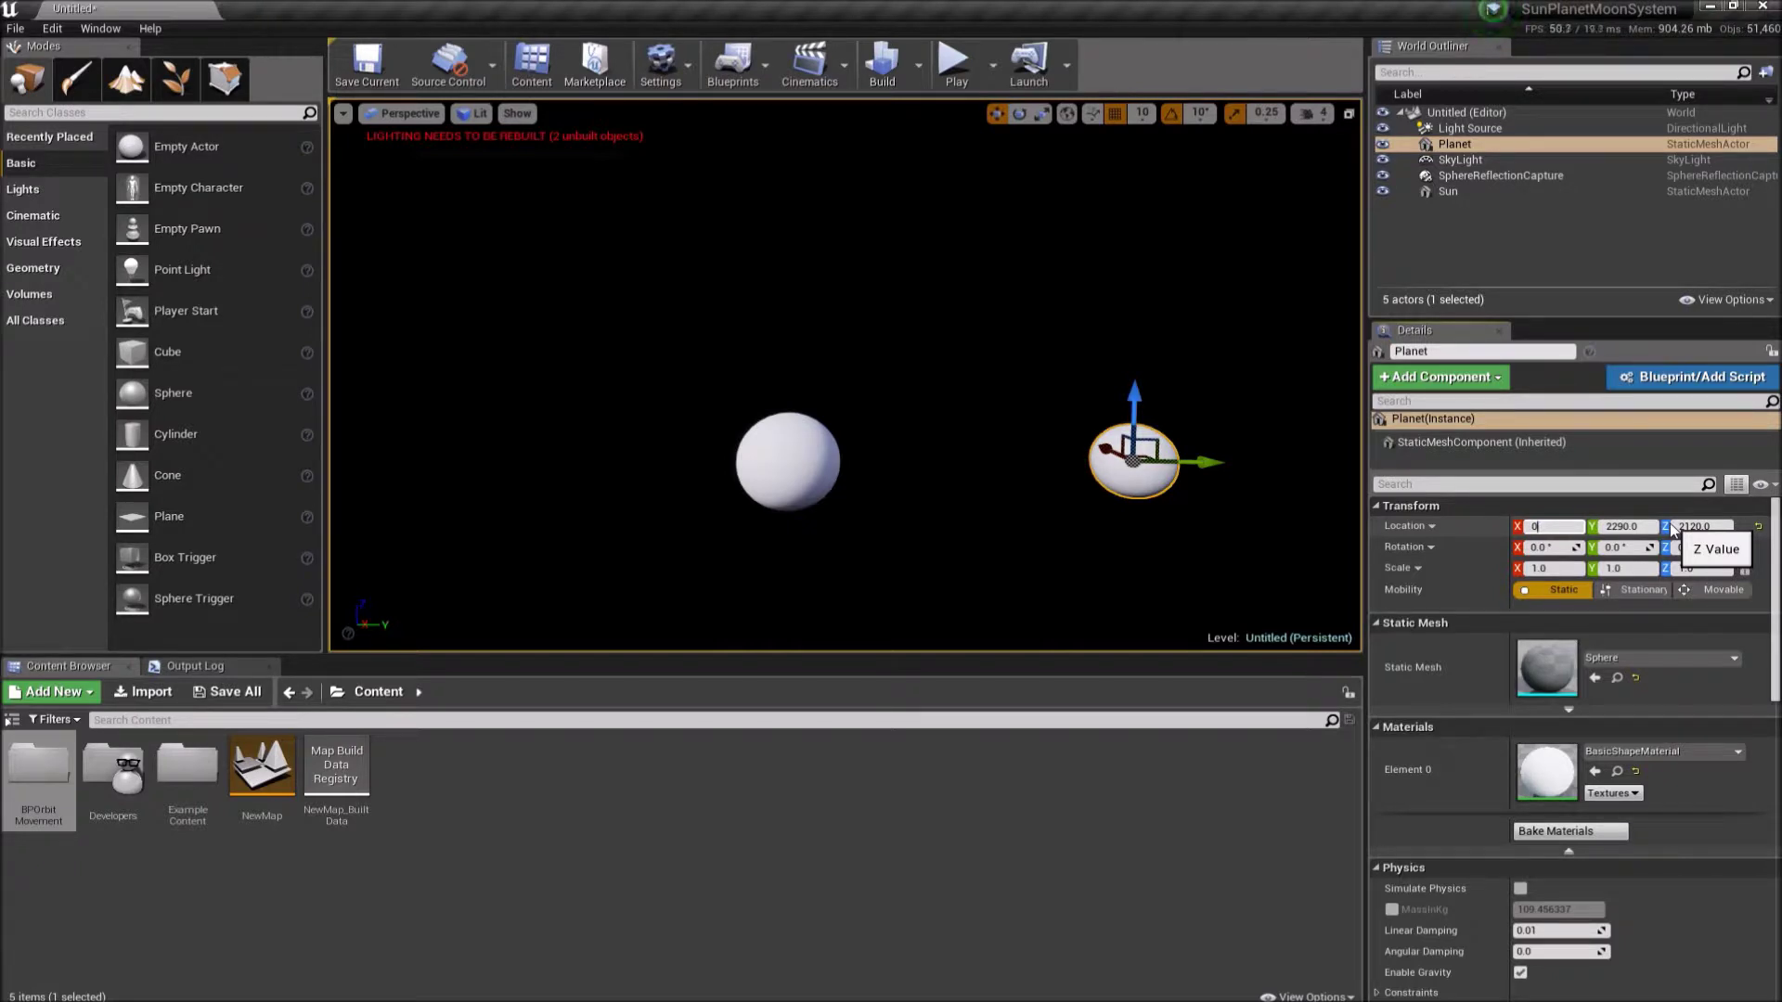
{"action": "key", "text": "Tab"}
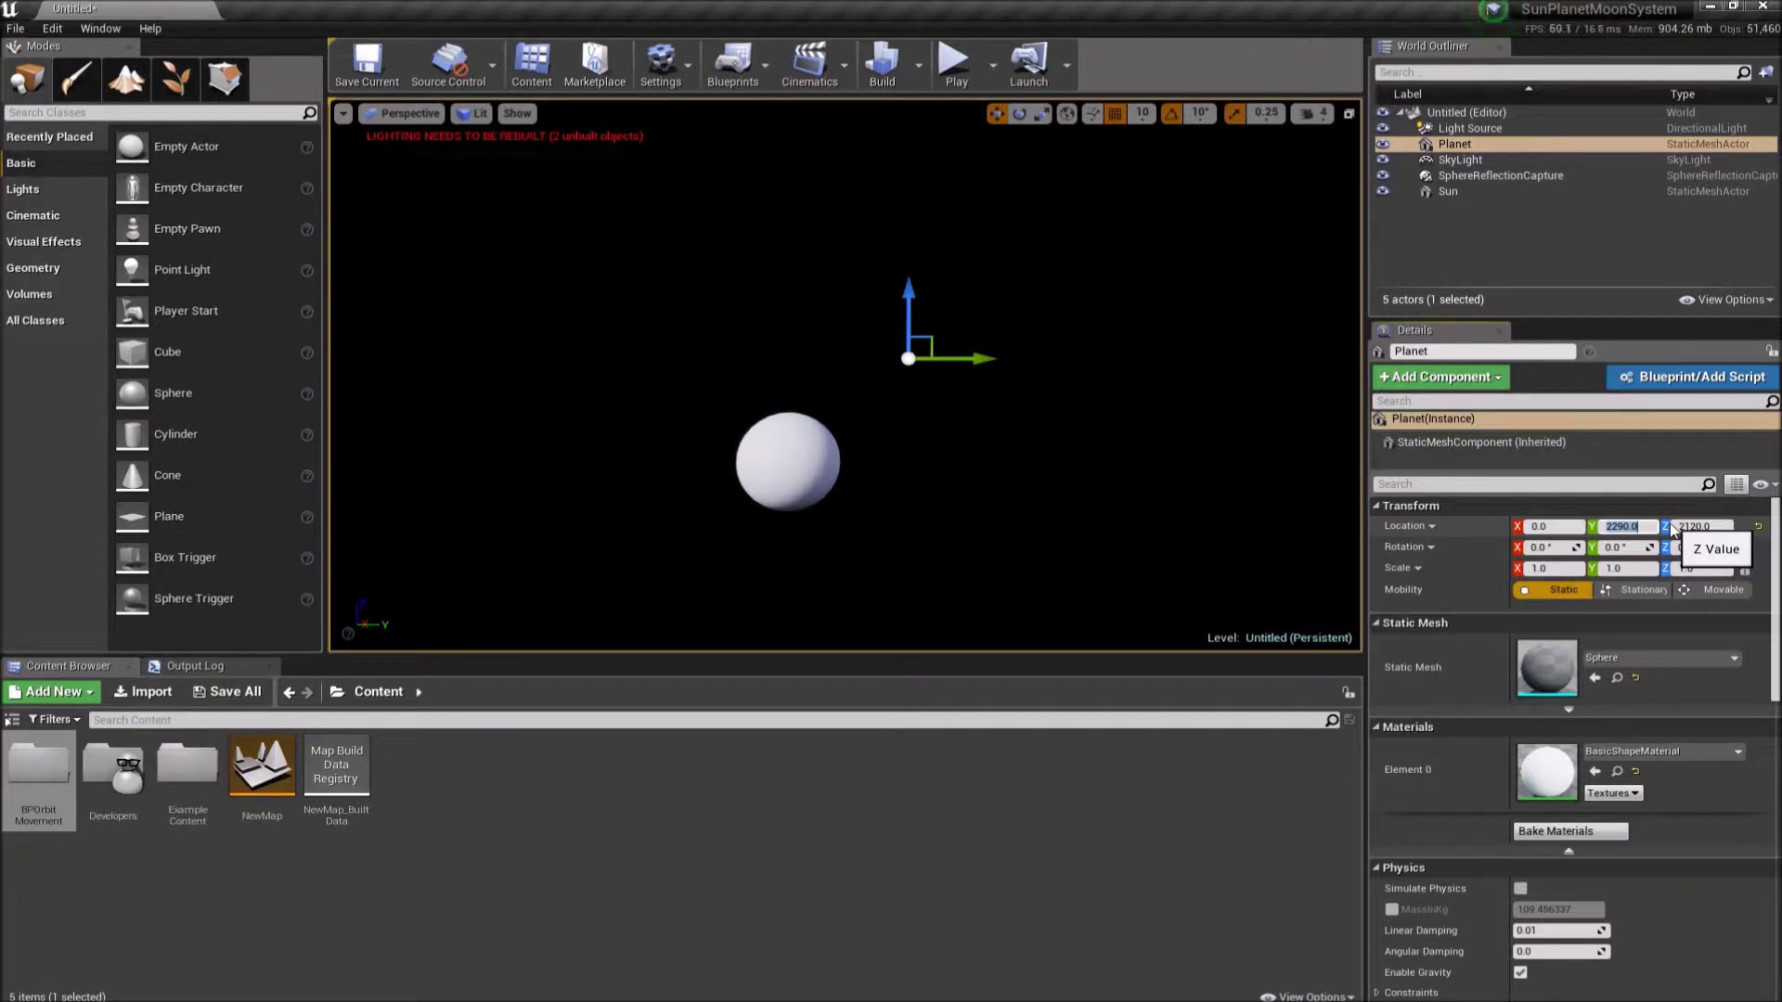
{"action": "key", "text": "Return"}
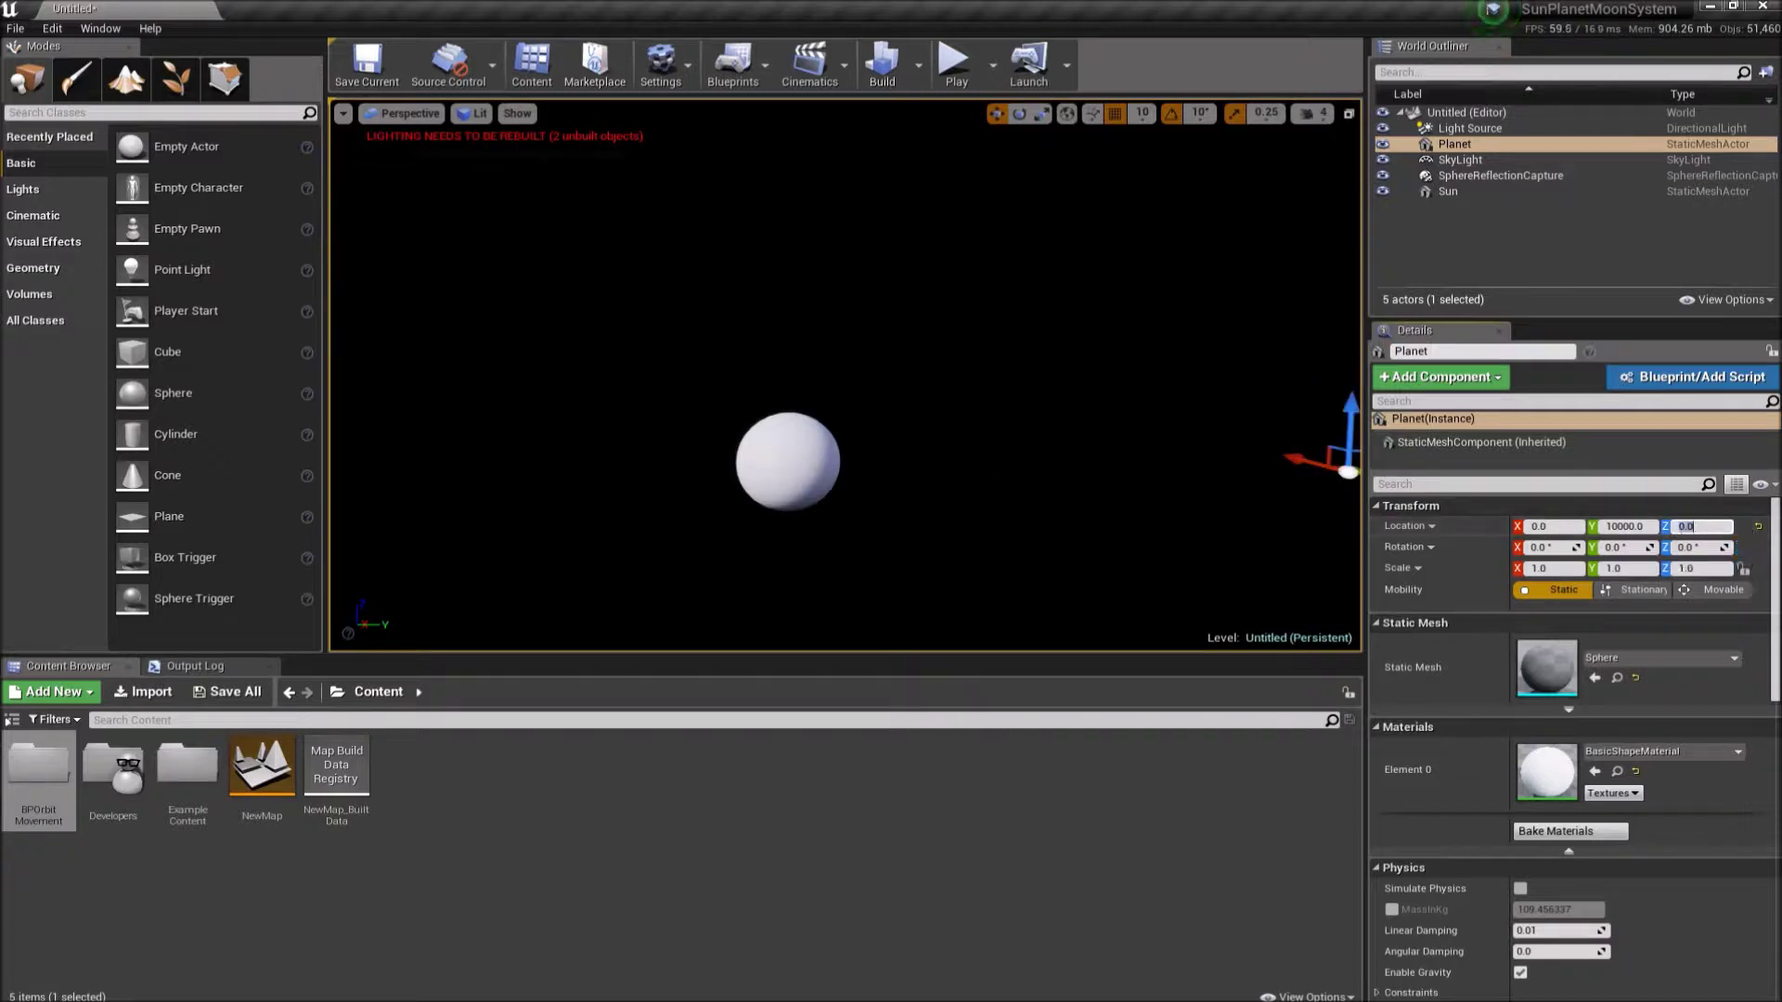
- Scale the Planet to 5.0 on every axis
{"action": "left_click", "coordinate": [1020, 418]}
{"action": "right_click_drag", "start_coordinate": [1021, 418], "coordinate": [1054, 372]}
{"action": "left_click", "coordinate": [1077, 395]}
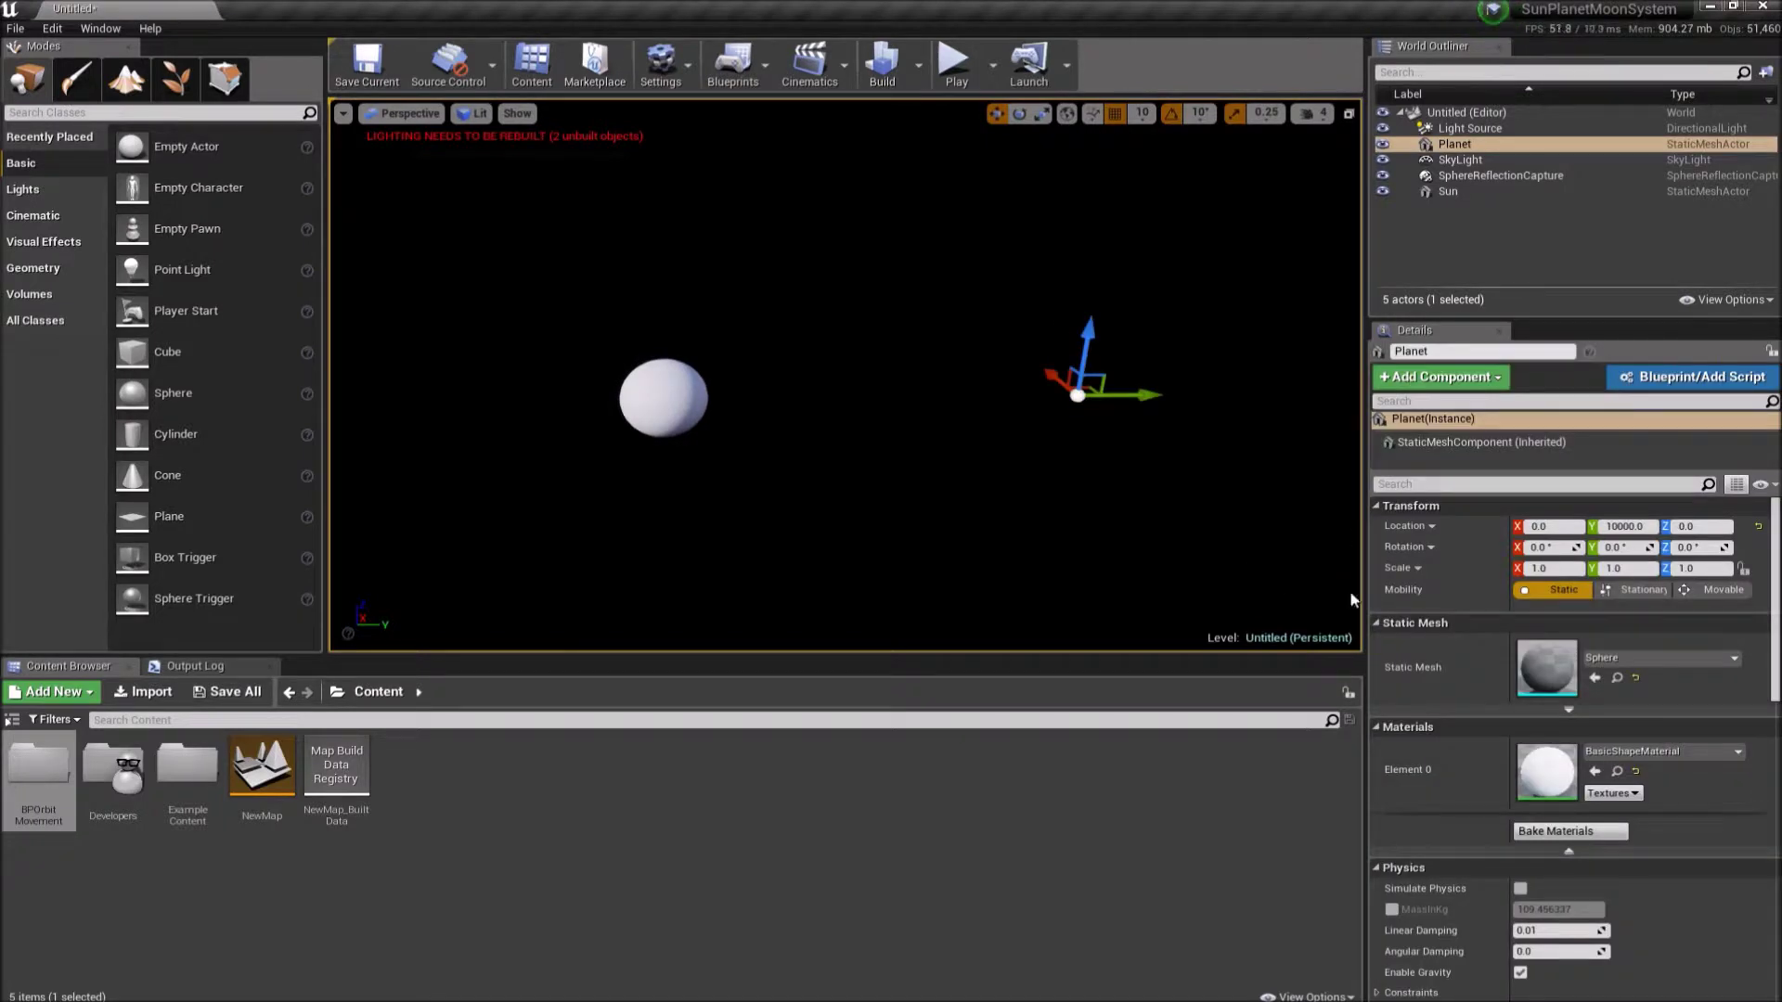
{"action": "left_click", "coordinate": [1567, 567]}
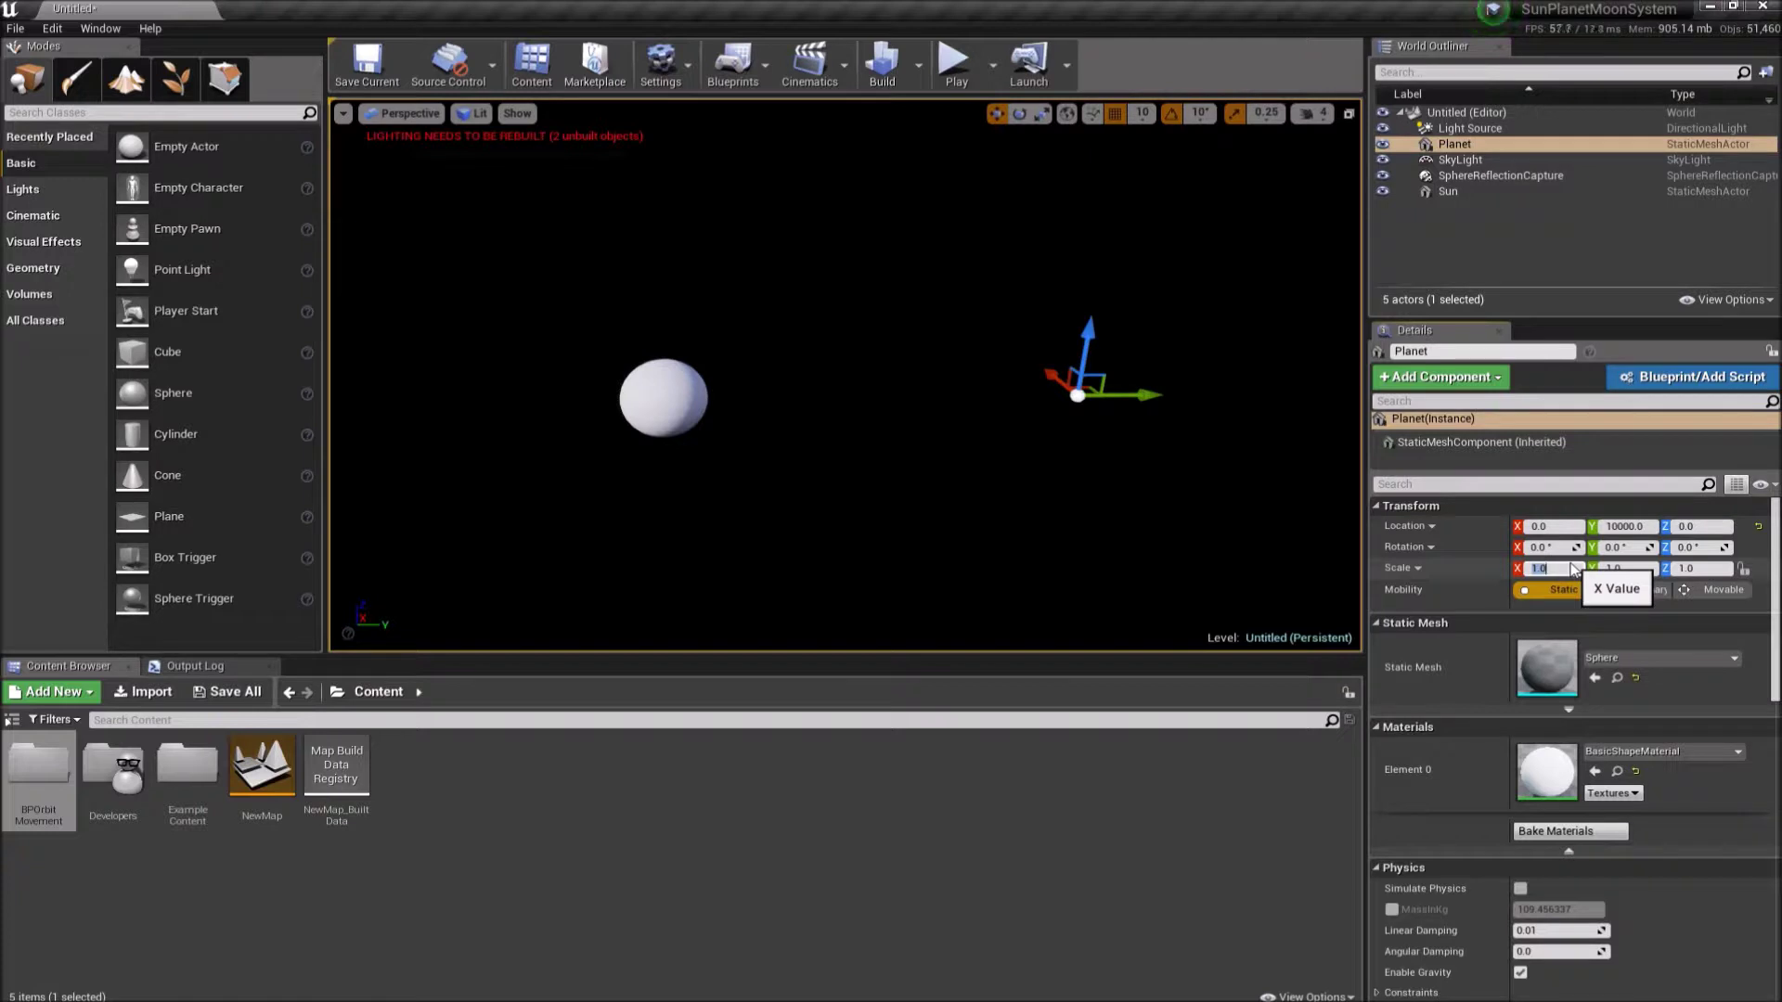
{"action": "left_click", "coordinate": [1190, 526]}
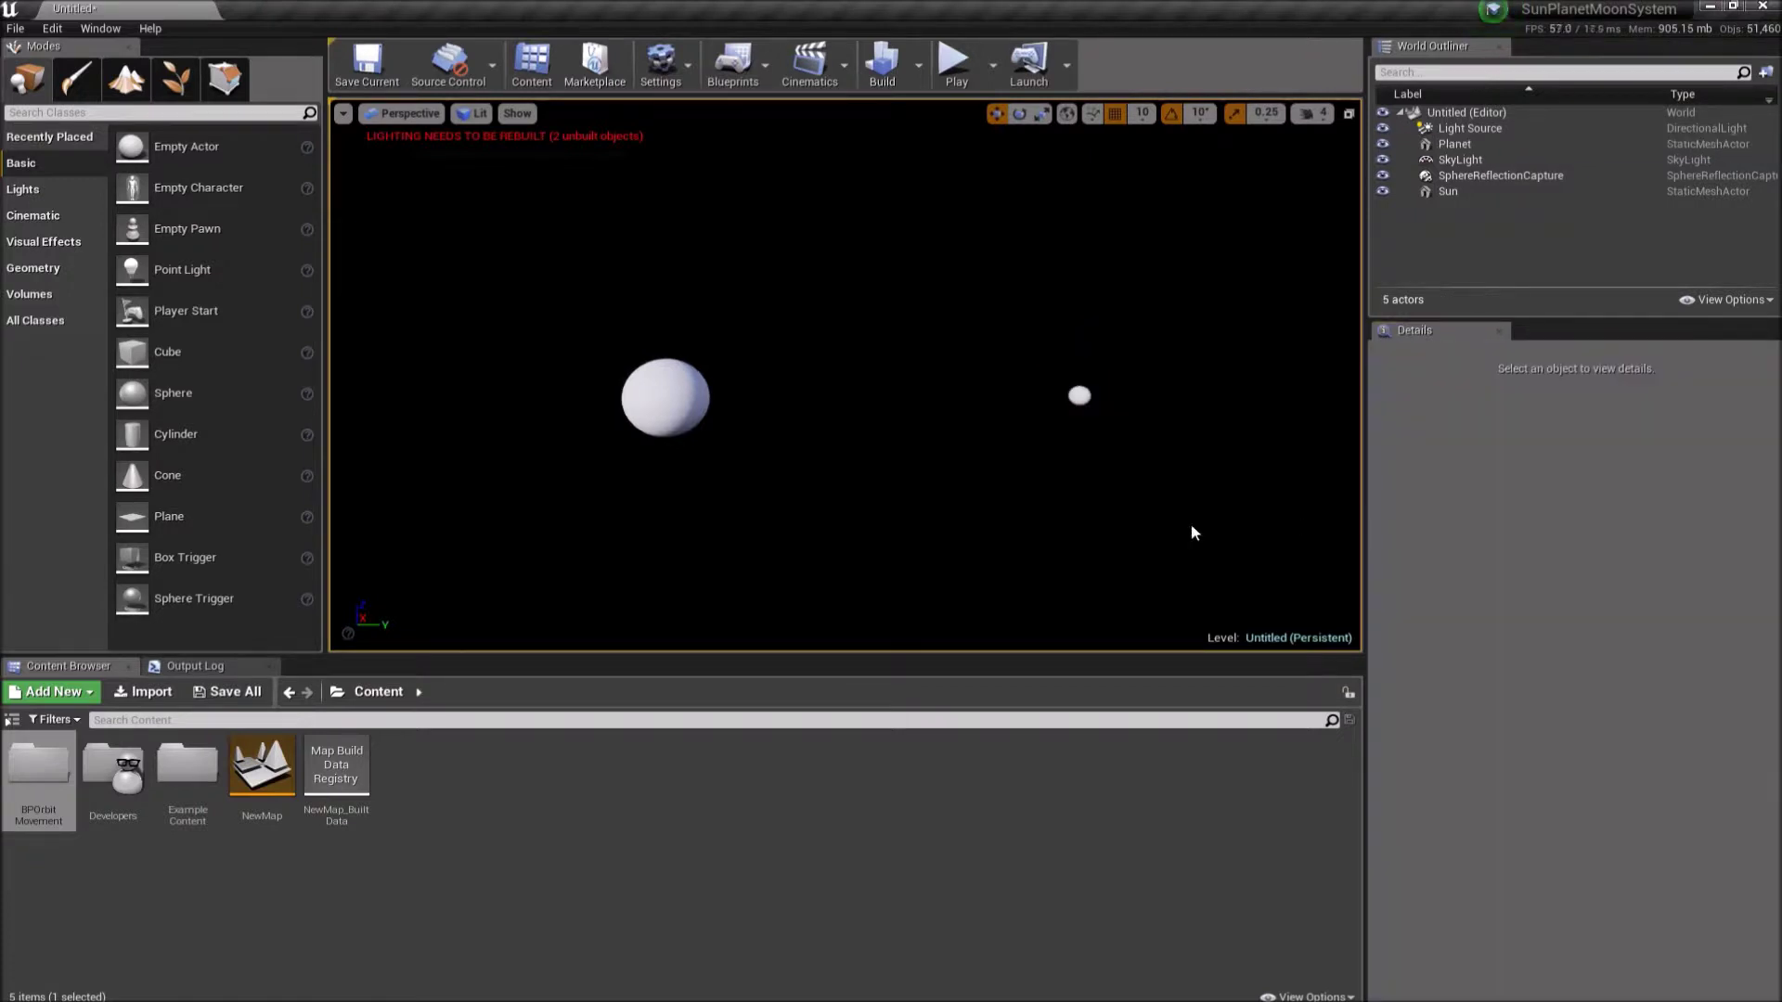
{"action": "left_click_drag", "start_coordinate": [1190, 525], "coordinate": [1136, 509]}
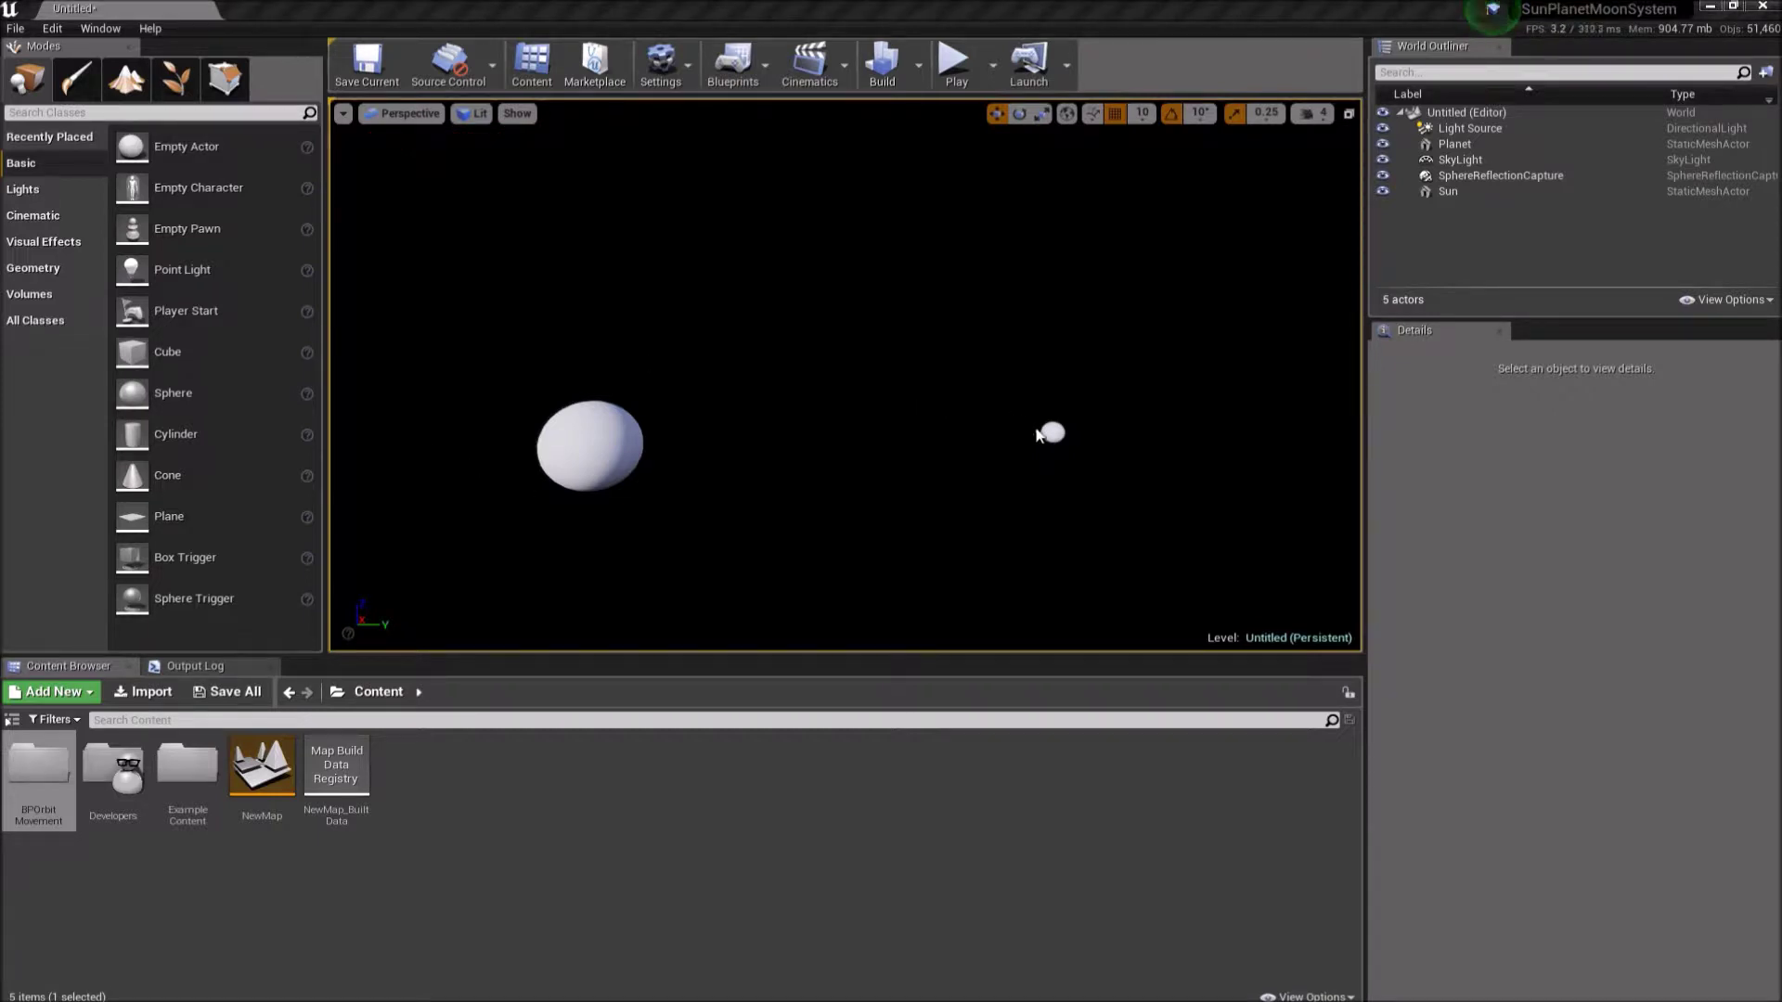
{"action": "left_click", "coordinate": [1038, 435]}
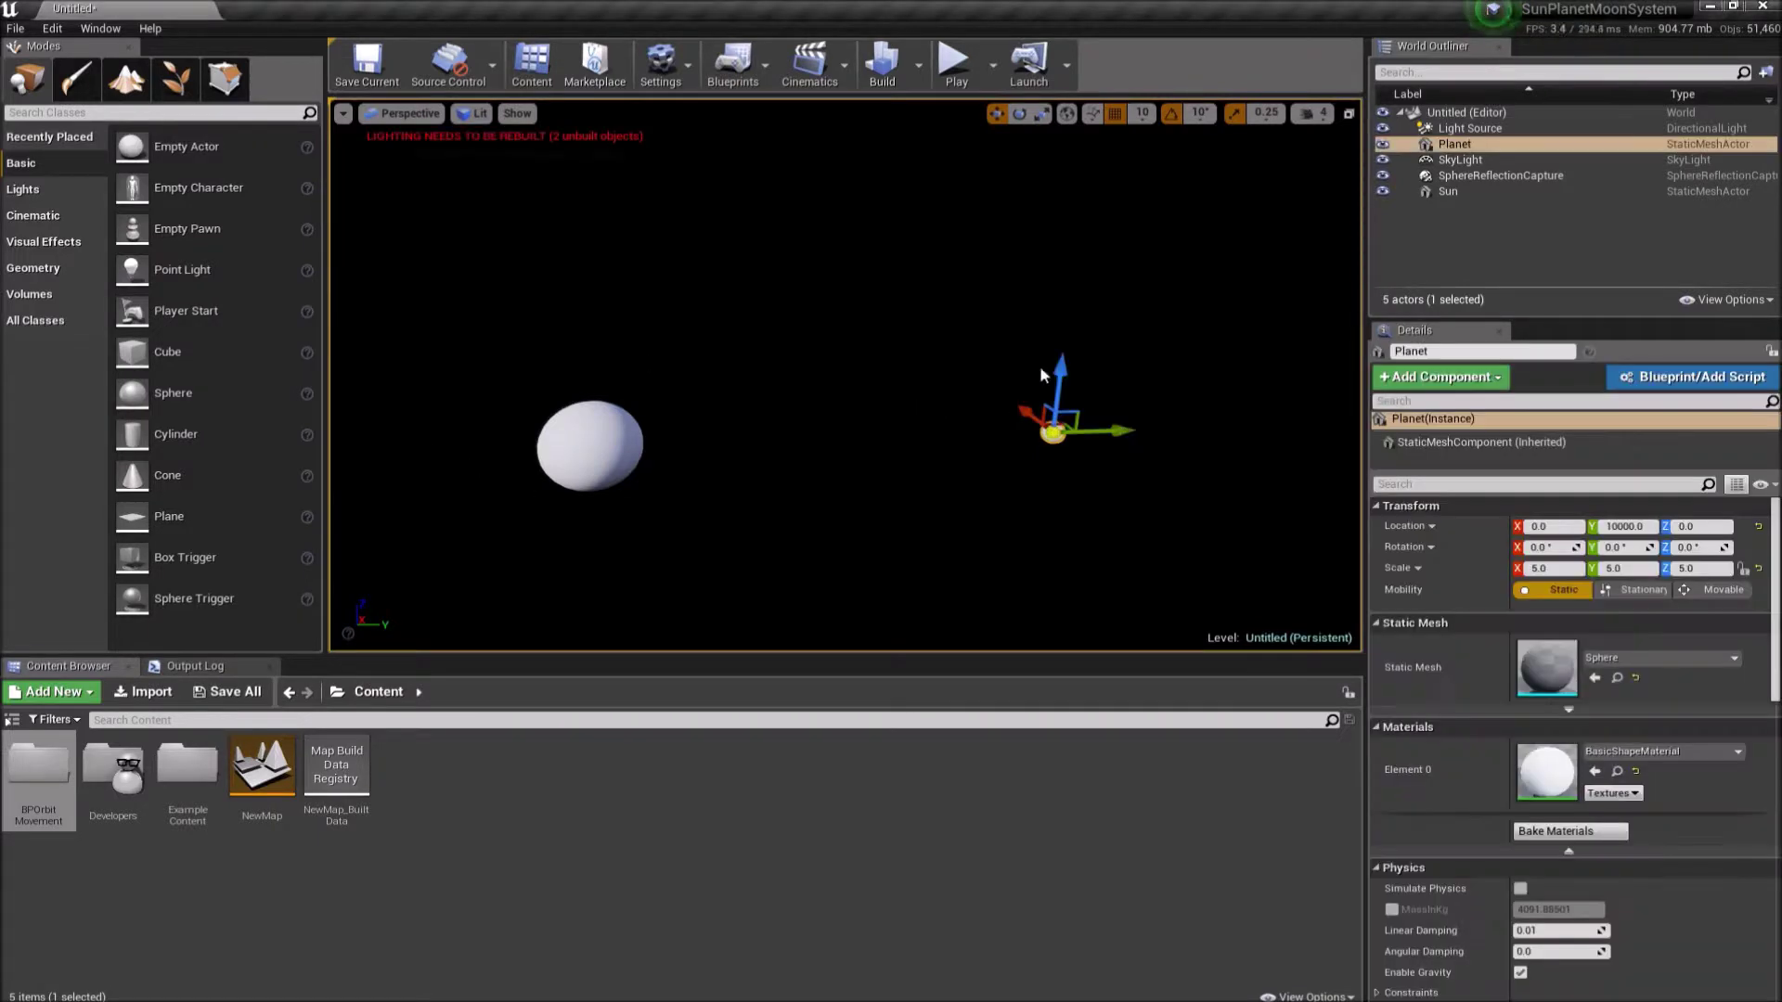
- Add a BP Gravity Mass Component to the Planet, keeping the default name BP_GravityMass
{"action": "left_click", "coordinate": [1448, 382]}
{"action": "type", "text": "gr"}
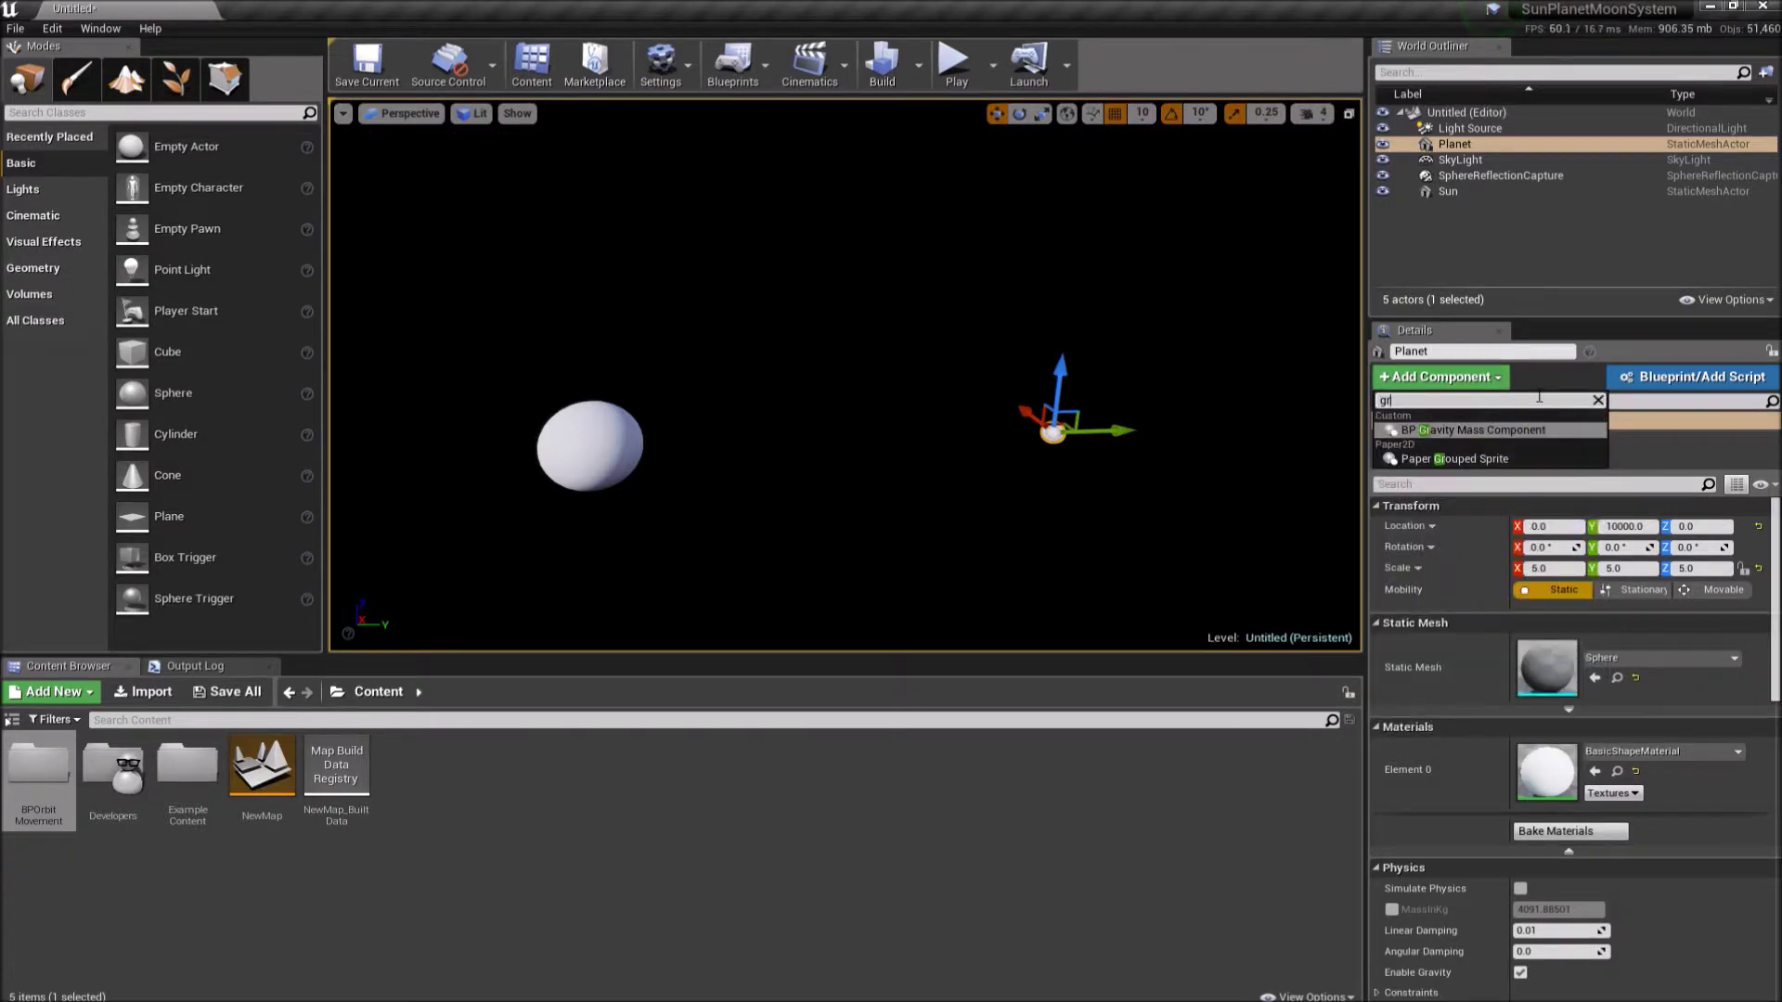
{"action": "type", "text": "av"}
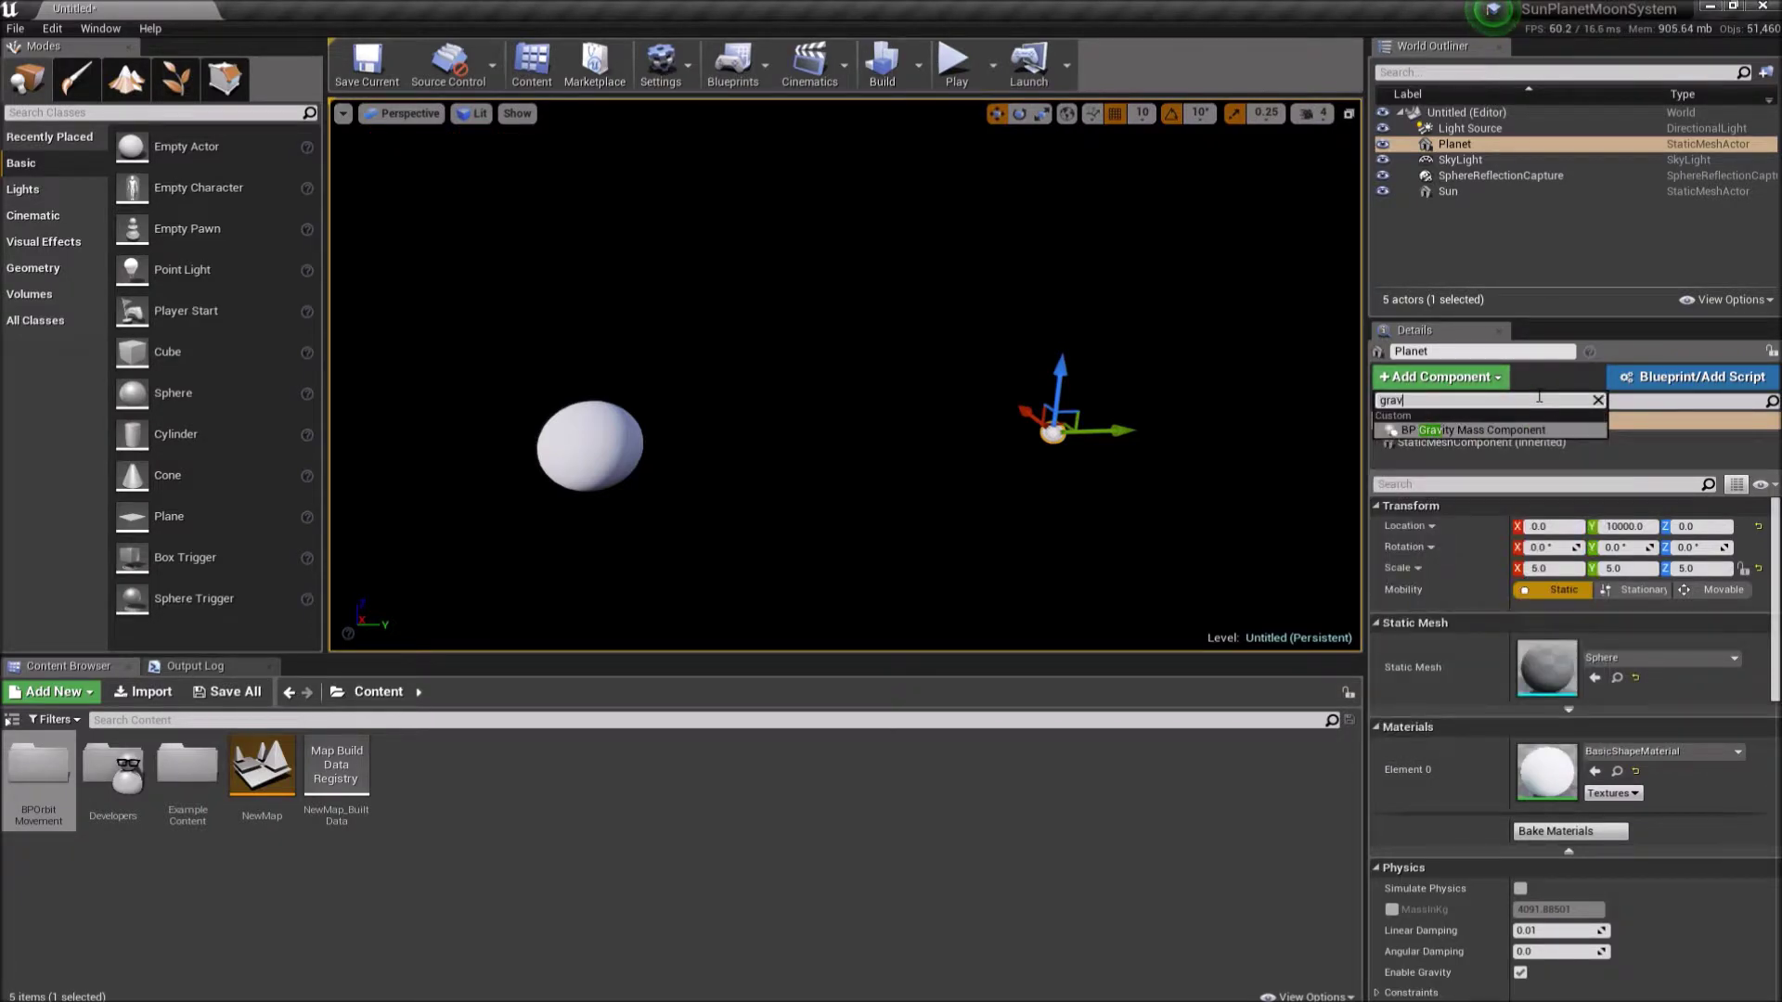
{"action": "left_click", "coordinate": [1438, 433]}
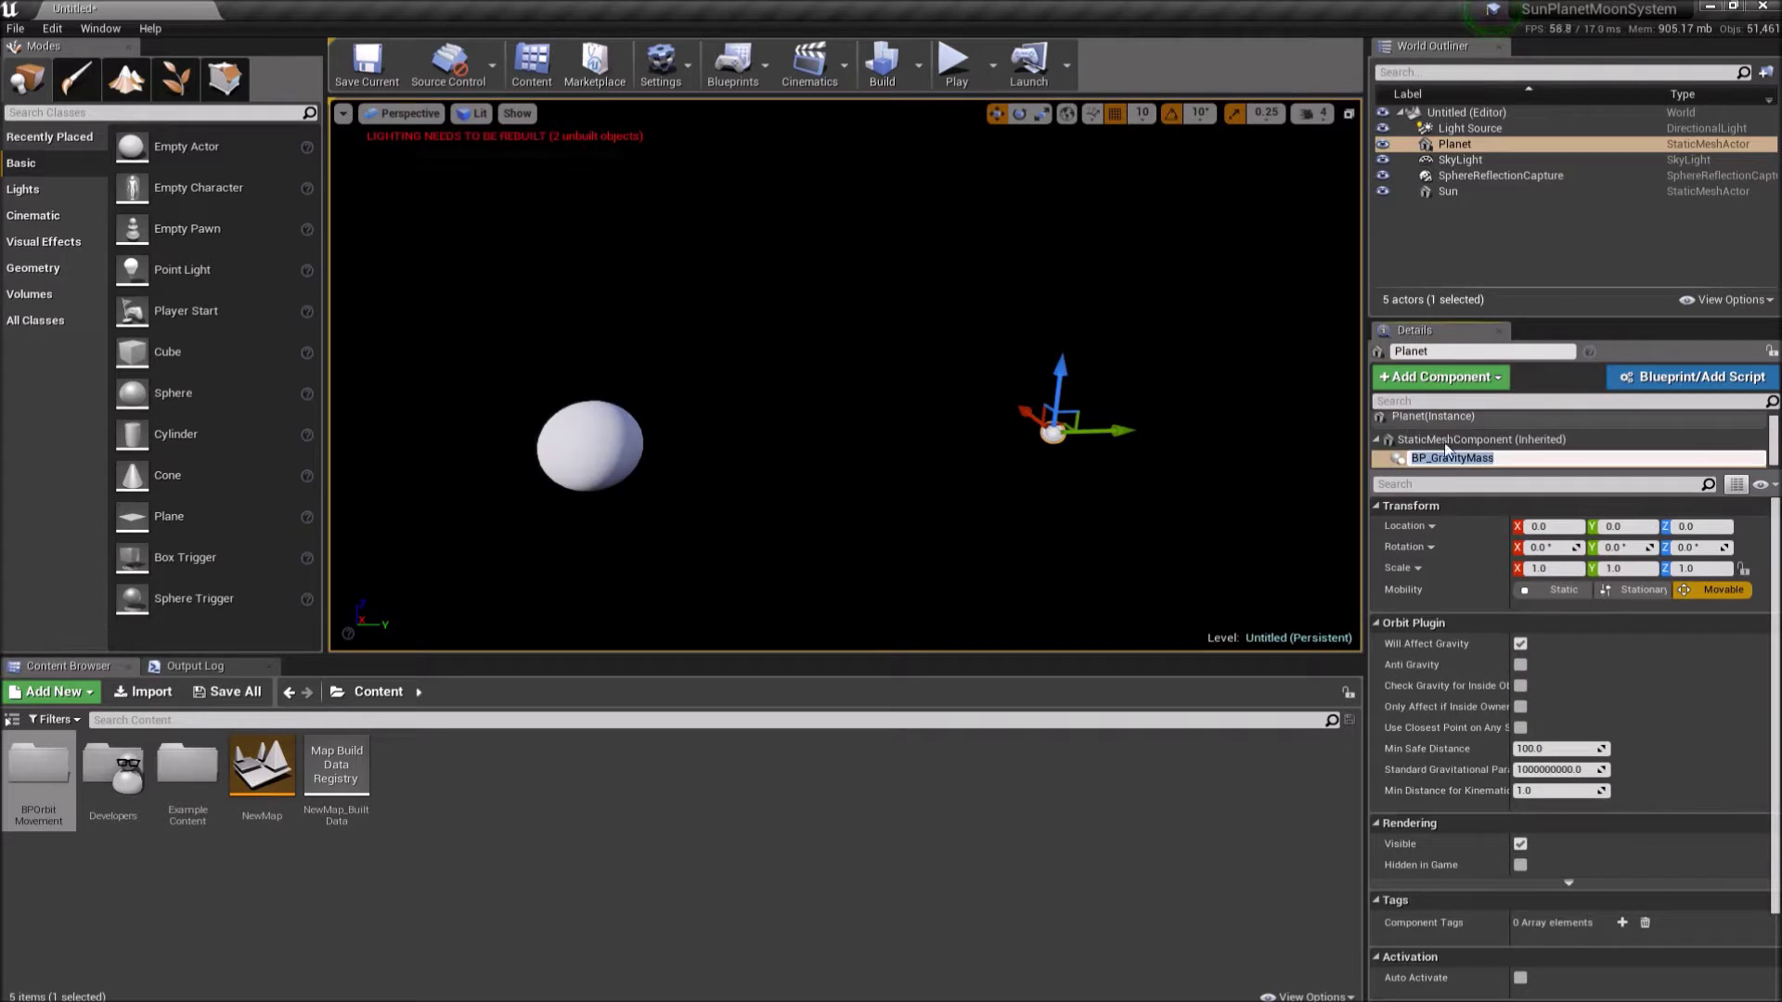
{"action": "key", "text": "Return"}
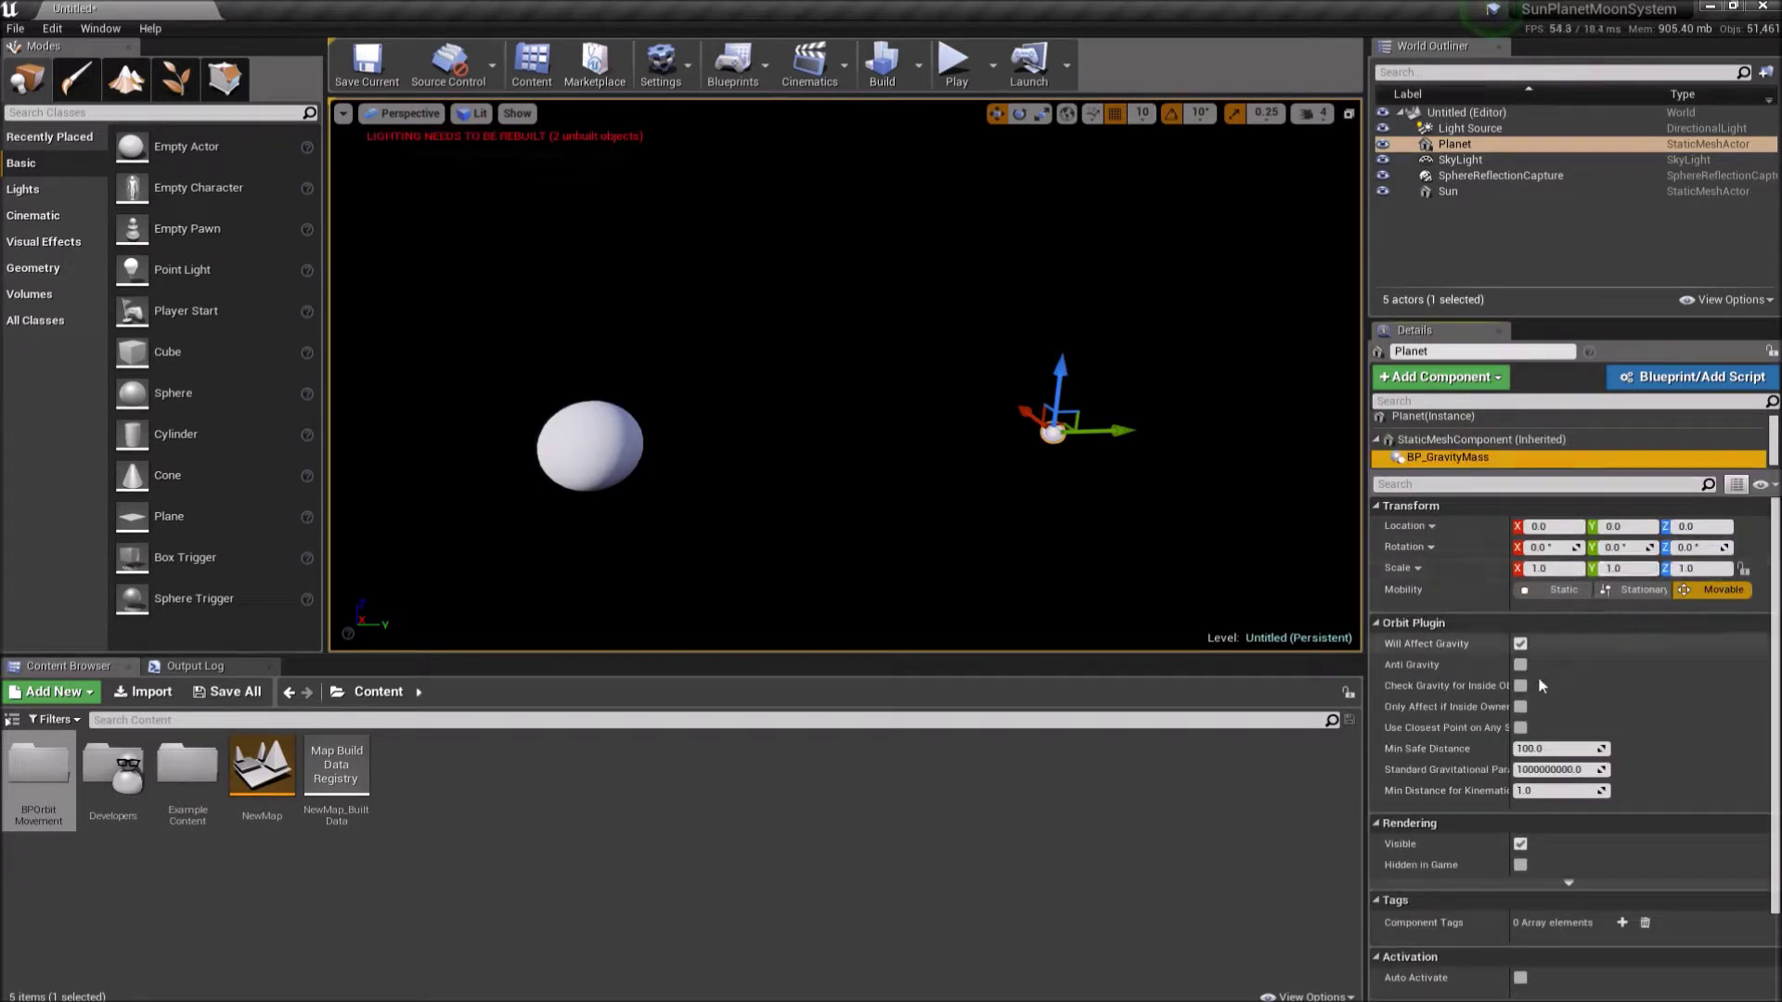
{"action": "mouse_move", "coordinate": [1527, 787]}
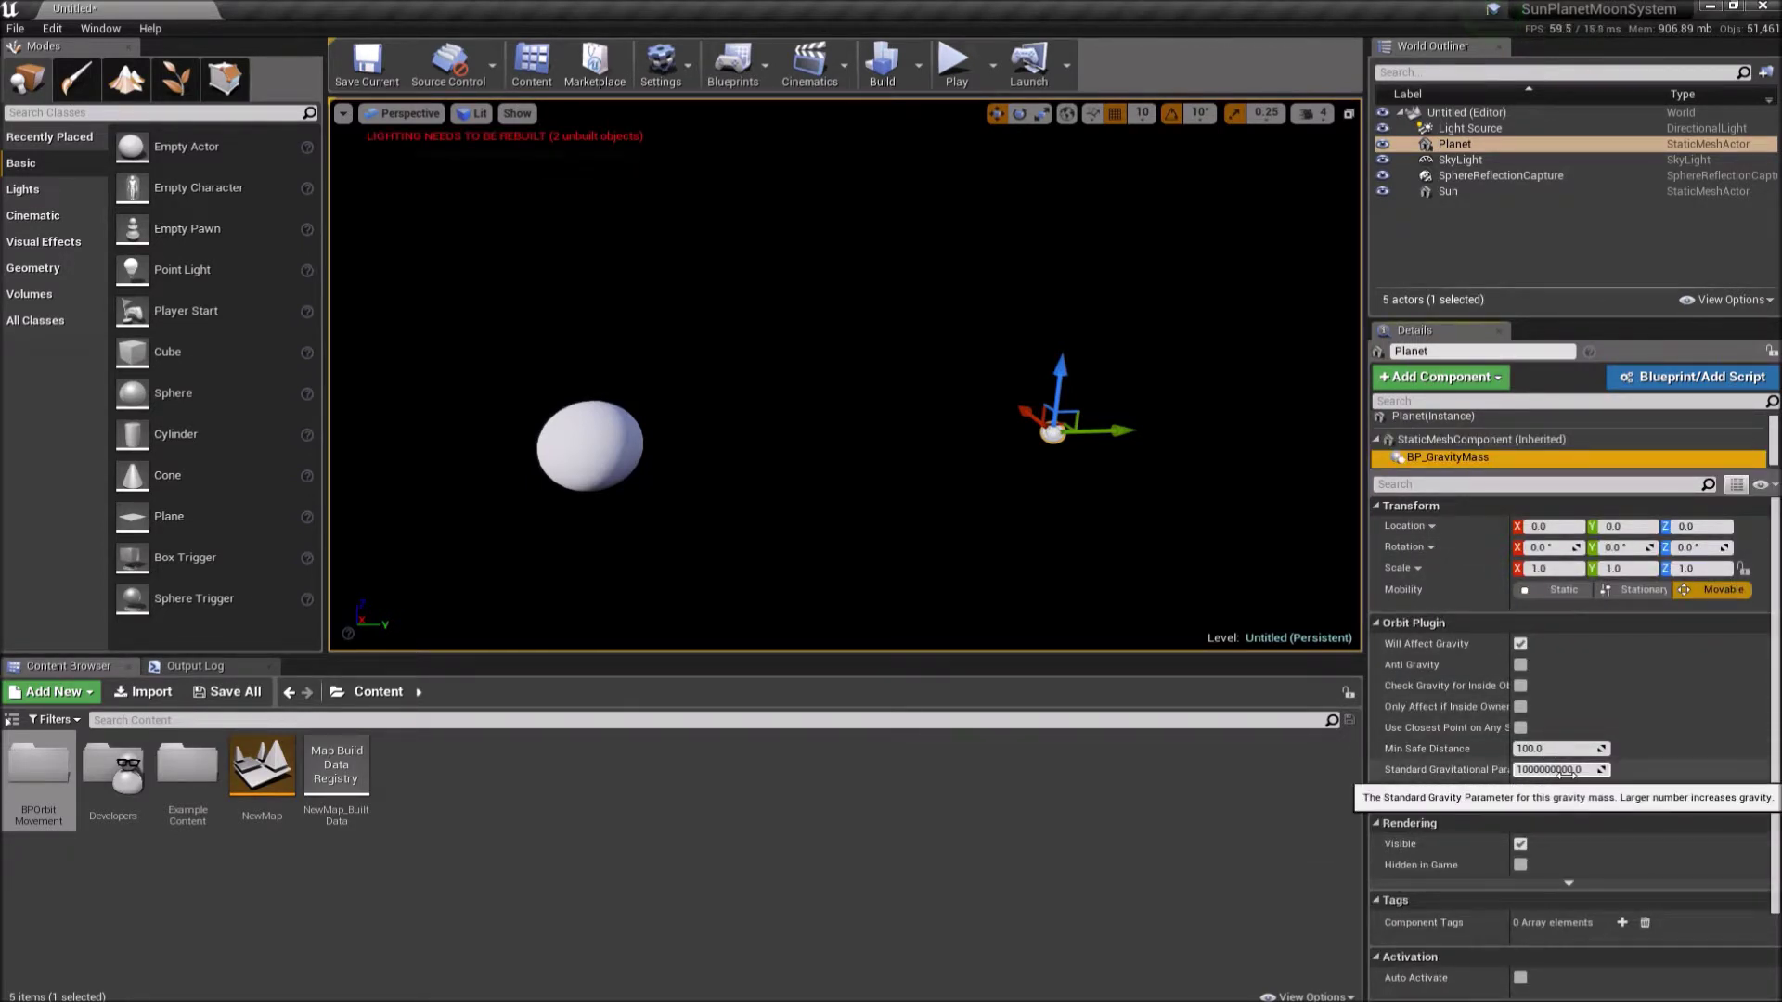
{"action": "scroll", "coordinate": [1578, 798], "scroll_direction": "down", "scroll_amount": 3}
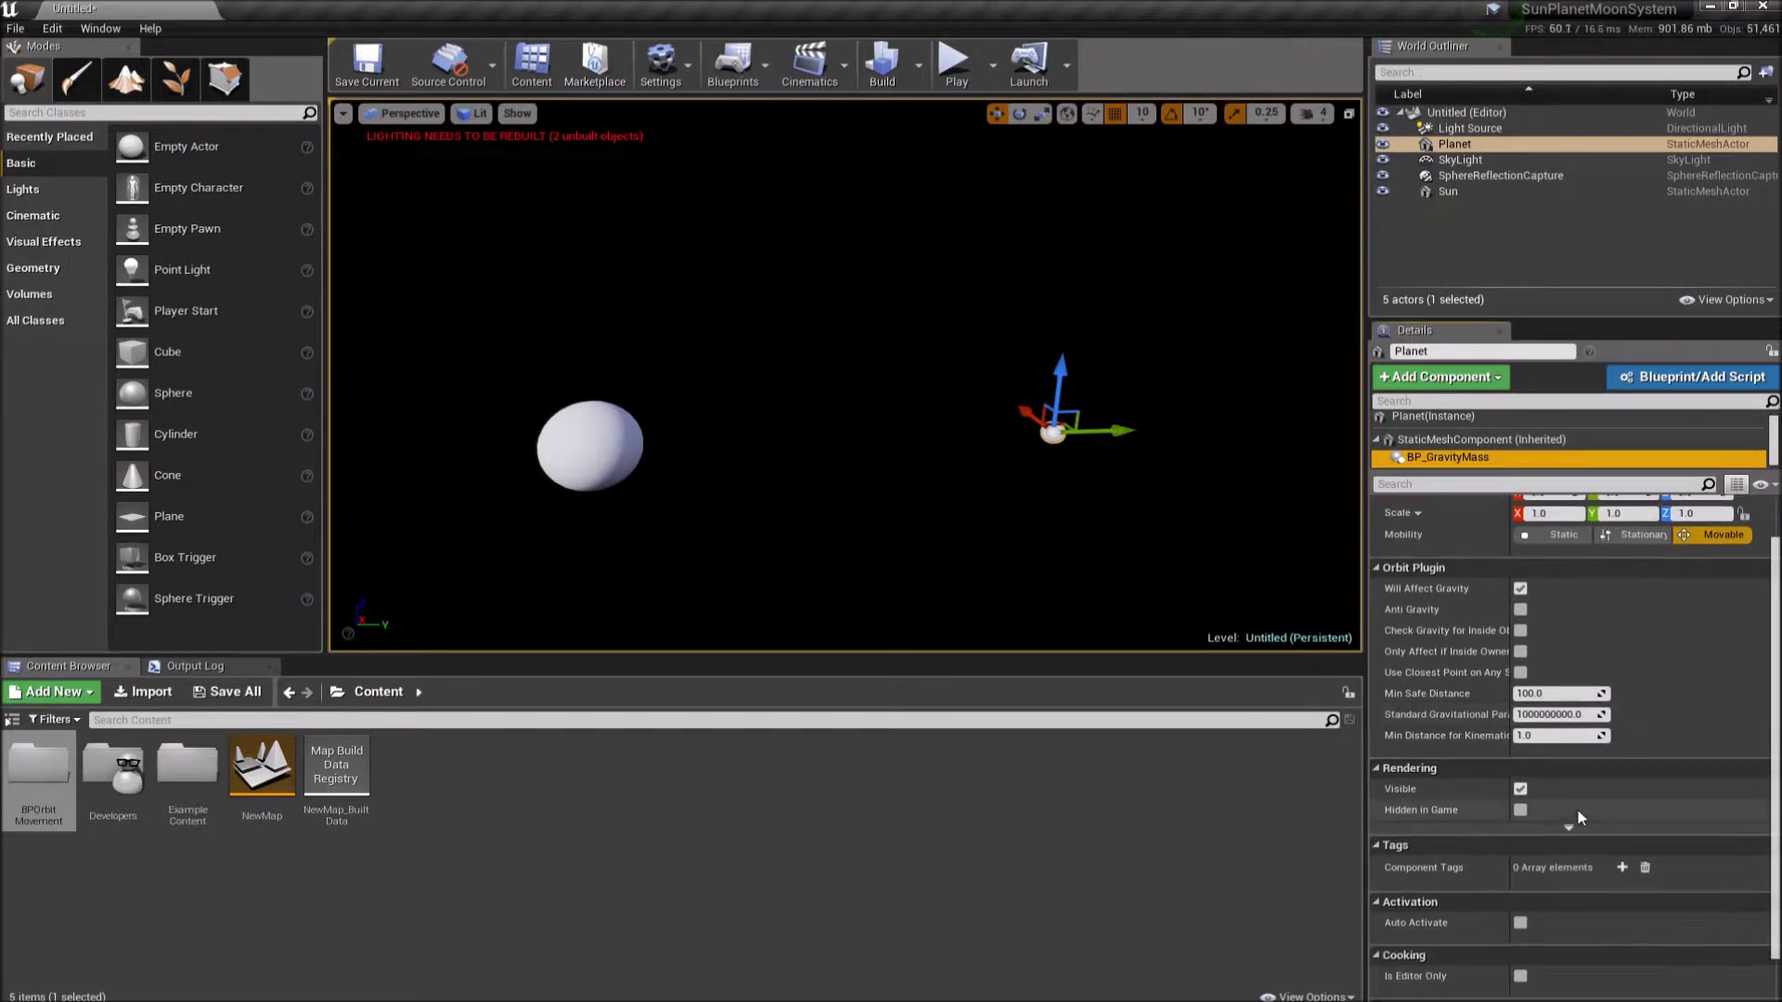
{"action": "scroll", "coordinate": [1568, 718], "scroll_direction": "up", "scroll_amount": 3}
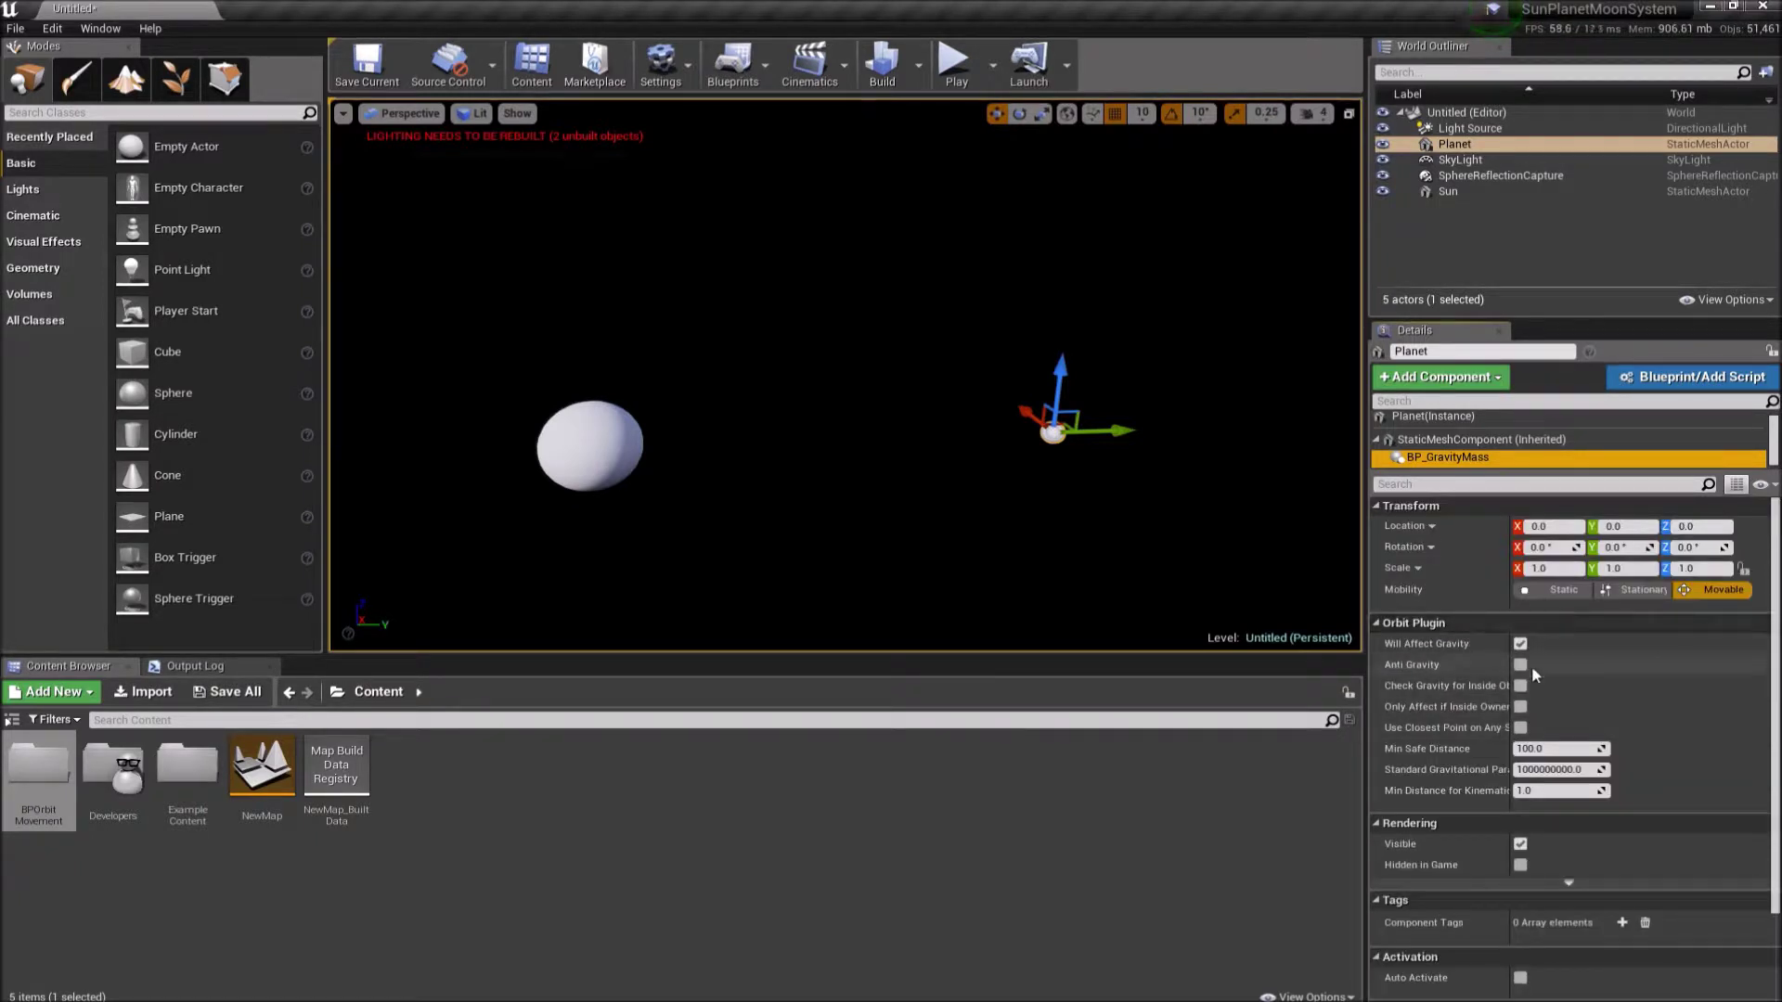
{"action": "left_click", "coordinate": [1434, 416]}
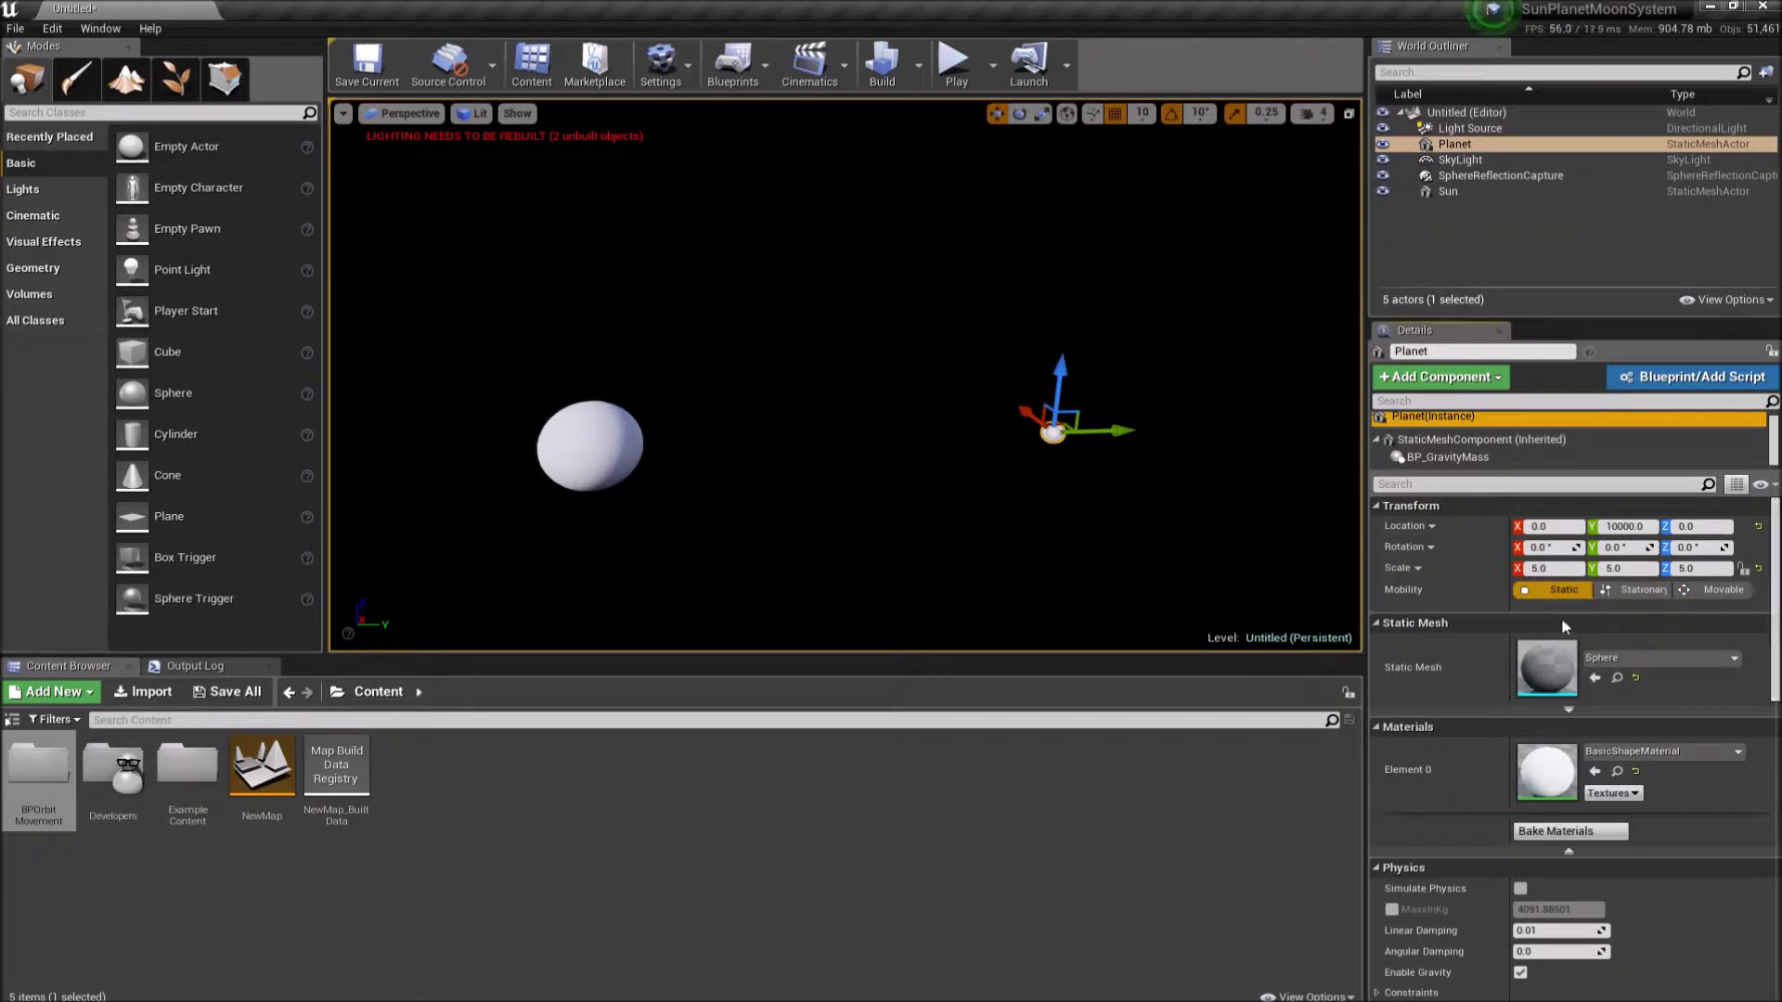
- Select the Sun, check its BP_GravityMass settings, and set its mobility to Movable
{"action": "left_click", "coordinate": [594, 457]}
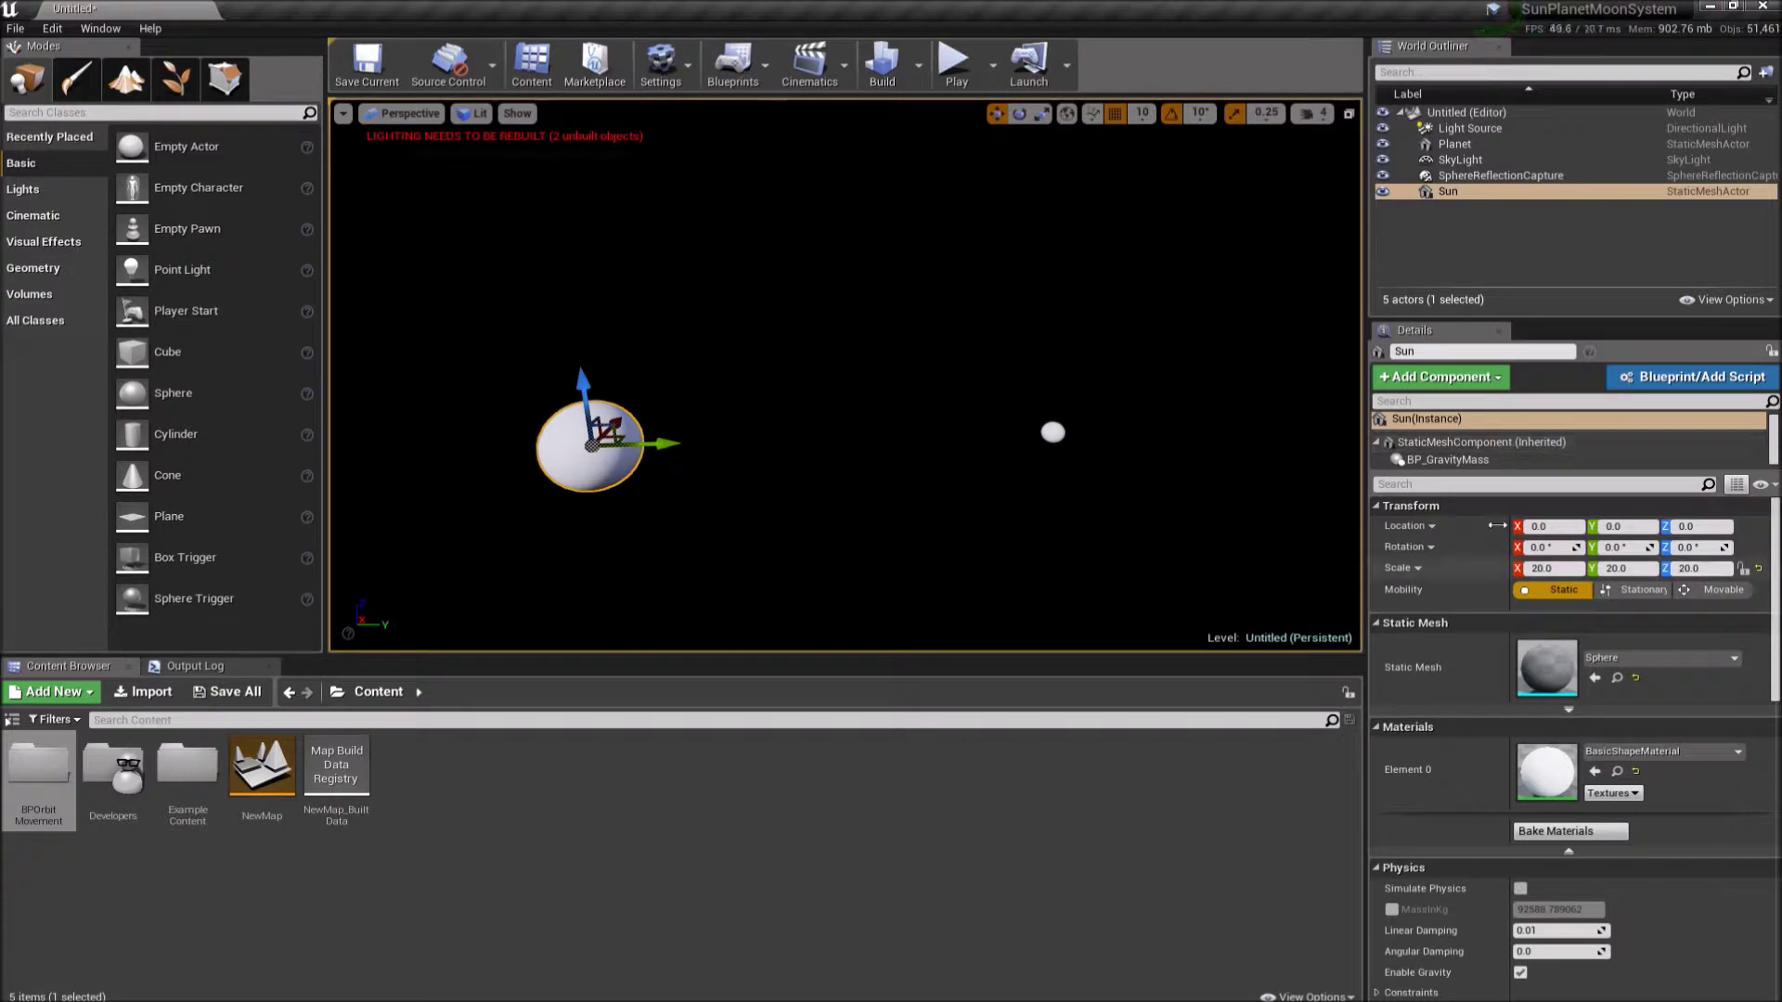
{"action": "left_click", "coordinate": [1448, 459]}
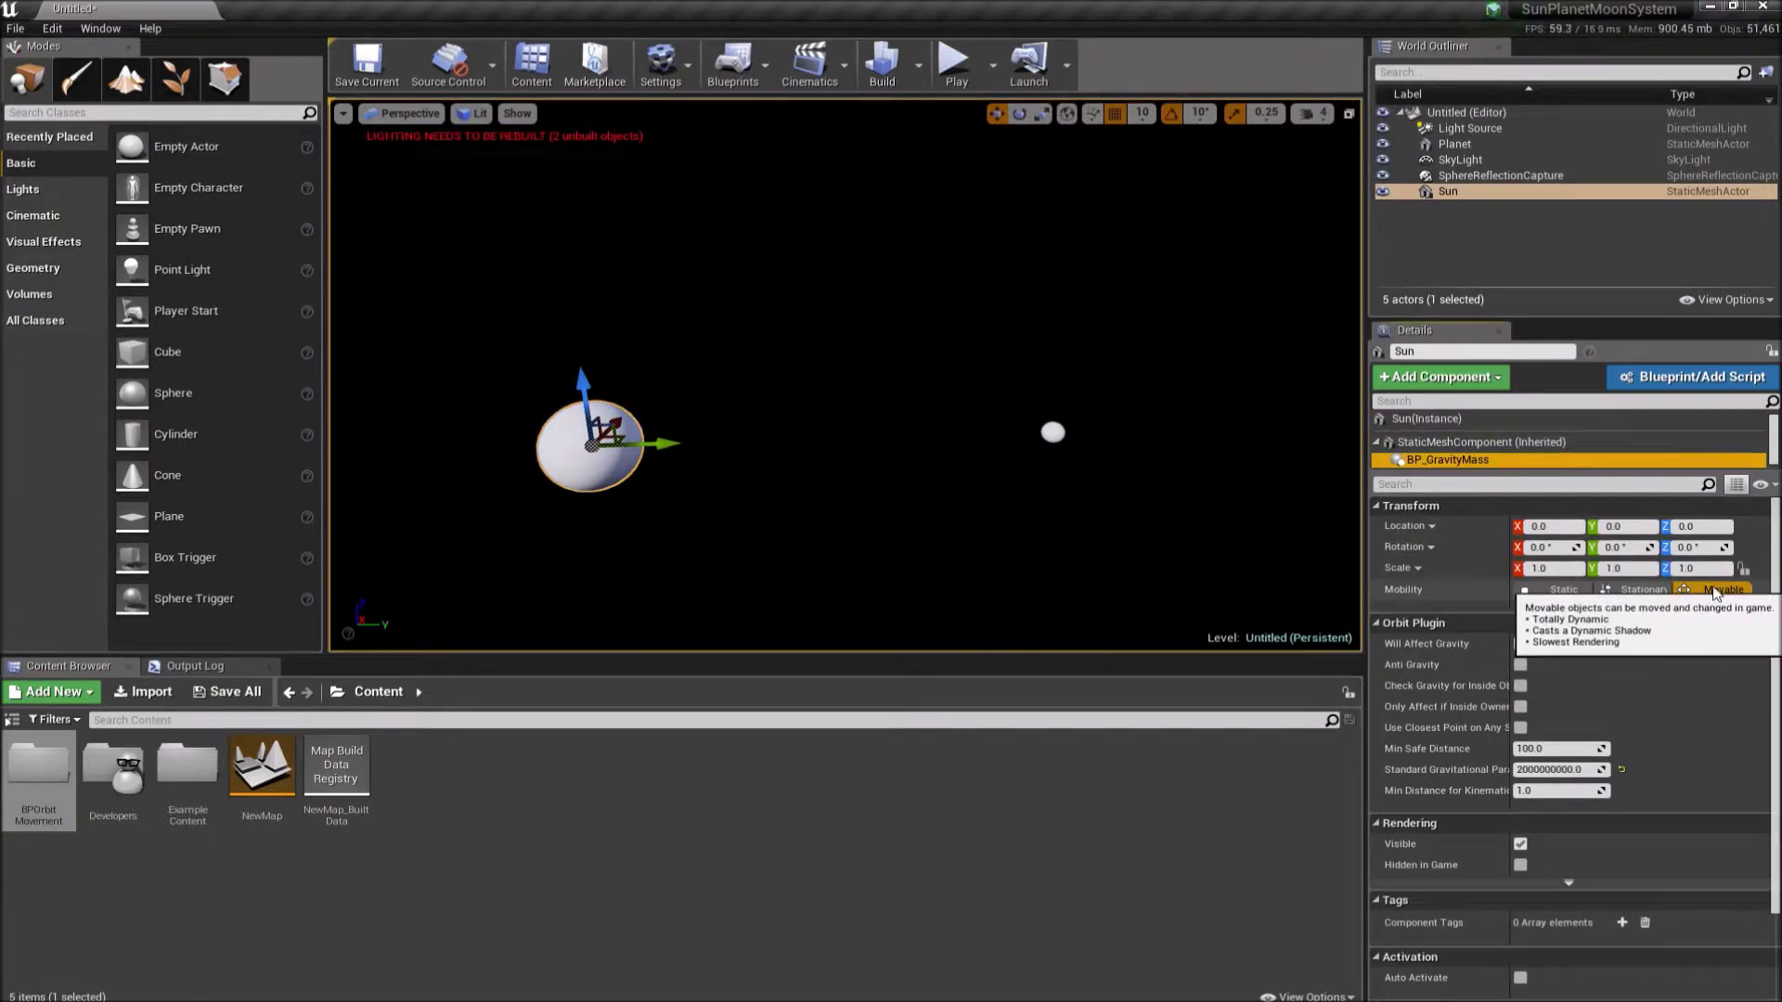
{"action": "left_click", "coordinate": [1422, 420]}
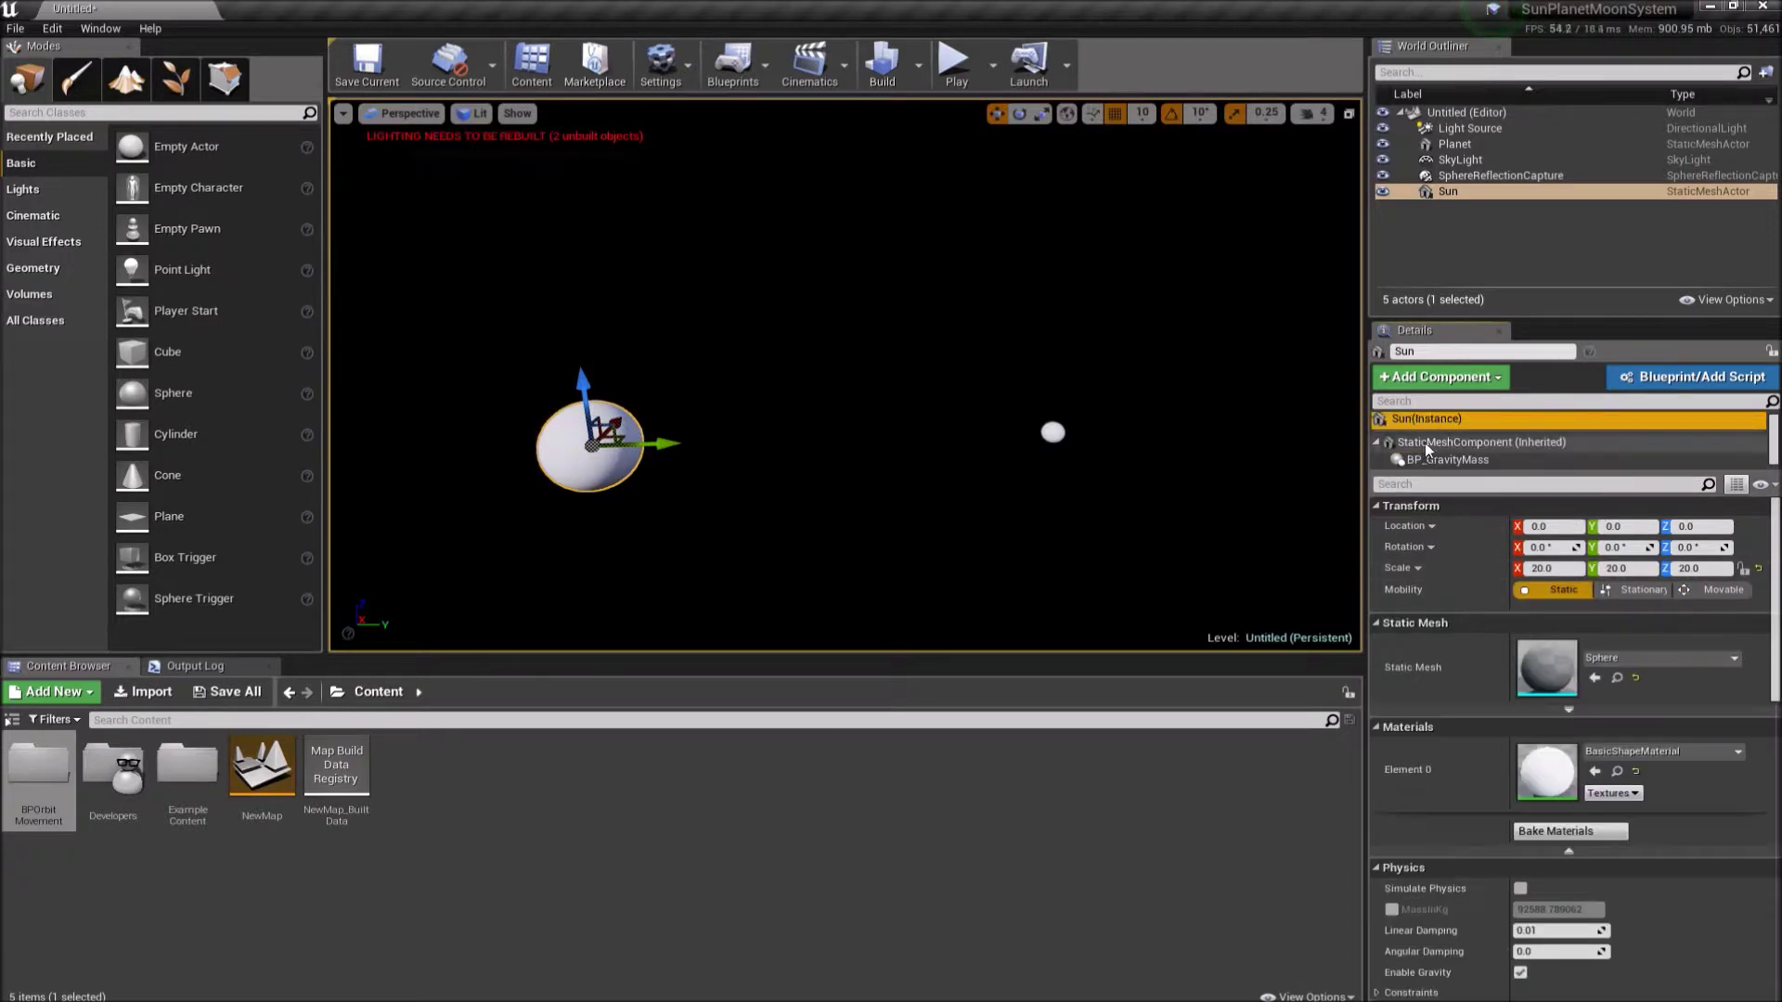
{"action": "left_click", "coordinate": [1719, 591]}
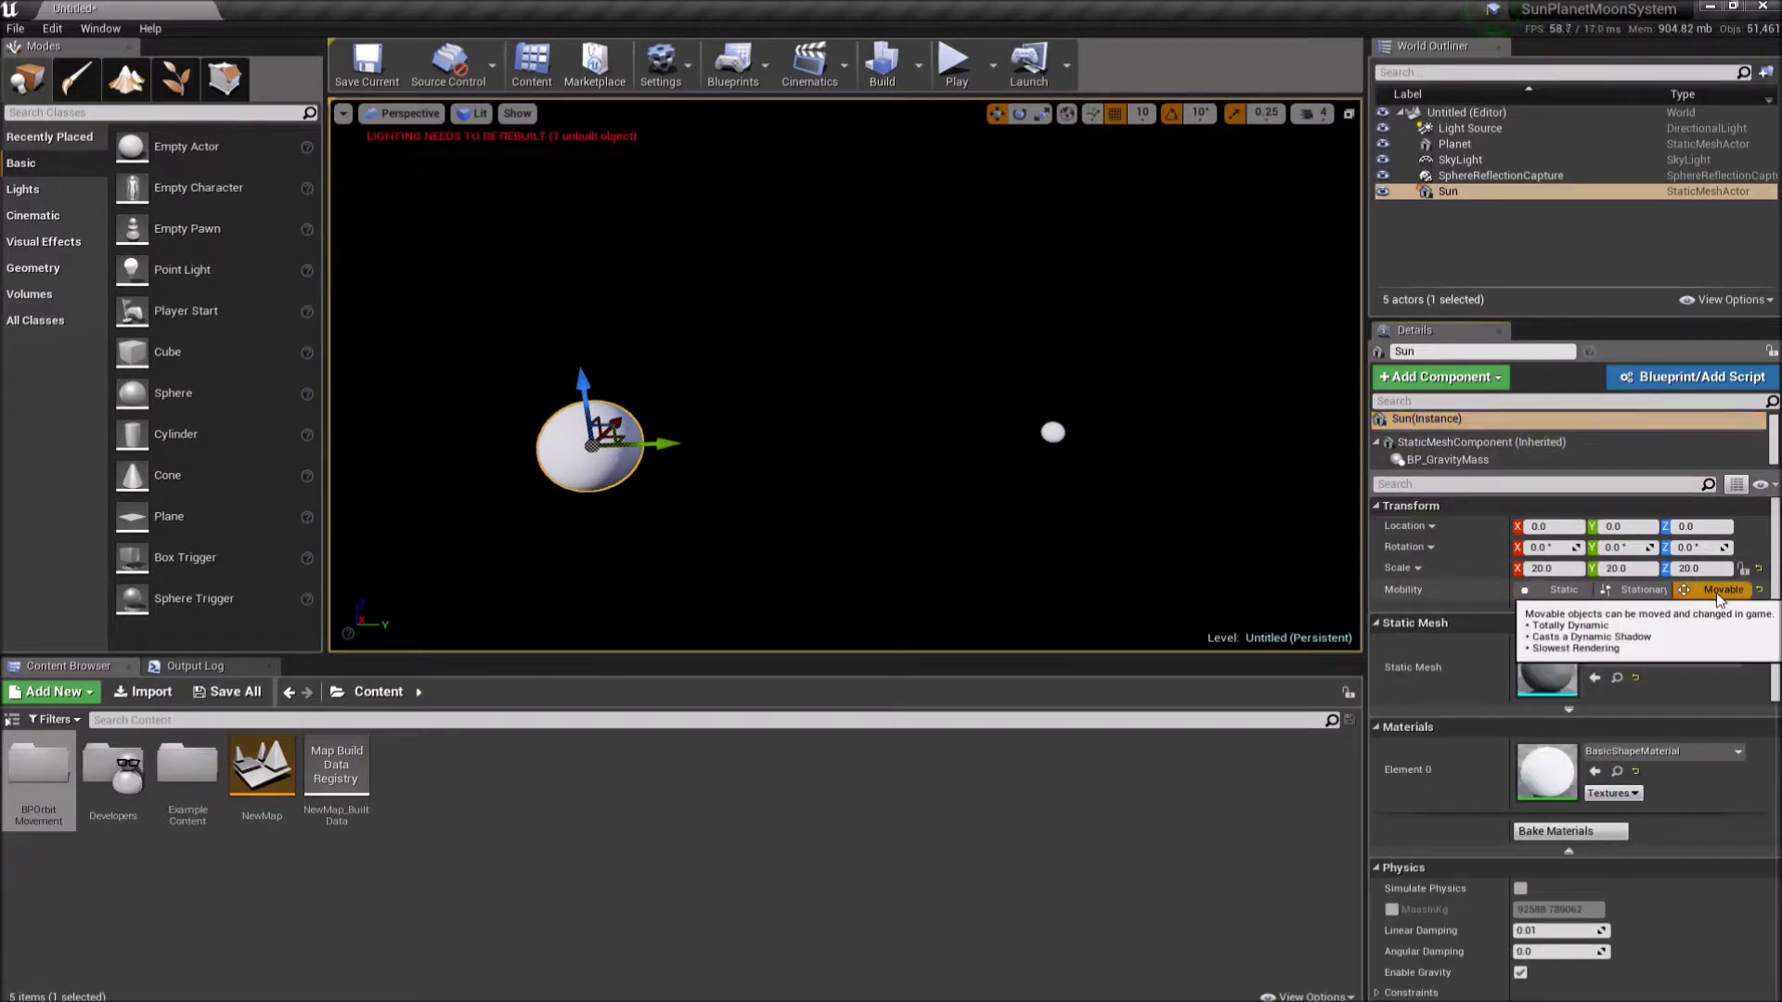
- Set the Planet's mobility to Movable and show its BP_GravityMass settings
{"action": "left_click", "coordinate": [1052, 433]}
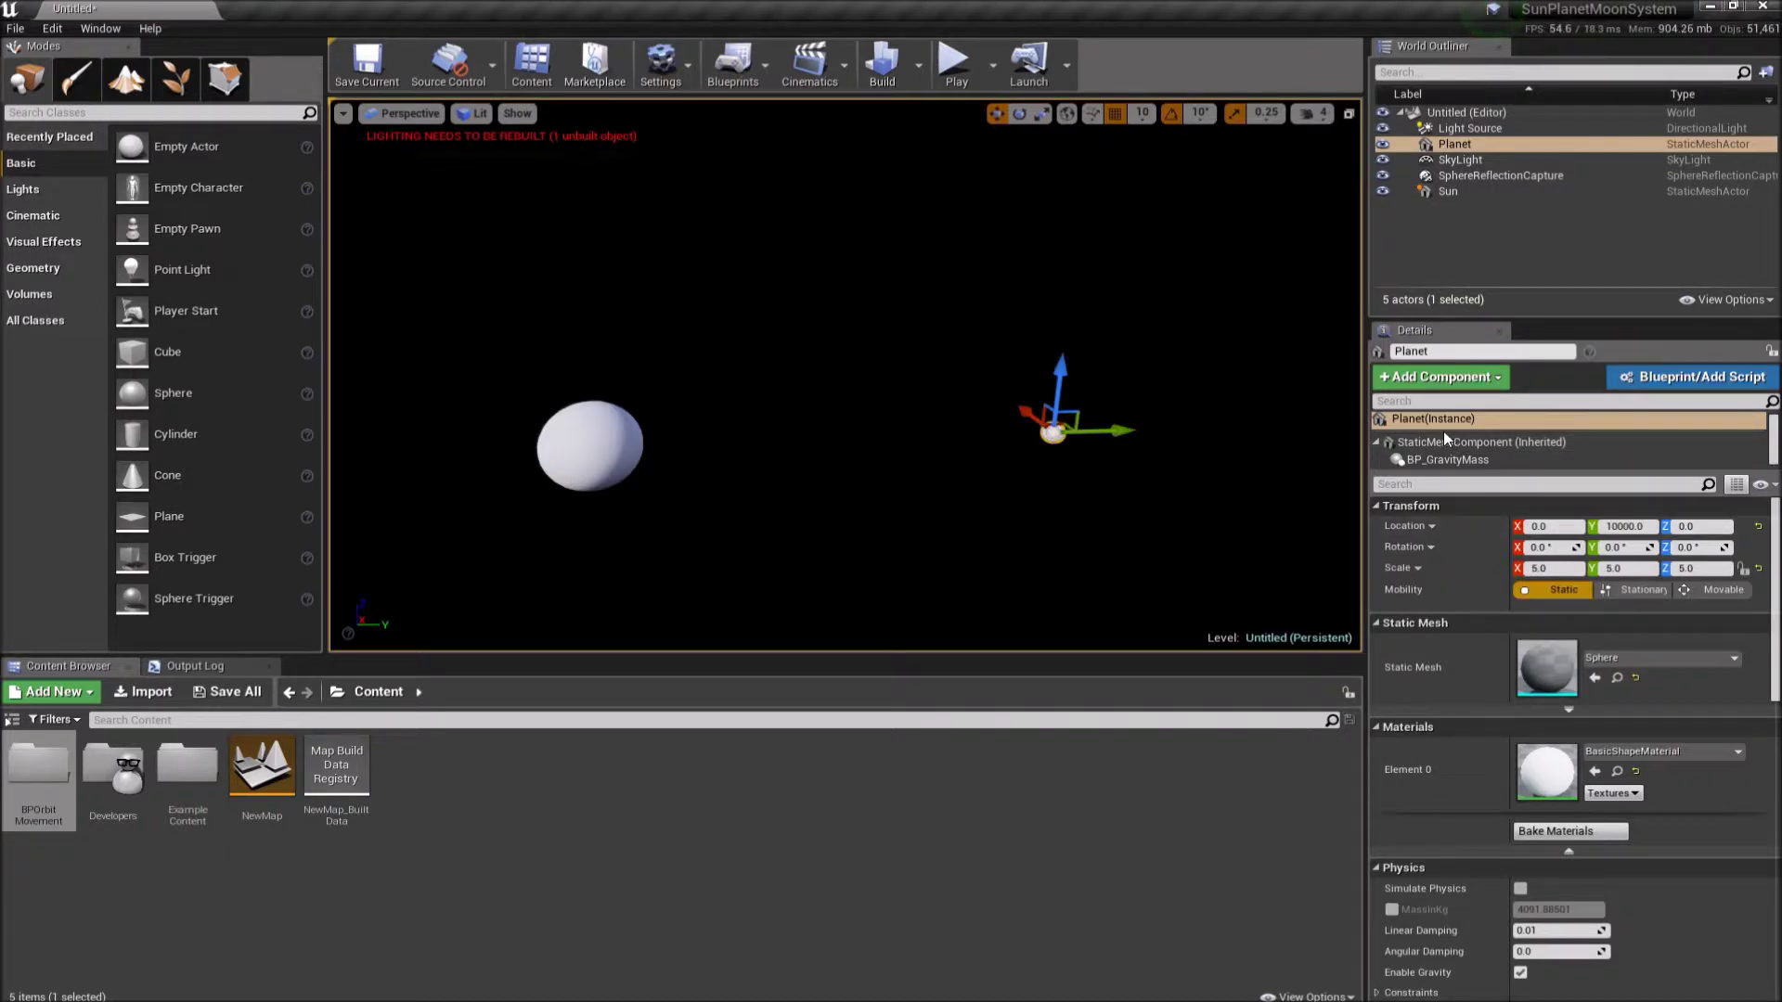
{"action": "left_click", "coordinate": [1723, 591]}
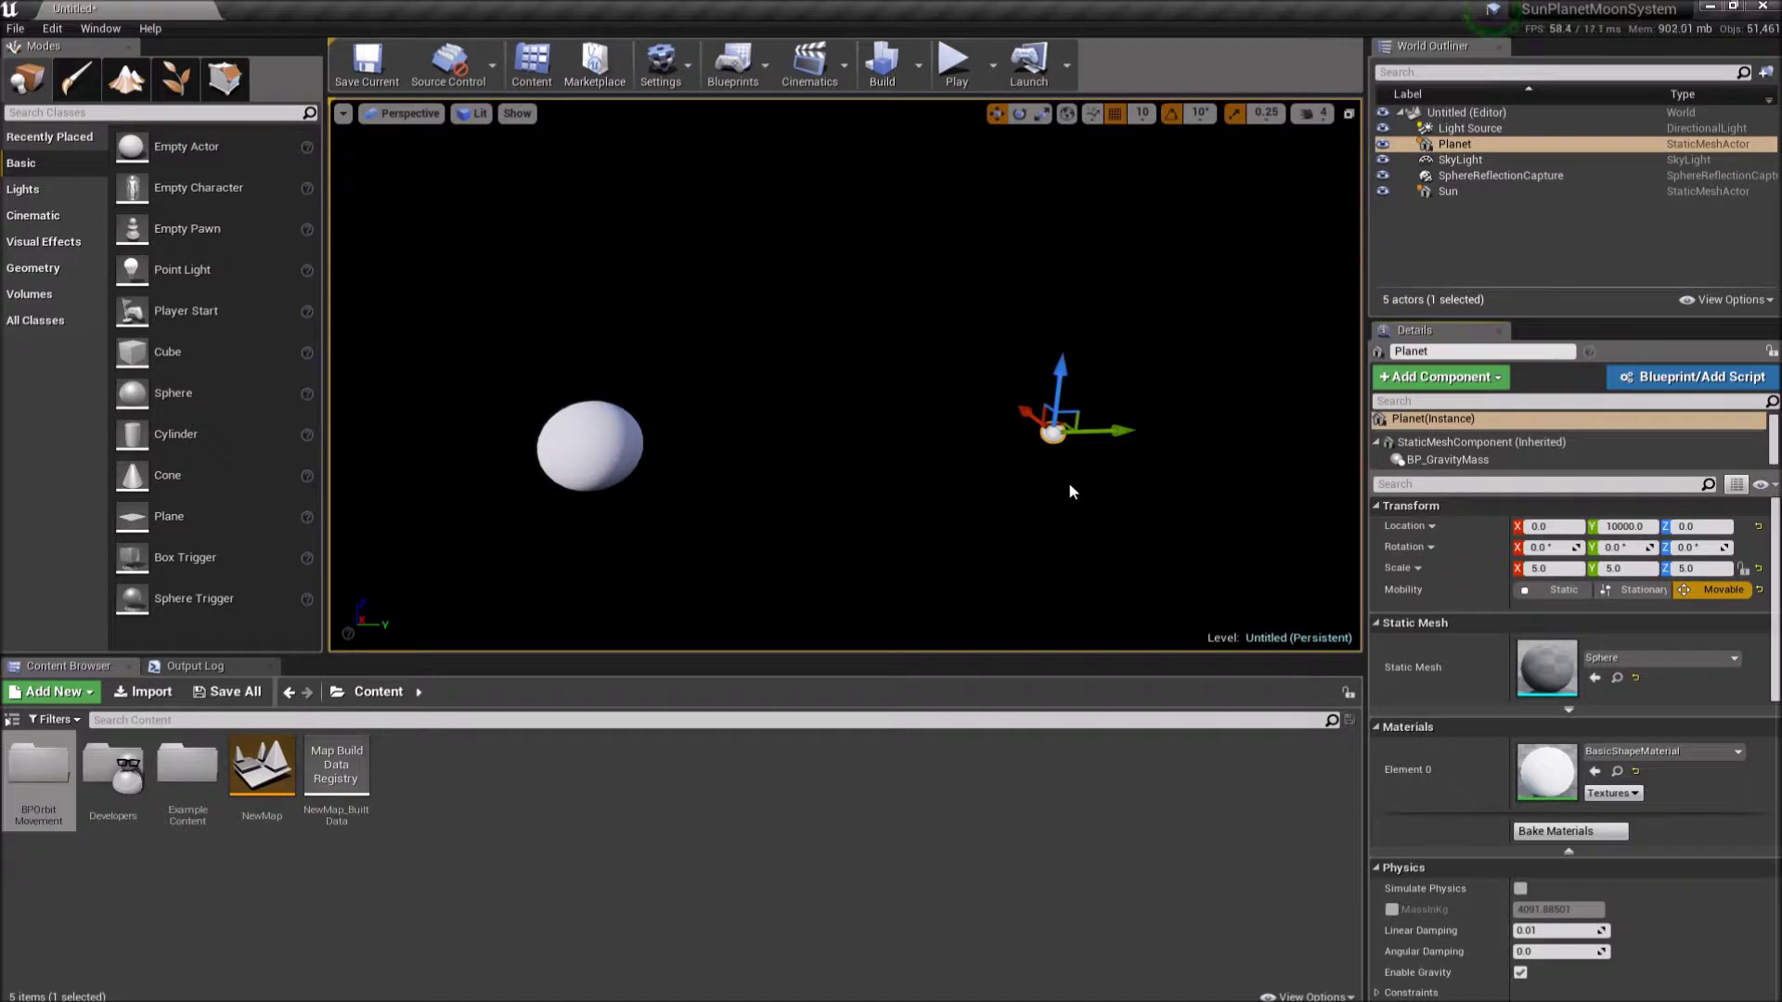
{"action": "right_click_drag", "start_coordinate": [1067, 484], "coordinate": [1025, 499]}
{"action": "left_click", "coordinate": [1026, 499]}
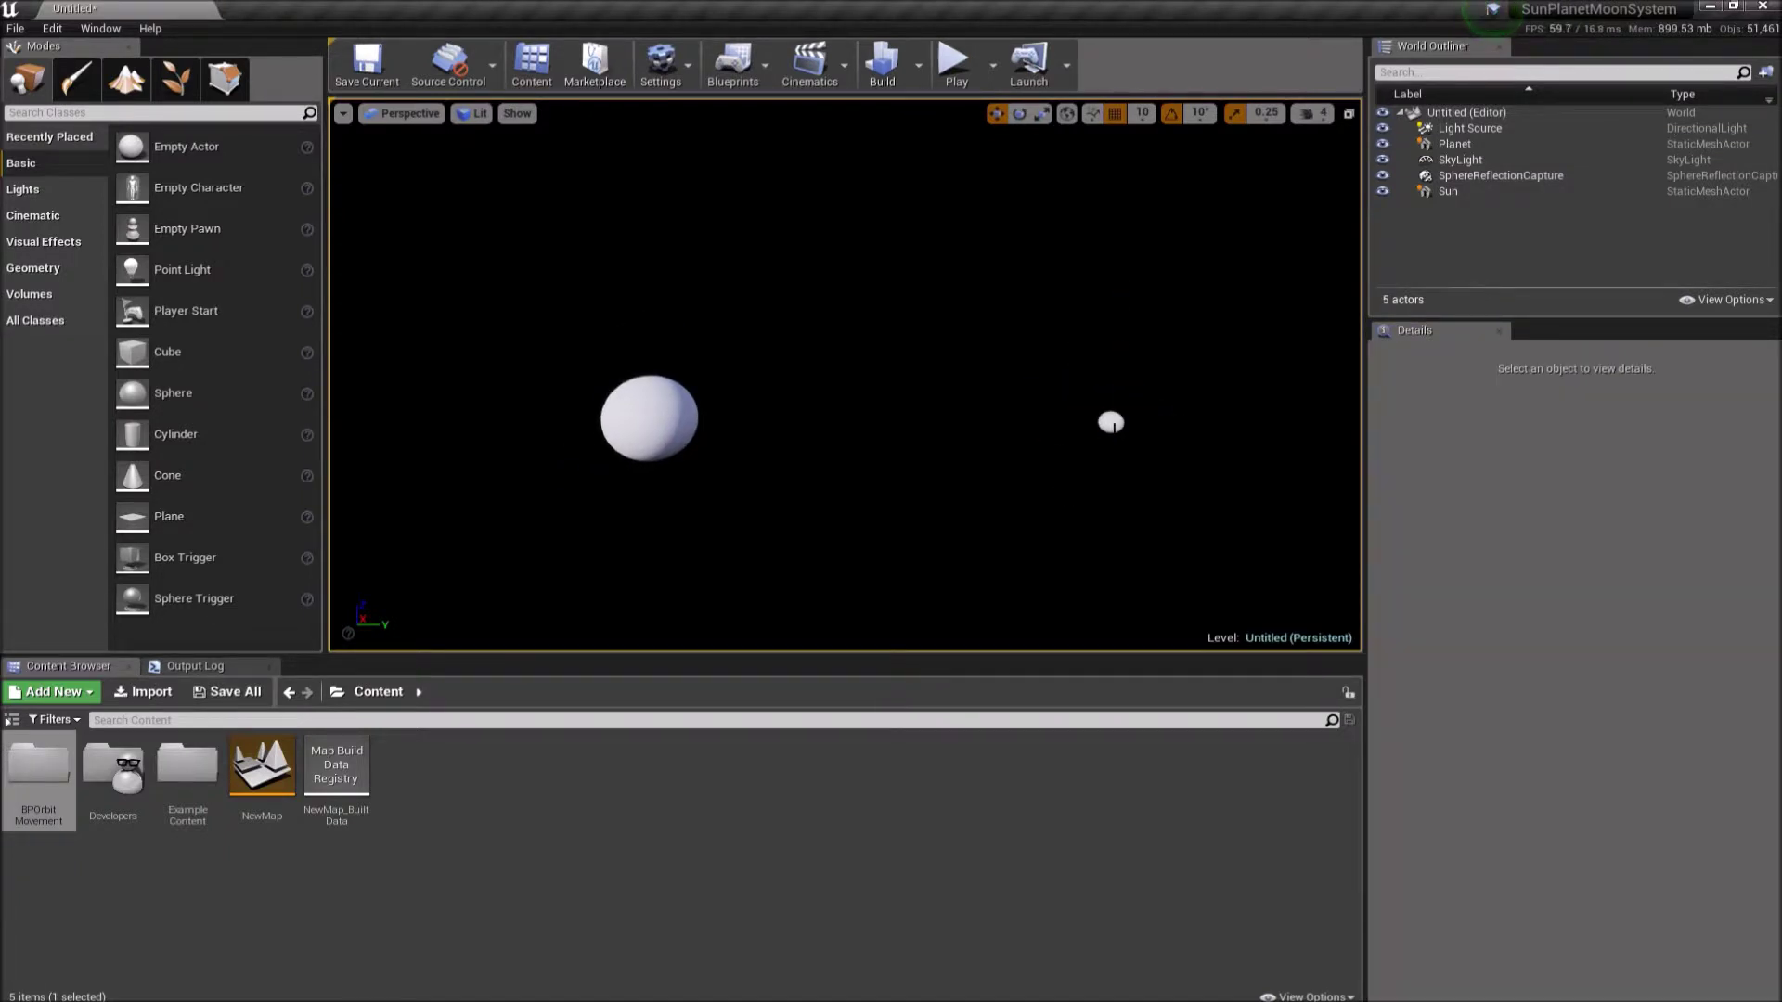
{"action": "left_click", "coordinate": [1111, 422]}
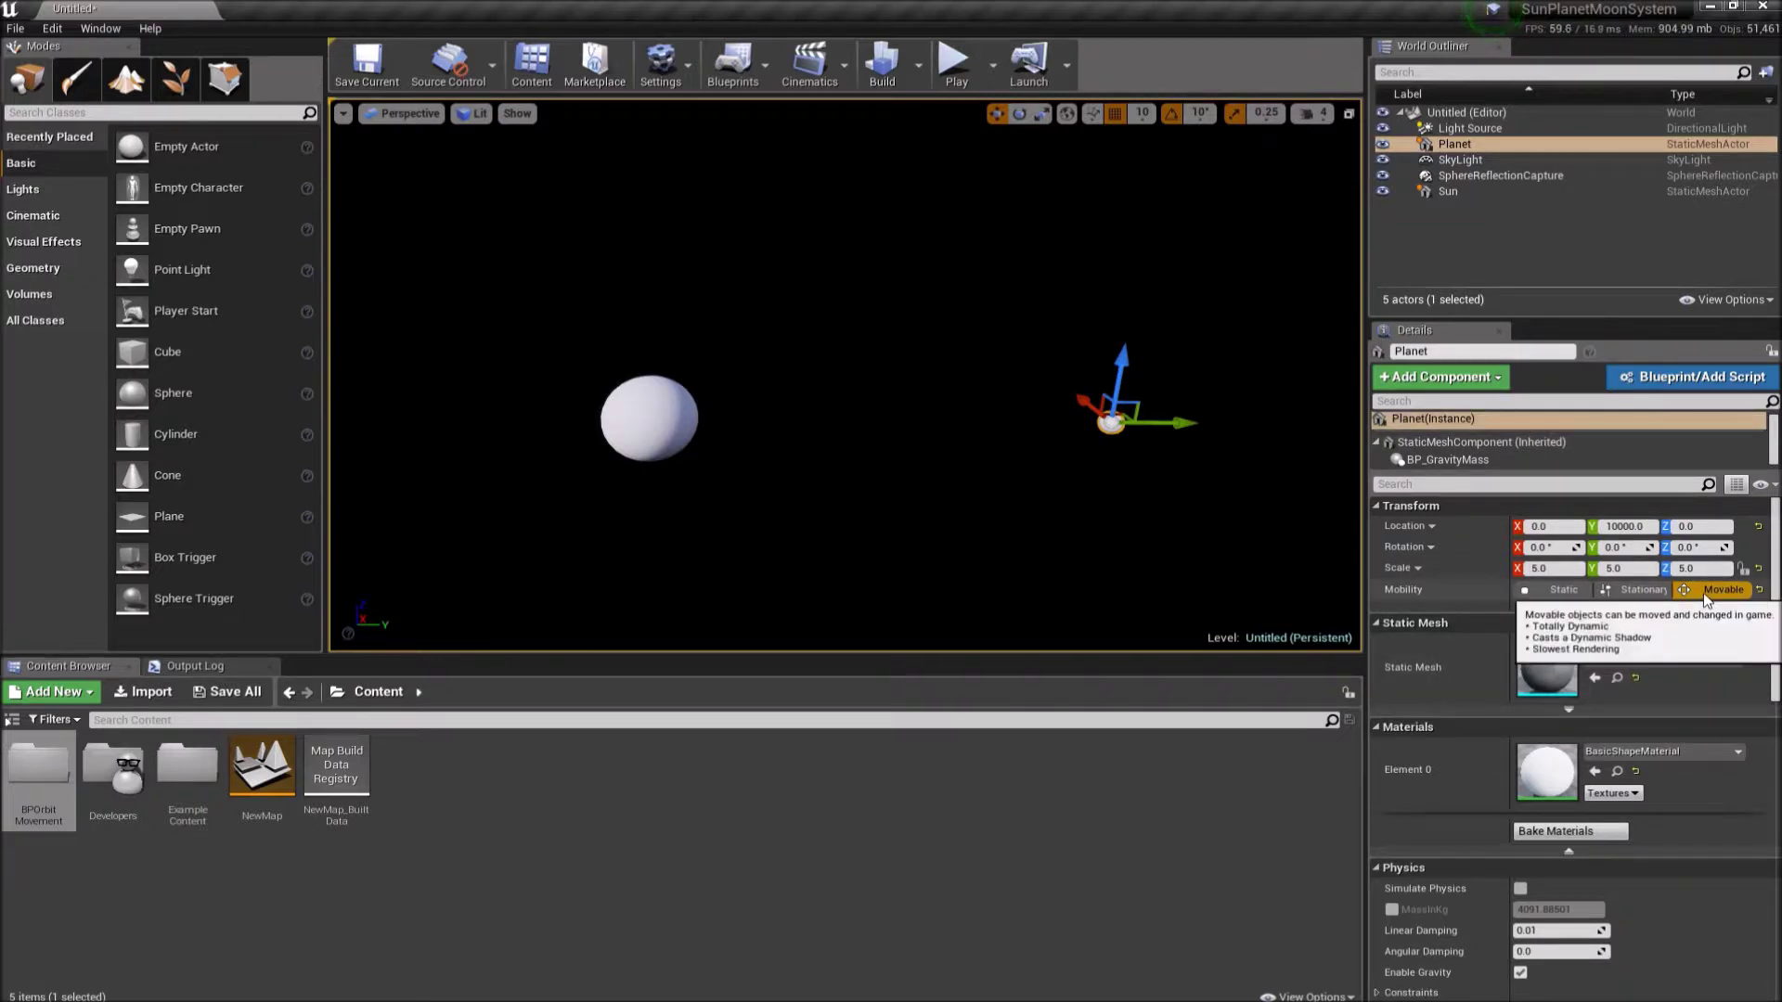
{"action": "left_click", "coordinate": [1444, 460]}
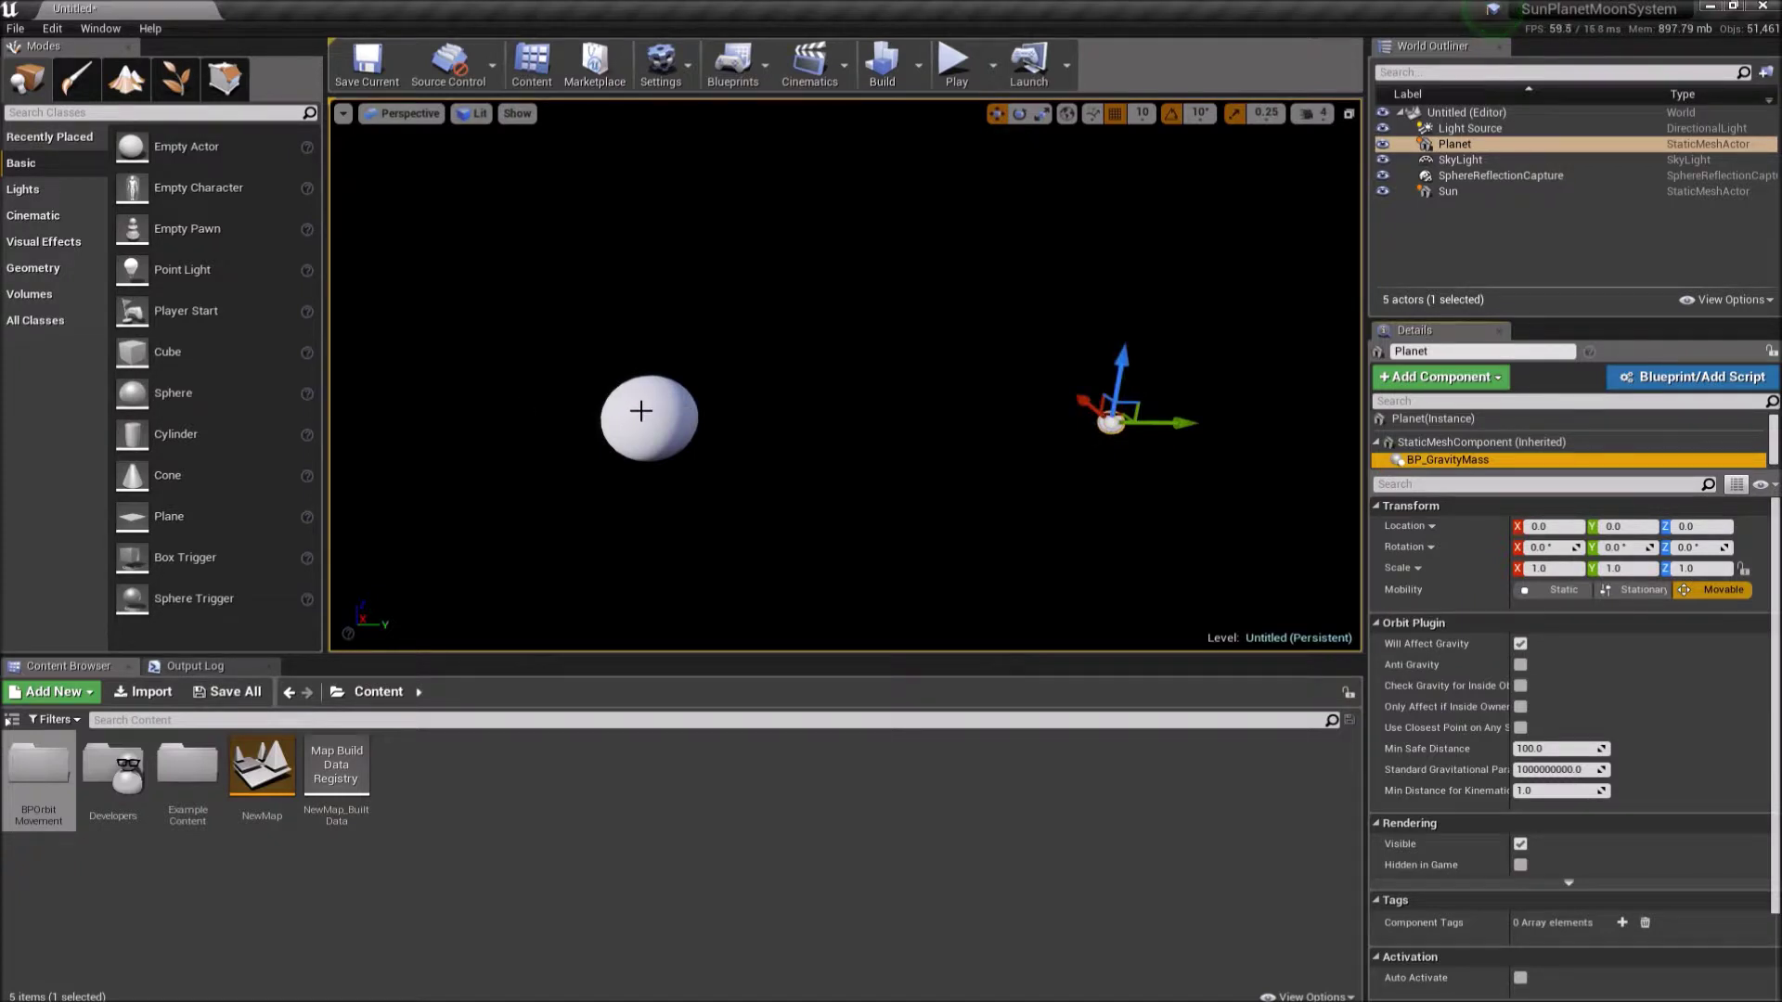
- Add a BP Orbit Movement Component to the Planet, keeping the name BP_OrbitMovement
{"action": "left_click", "coordinate": [1441, 377]}
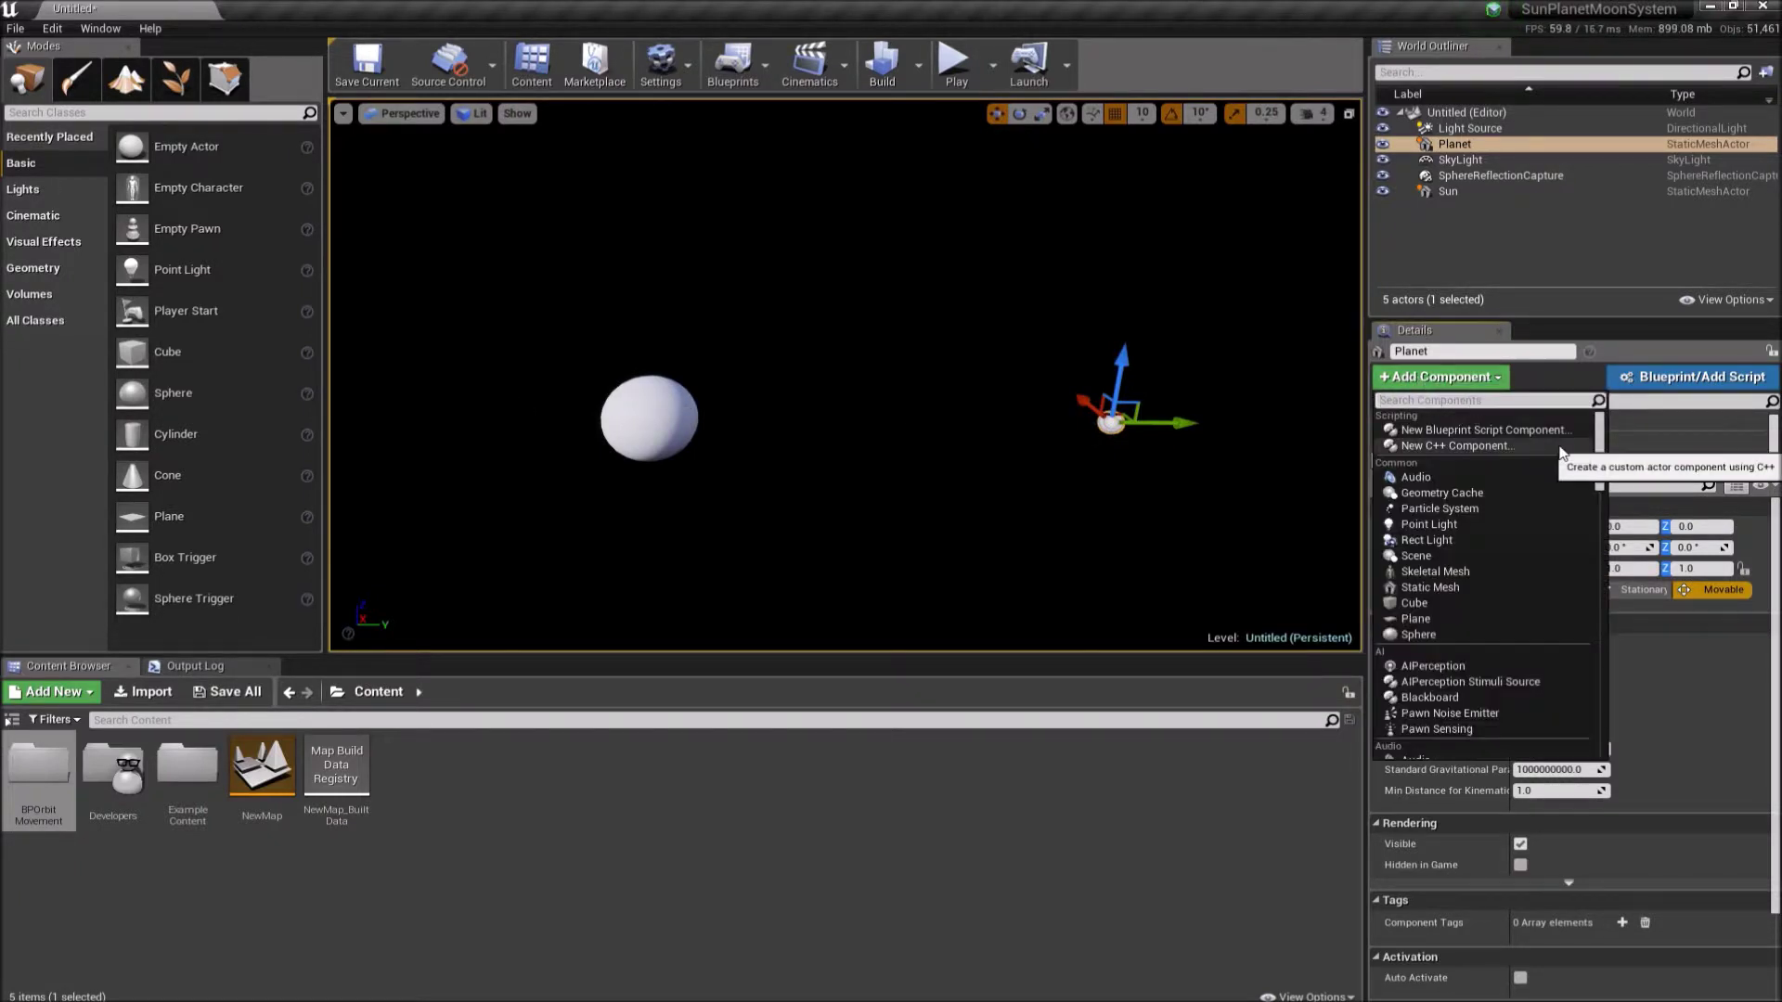
{"action": "type", "text": "gravit"}
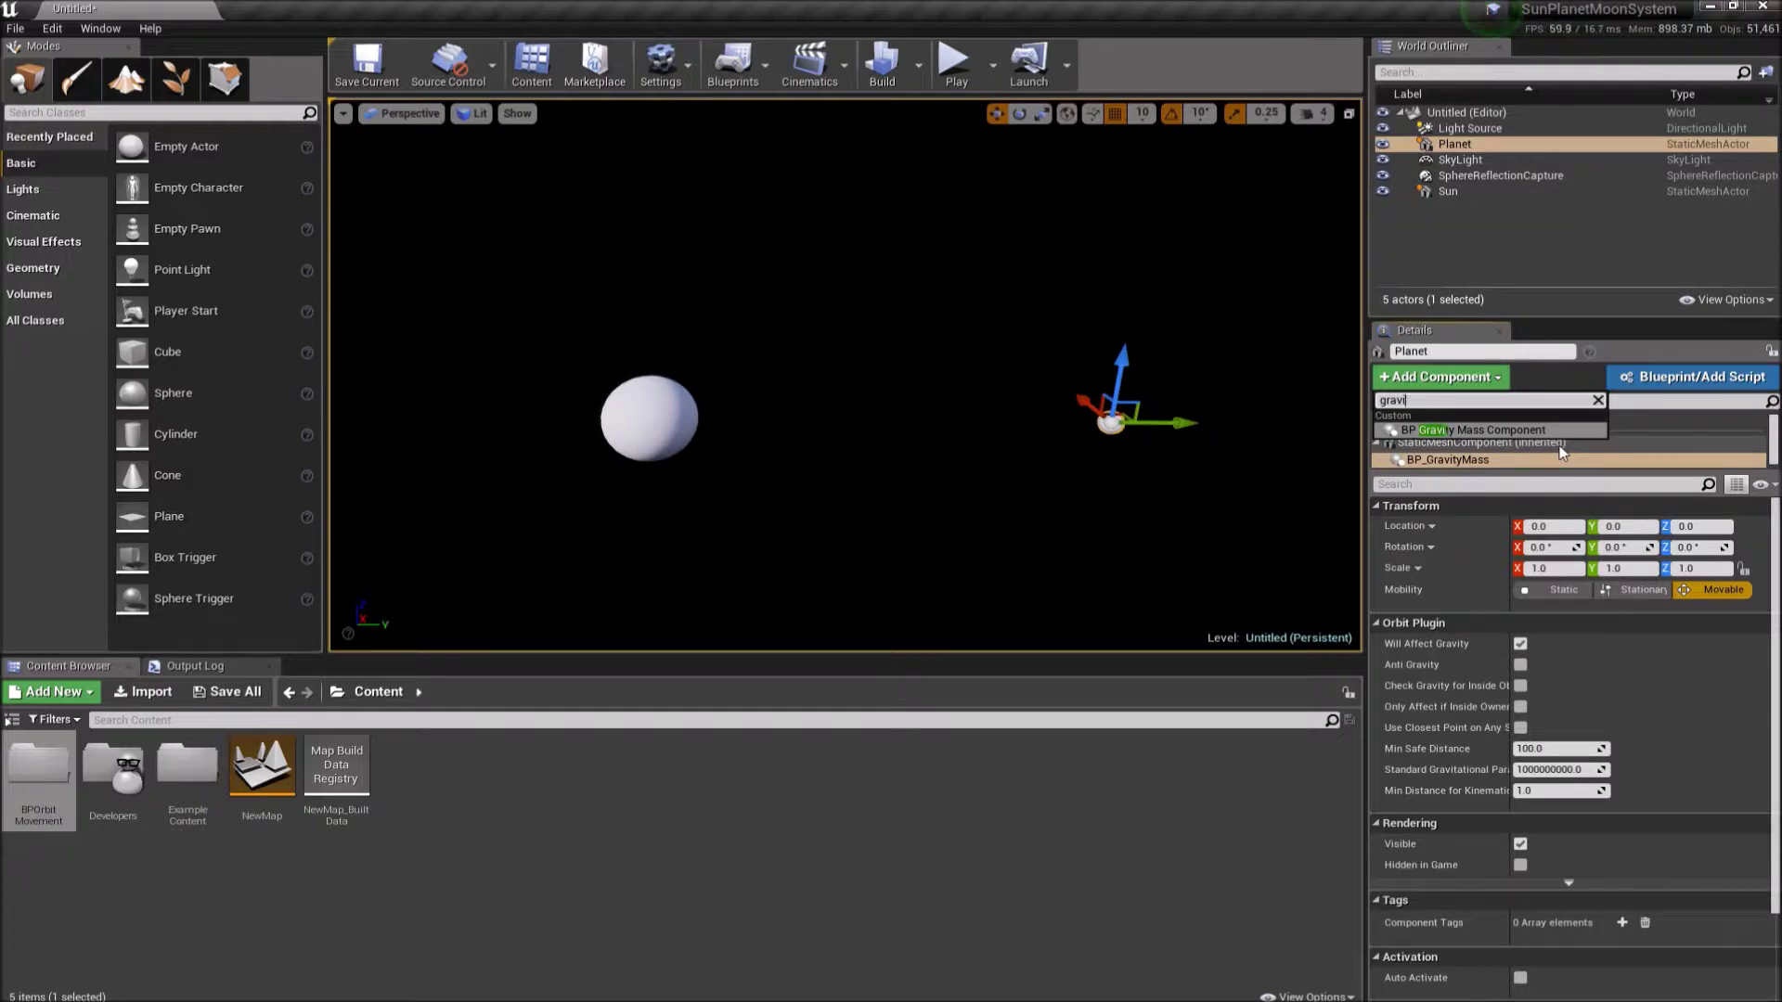
{"action": "key", "text": "BackSpace"}
{"action": "key", "text": "BackSpace"}
{"action": "key", "text": "BackSpace"}
{"action": "key", "text": "BackSpace"}
{"action": "key", "text": "BackSpace"}
{"action": "type", "text": "or"}
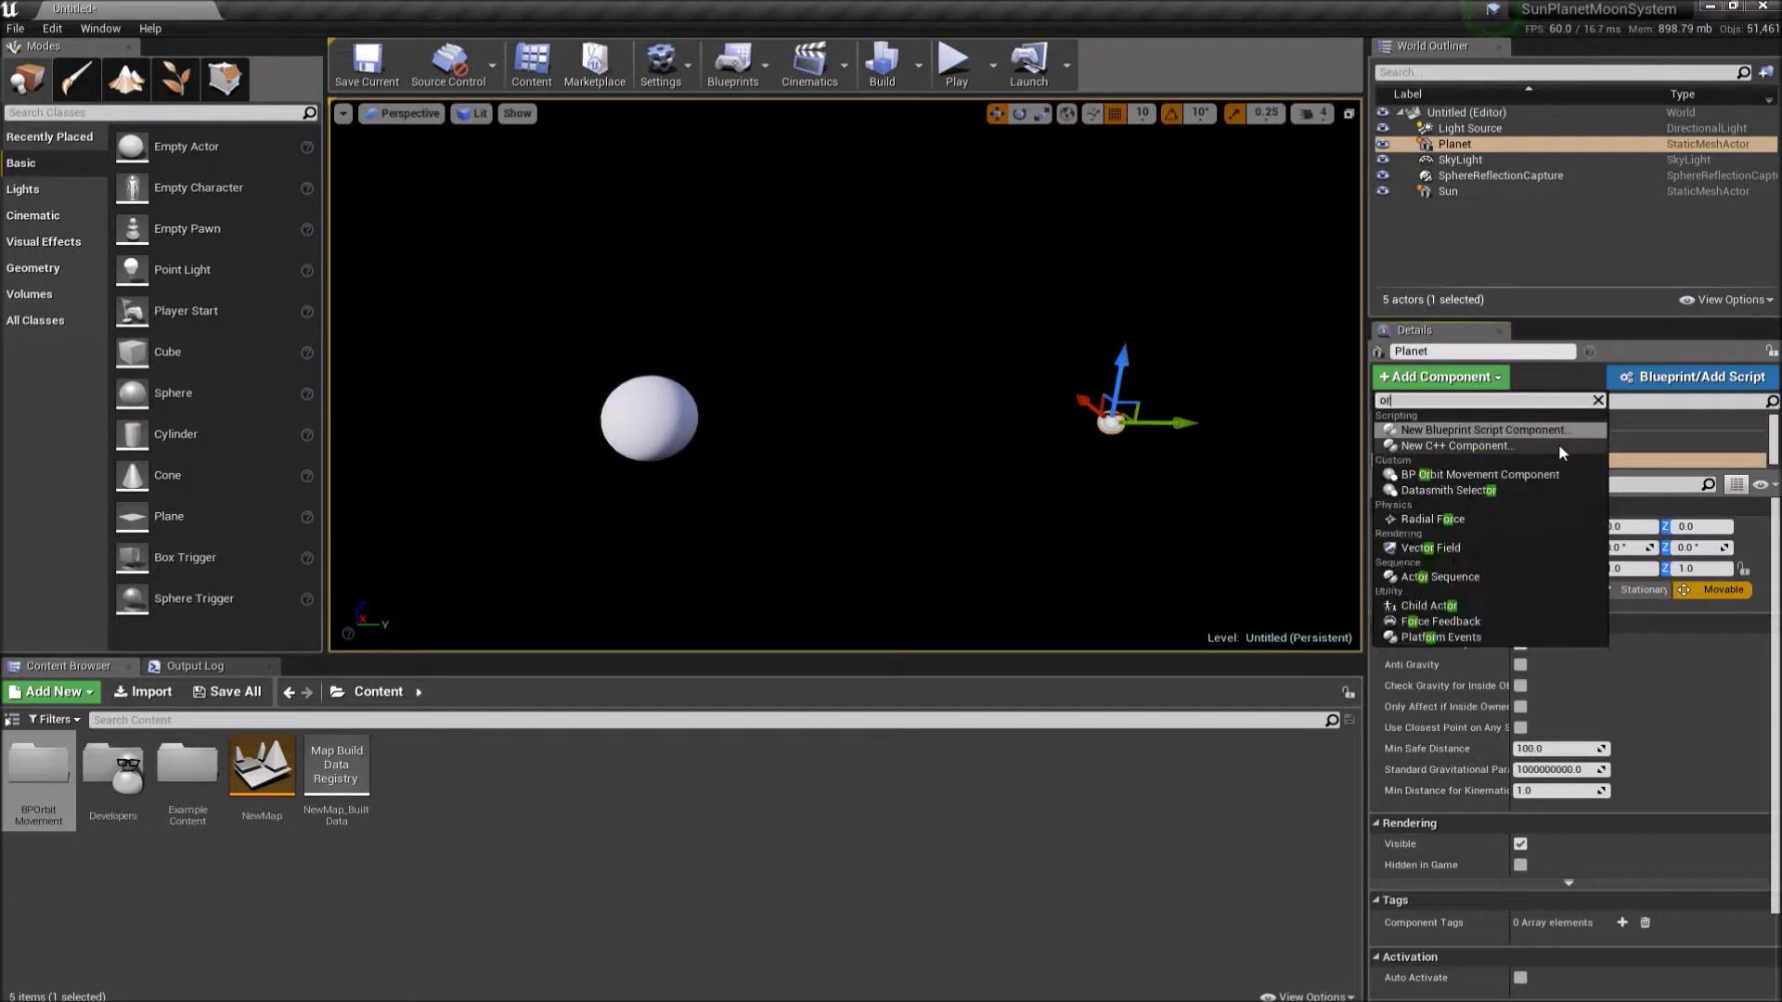
{"action": "type", "text": "bi"}
{"action": "left_click", "coordinate": [1522, 431]}
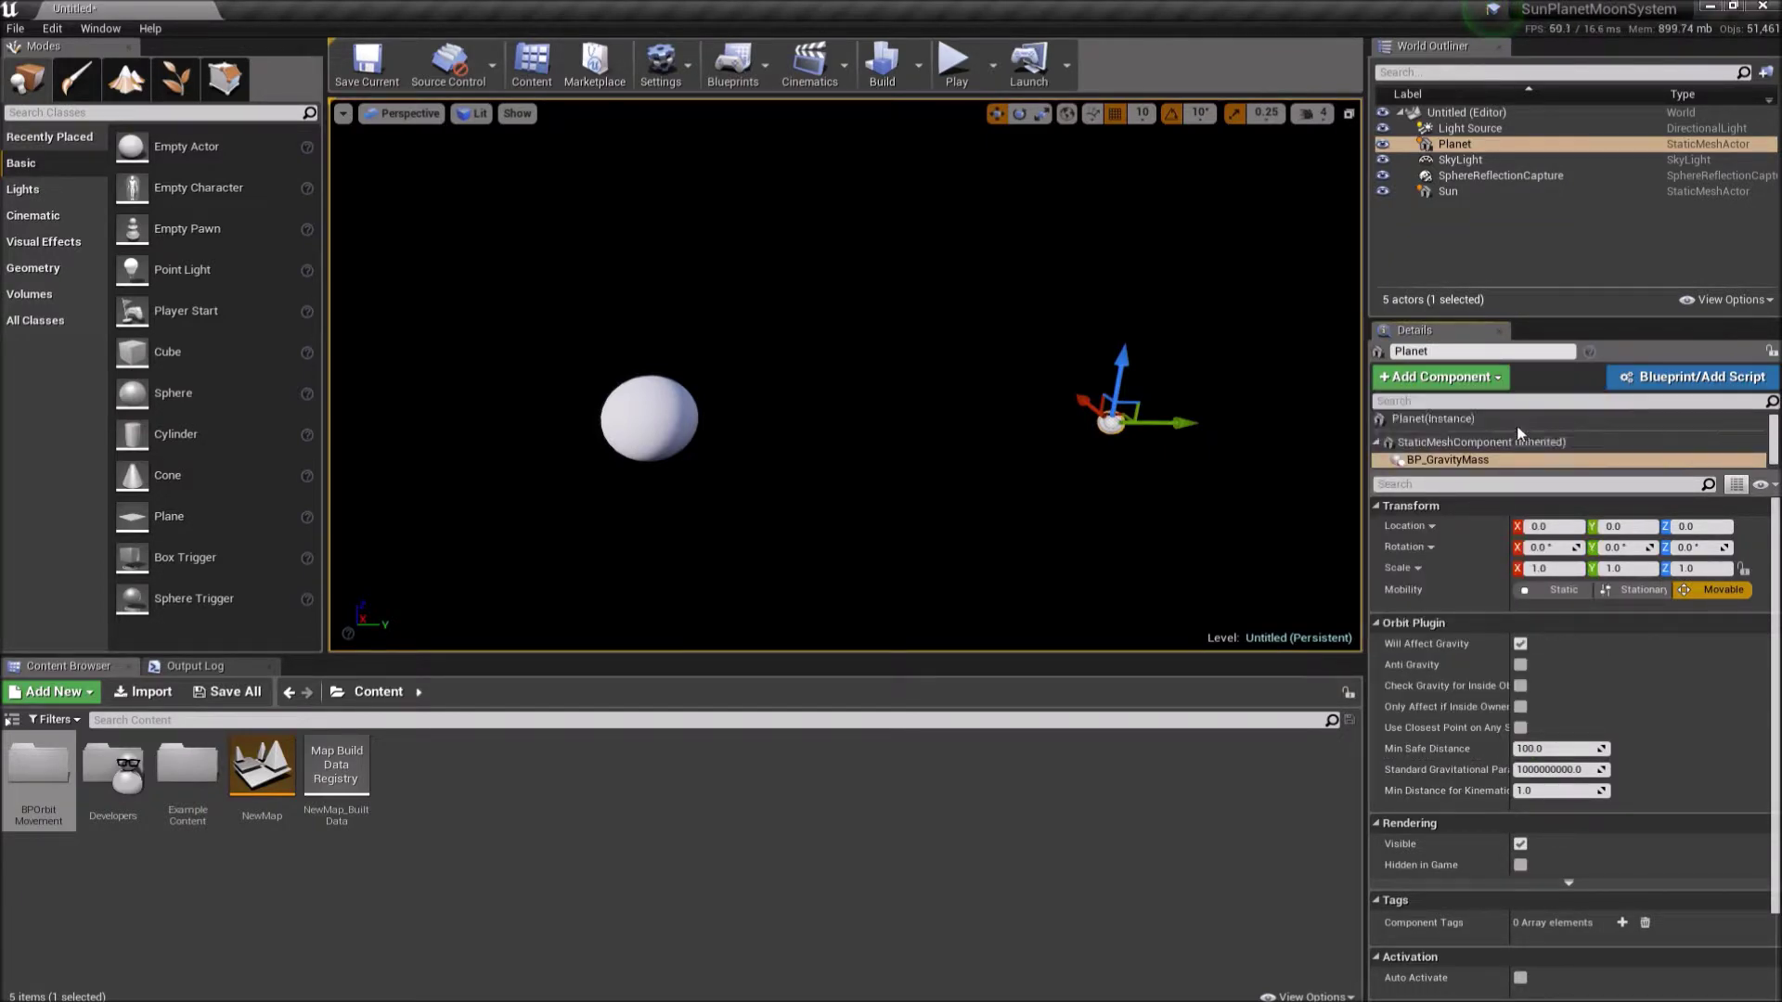
{"action": "key", "text": "Return"}
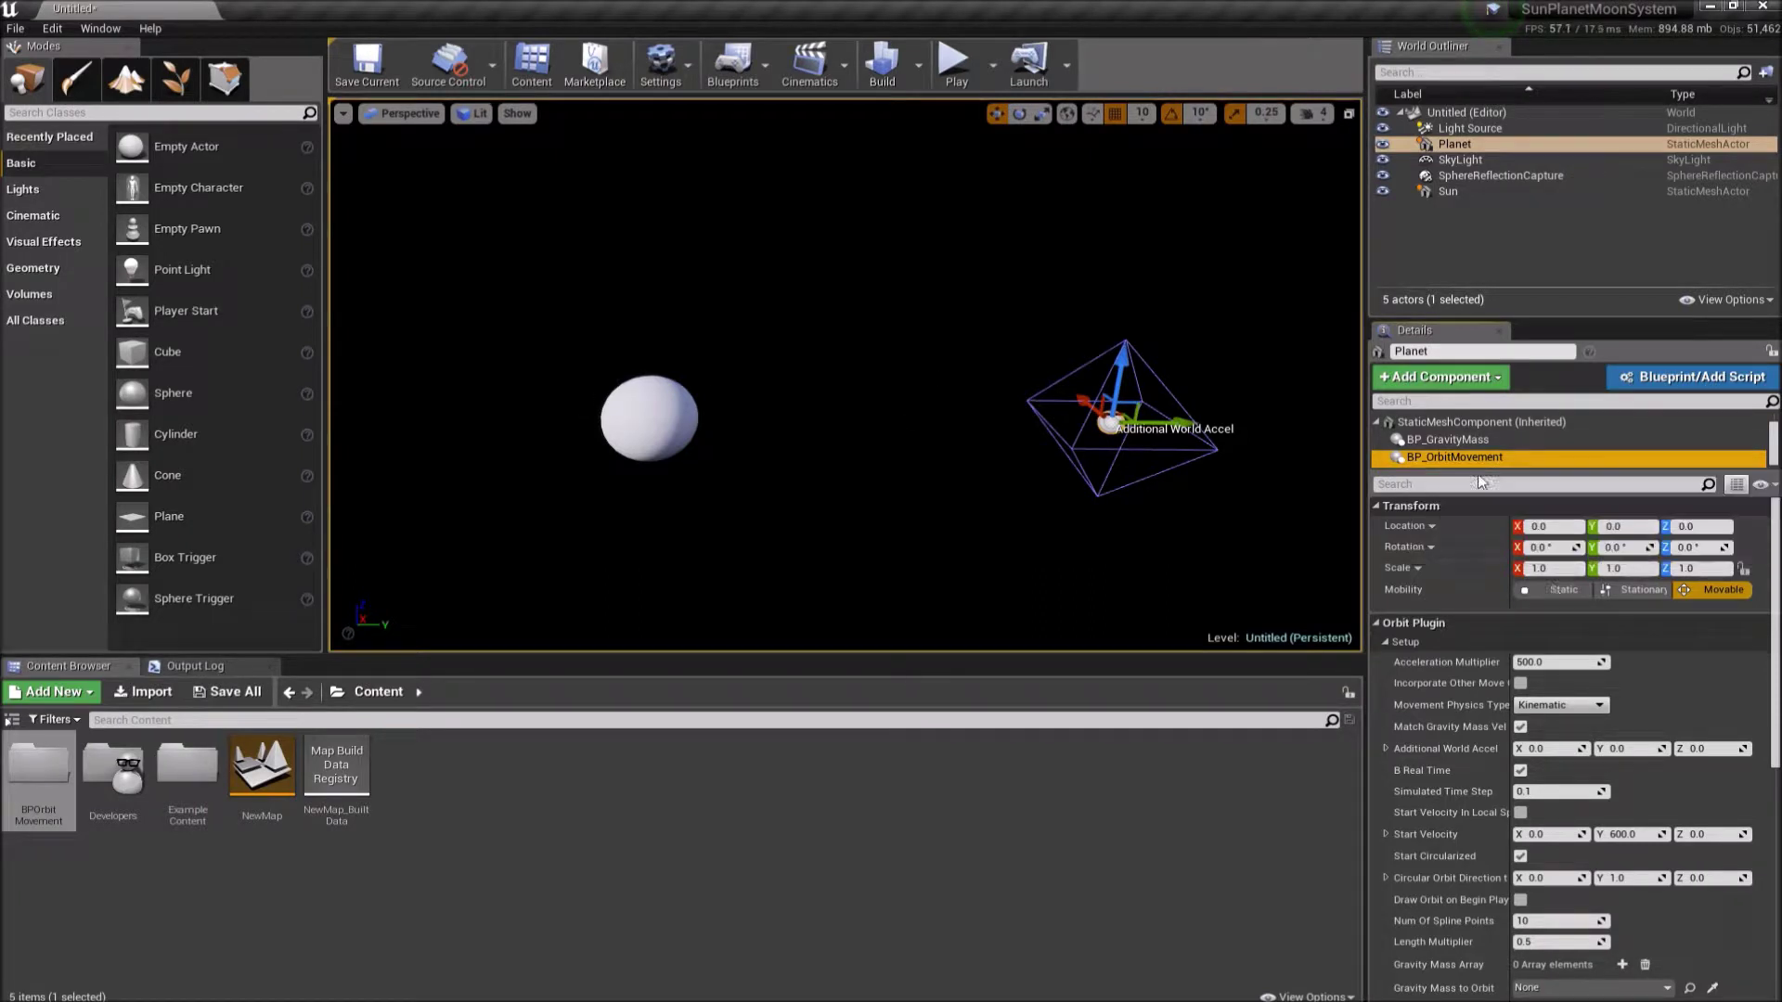
- Turn on Match Gravity Mass Vel in the Planet's orbit movement settings
{"action": "scroll", "coordinate": [1476, 640], "scroll_direction": "down", "scroll_amount": 1}
{"action": "scroll", "coordinate": [1635, 635], "scroll_direction": "up", "scroll_amount": 1}
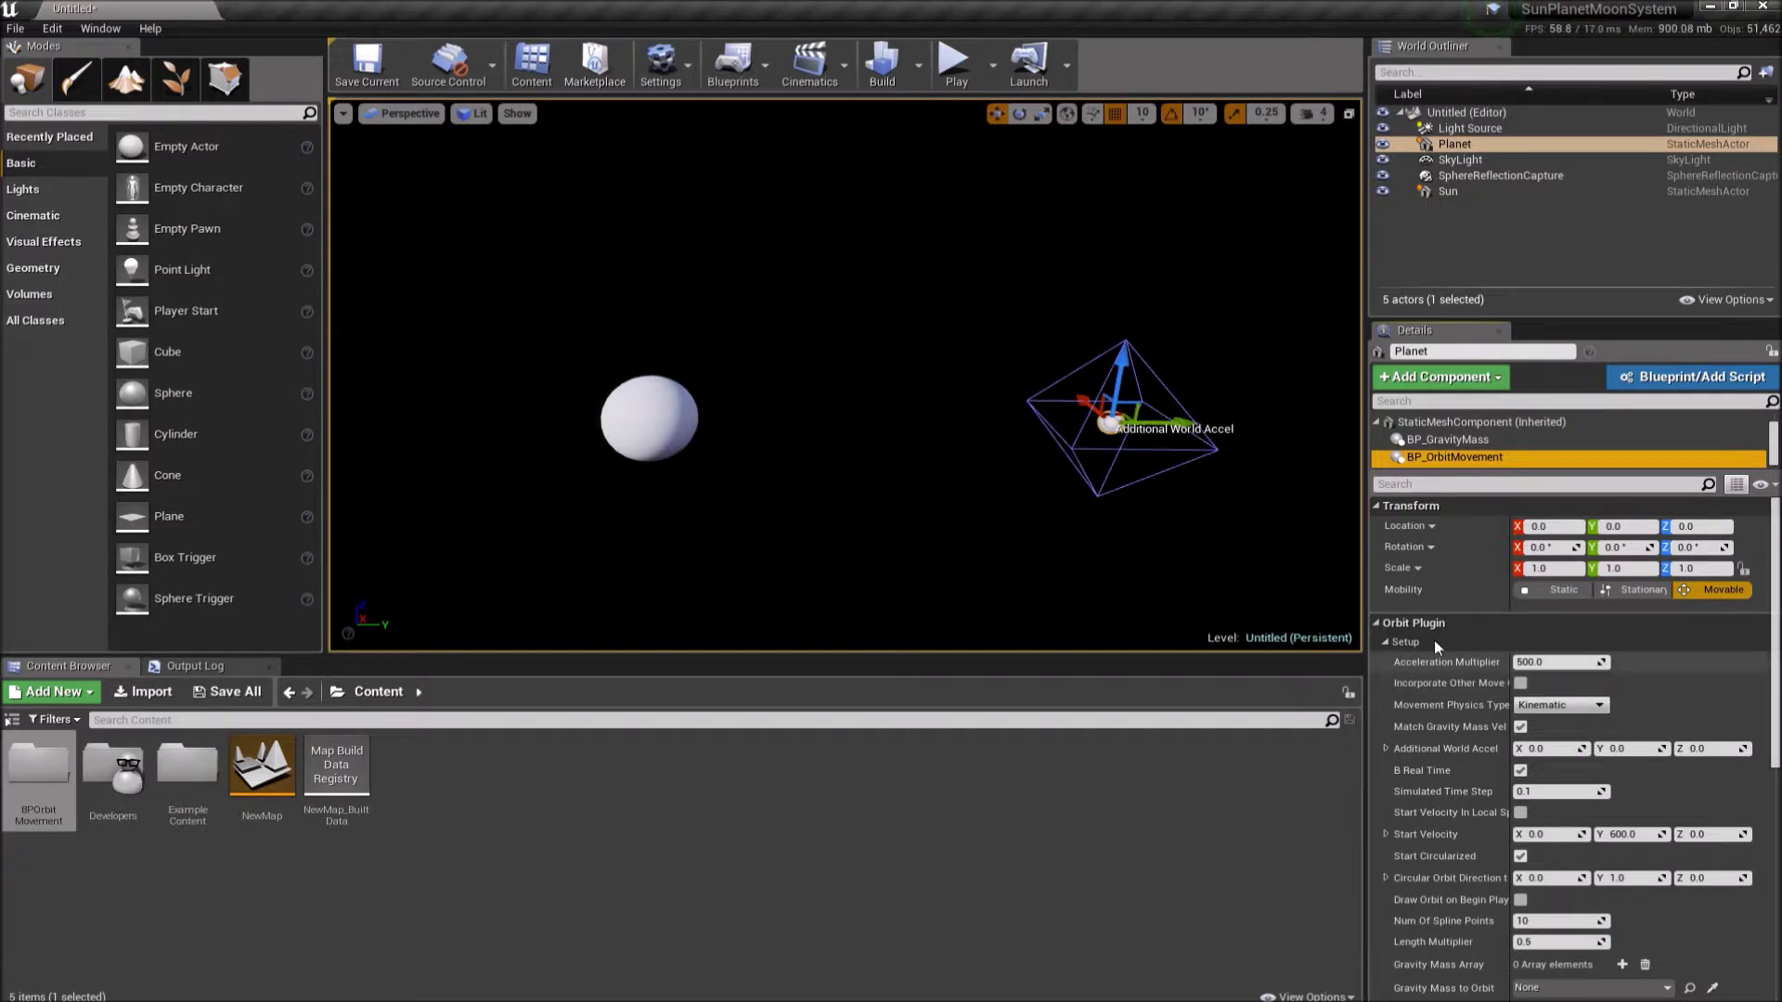
{"action": "scroll", "coordinate": [1483, 609], "scroll_direction": "down", "scroll_amount": 1}
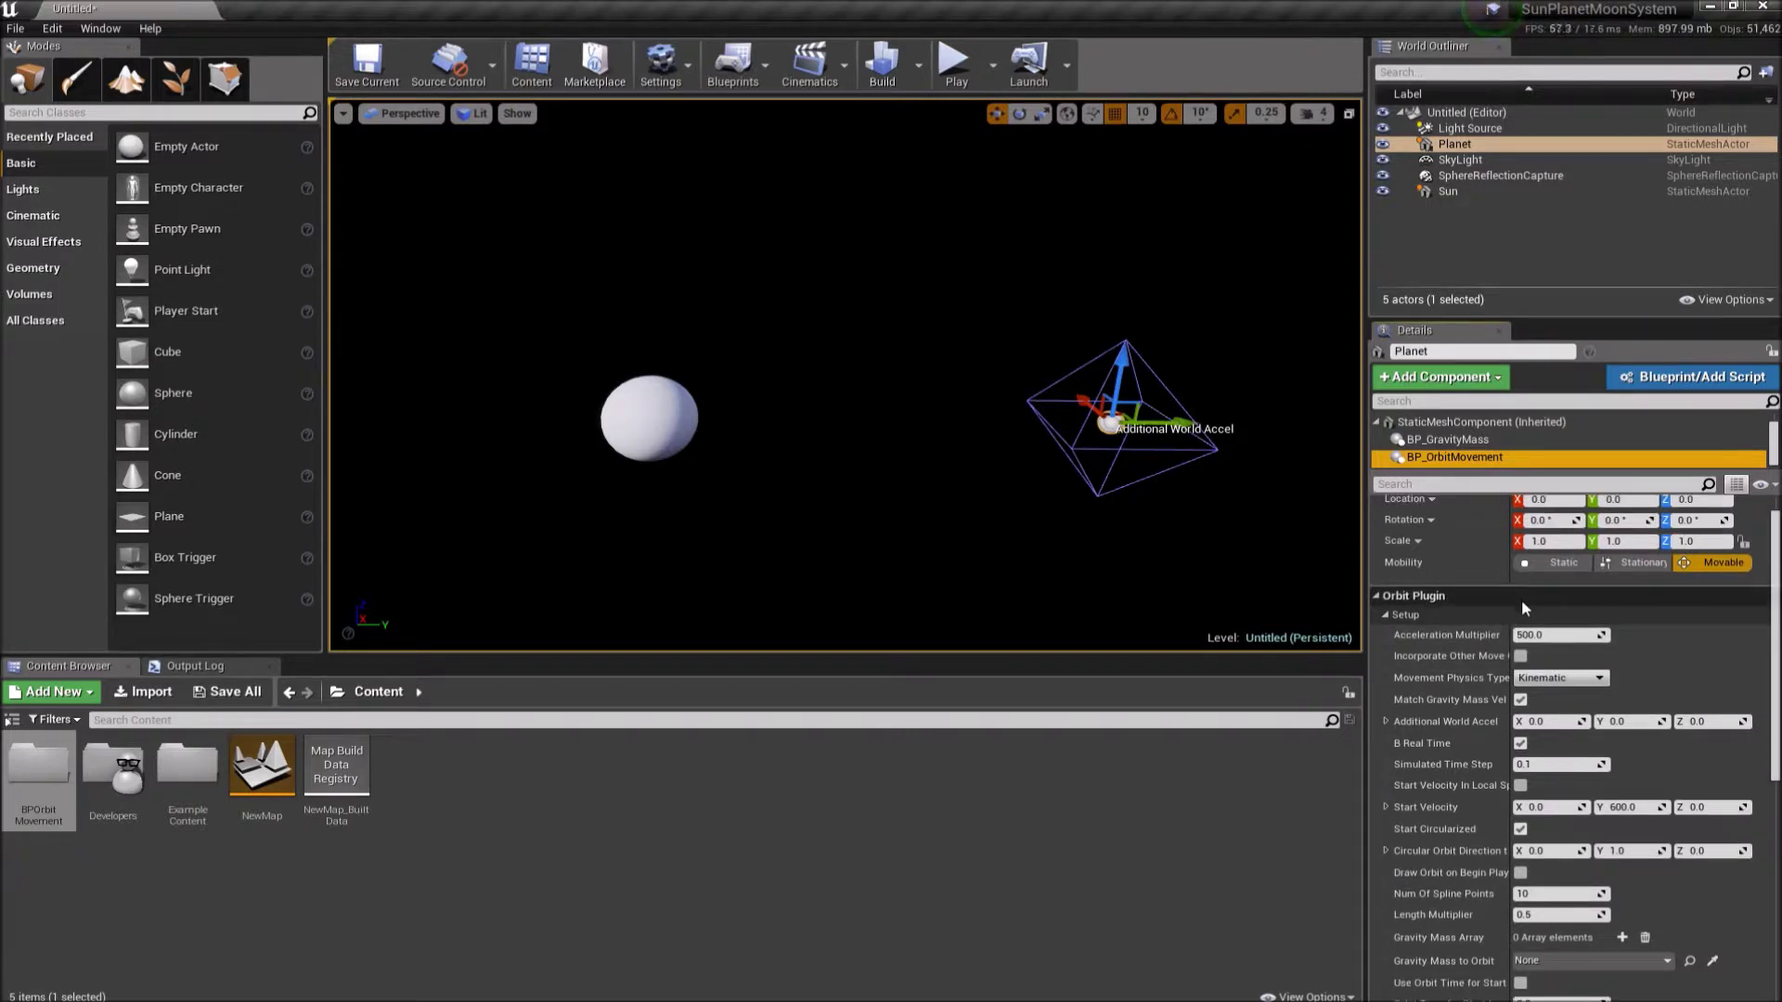
{"action": "scroll", "coordinate": [1513, 650], "scroll_direction": "down", "scroll_amount": 1}
{"action": "left_click", "coordinate": [1522, 671]}
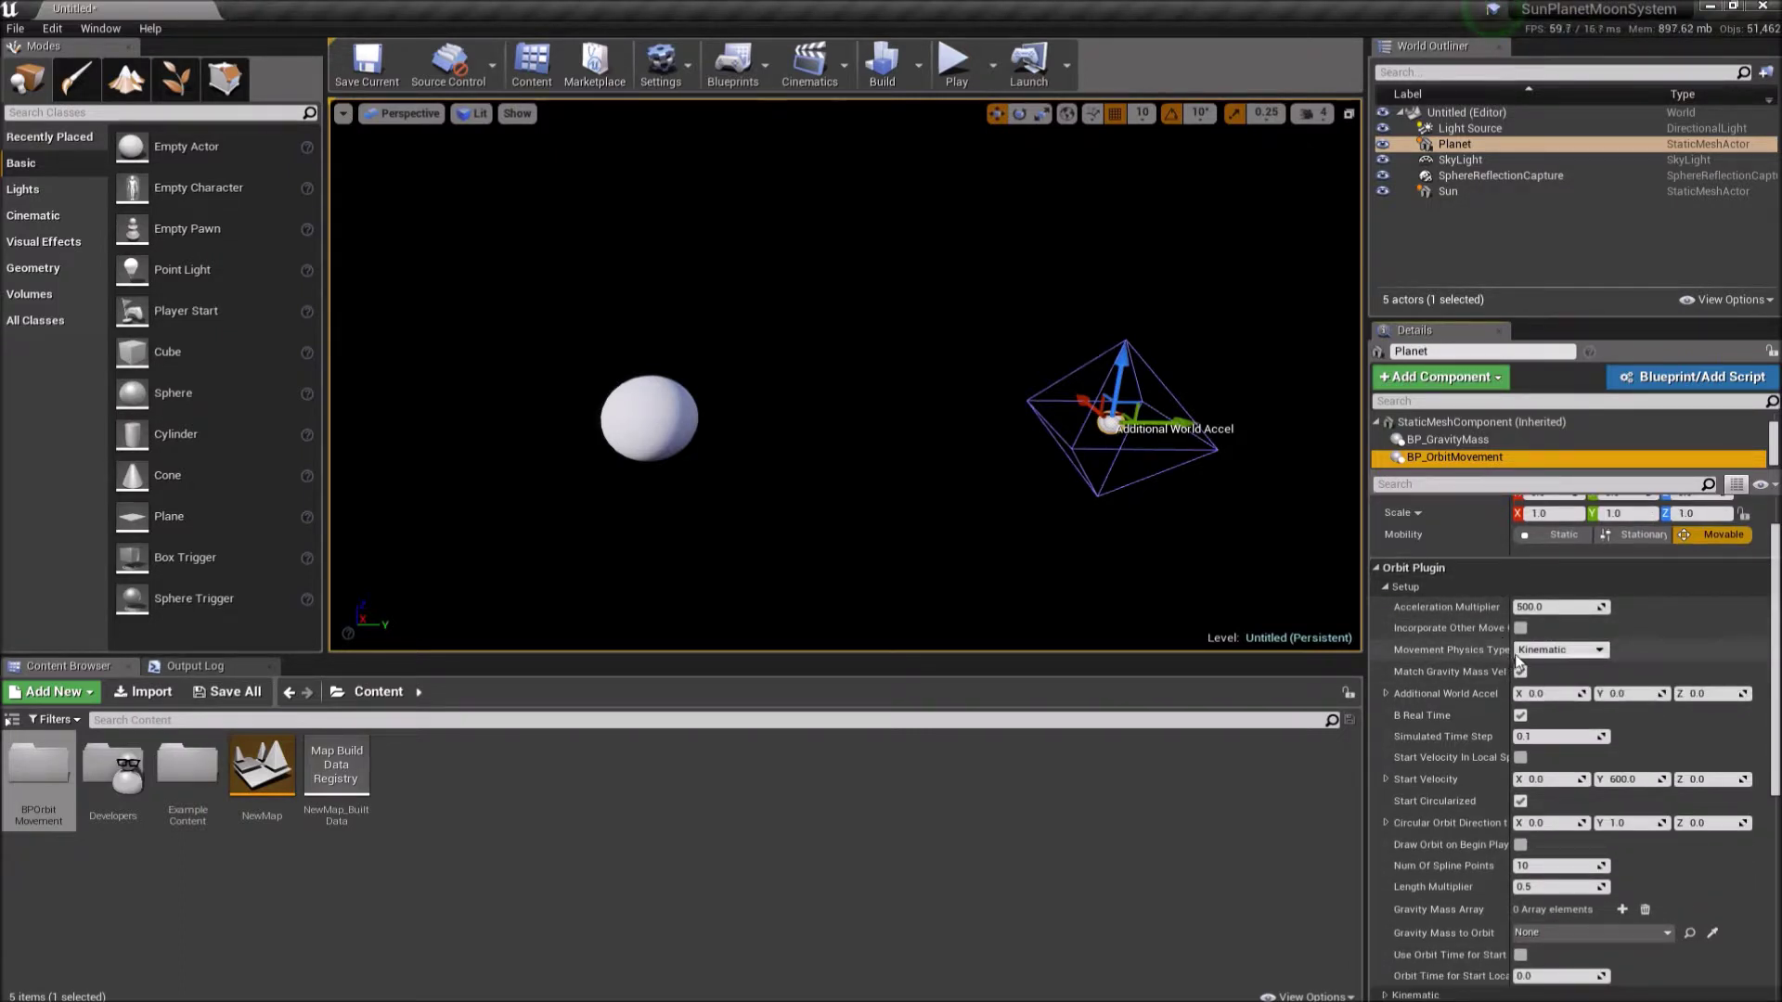
{"action": "left_click_drag", "start_coordinate": [1512, 661], "coordinate": [1524, 661]}
- Set the Planet's Movement Physics Type to Kepler
{"action": "left_click", "coordinate": [1562, 651]}
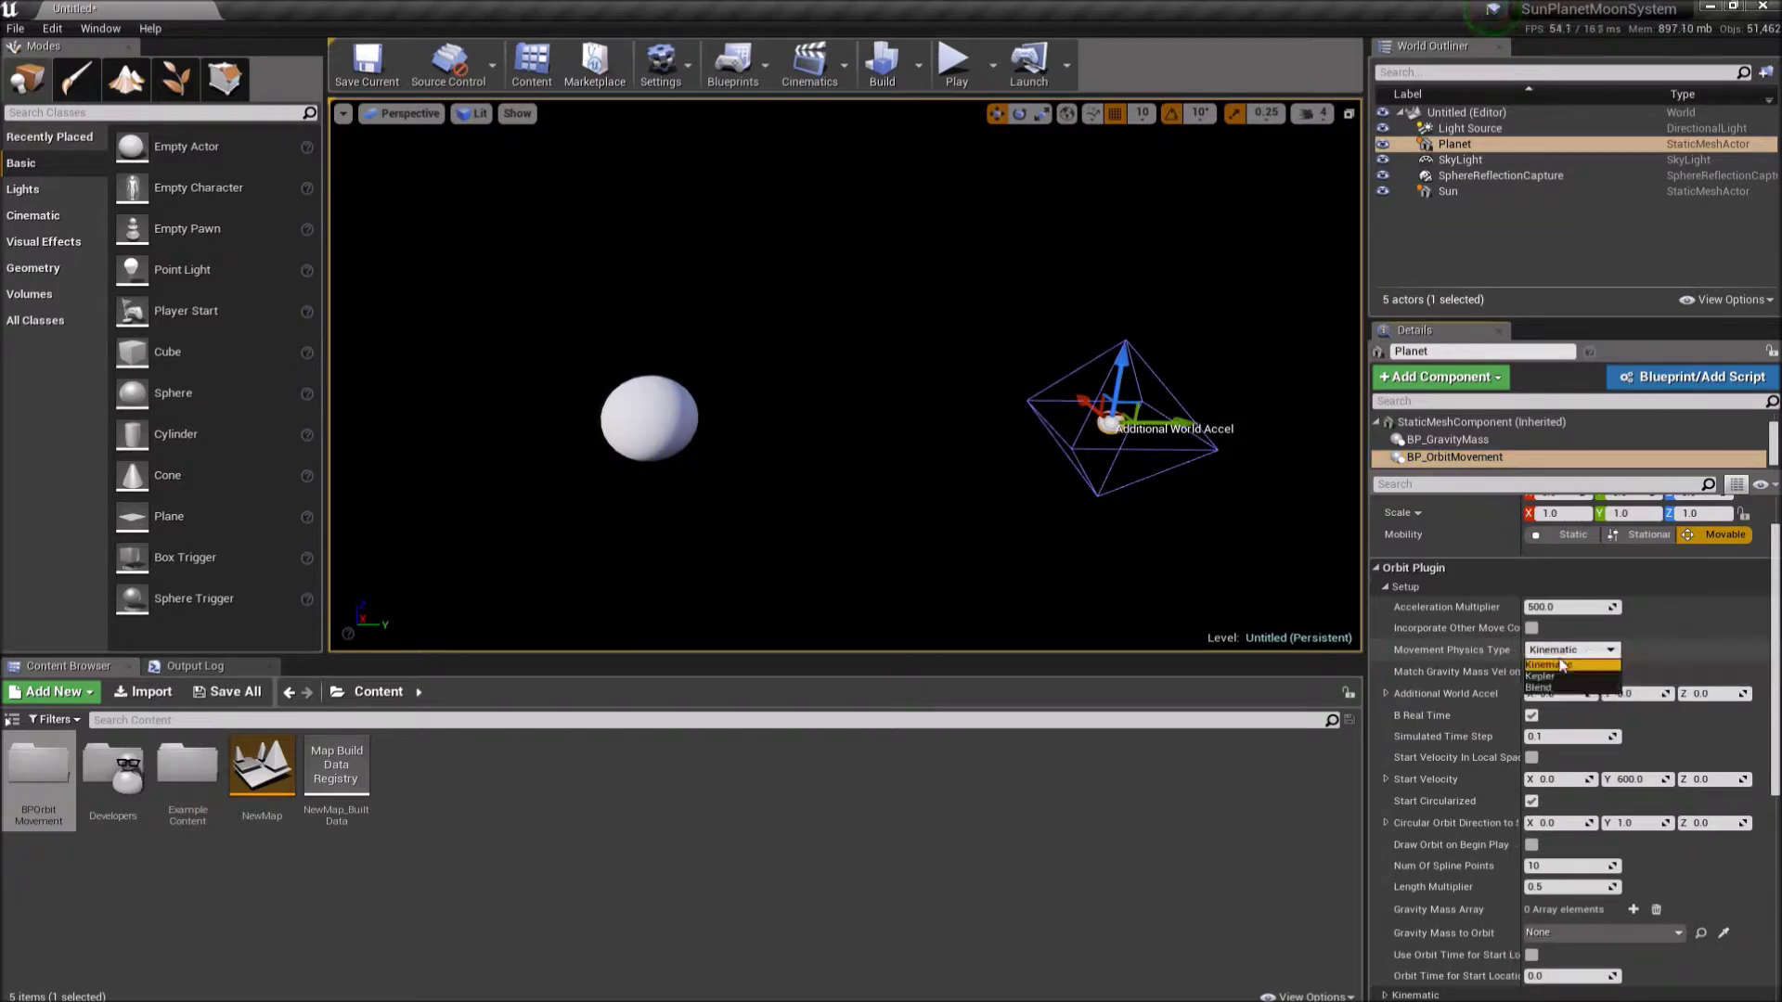
{"action": "left_click", "coordinate": [1557, 677]}
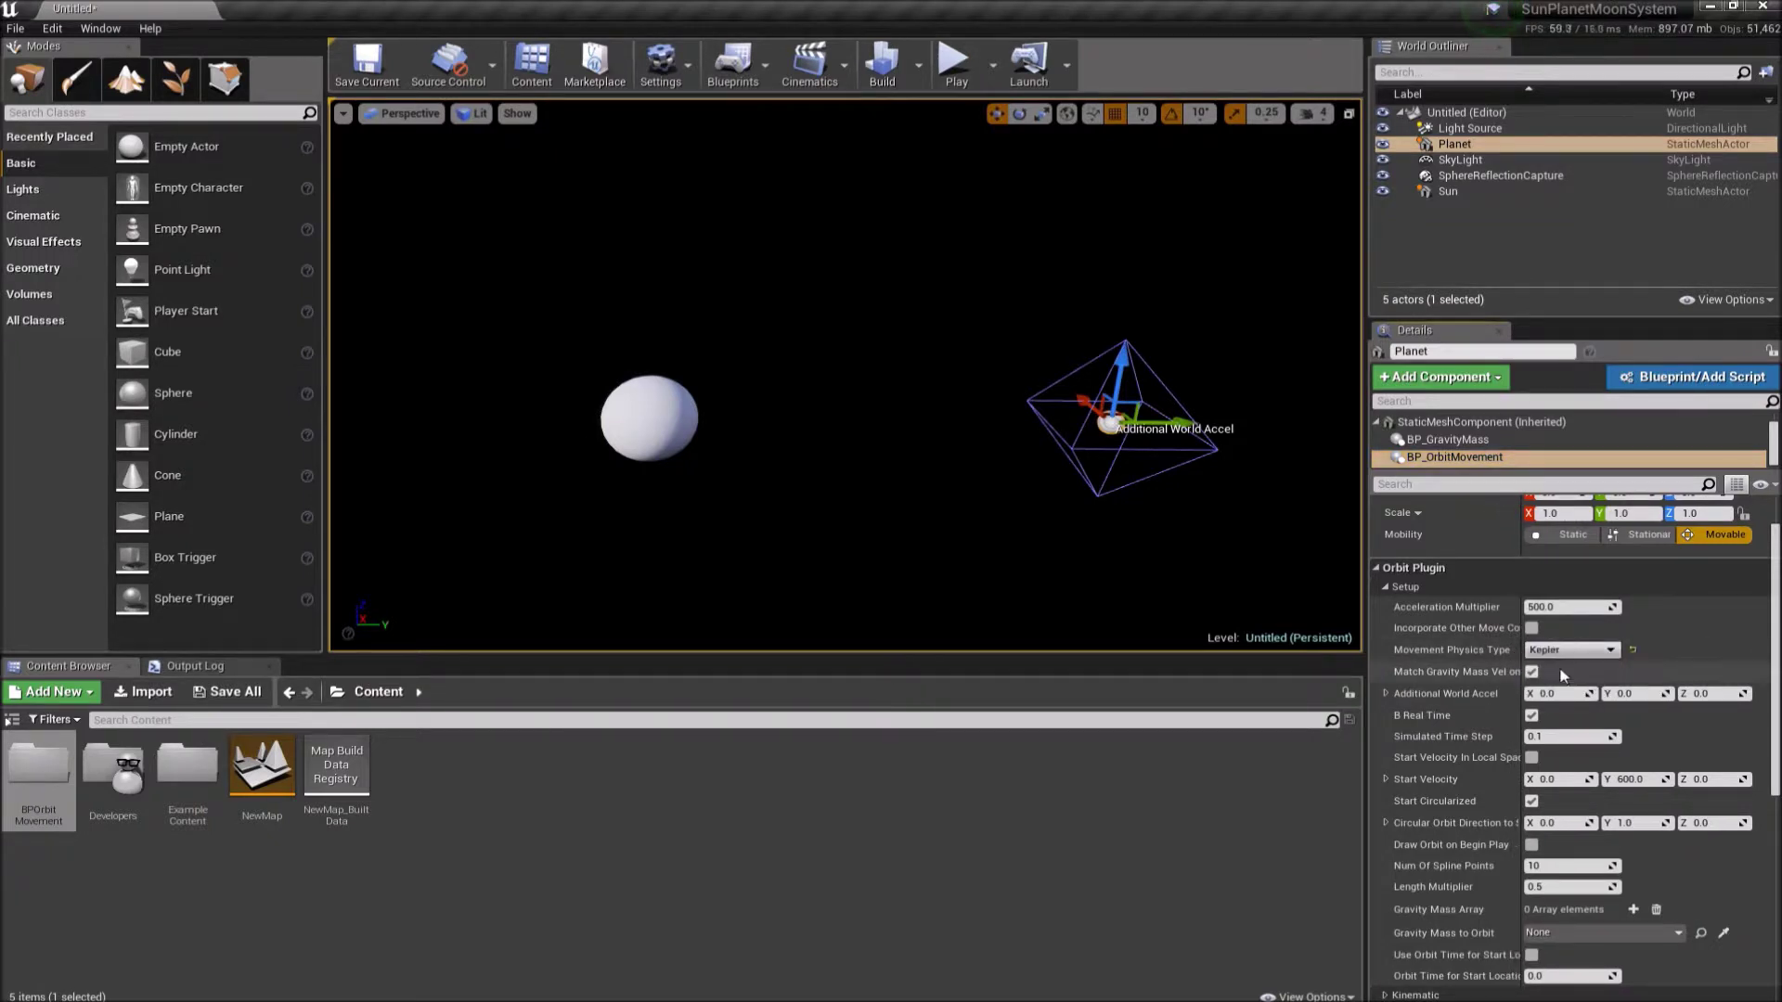
{"action": "left_click", "coordinate": [1612, 653]}
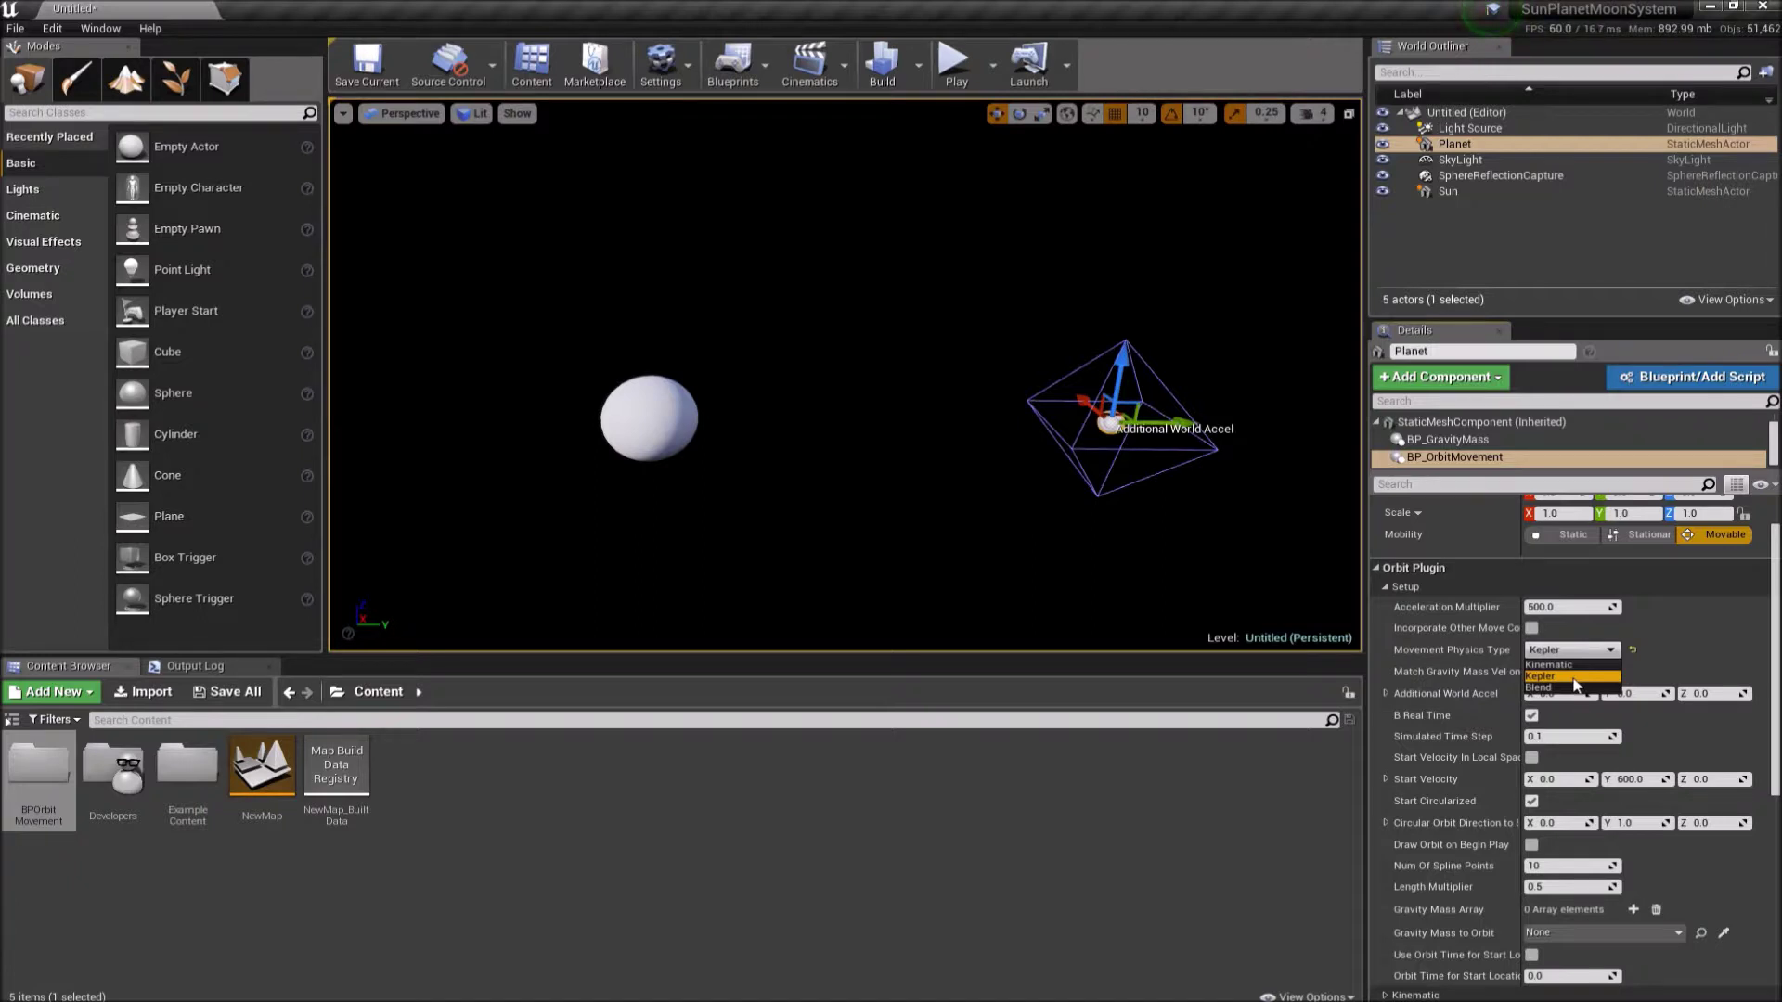
{"action": "left_click", "coordinate": [1568, 676]}
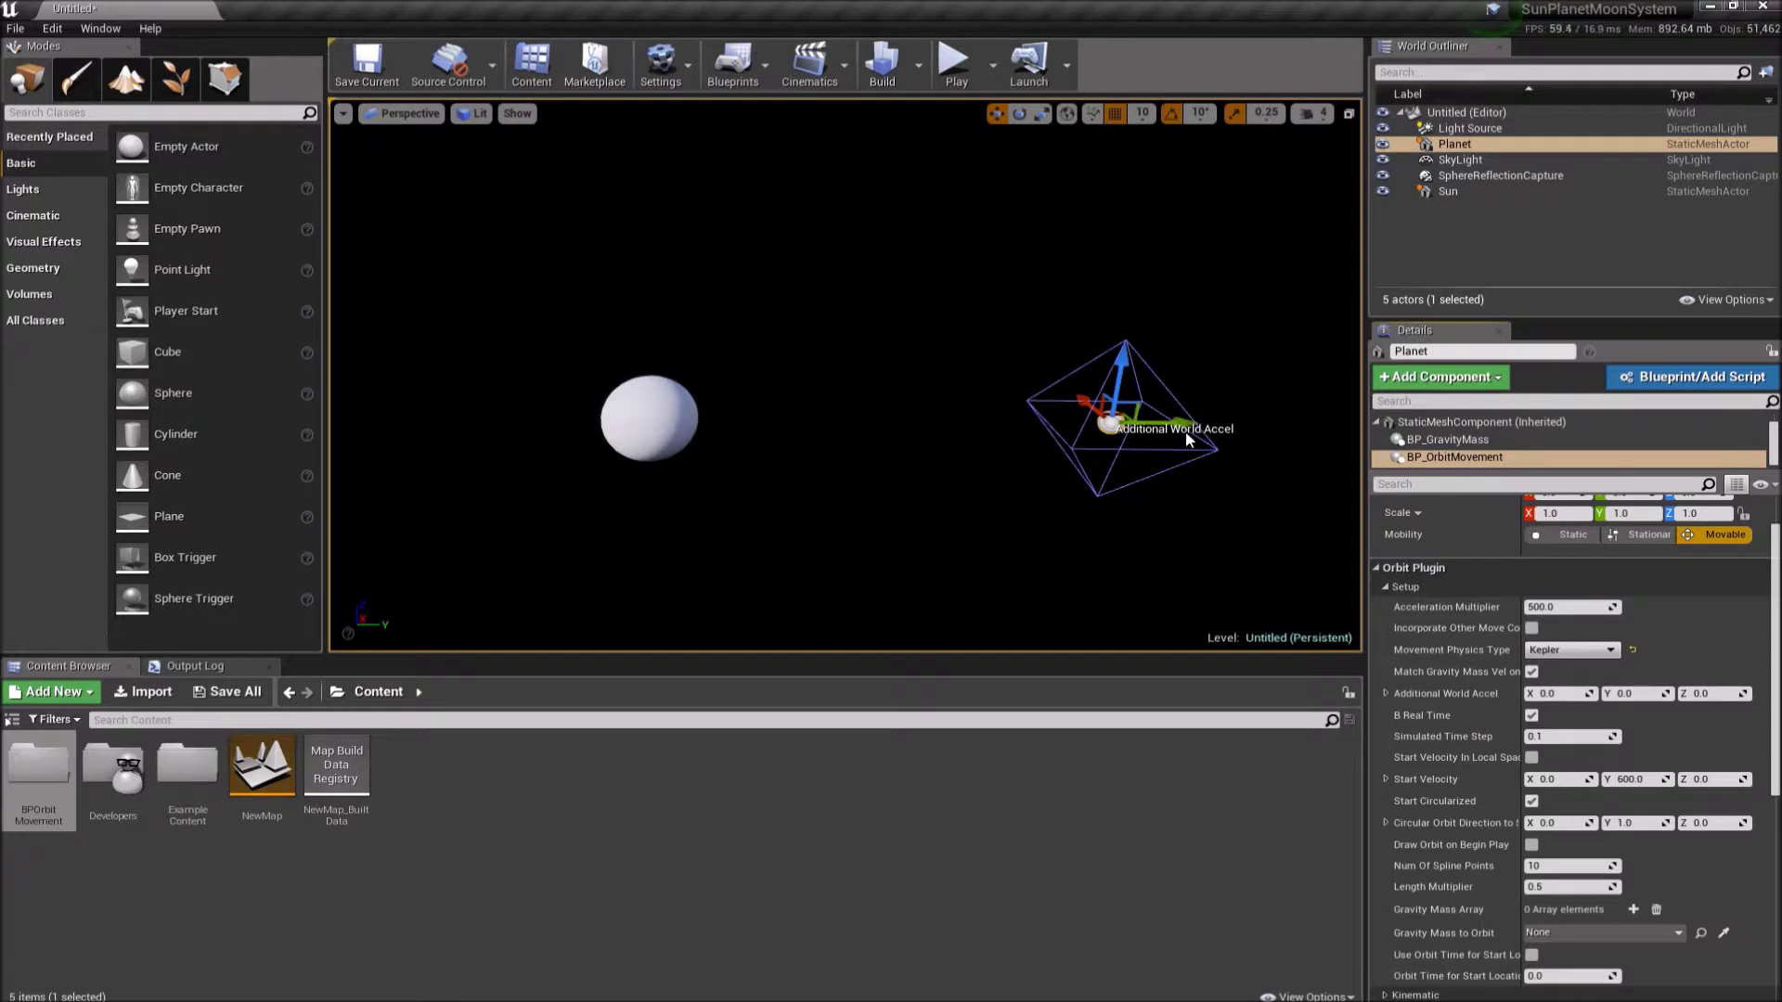
{"action": "left_click", "coordinate": [1566, 651]}
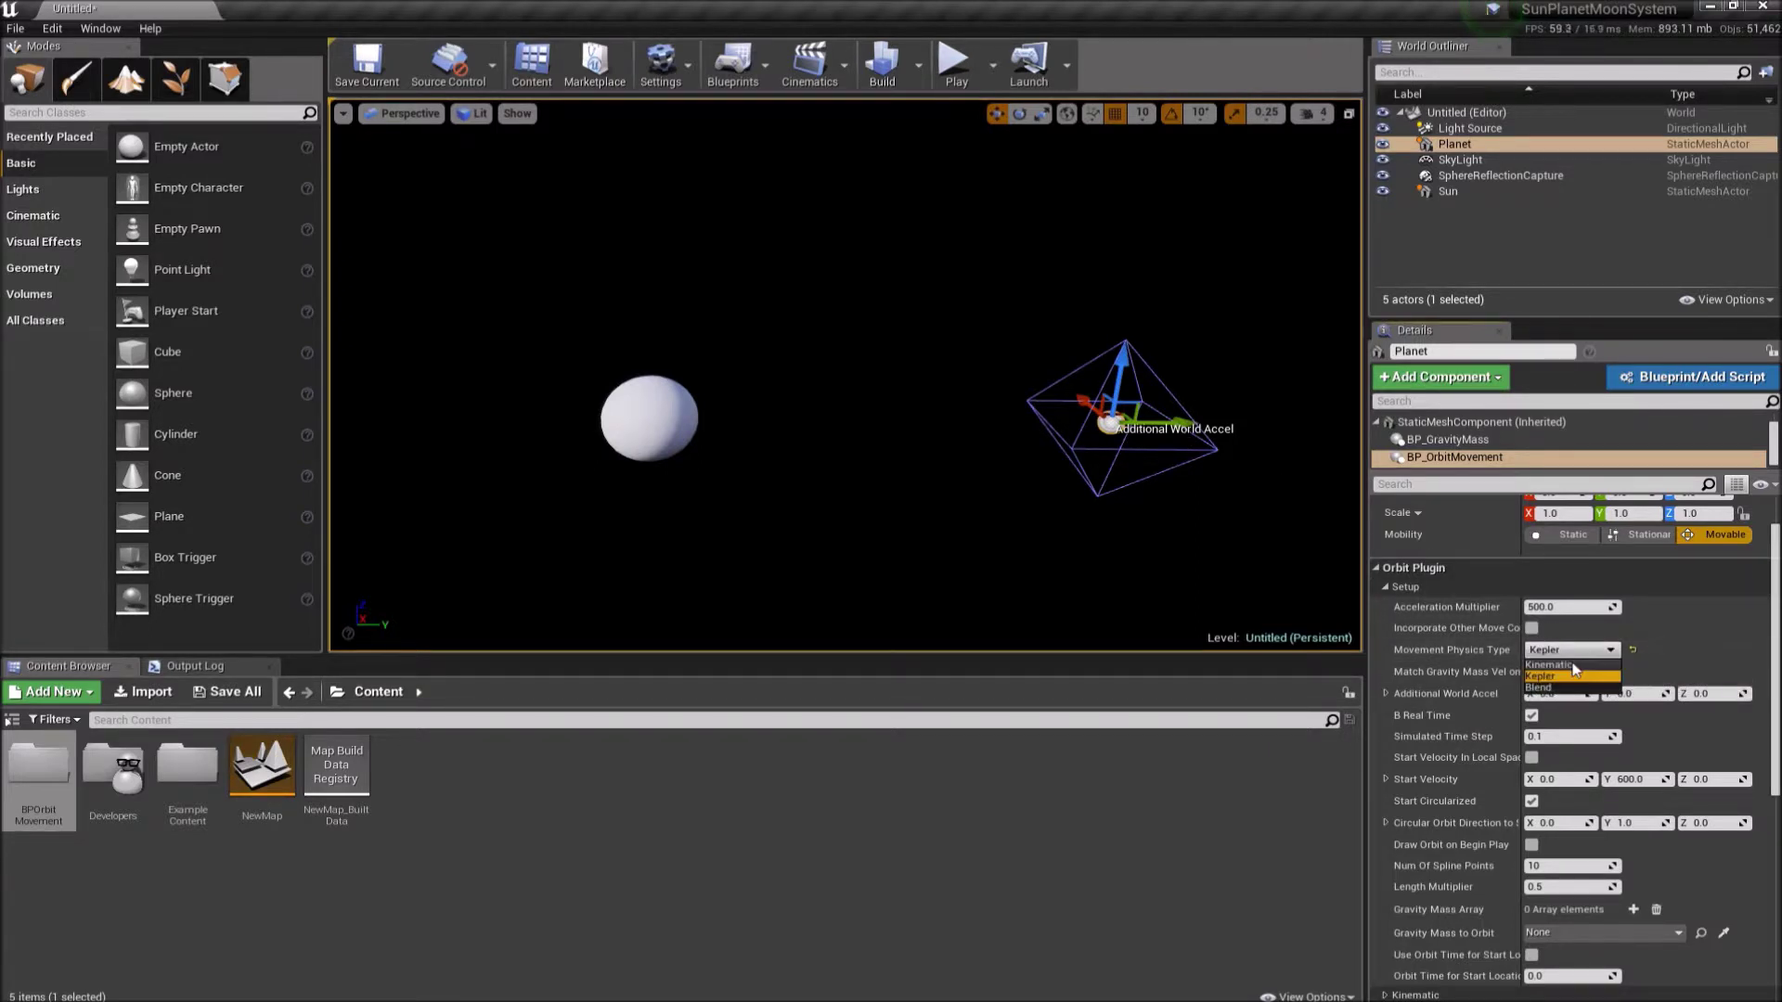
{"action": "left_click", "coordinate": [1548, 664]}
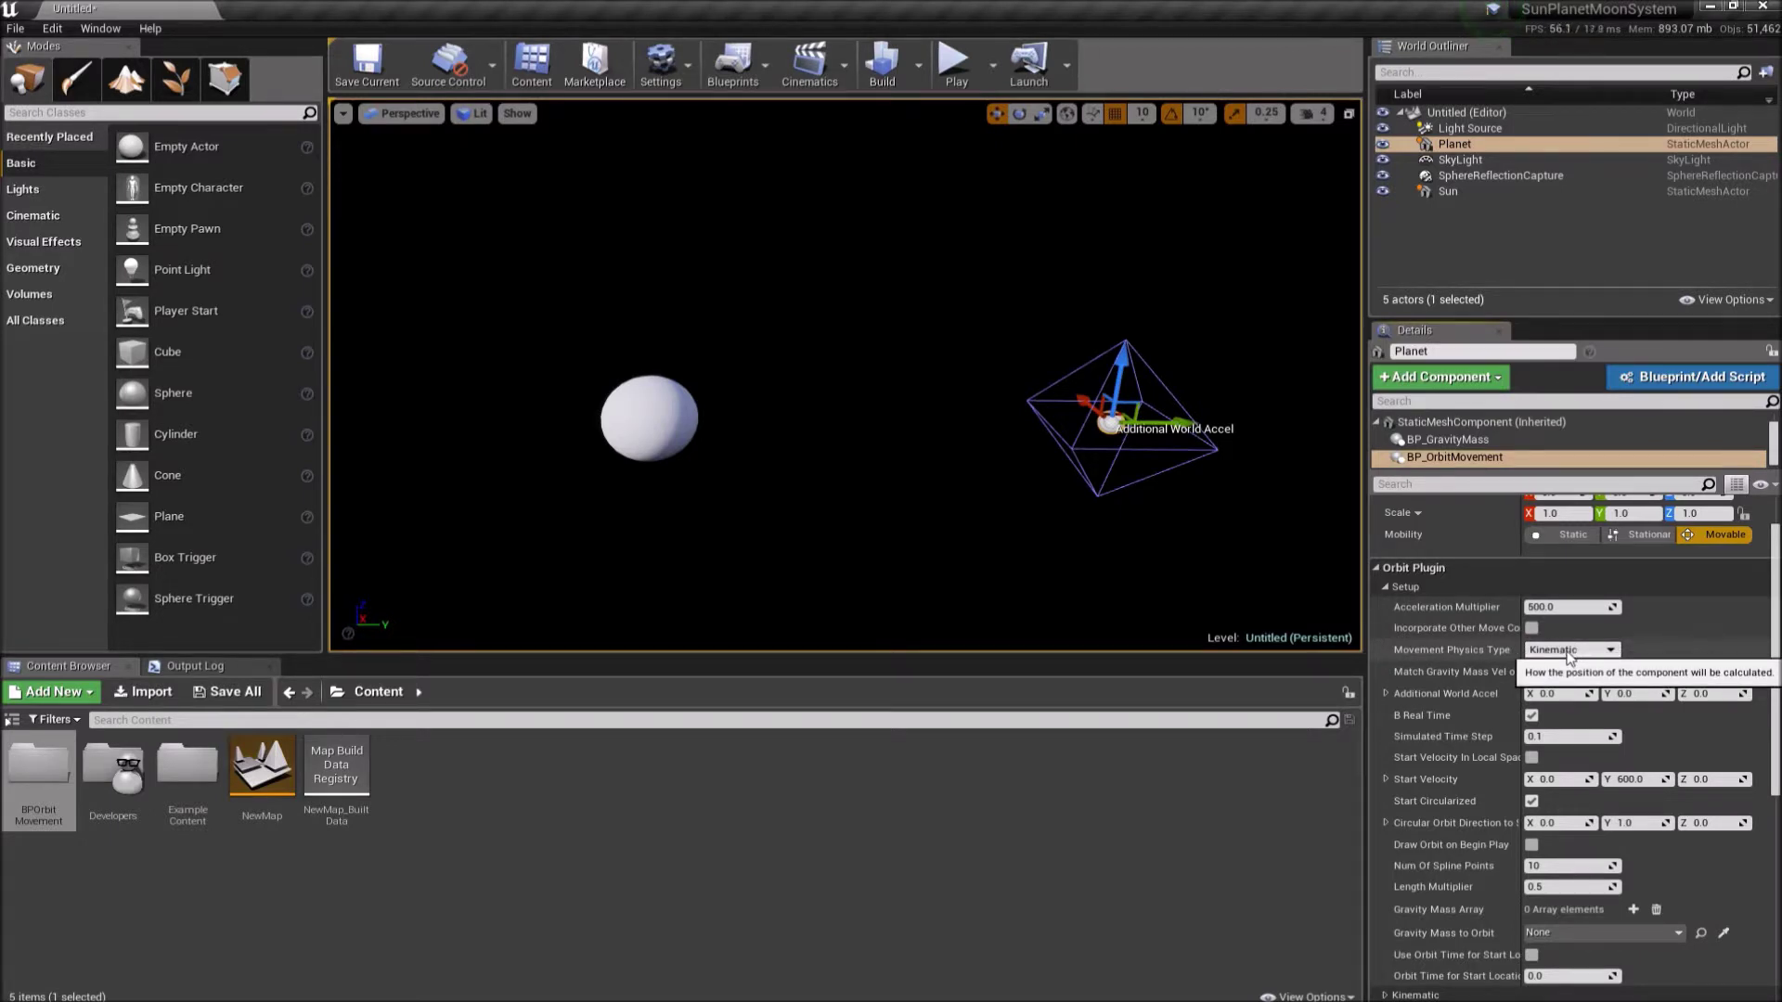
{"action": "left_click", "coordinate": [1567, 651]}
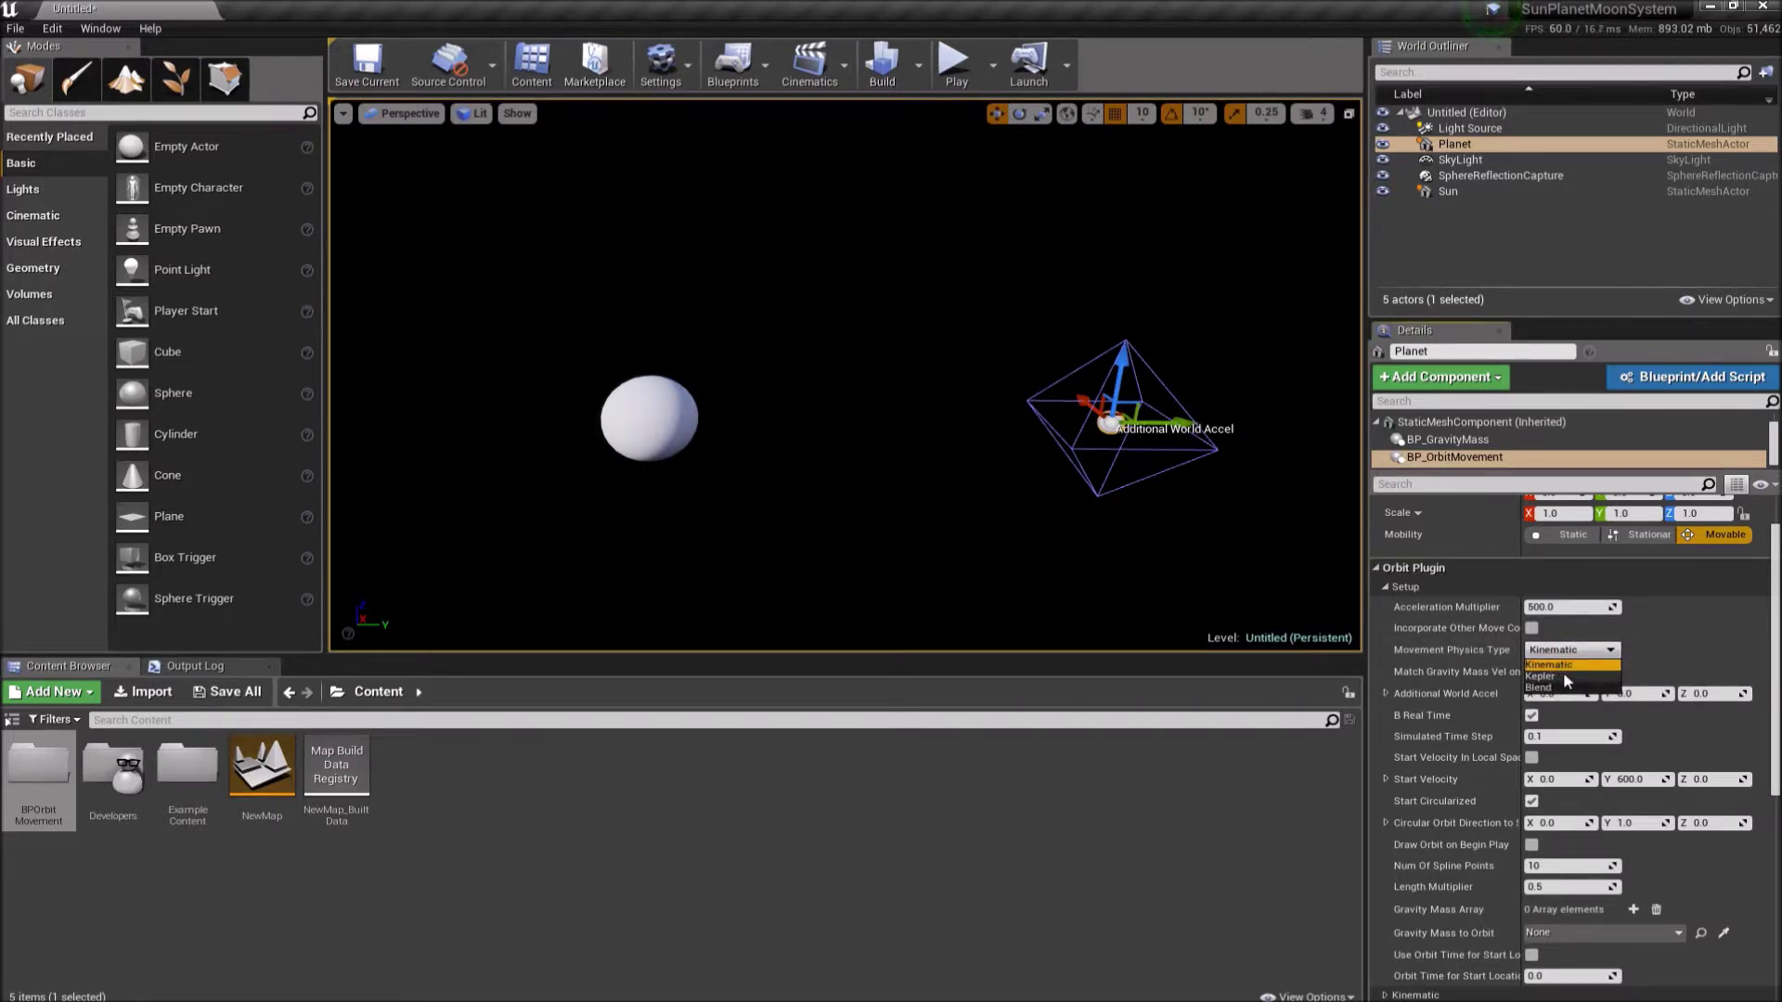
{"action": "left_click", "coordinate": [1540, 676]}
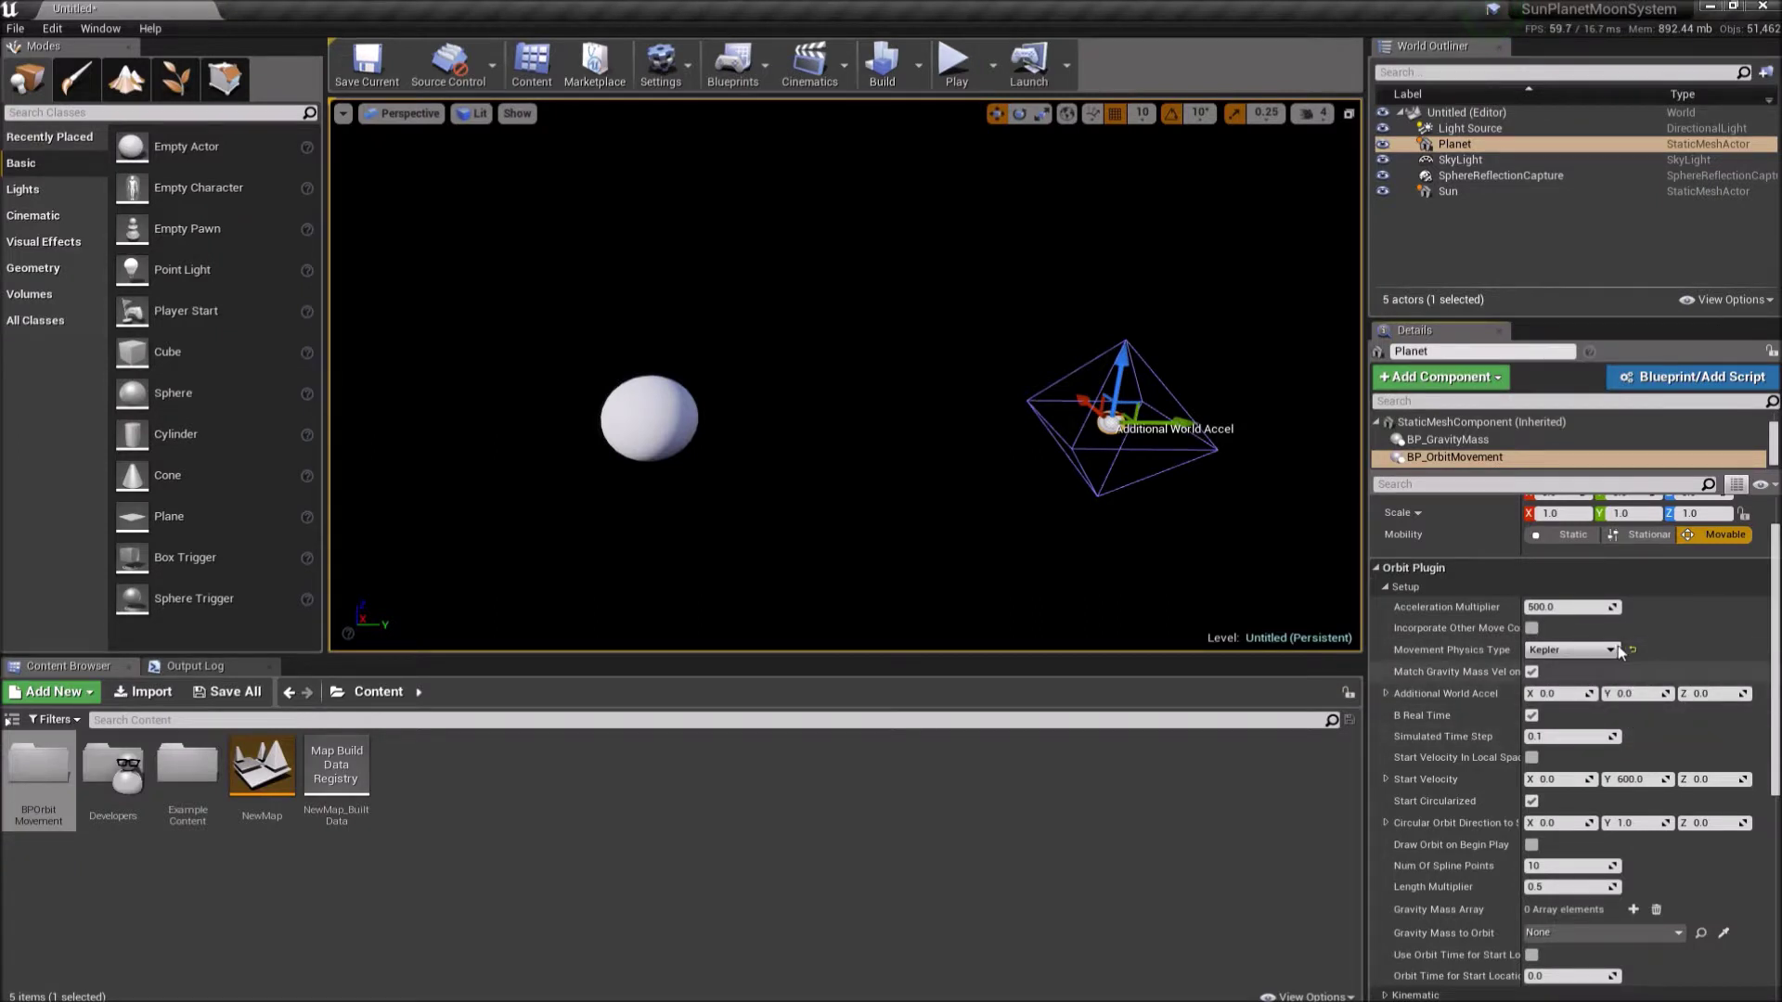
{"action": "scroll", "coordinate": [1559, 752], "scroll_direction": "down", "scroll_amount": 1}
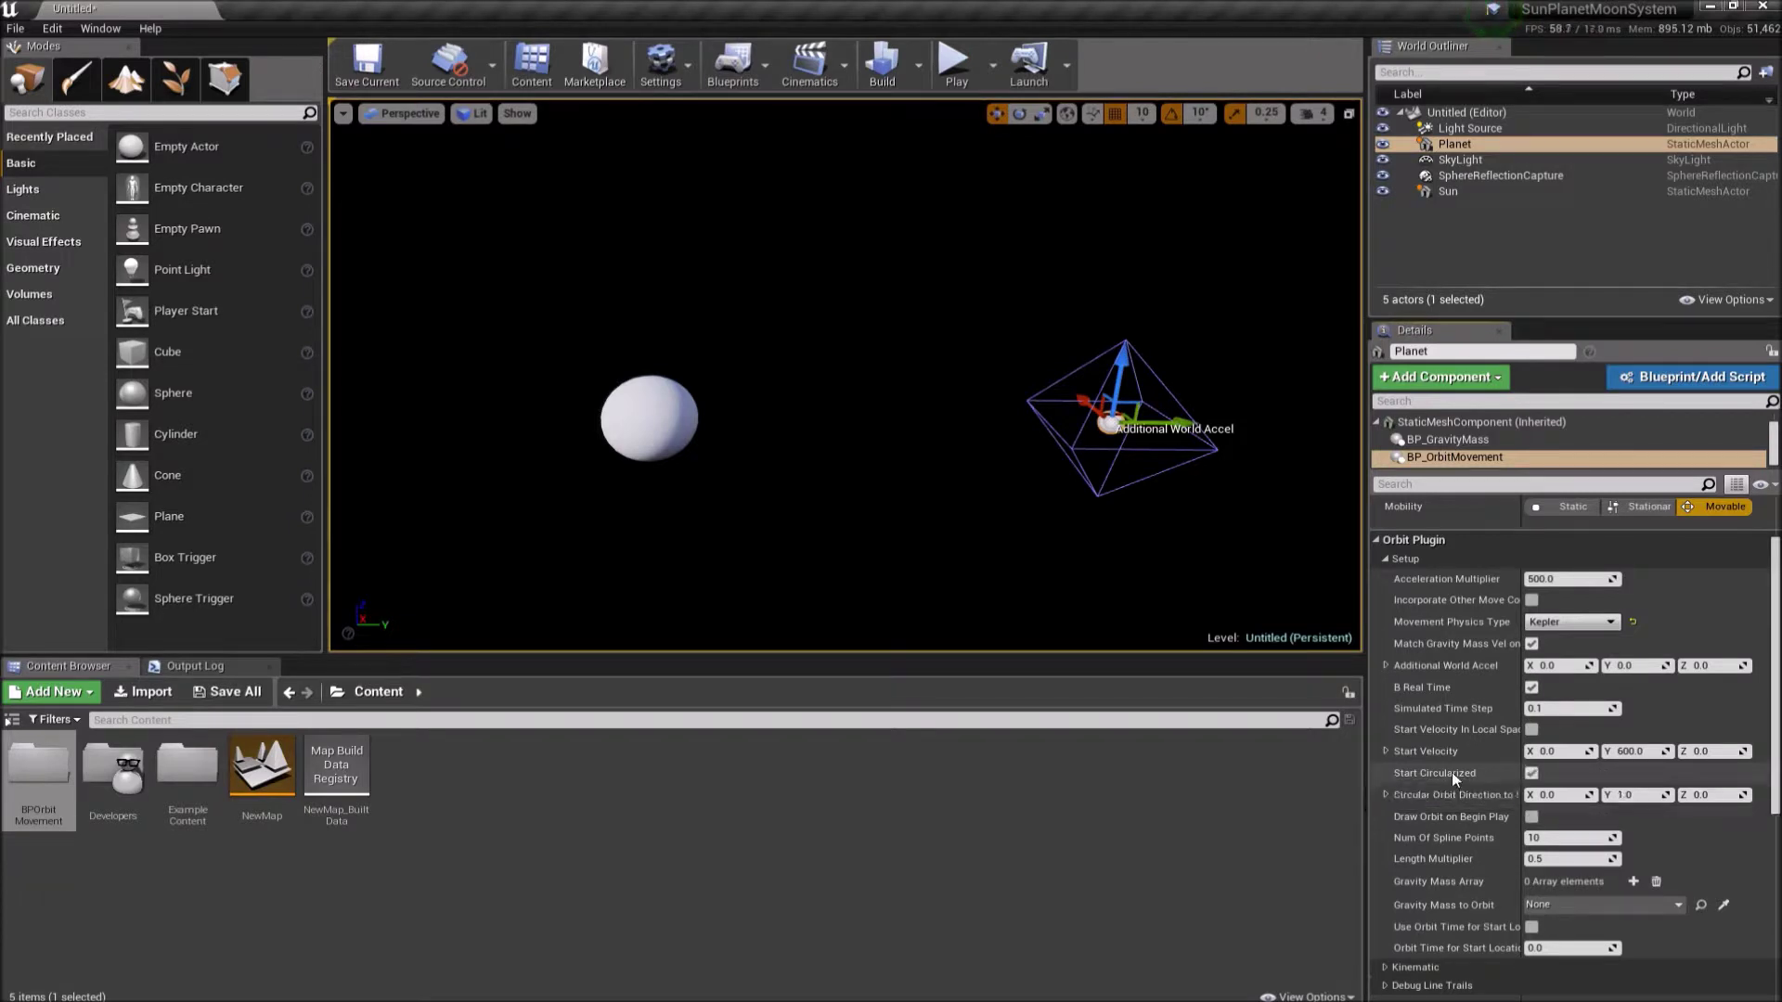
- Set the Planet's Circular Orbit Direction to X 1.0, Y 0.0
{"action": "mouse_move", "coordinate": [1437, 778]}
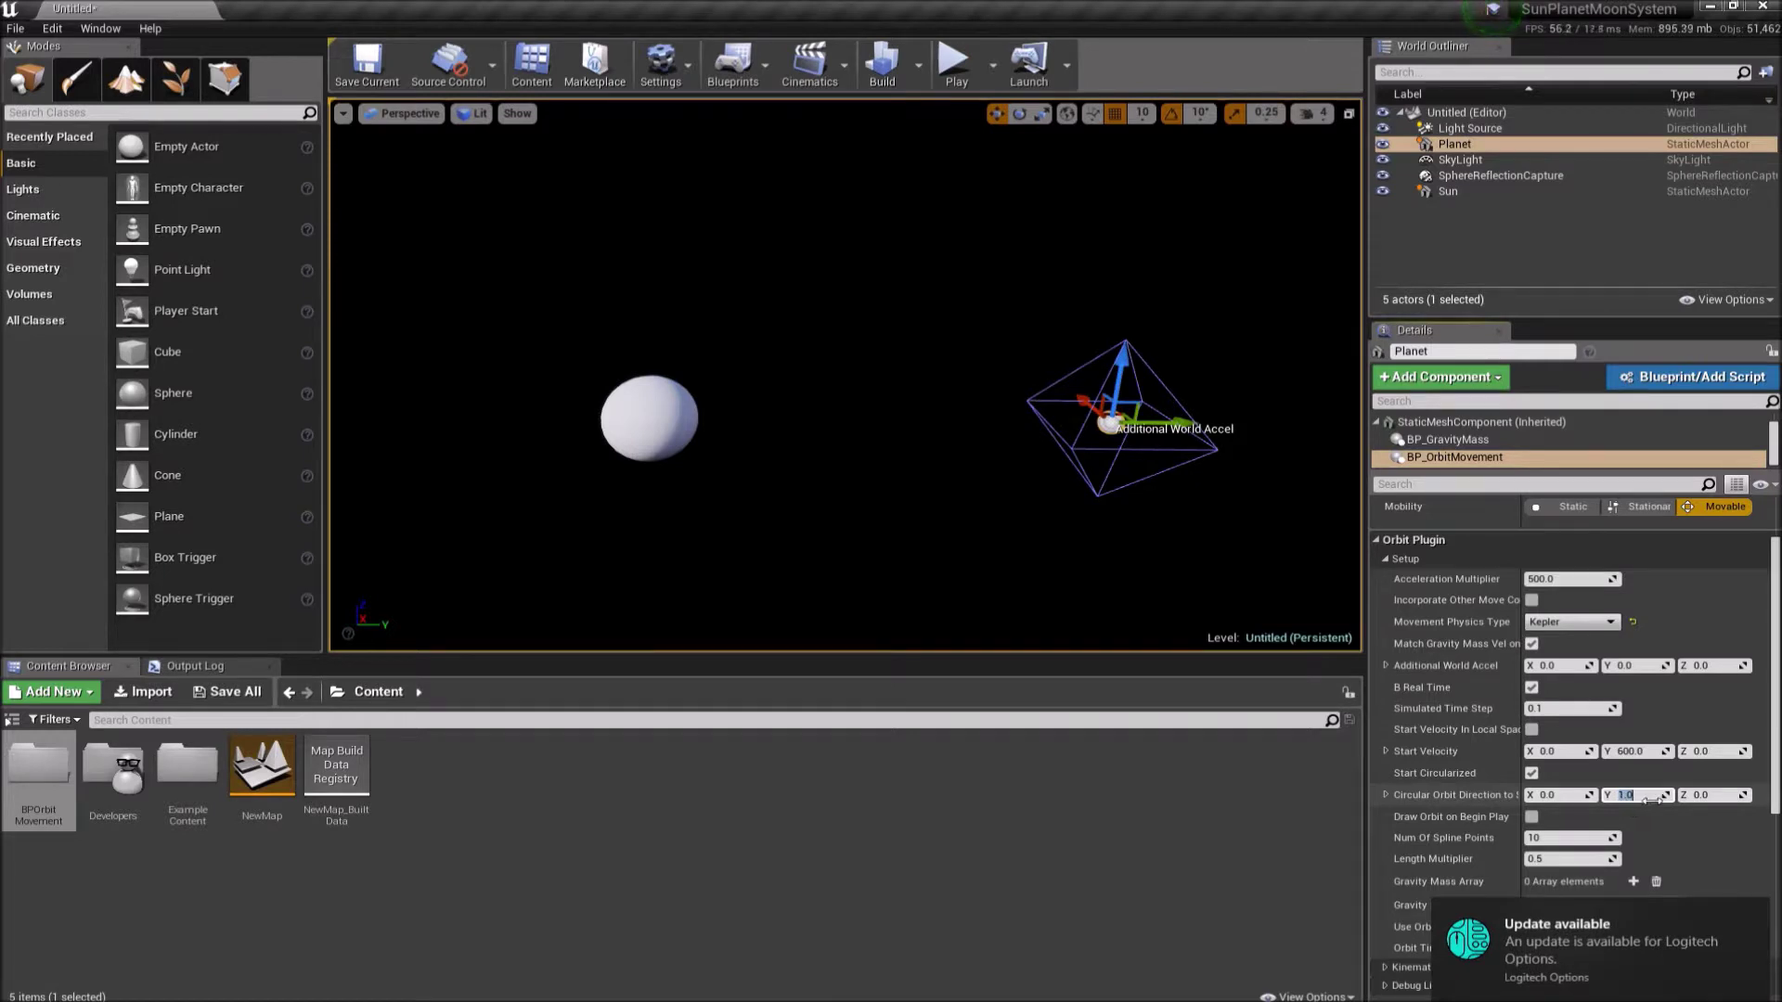
{"action": "type", "text": "0"}
{"action": "left_click", "coordinate": [1562, 796]}
{"action": "type", "text": "1"}
{"action": "key", "text": "Return"}
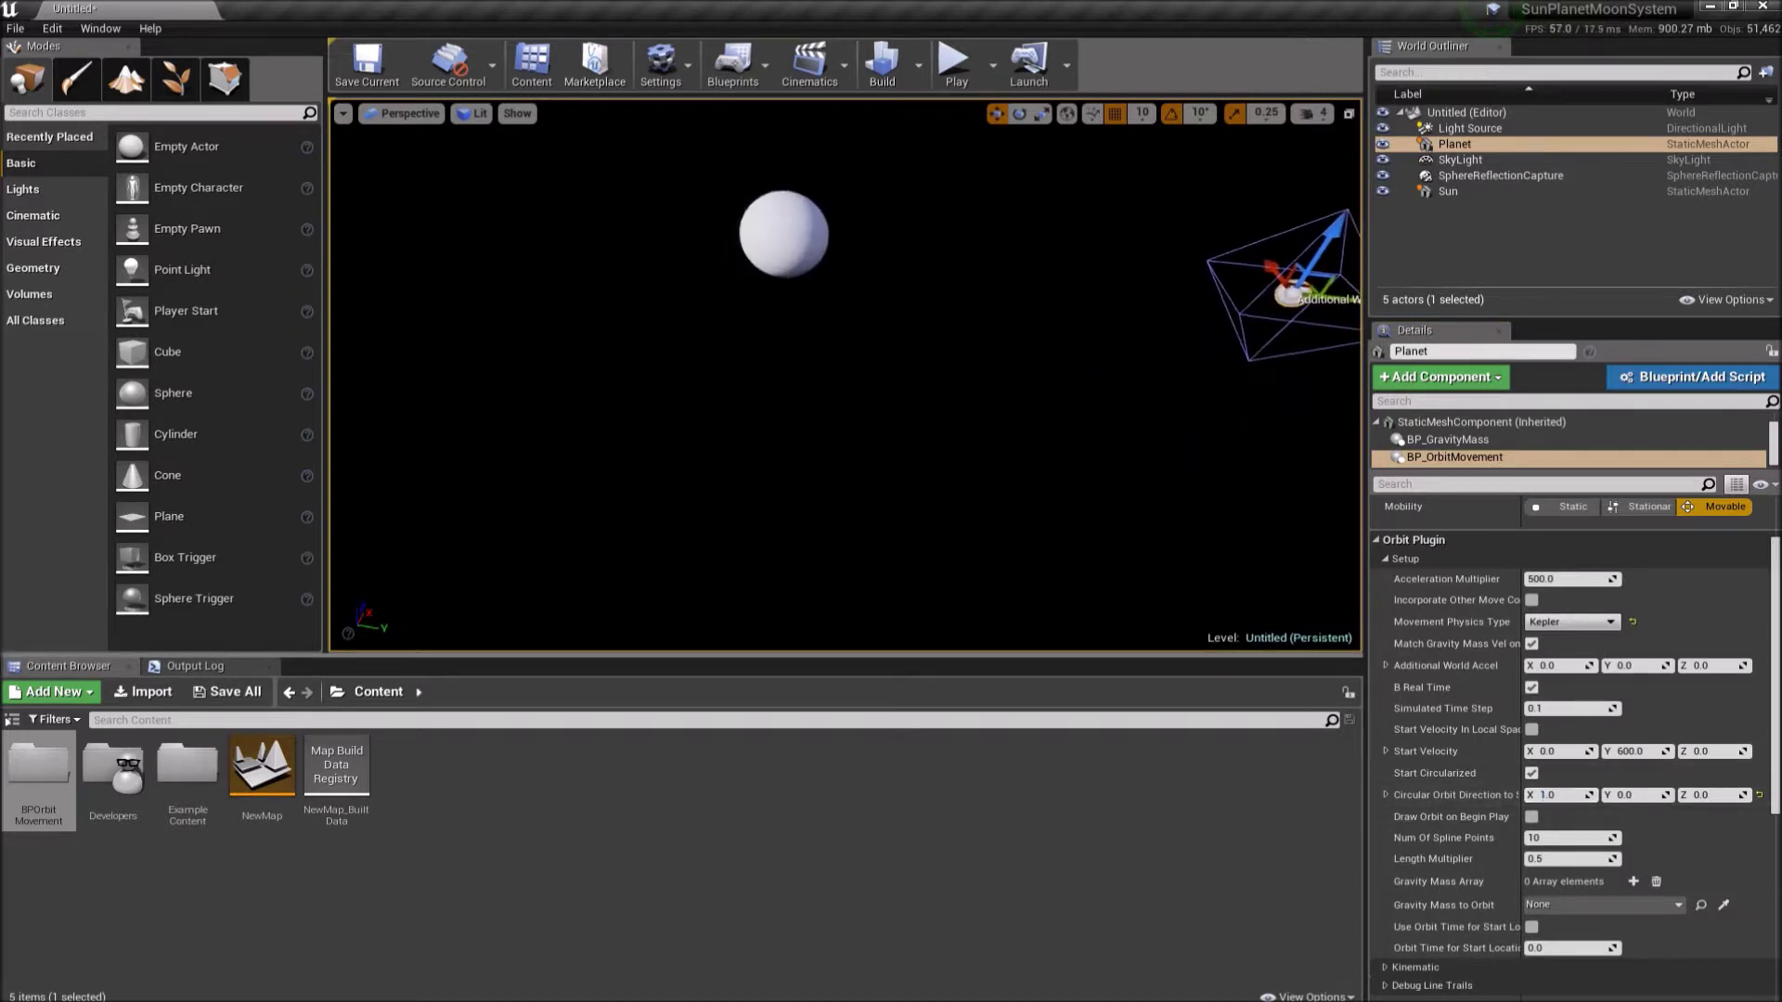
{"action": "right_click_drag", "start_coordinate": [1157, 386], "coordinate": [1157, 386]}
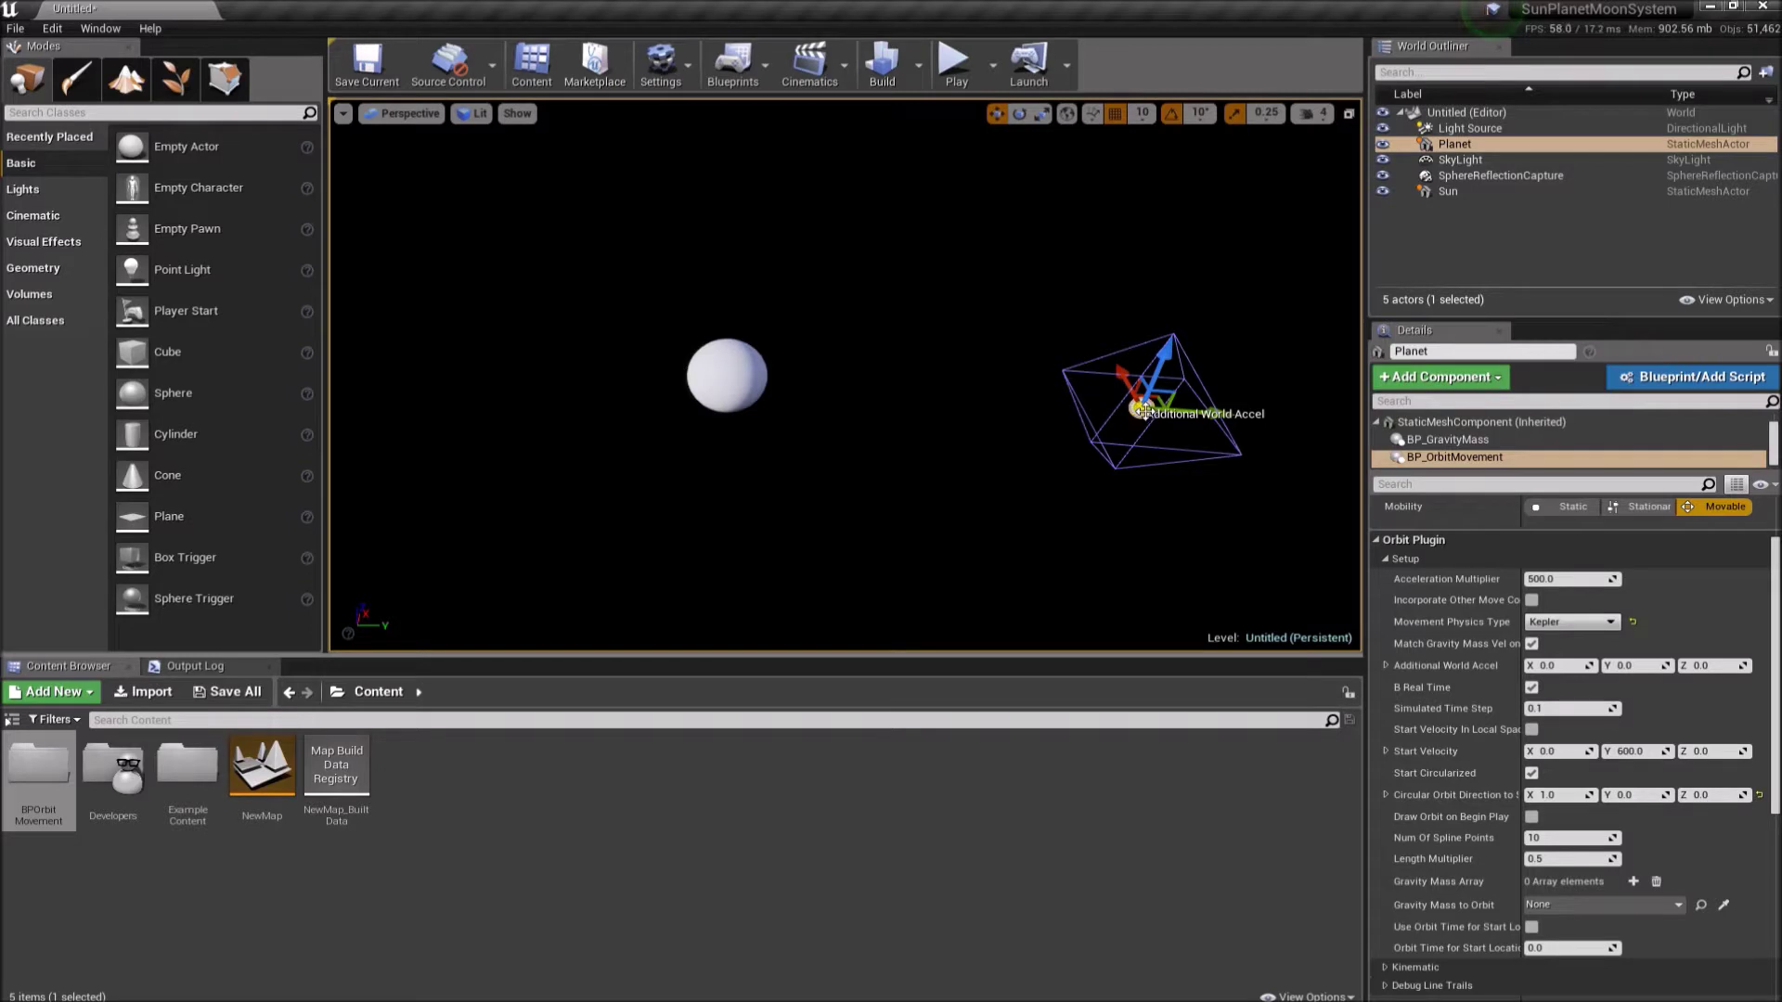
{"action": "right_click_drag", "start_coordinate": [1173, 426], "coordinate": [1173, 426]}
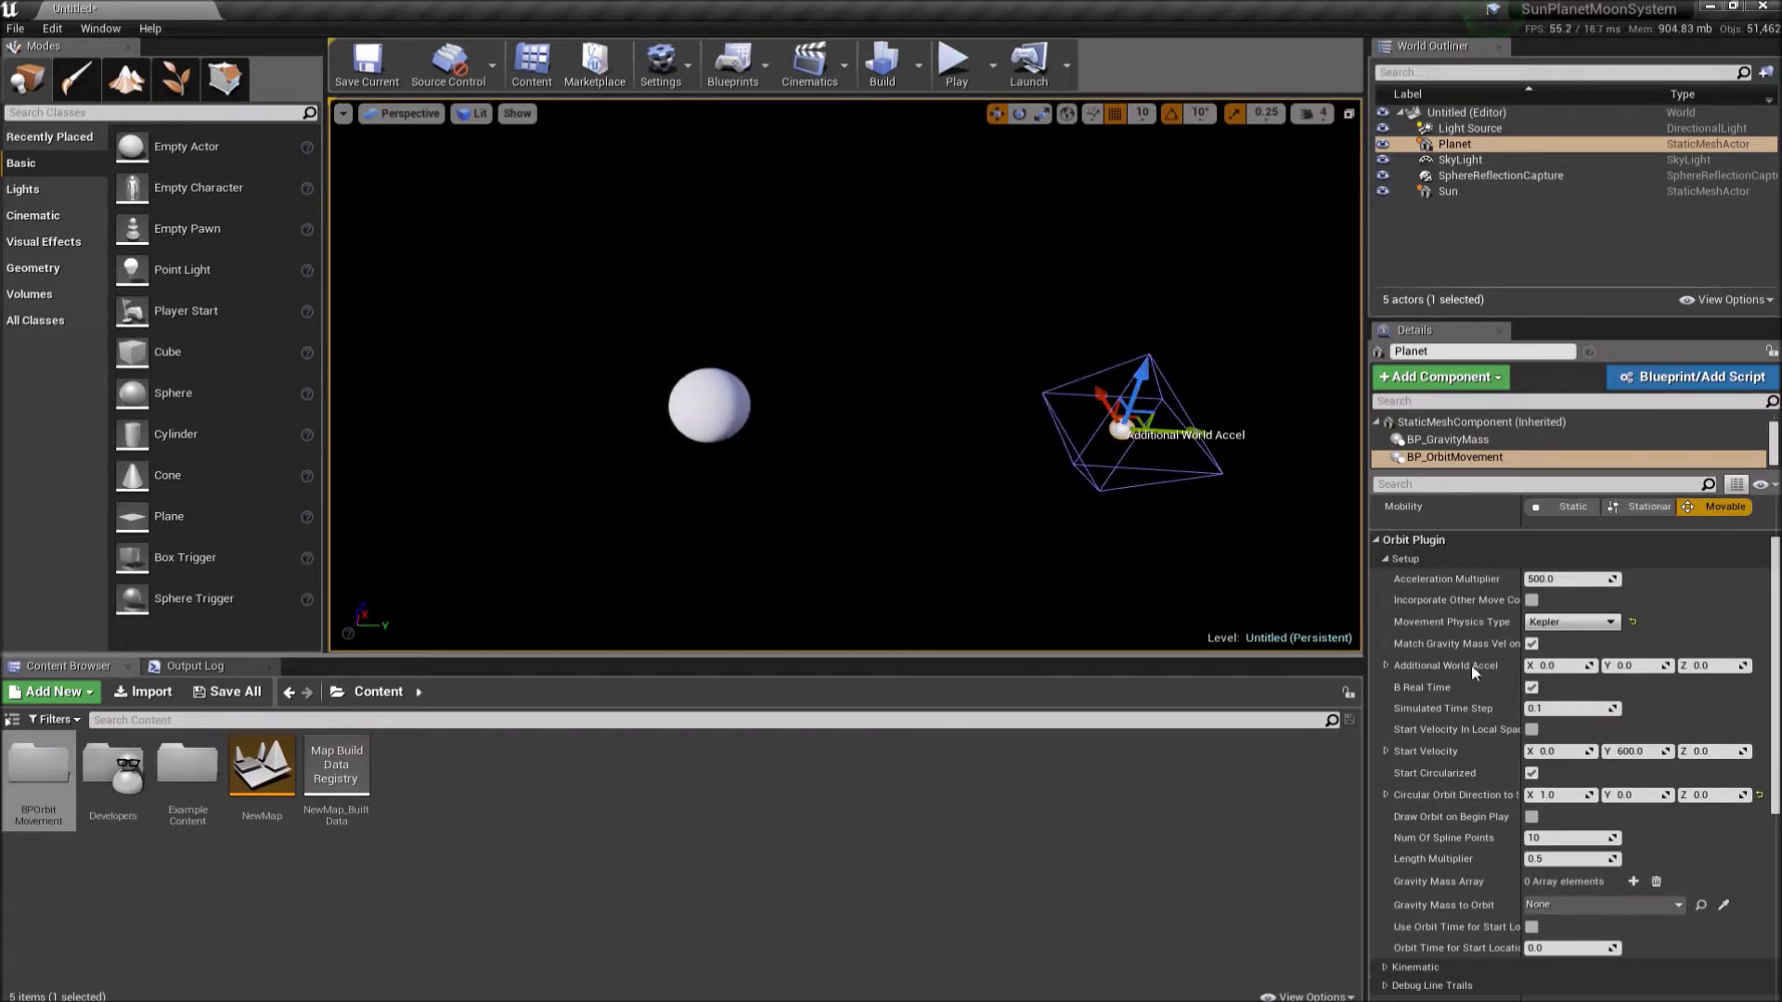
{"action": "left_click", "coordinate": [1531, 773]}
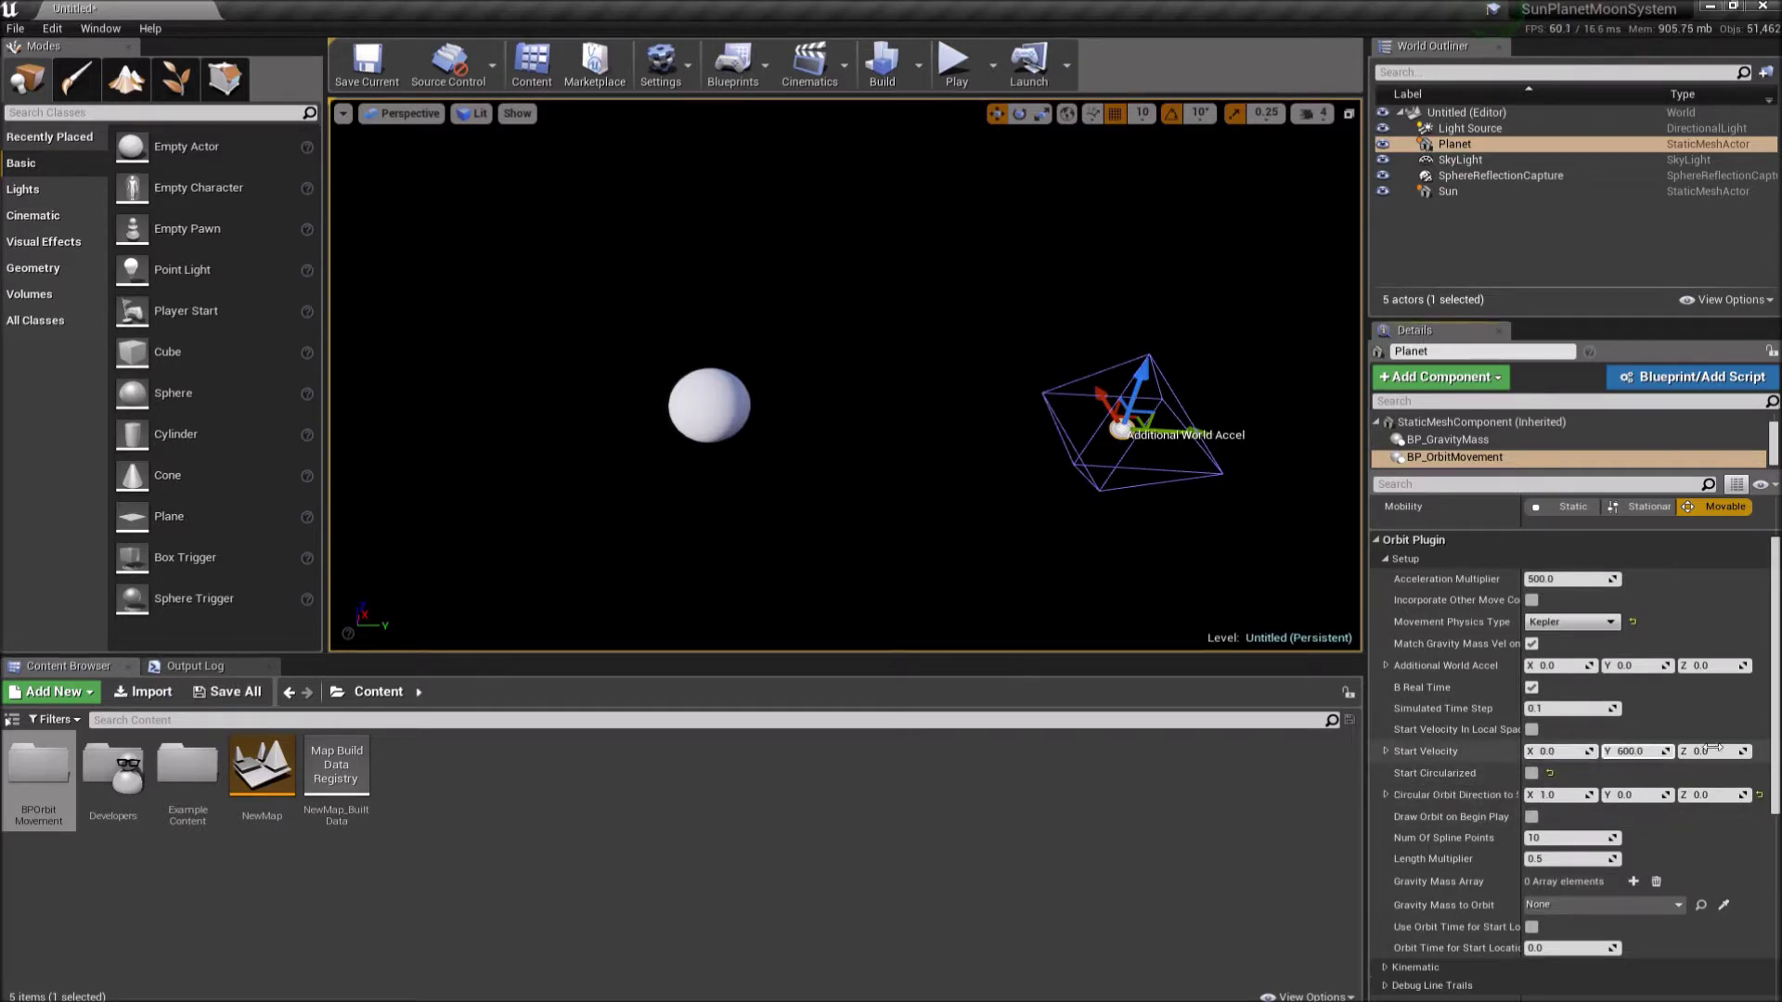
{"action": "left_click", "coordinate": [1549, 773]}
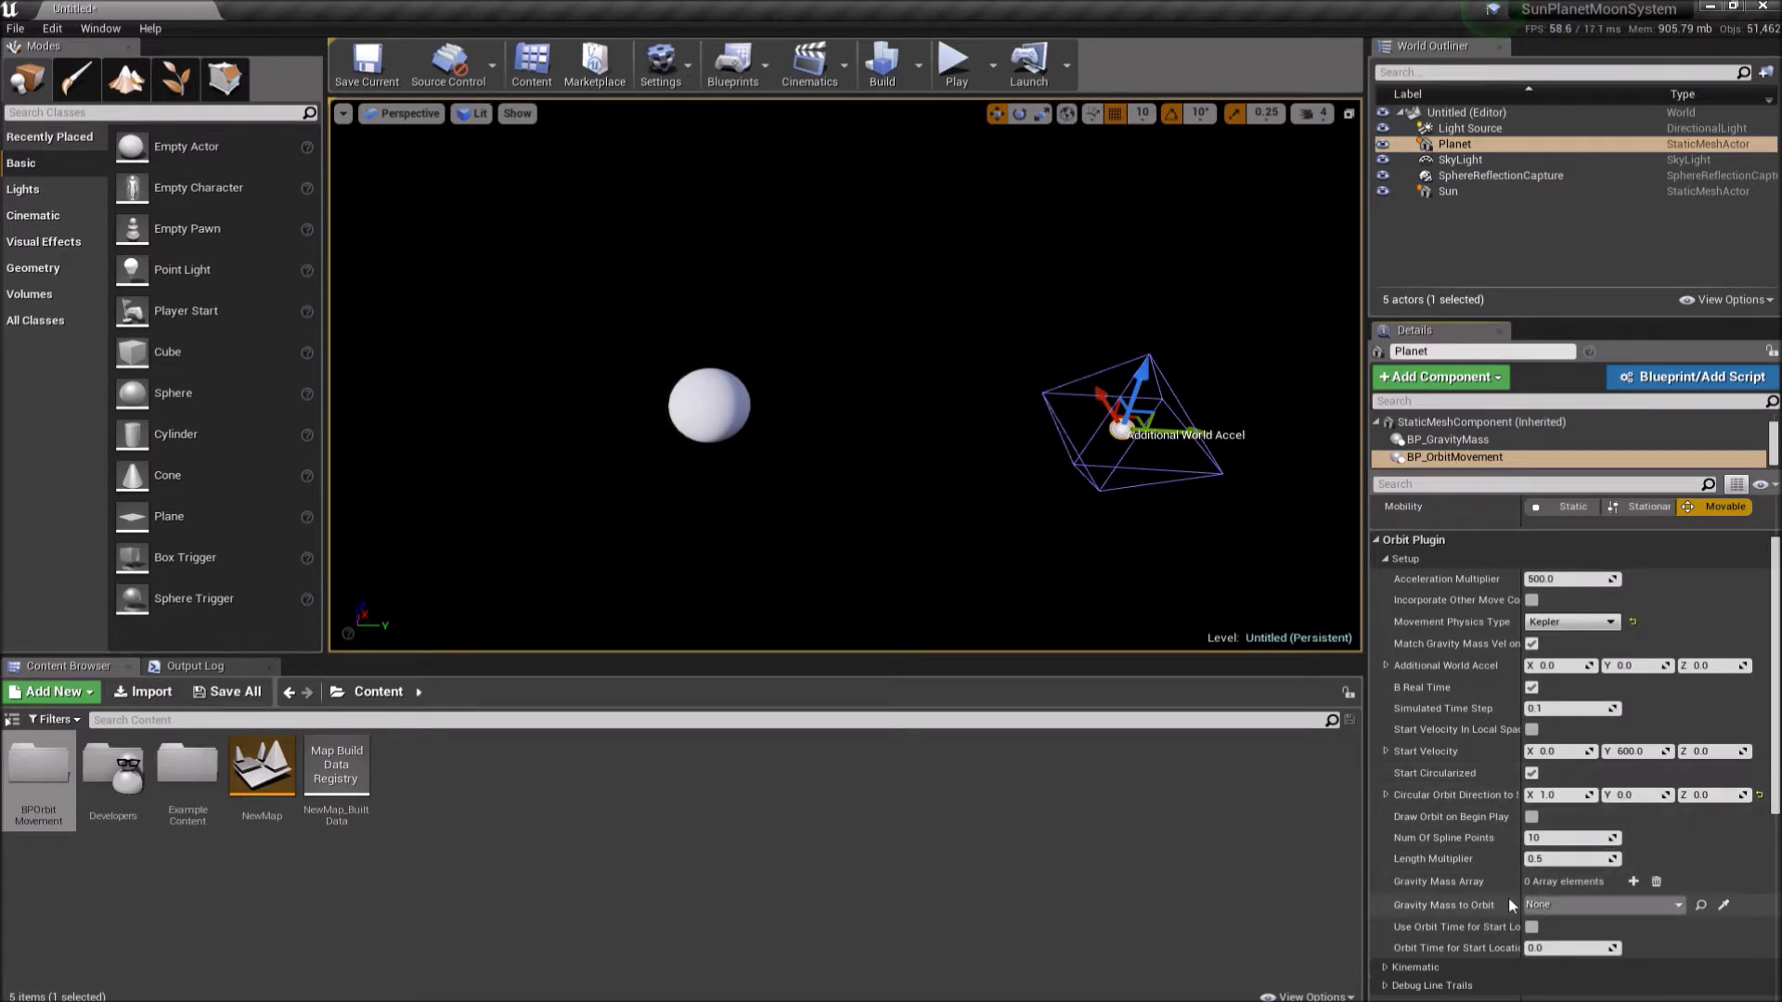
- Expand Debug Line Trails and set Trail Thickness to 20.0
{"action": "scroll", "coordinate": [1506, 835], "scroll_direction": "down", "scroll_amount": 2}
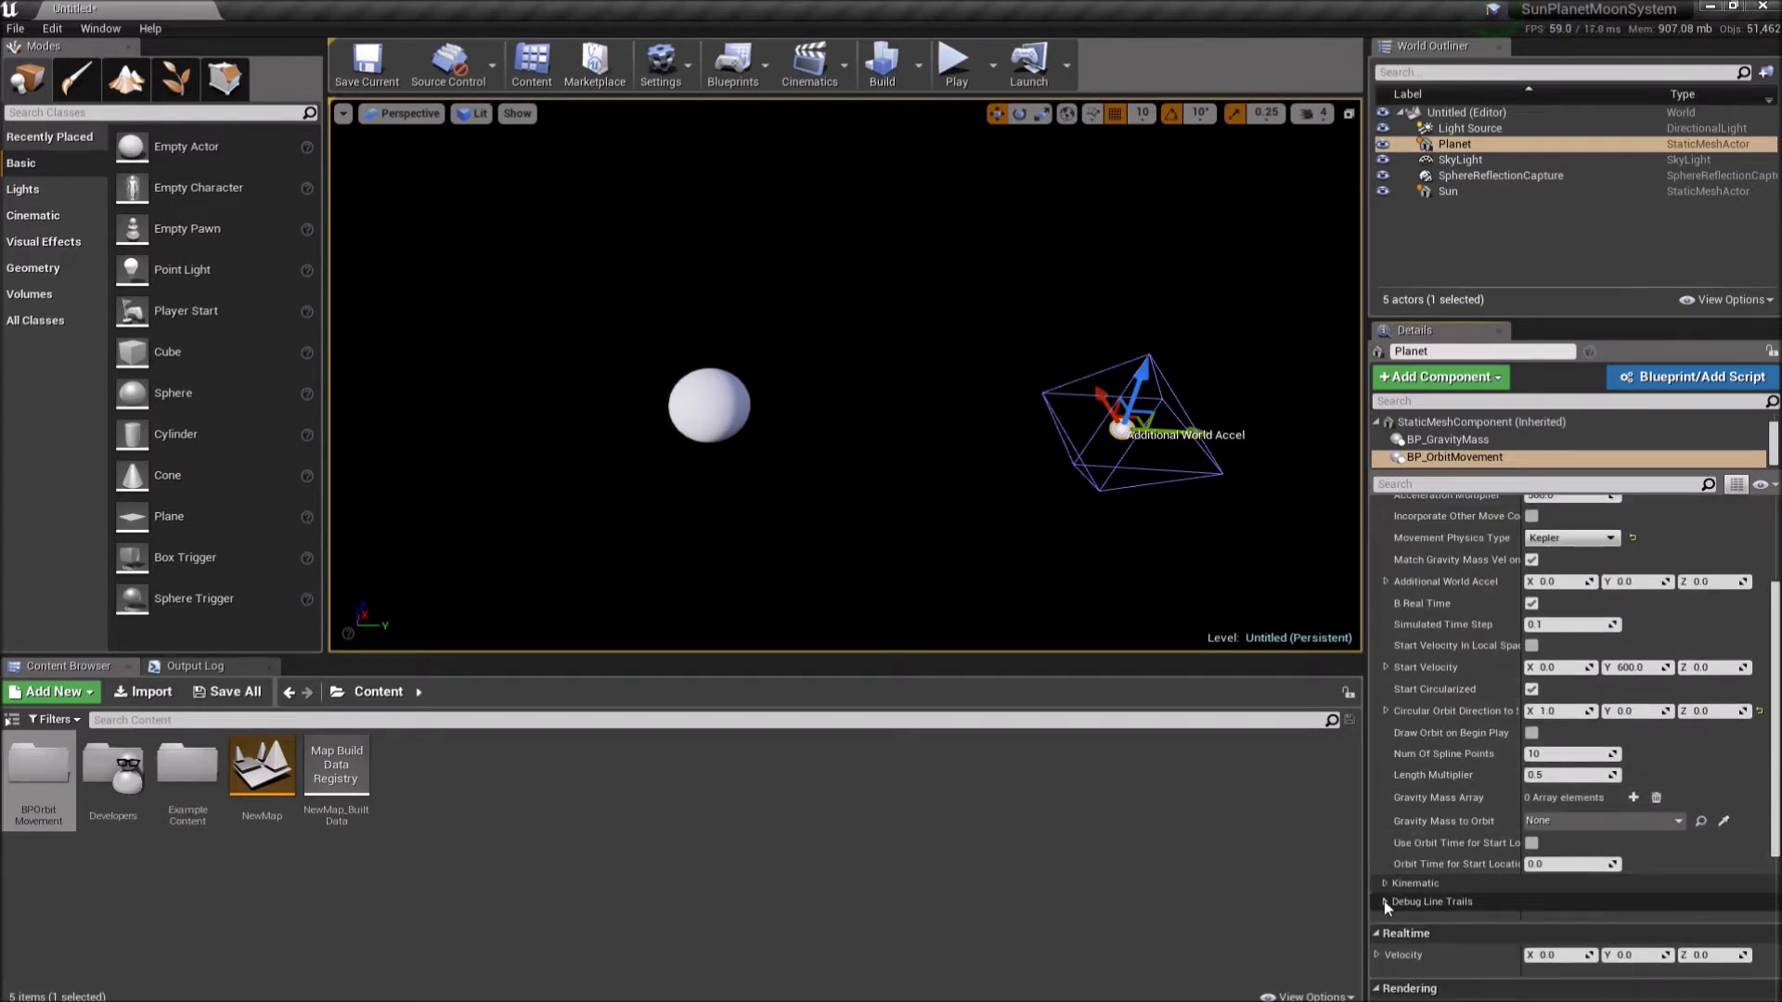
{"action": "left_click", "coordinate": [1385, 902]}
{"action": "scroll", "coordinate": [1485, 891], "scroll_direction": "down", "scroll_amount": 1}
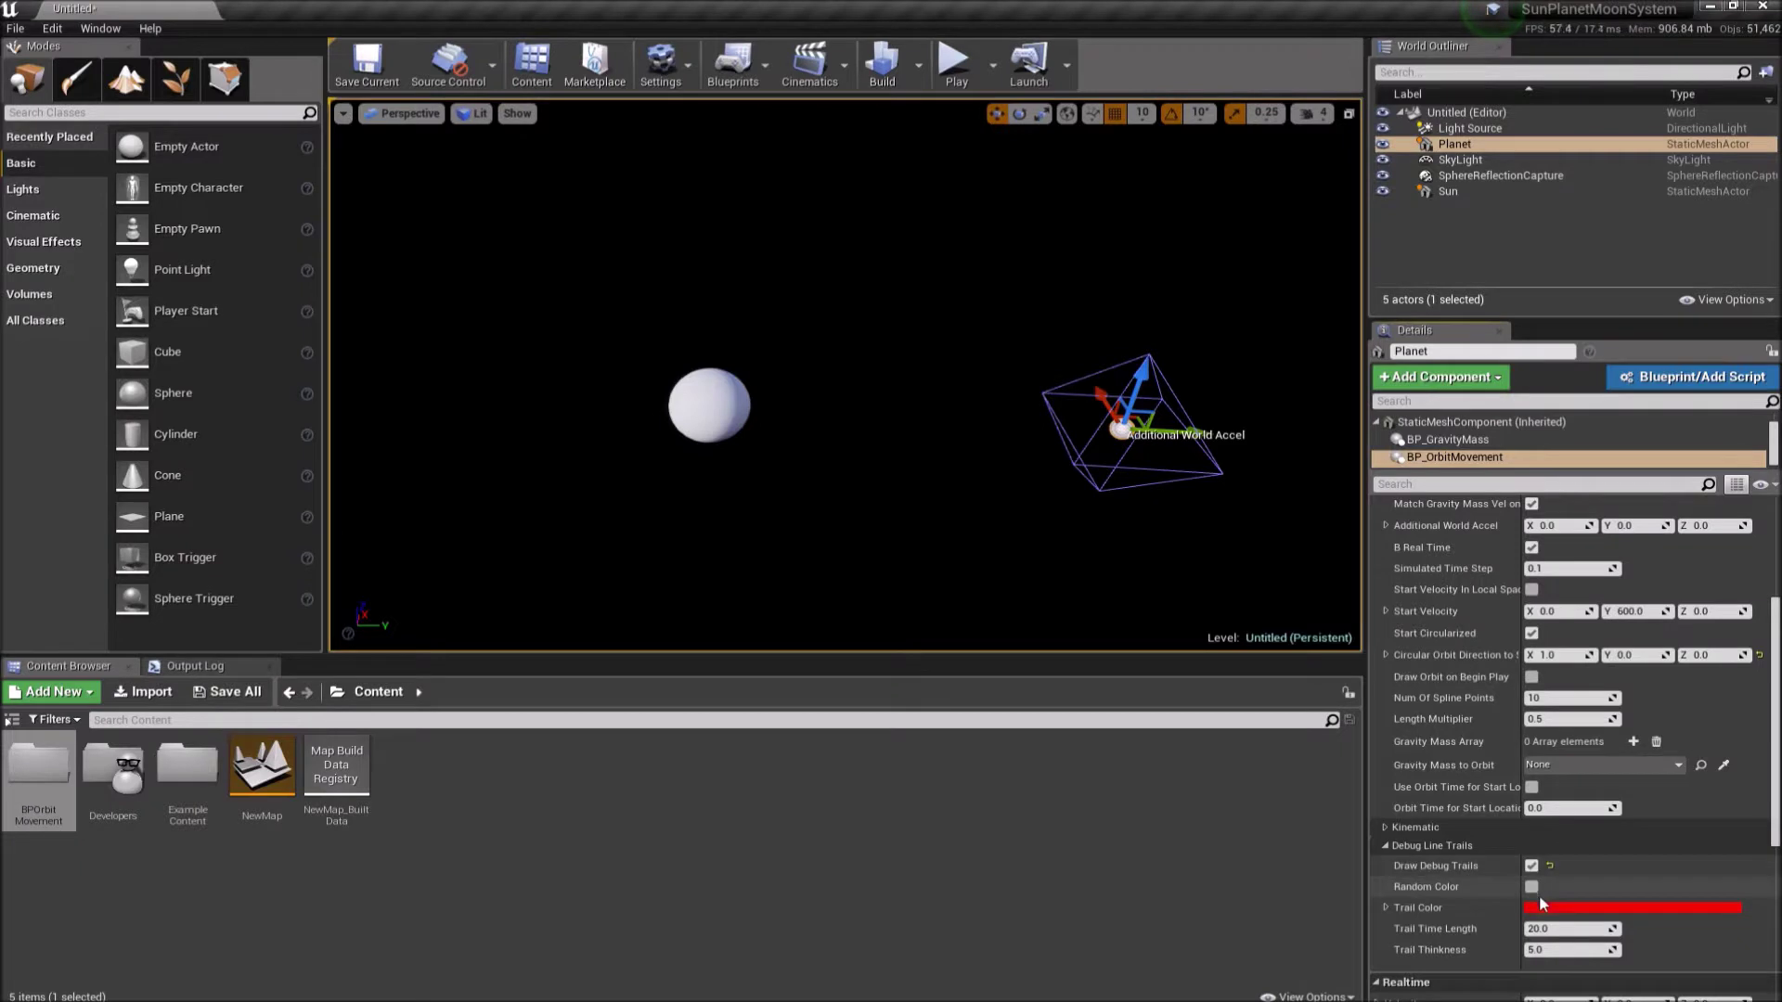
{"action": "left_click", "coordinate": [1531, 887]}
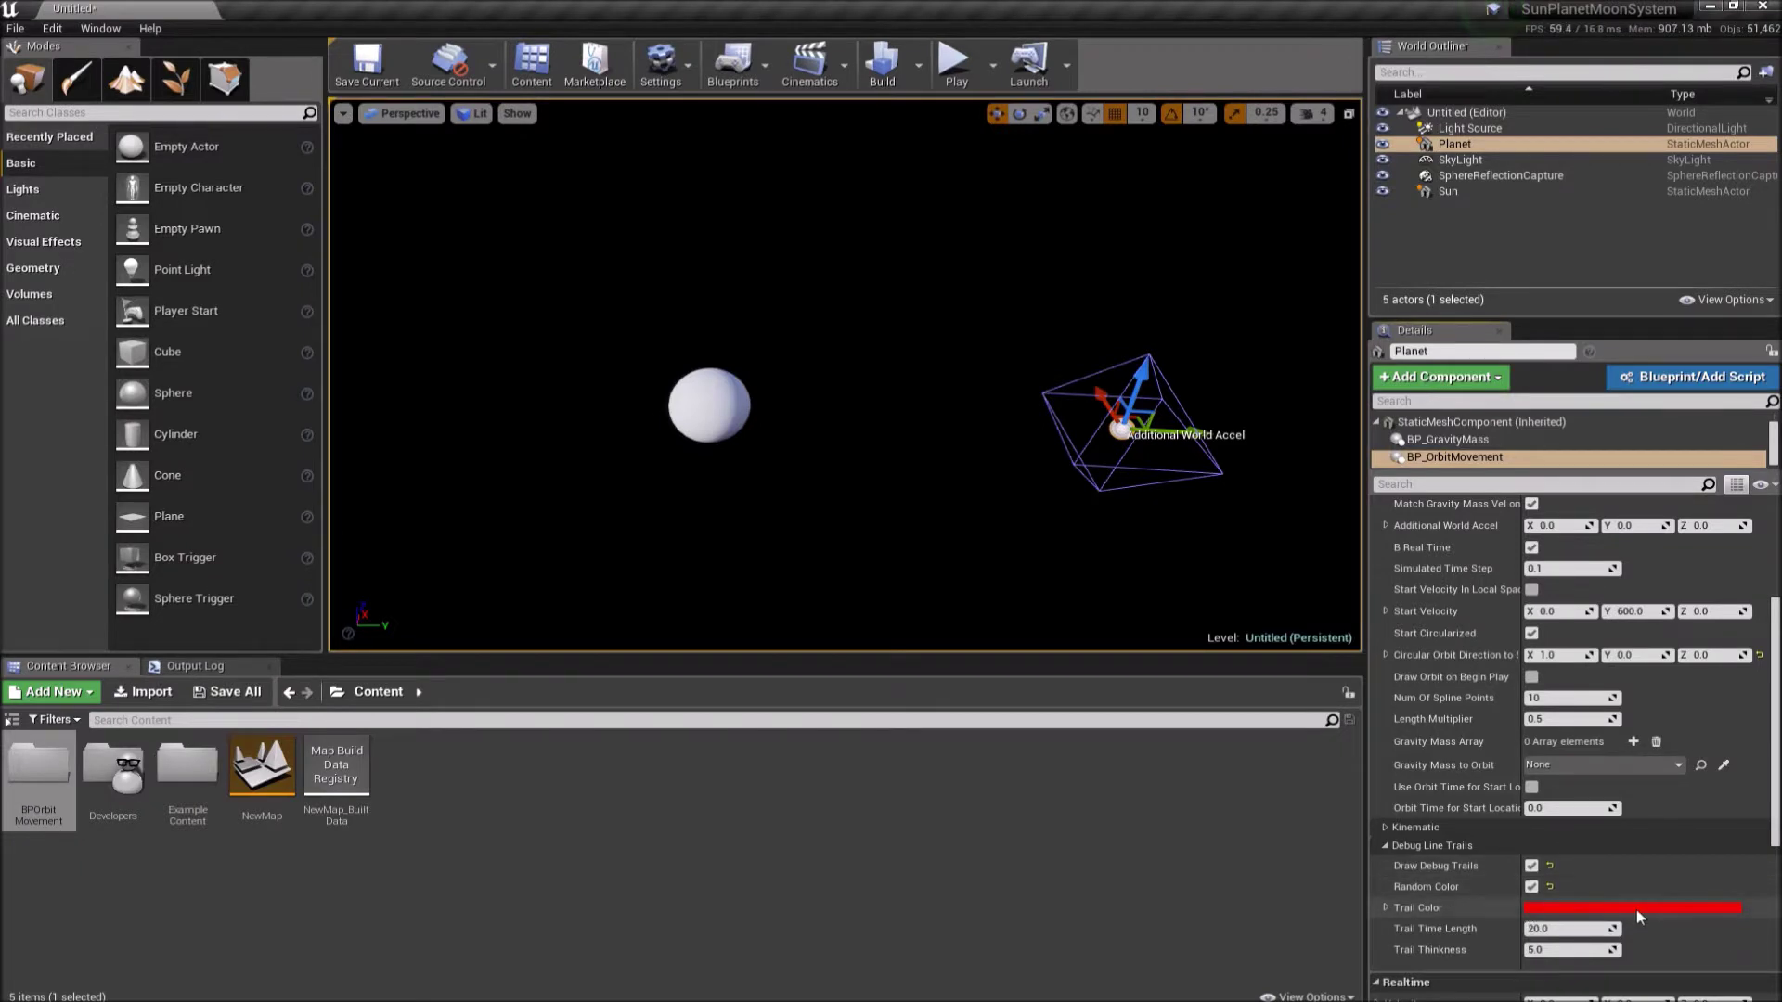
{"action": "left_click", "coordinate": [1531, 886]}
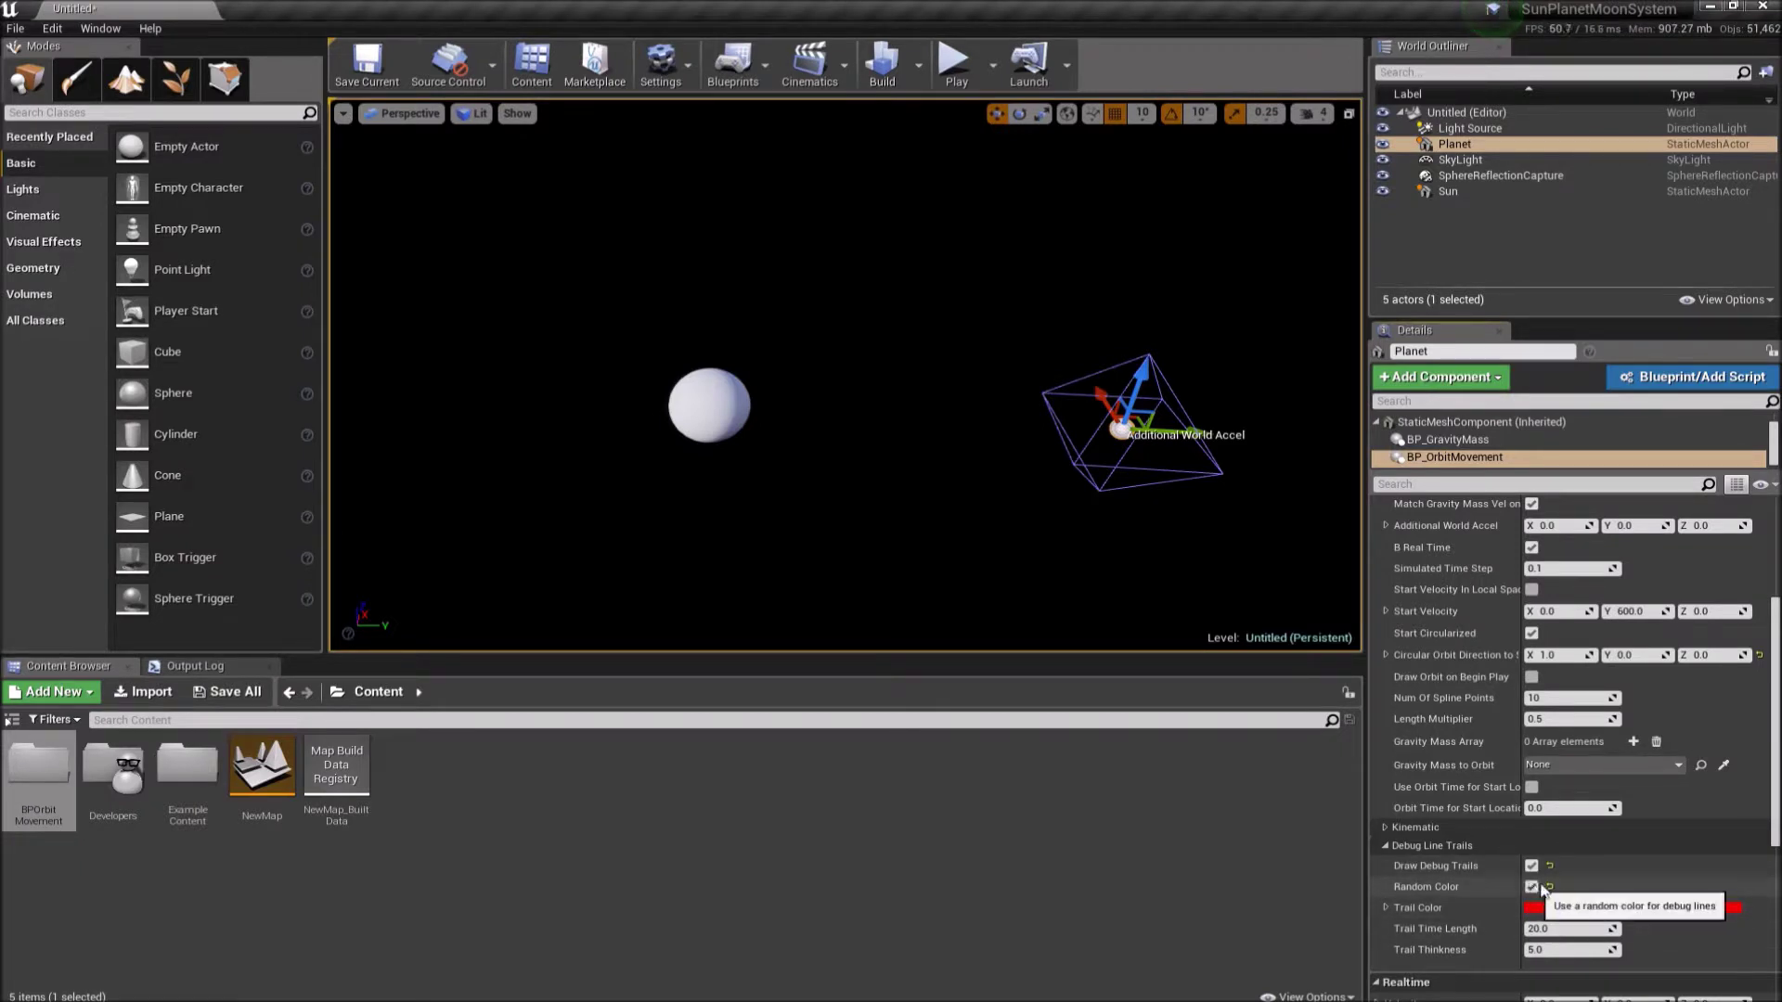
{"action": "left_click", "coordinate": [1539, 950]}
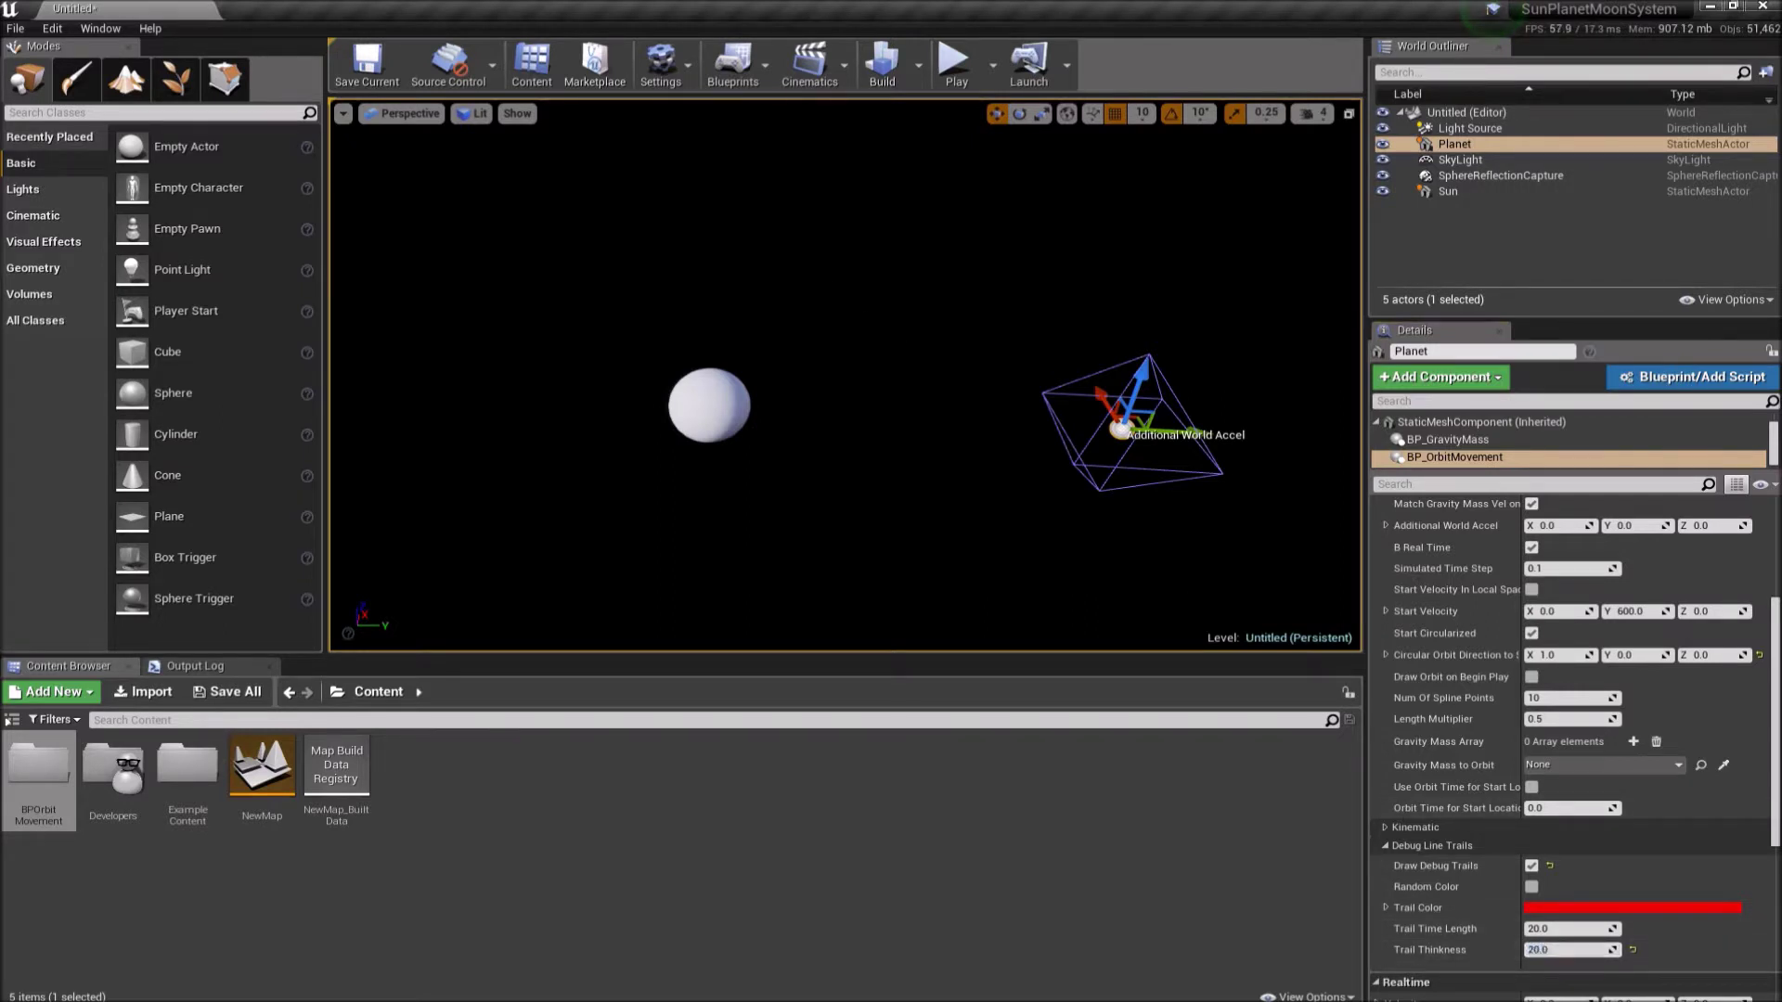
{"action": "left_click", "coordinate": [902, 348]}
{"action": "left_click", "coordinate": [956, 63]}
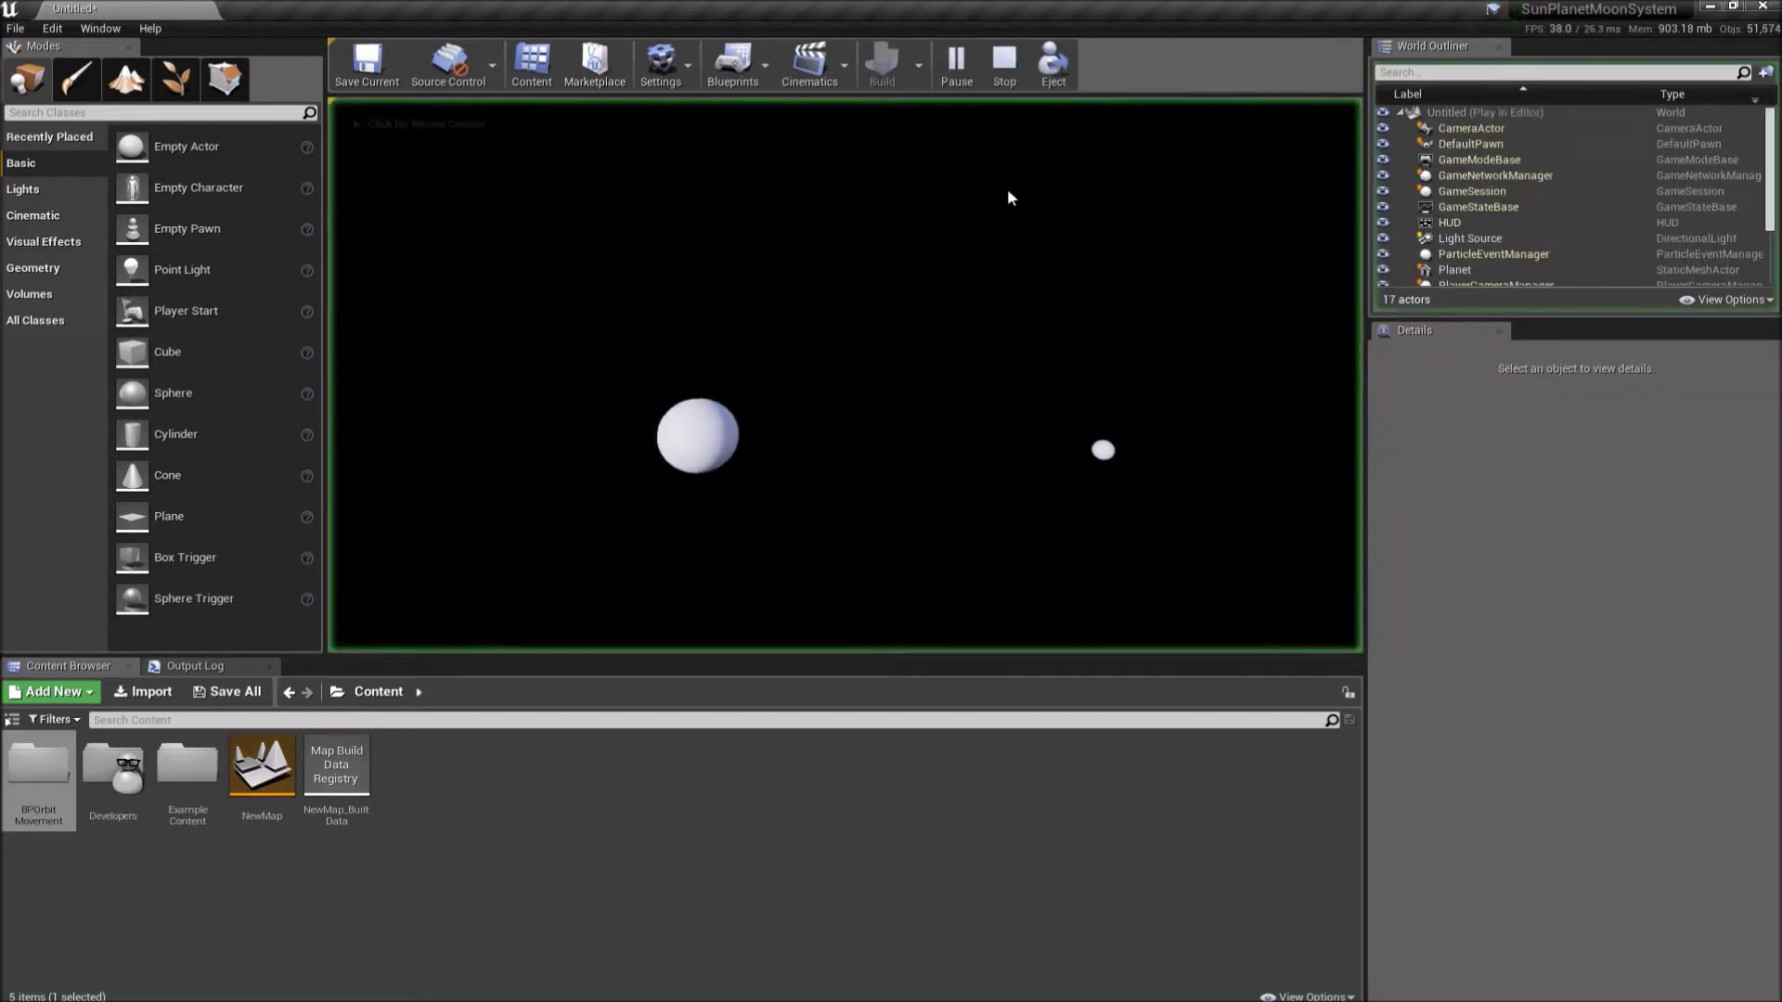
{"action": "left_click", "coordinate": [980, 326]}
{"action": "key", "text": "w"}
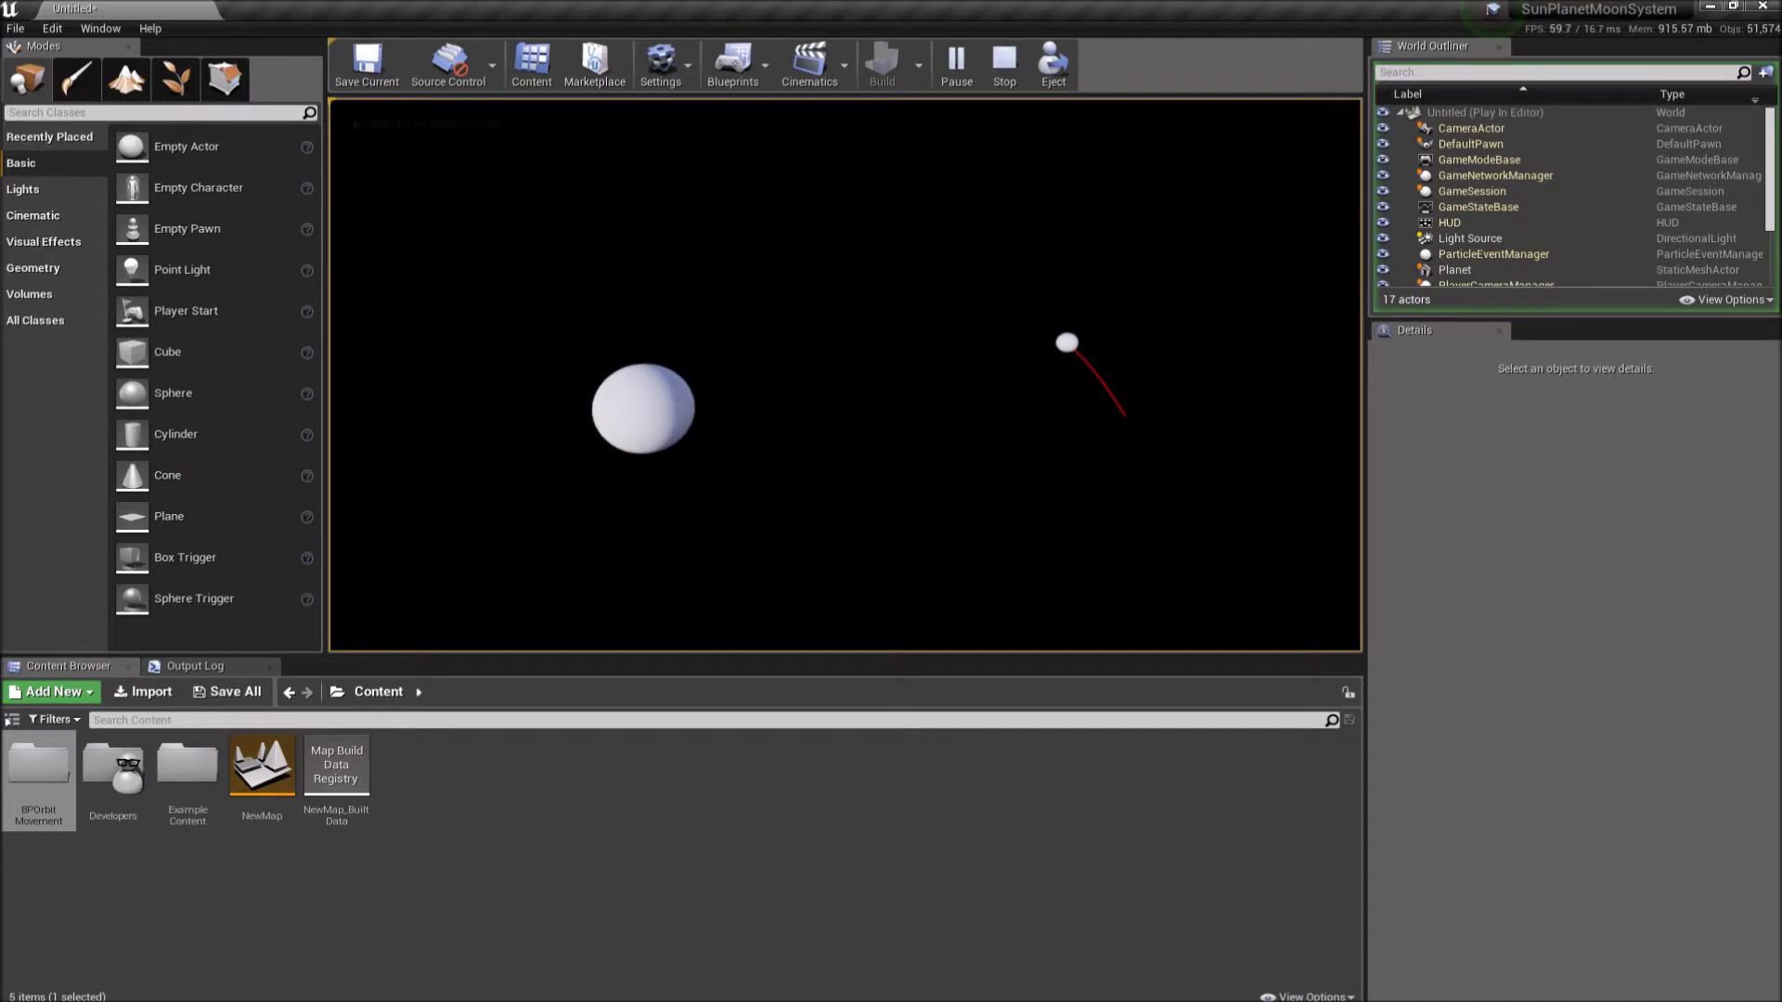
{"action": "key", "text": "shift+F1"}
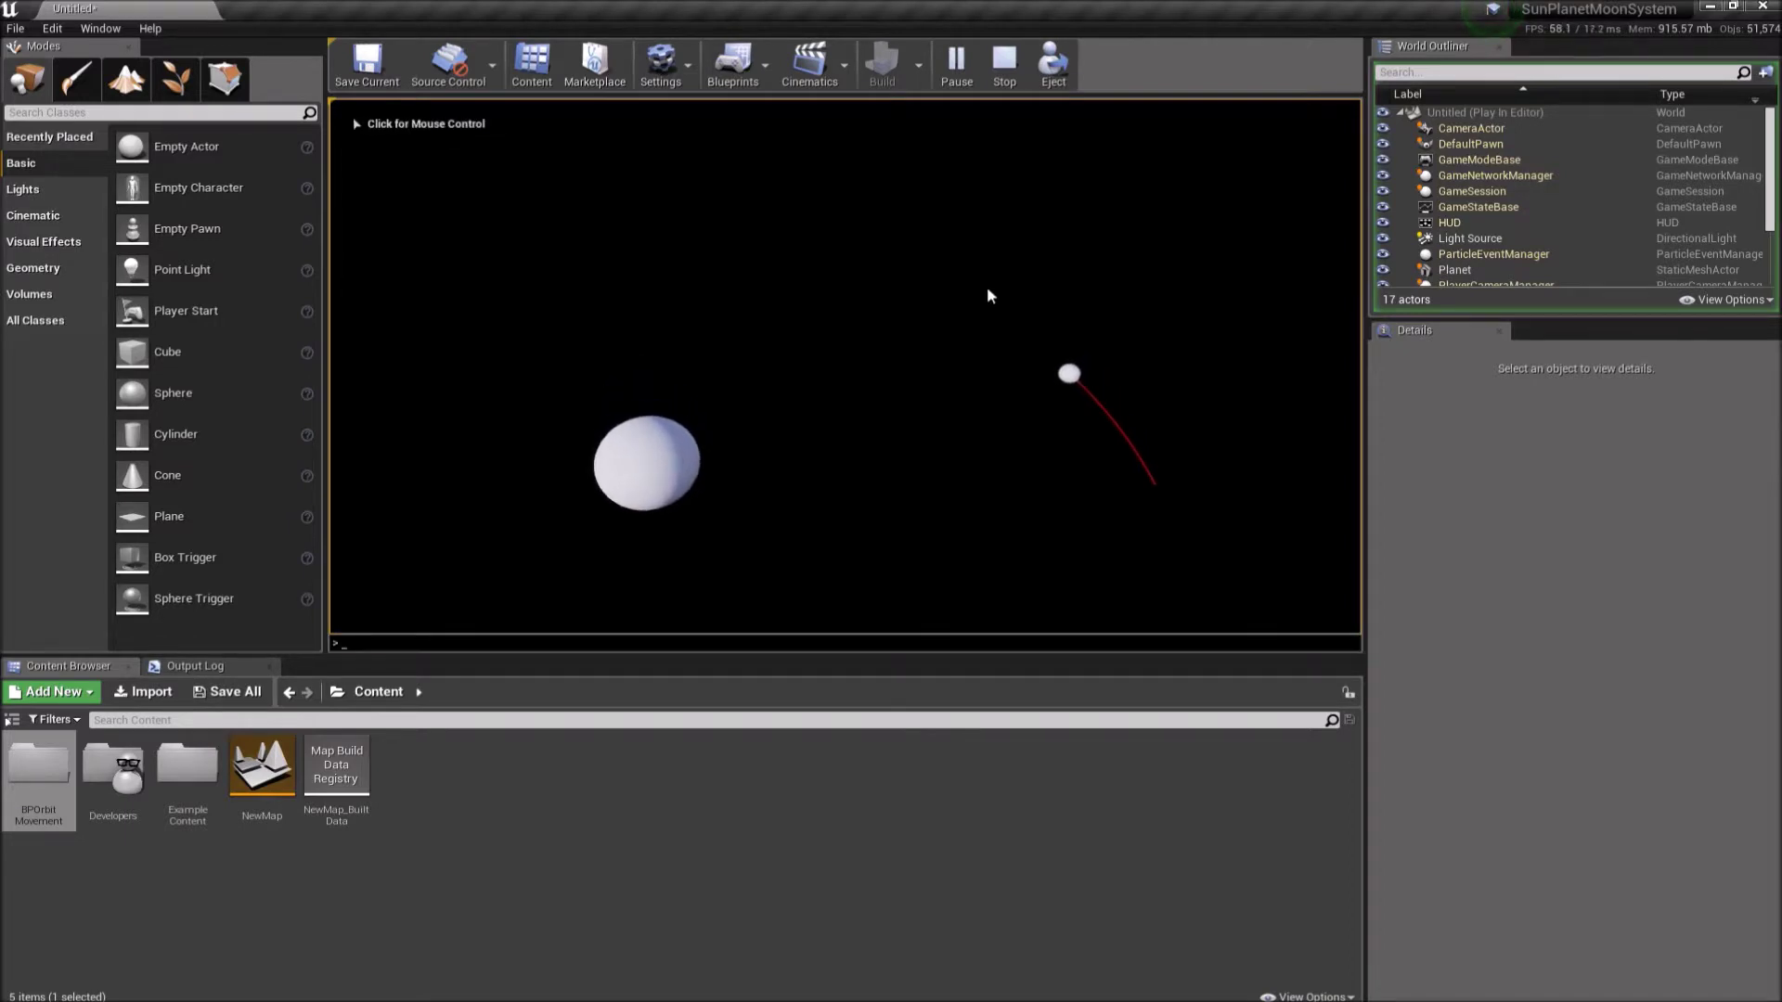
{"action": "left_click", "coordinate": [1004, 63]}
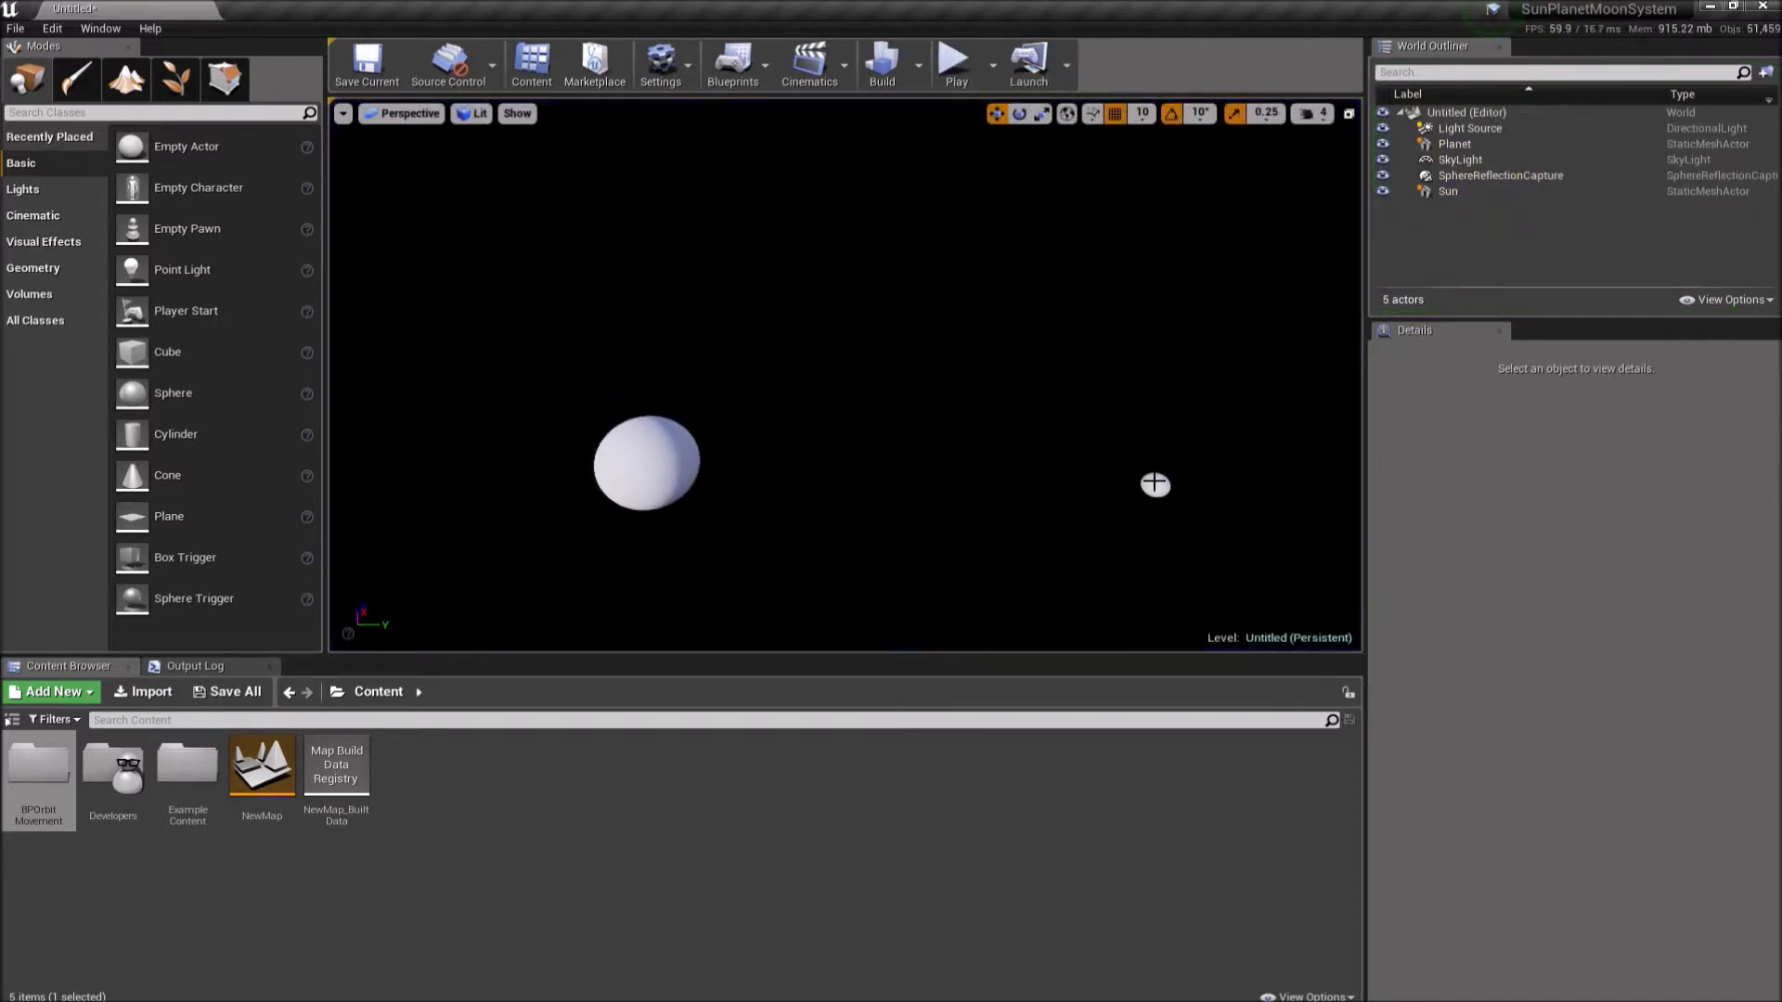
{"action": "left_click", "coordinate": [1153, 484]}
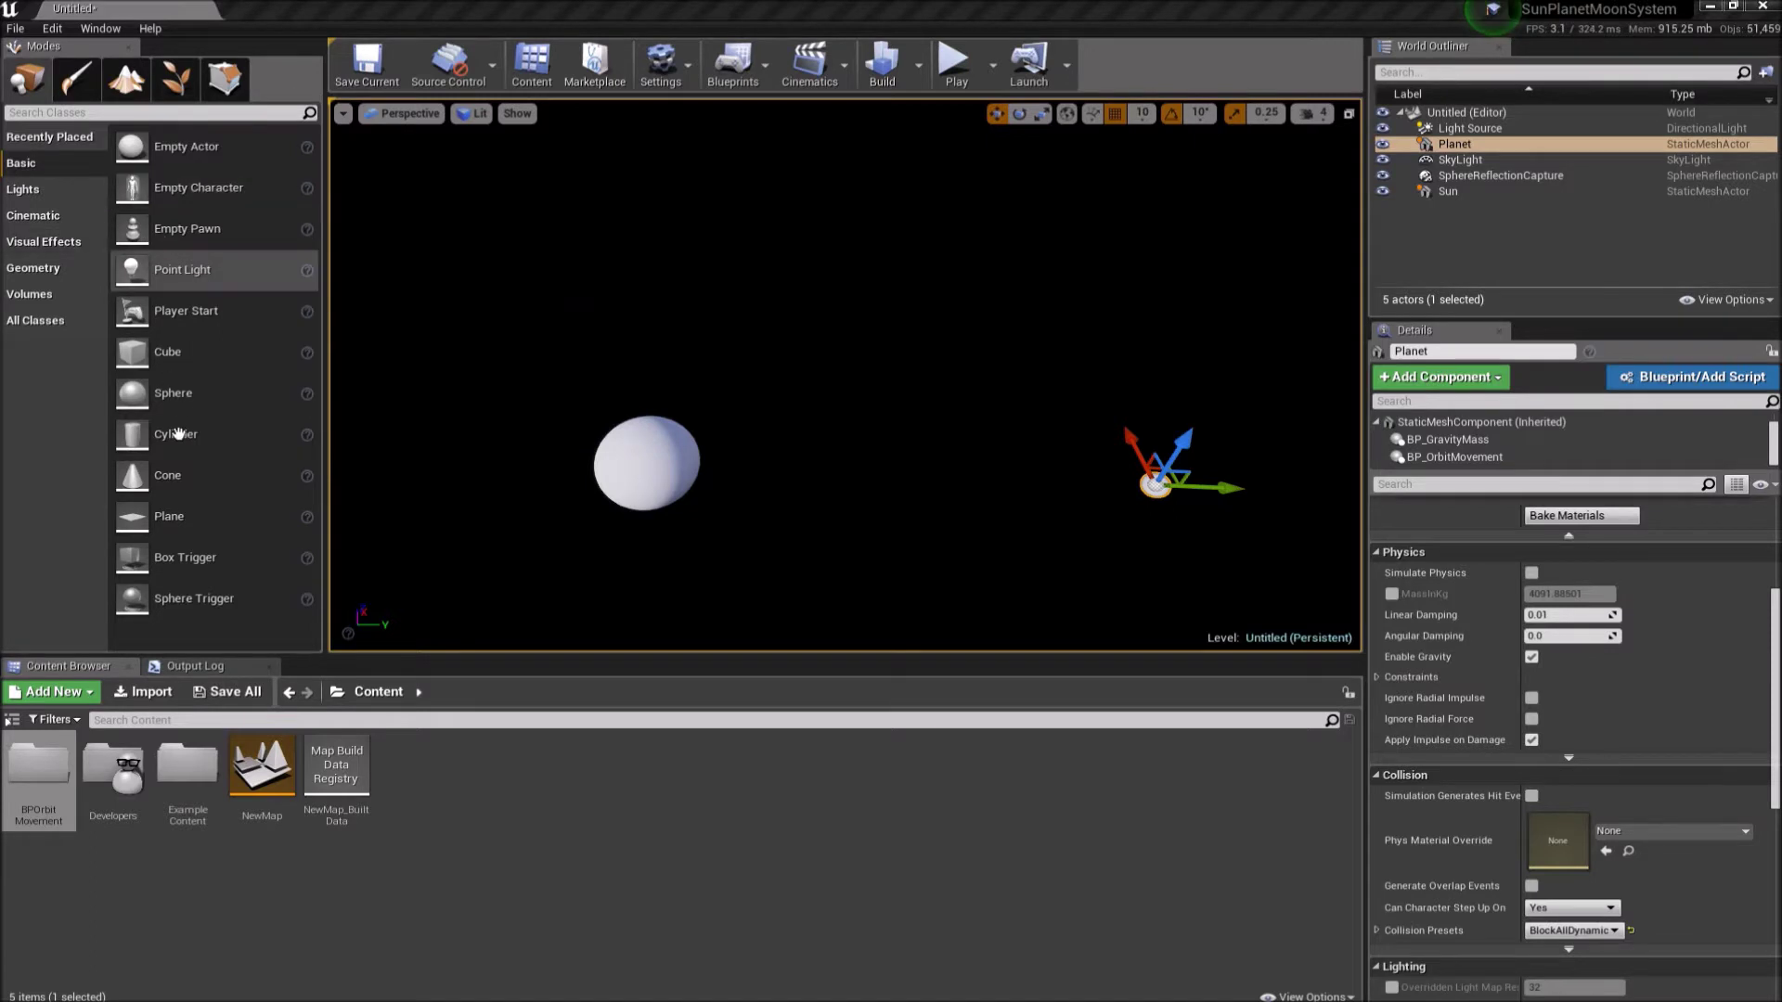
- Place a new sphere beside the planet and rename it Moon
{"action": "left_click_drag", "start_coordinate": [173, 393], "coordinate": [1283, 478]}
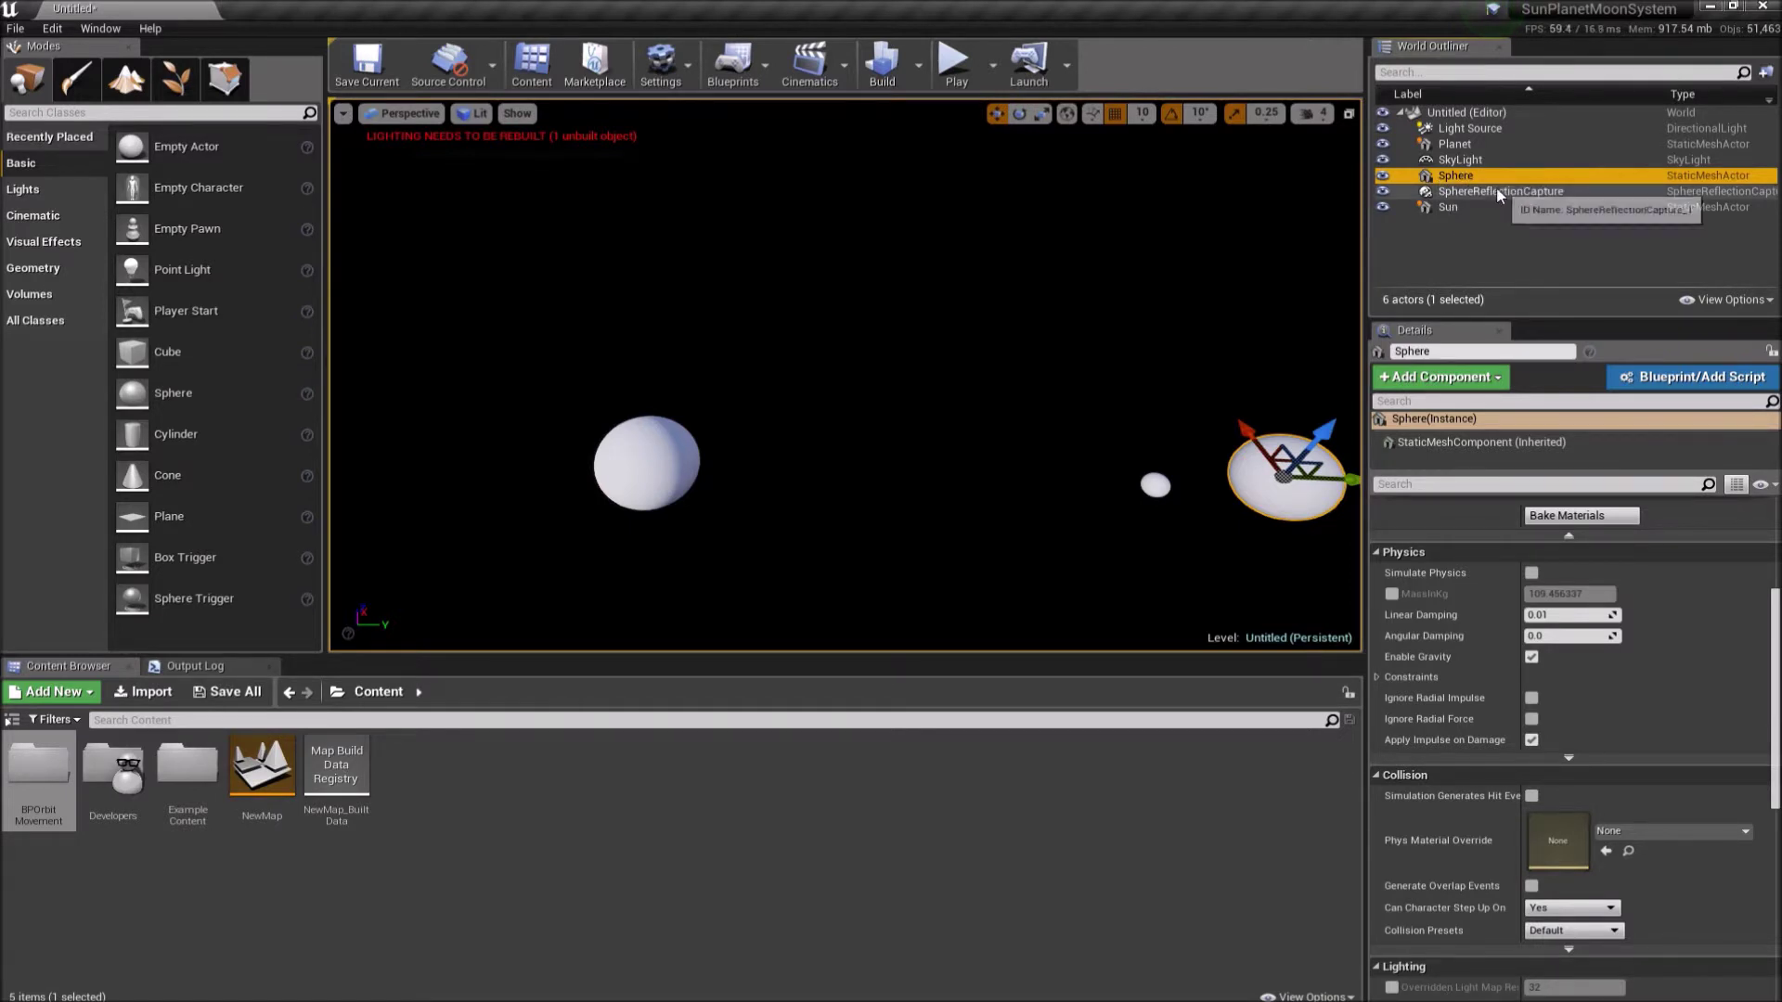
{"action": "left_click", "coordinate": [1468, 177]}
{"action": "type", "text": "Moon"}
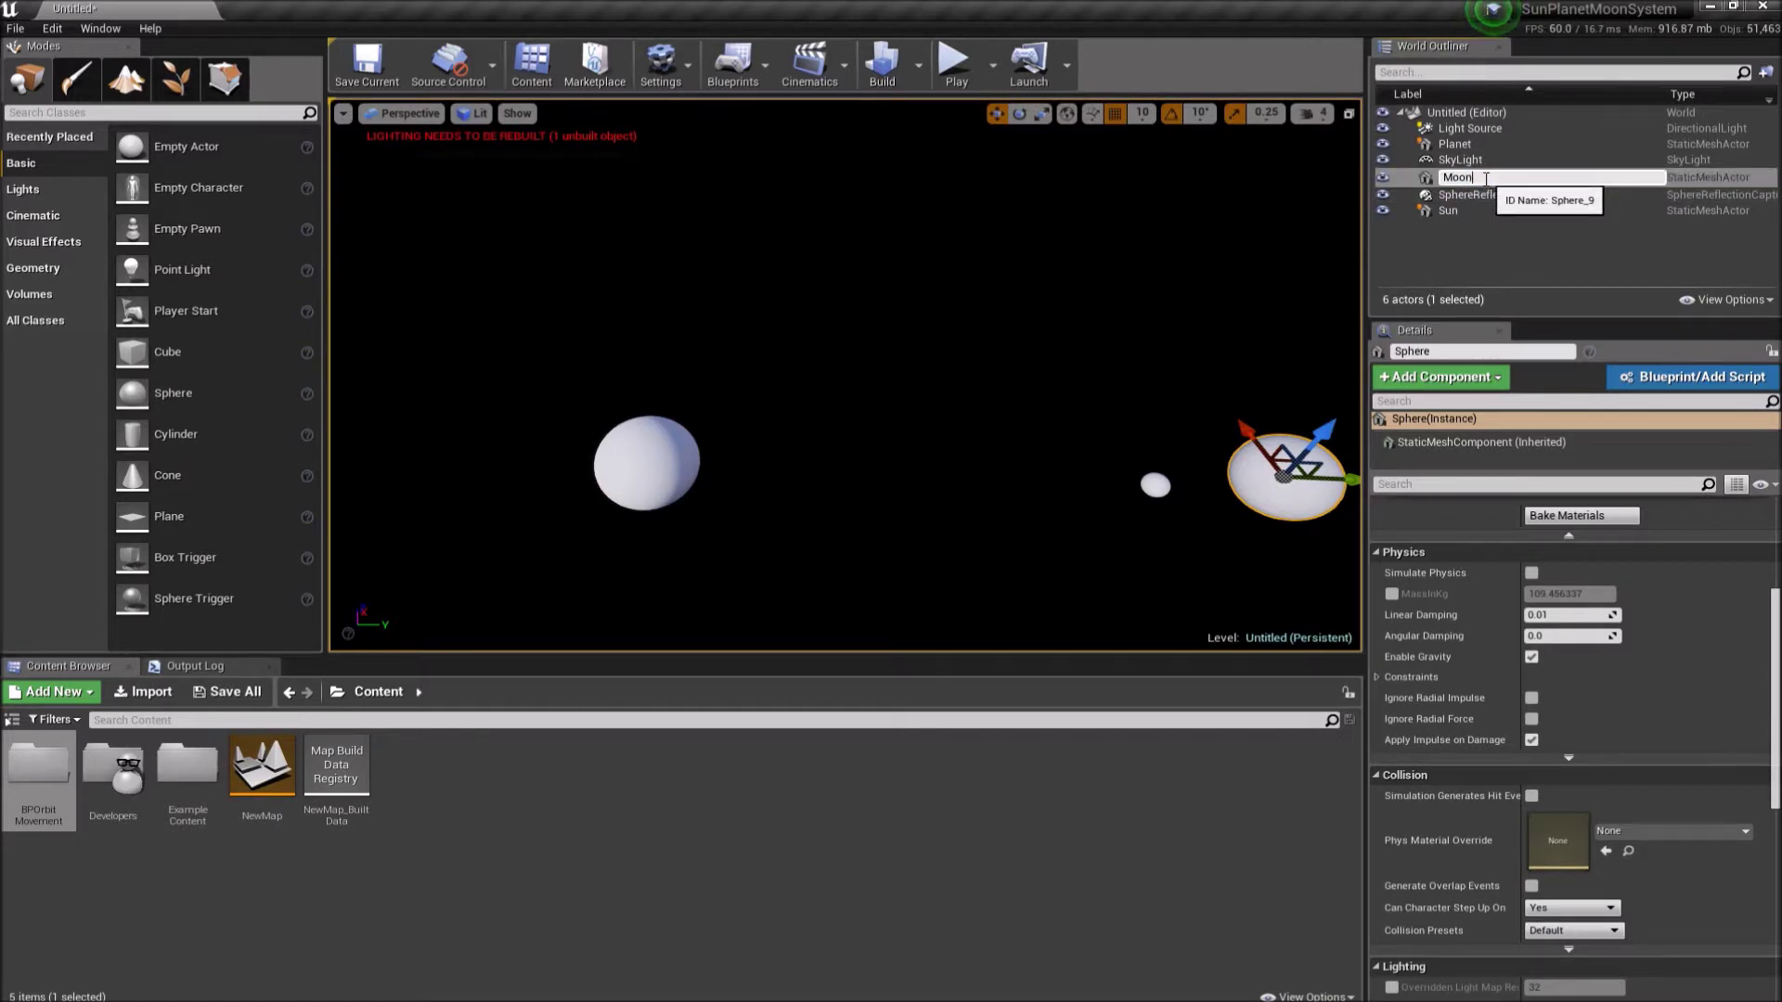
{"action": "key", "text": "Return"}
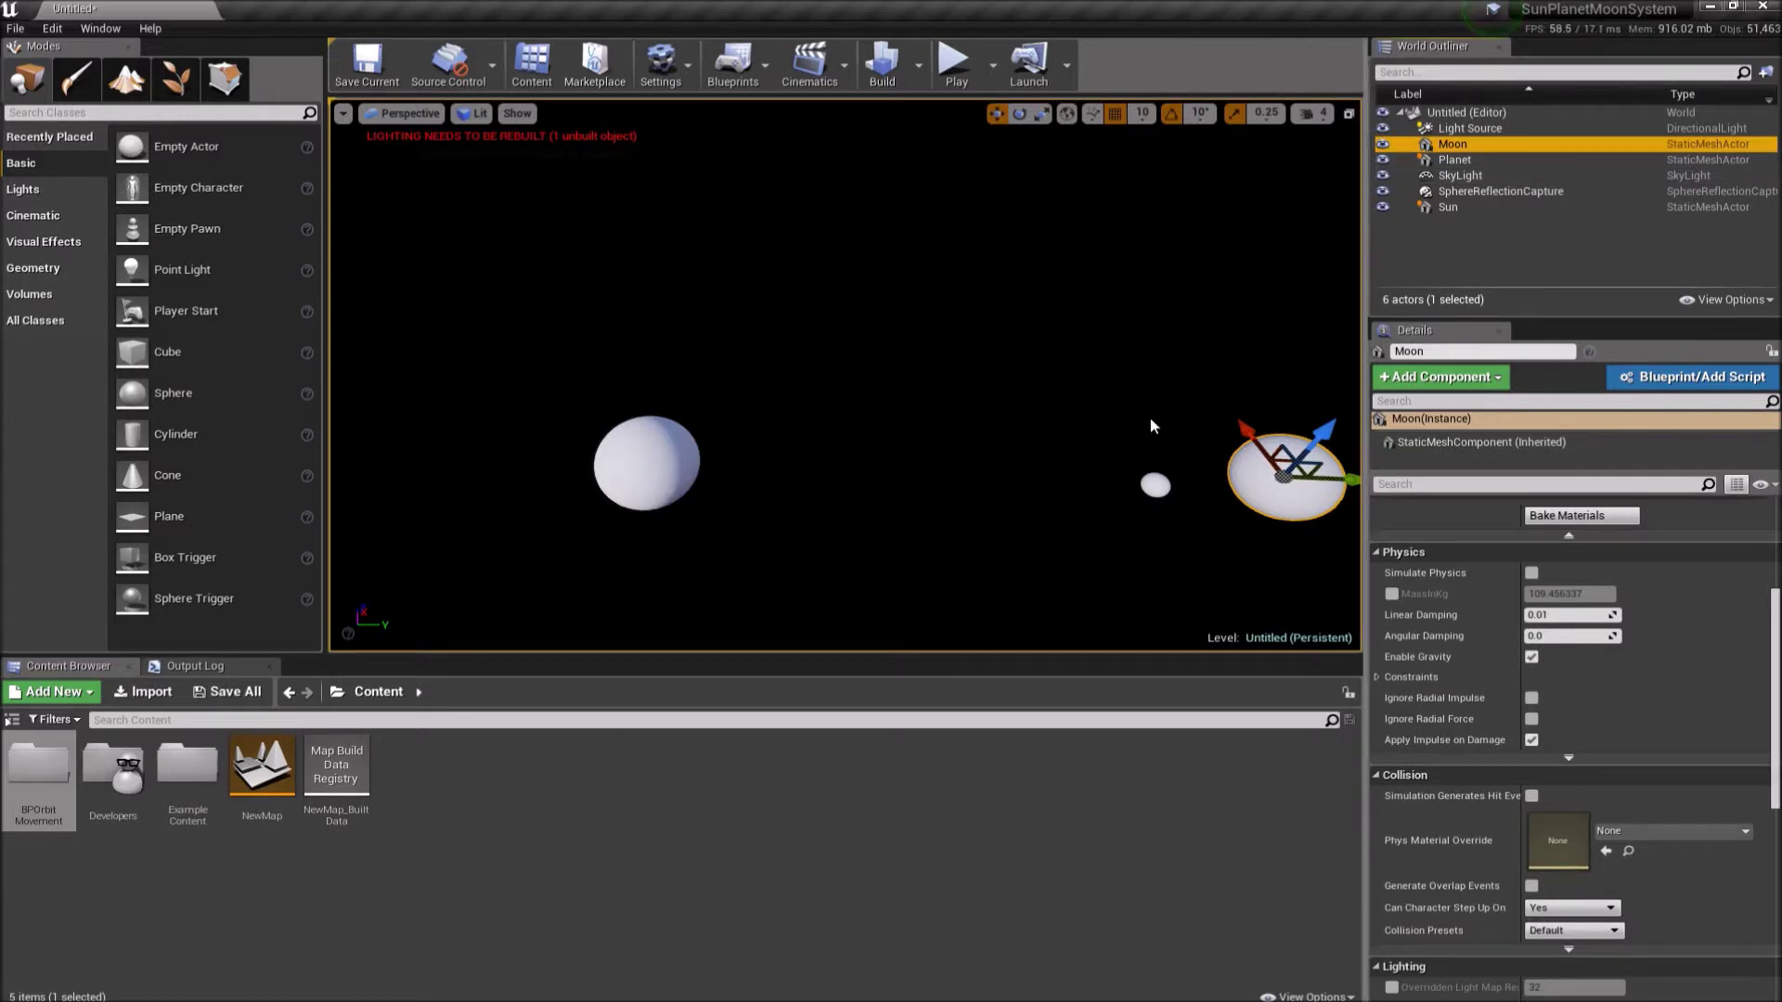
- Set the Moon's location to X 0, Y 11000, Z 0
{"action": "scroll", "coordinate": [1485, 564], "scroll_direction": "up", "scroll_amount": 5}
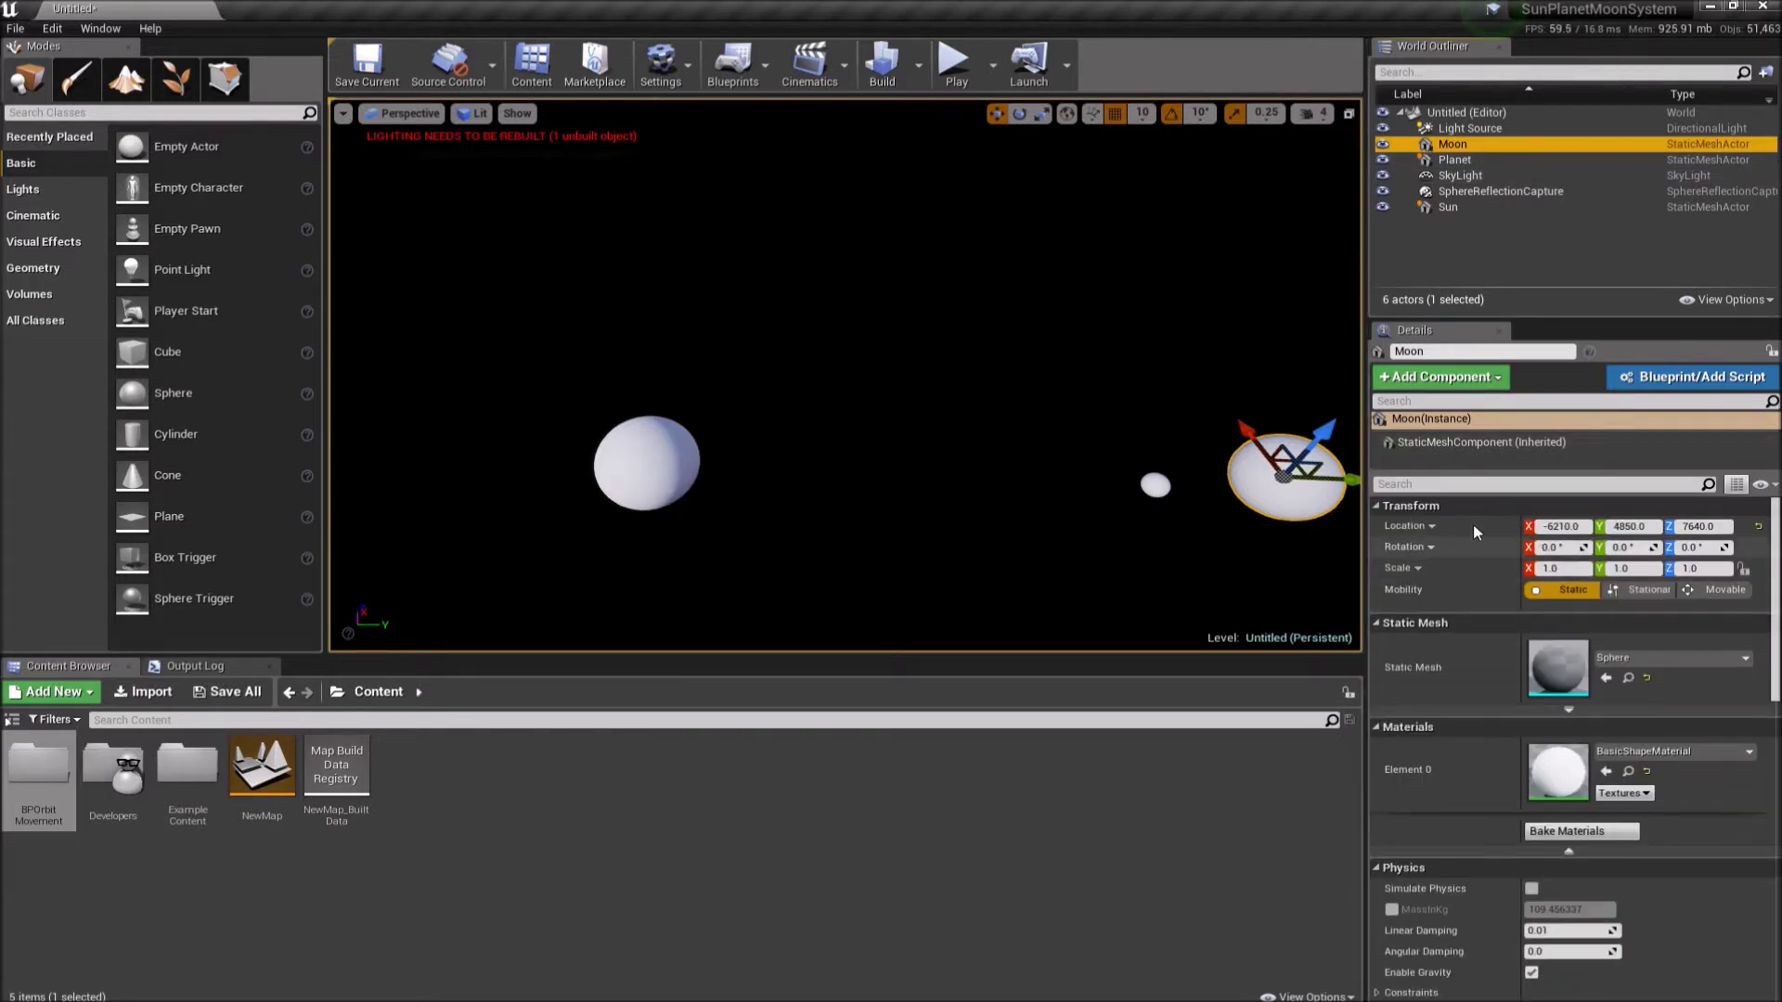
{"action": "left_click", "coordinate": [1561, 526]}
{"action": "type", "text": "0"}
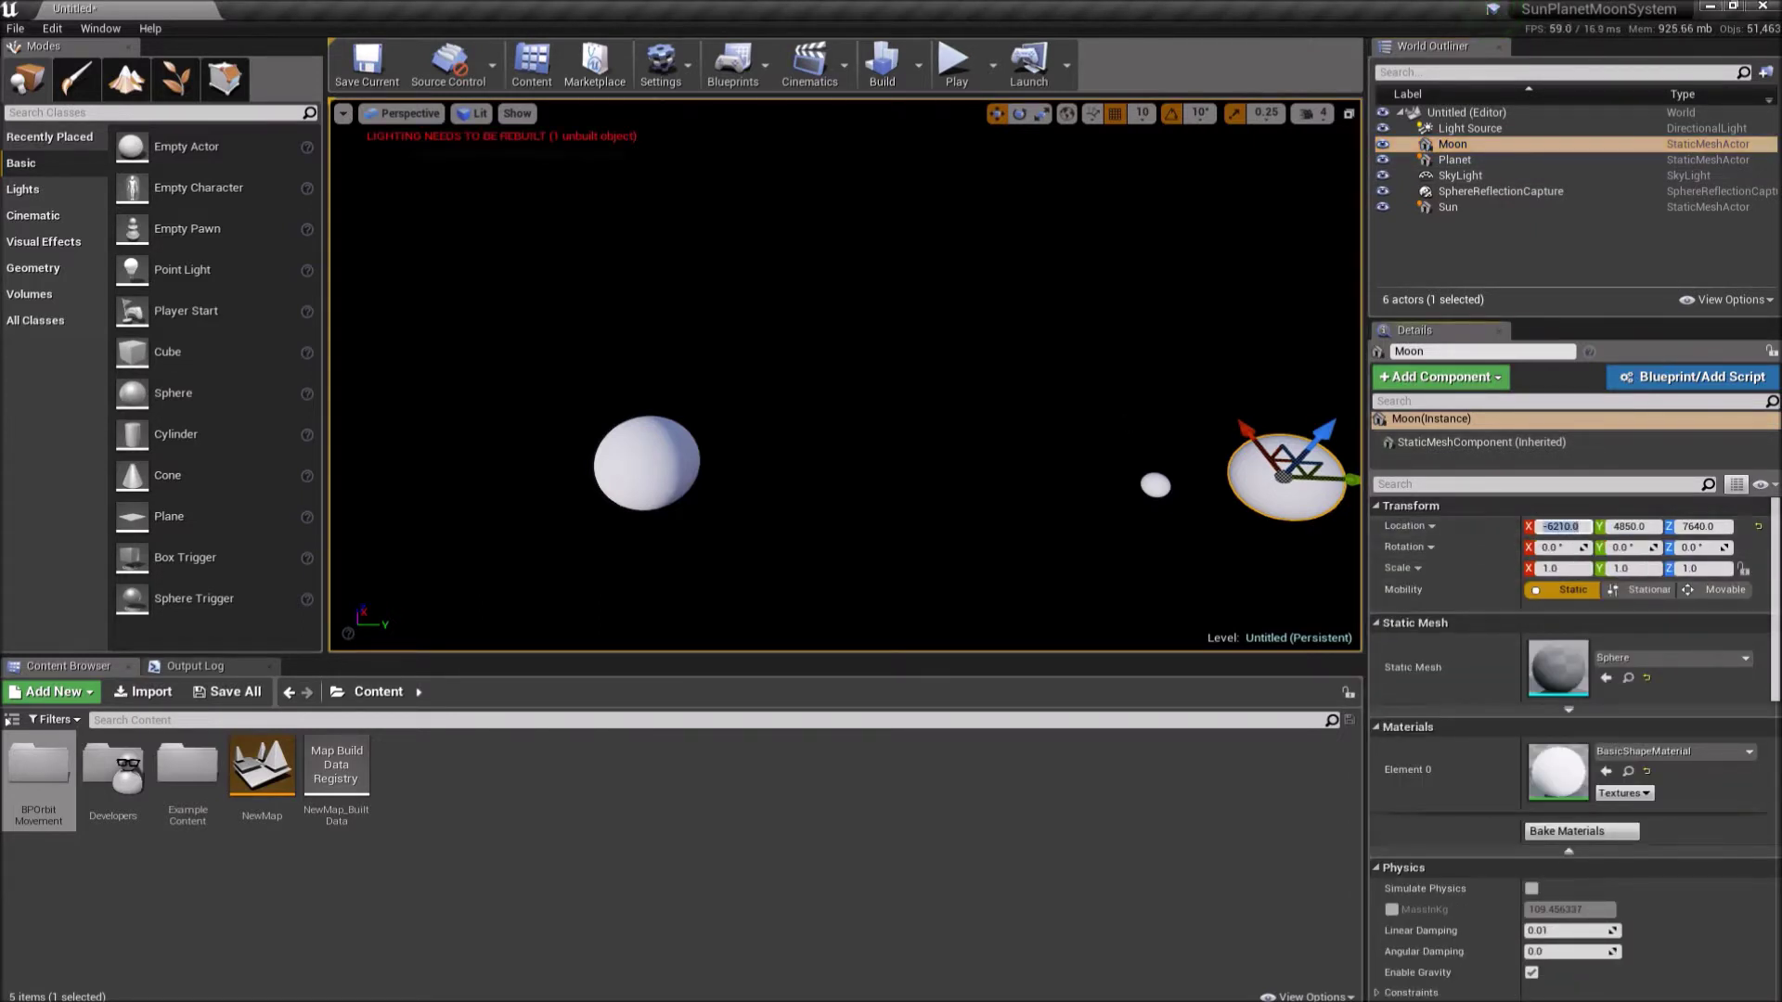
{"action": "key", "text": "Tab"}
{"action": "type", "text": "0"}
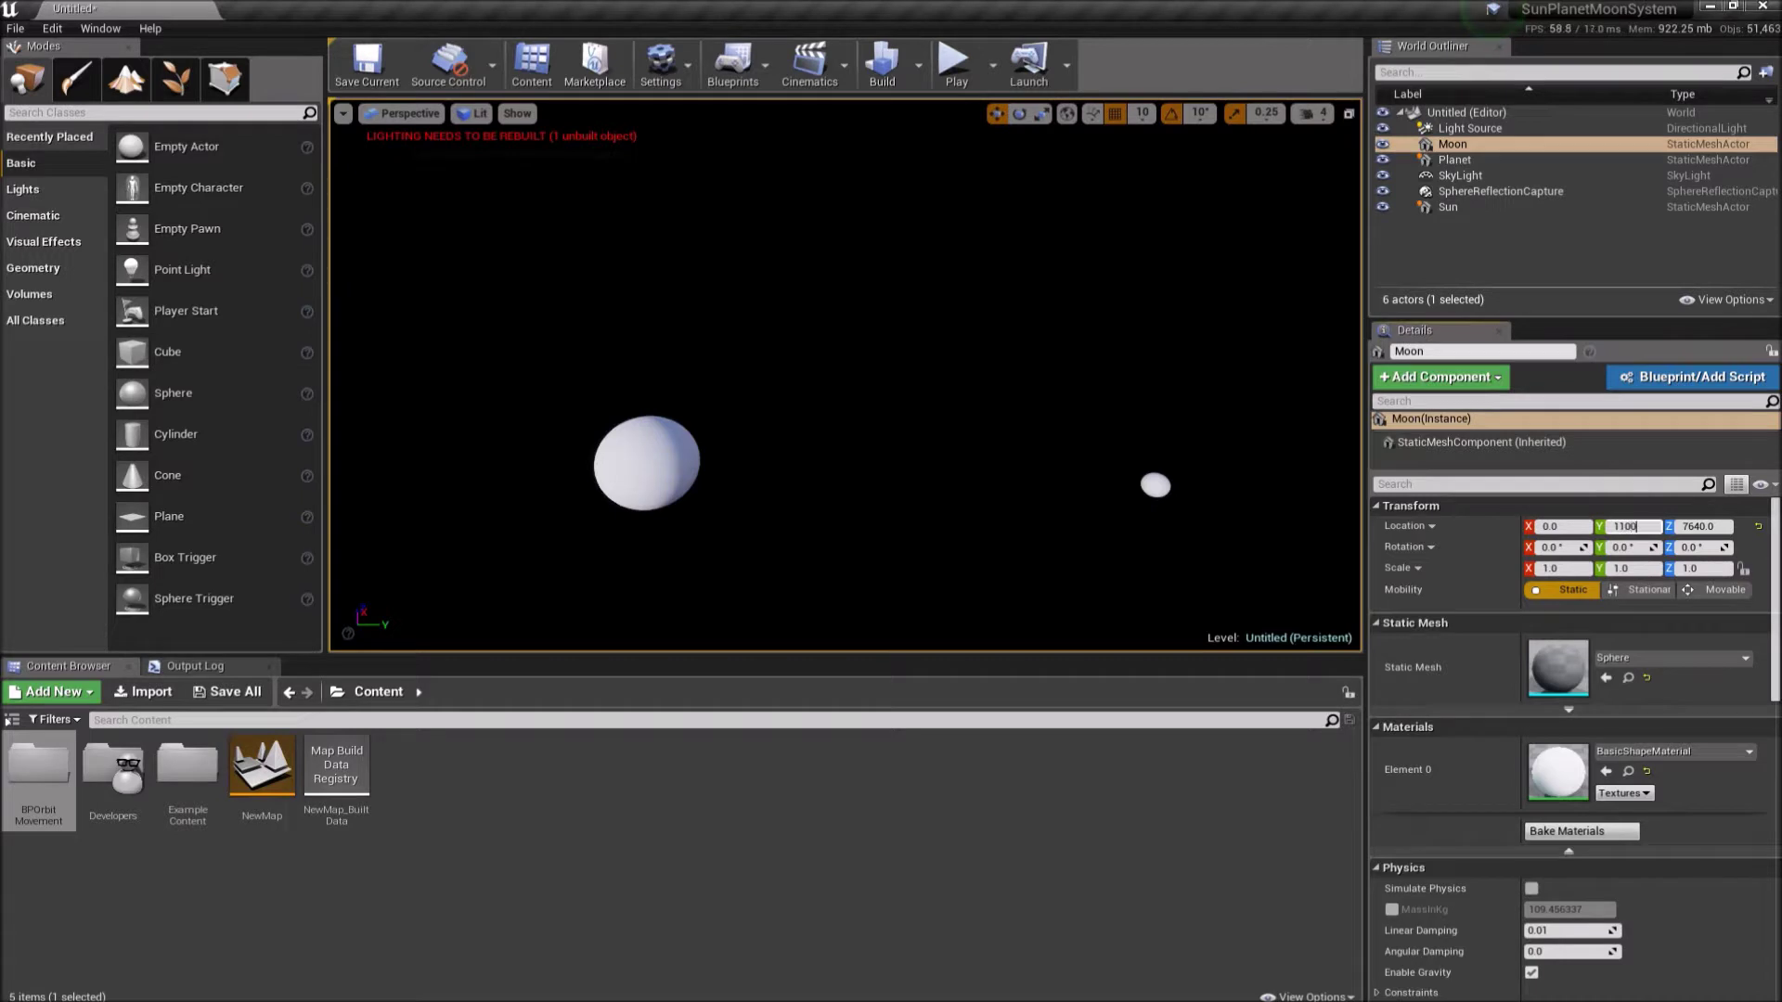
{"action": "left_click", "coordinate": [1715, 526]}
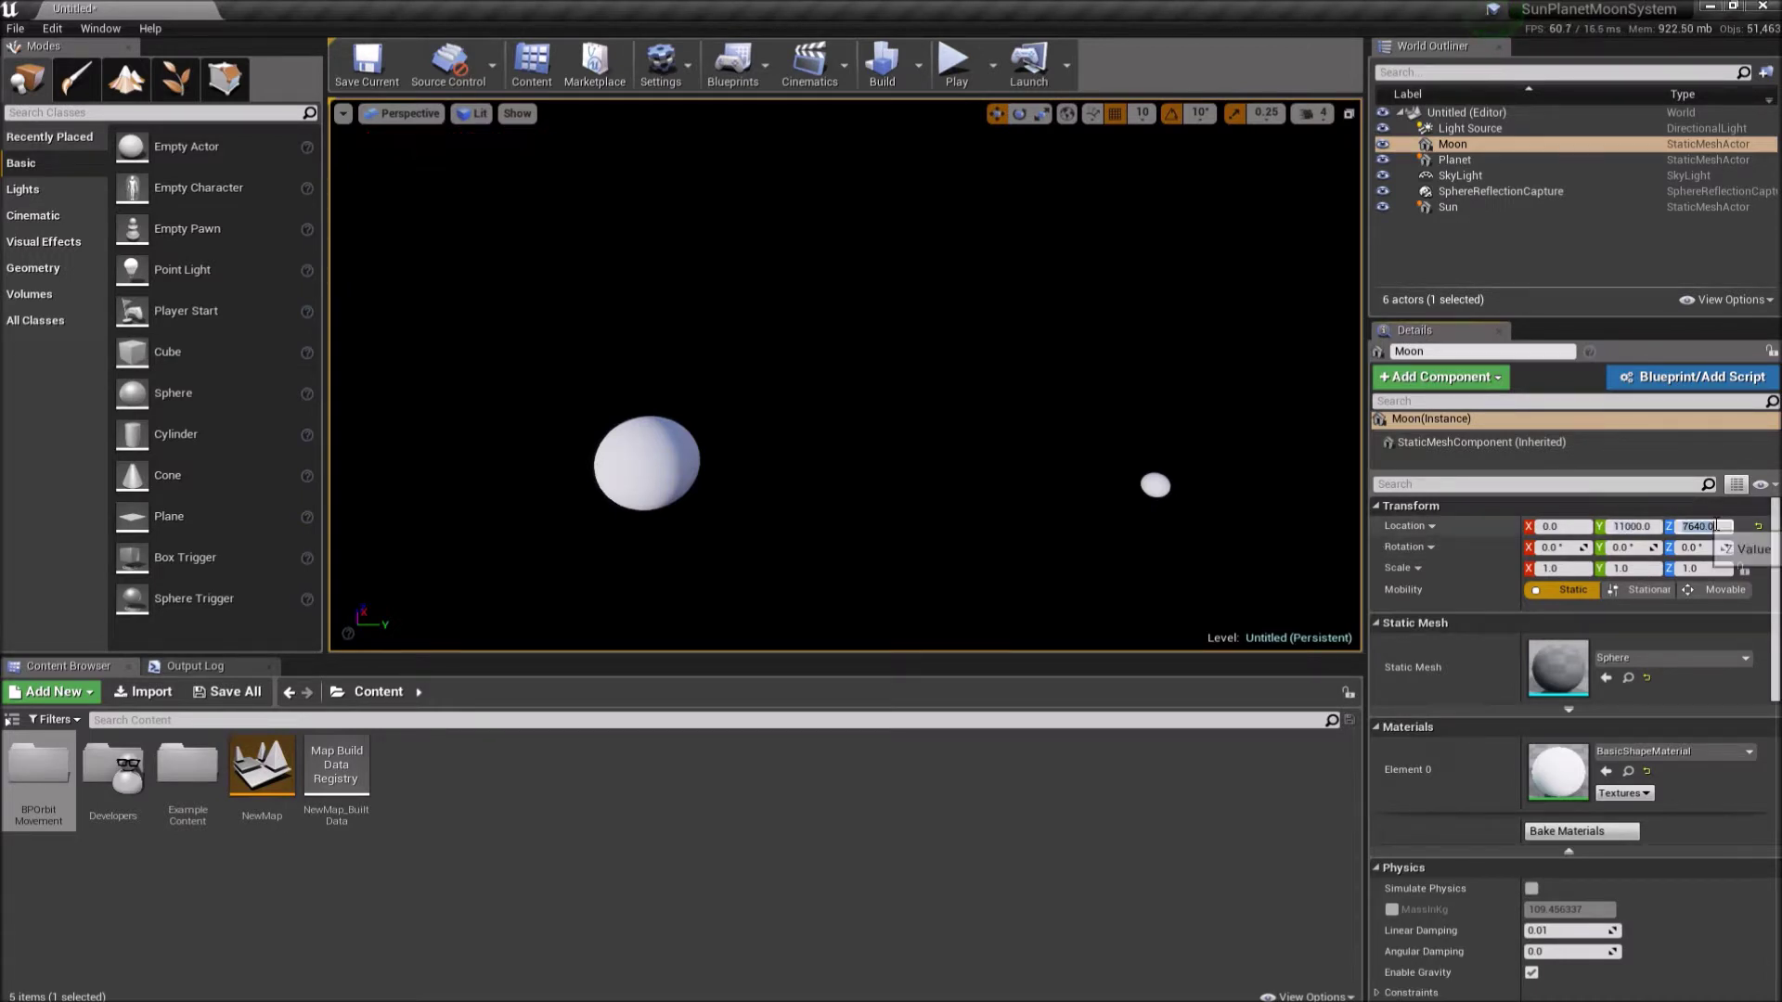
{"action": "type", "text": "0"}
{"action": "key", "text": "Return"}
{"action": "left_click", "coordinate": [1205, 563]}
{"action": "right_click_drag", "start_coordinate": [1205, 562], "coordinate": [1167, 474]}
- Add a BP Orbit Movement Component to the Moon and display its orbit settings
{"action": "left_click", "coordinate": [1123, 446]}
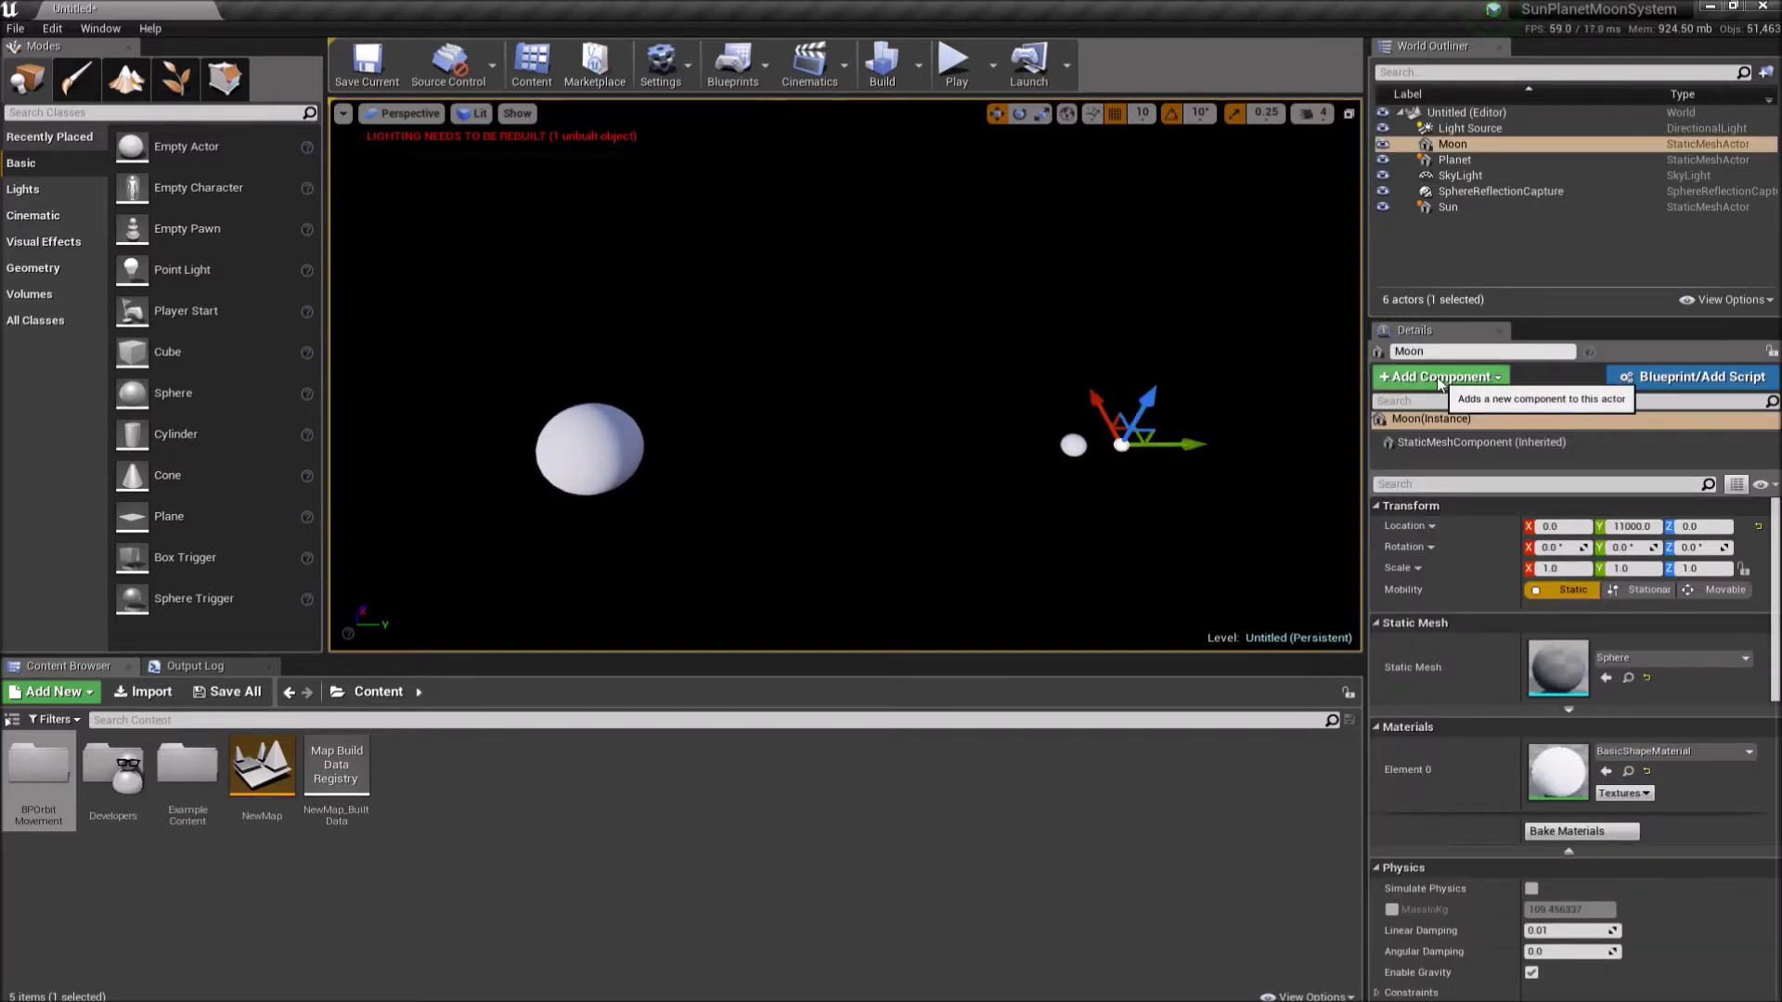
{"action": "left_click", "coordinate": [1492, 377]}
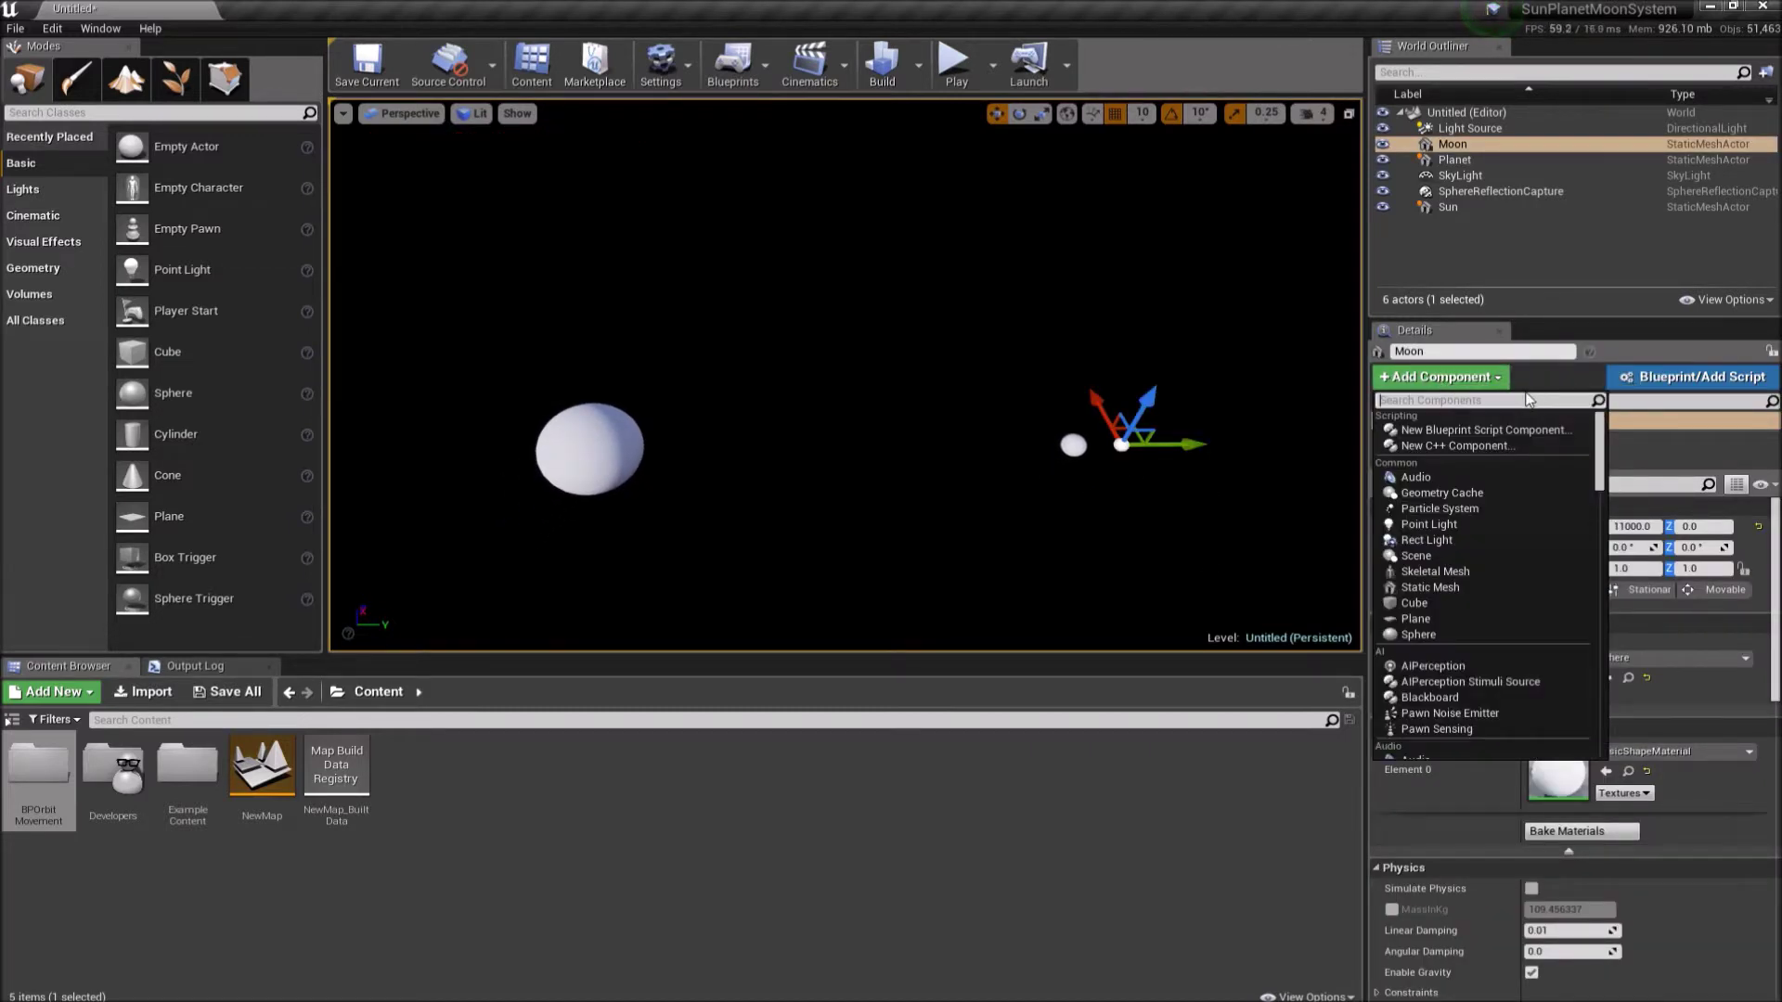
{"action": "type", "text": "orbi"}
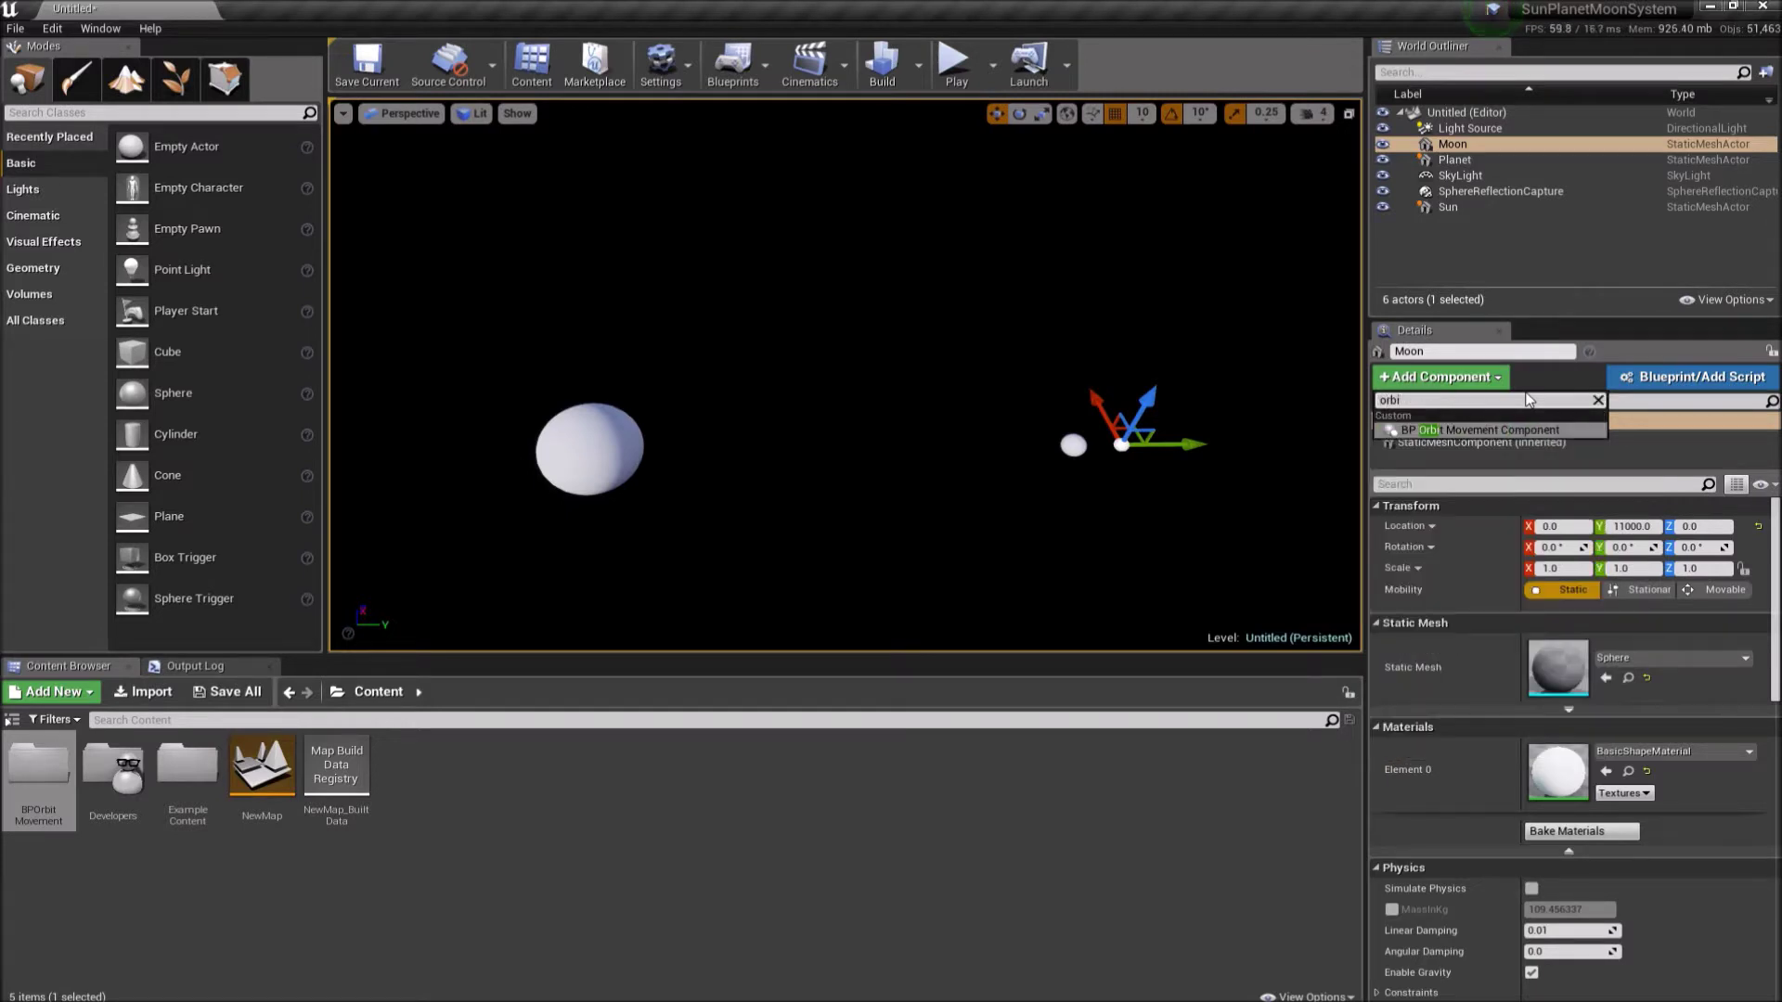
{"action": "left_click", "coordinate": [1496, 431]}
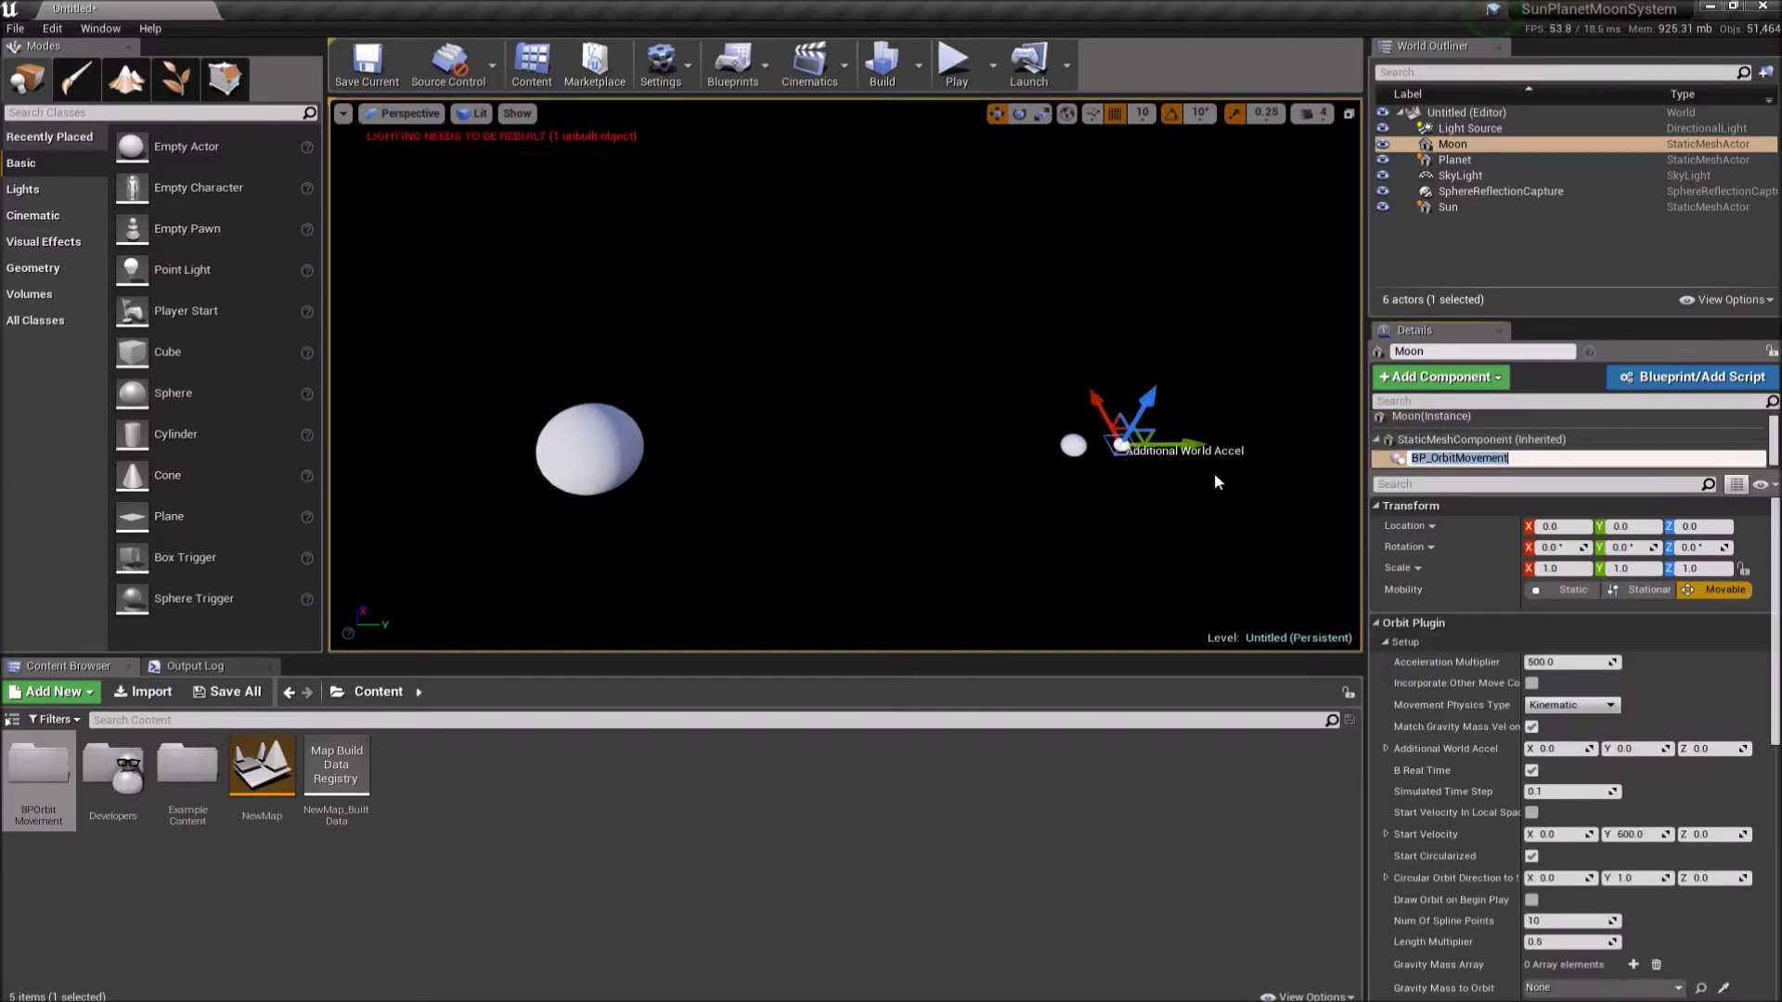
{"action": "left_click", "coordinate": [1127, 451]}
{"action": "left_click", "coordinate": [1122, 447]}
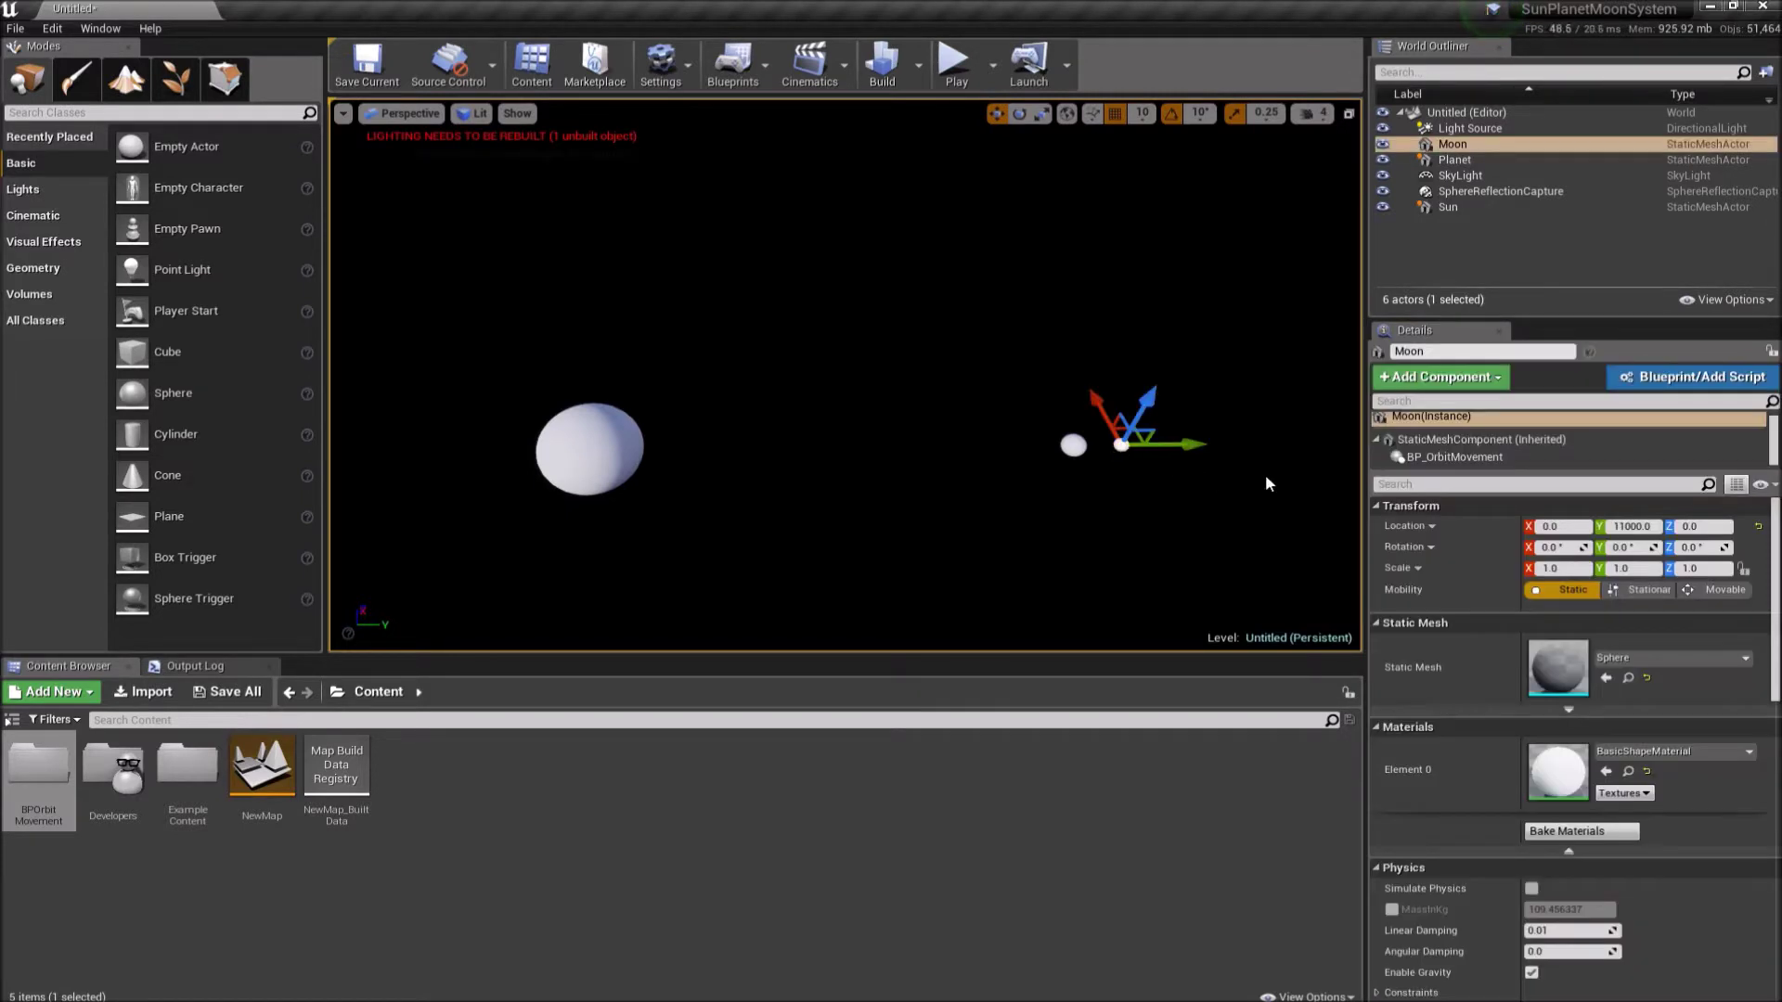
{"action": "left_click", "coordinate": [1479, 458]}
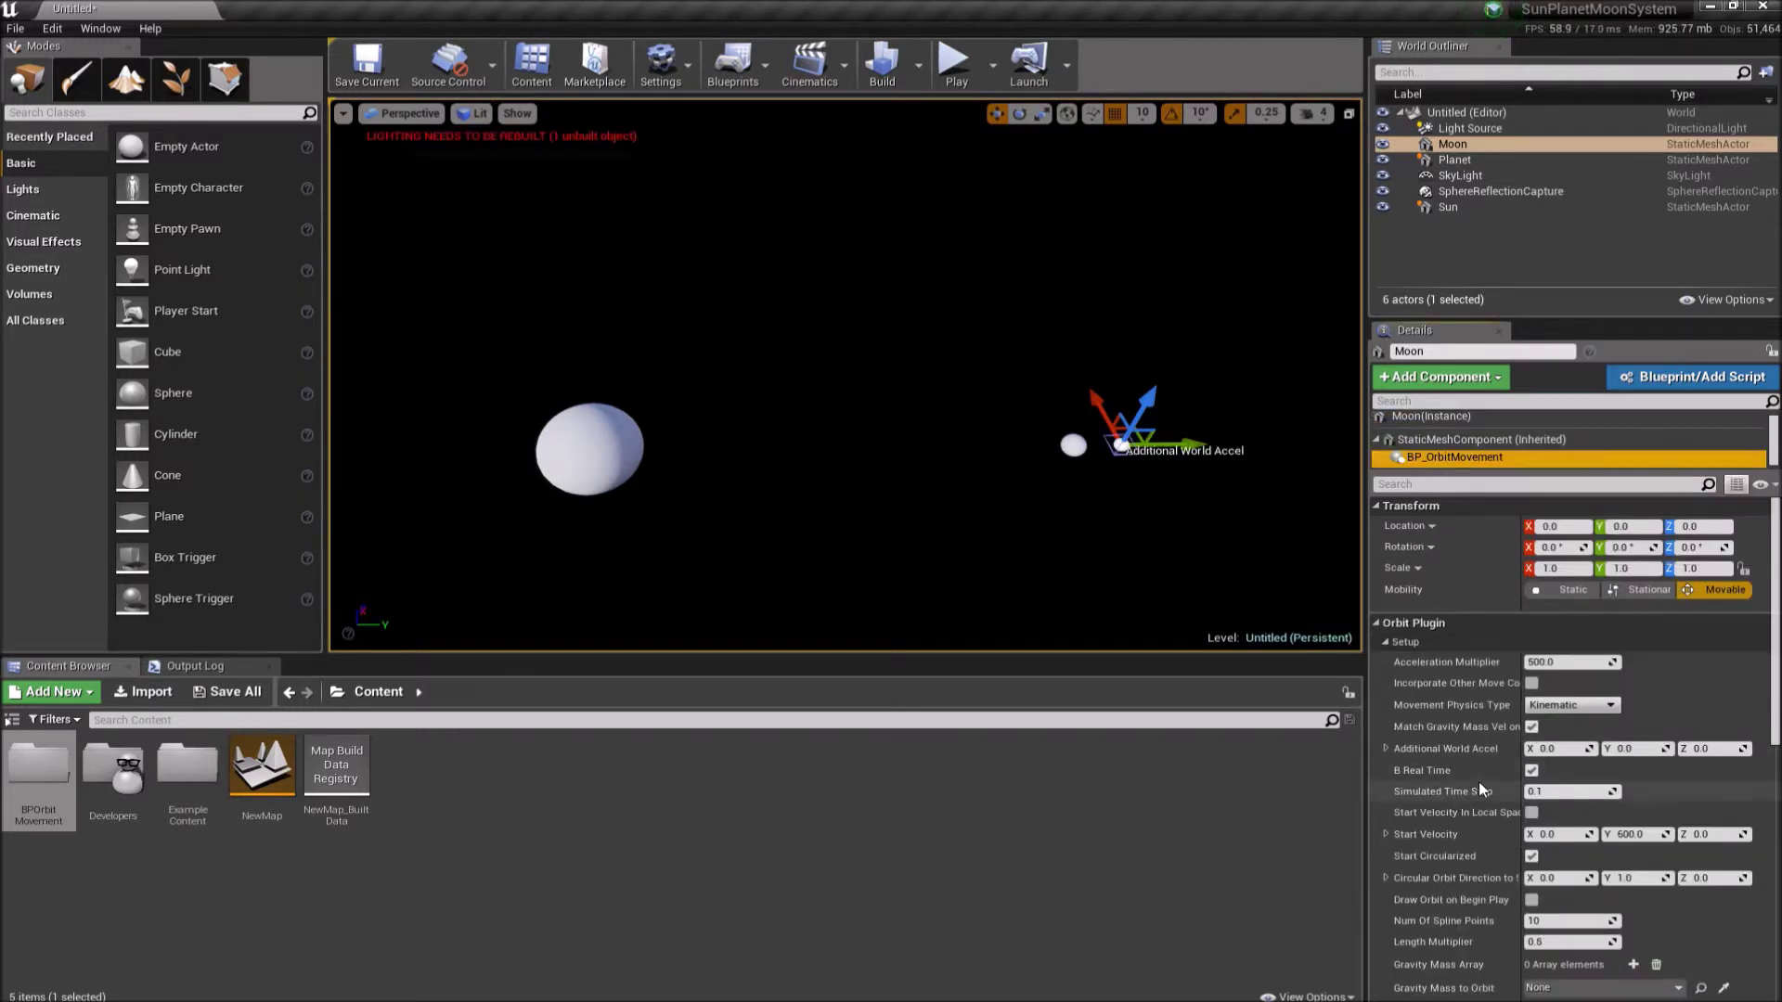
- Pick the Planet in the viewport as the Moon's Gravity Mass to Orbit
{"action": "scroll", "coordinate": [1501, 776], "scroll_direction": "down", "scroll_amount": 3}
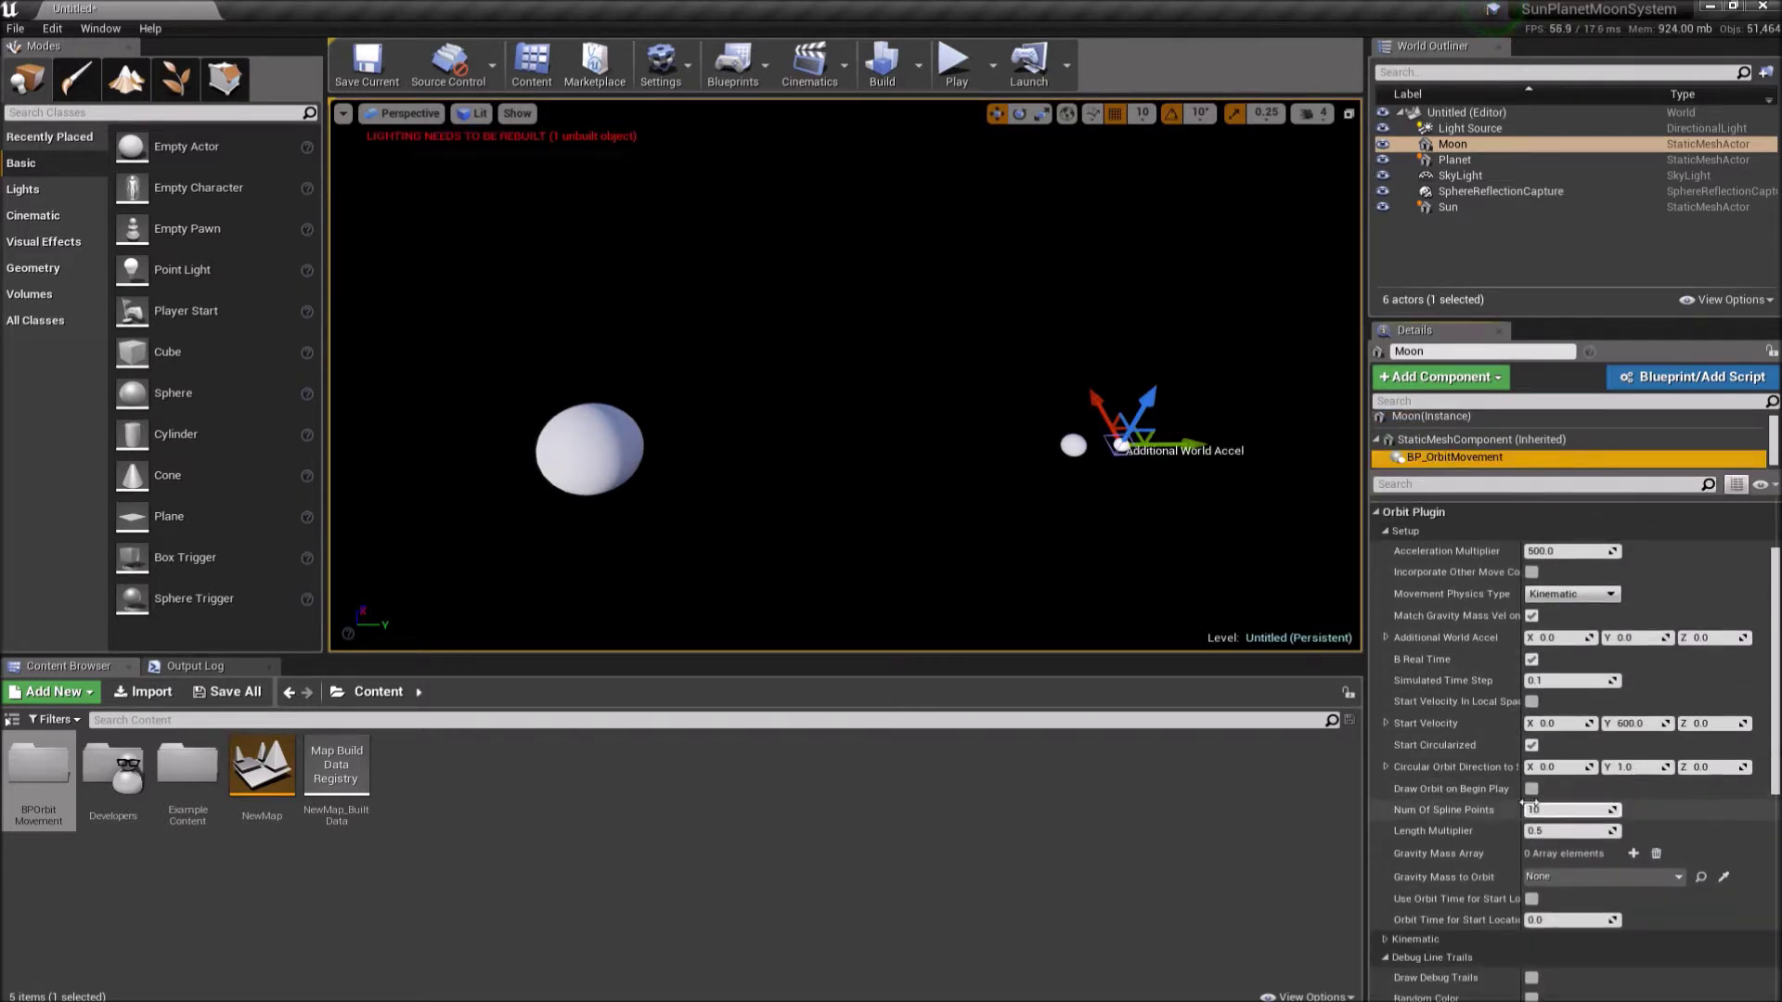
{"action": "scroll", "coordinate": [1579, 817], "scroll_direction": "up", "scroll_amount": 3}
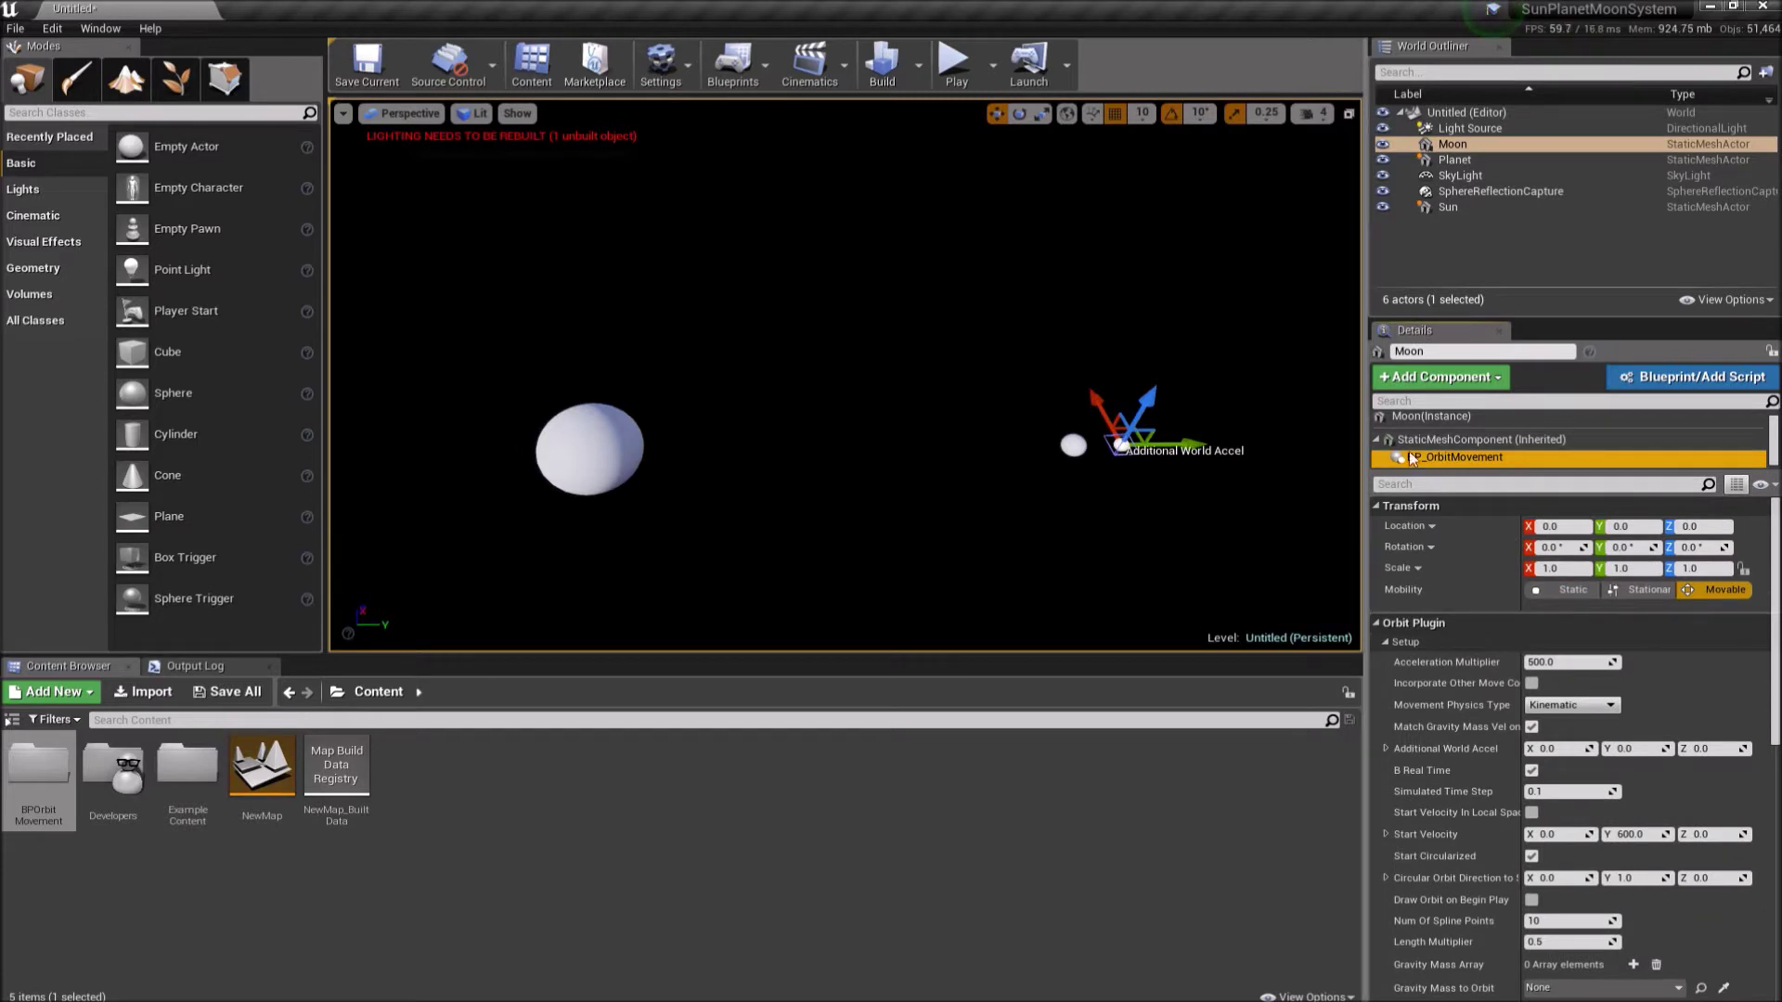
{"action": "scroll", "coordinate": [1457, 715], "scroll_direction": "down", "scroll_amount": 6}
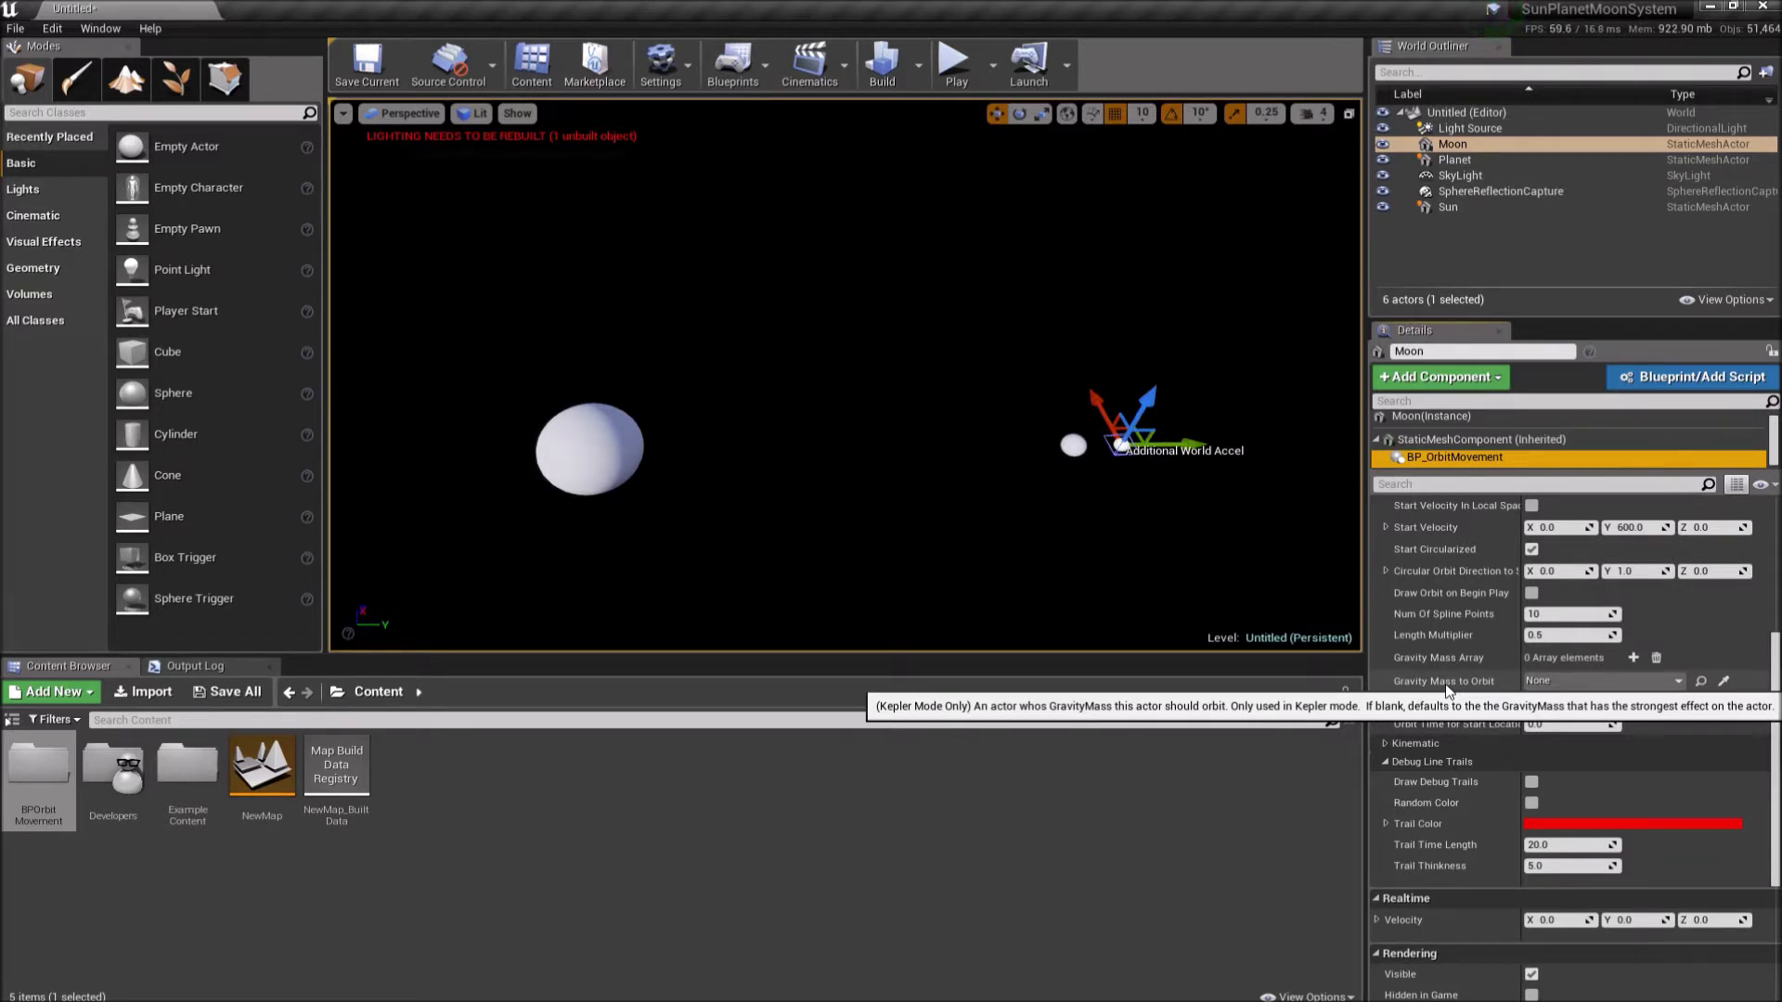
{"action": "left_click", "coordinate": [1724, 681]}
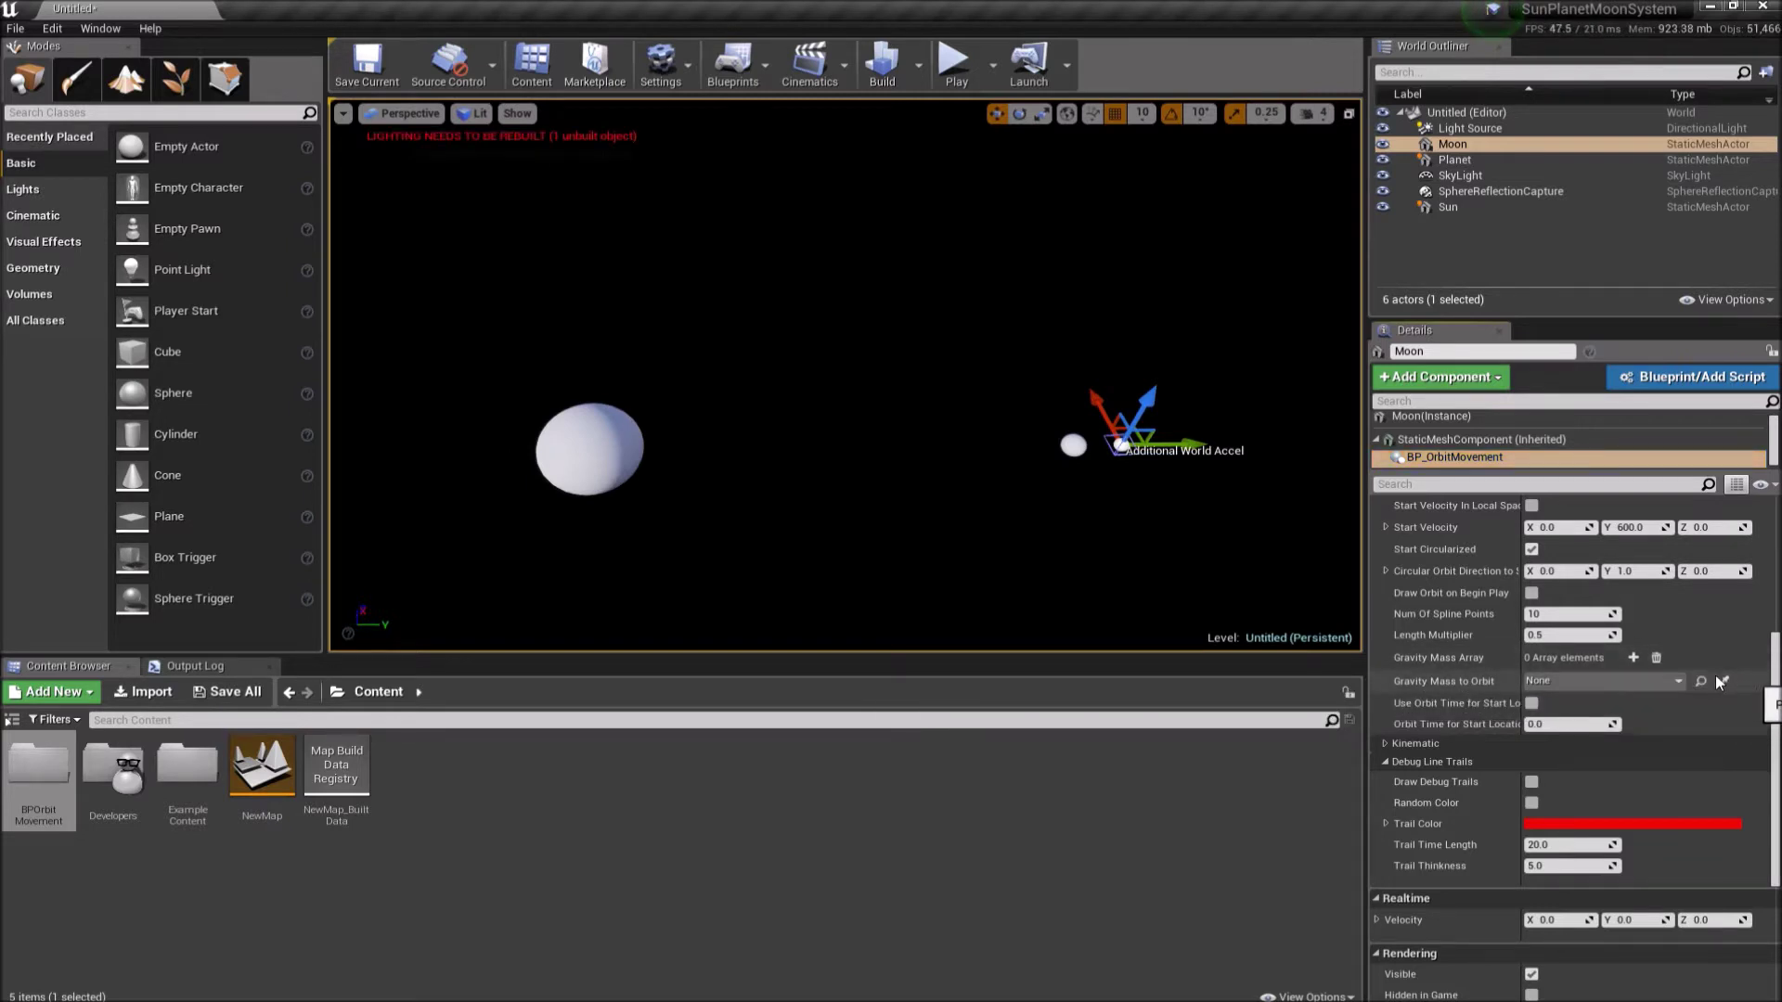
{"action": "left_click", "coordinate": [1079, 445]}
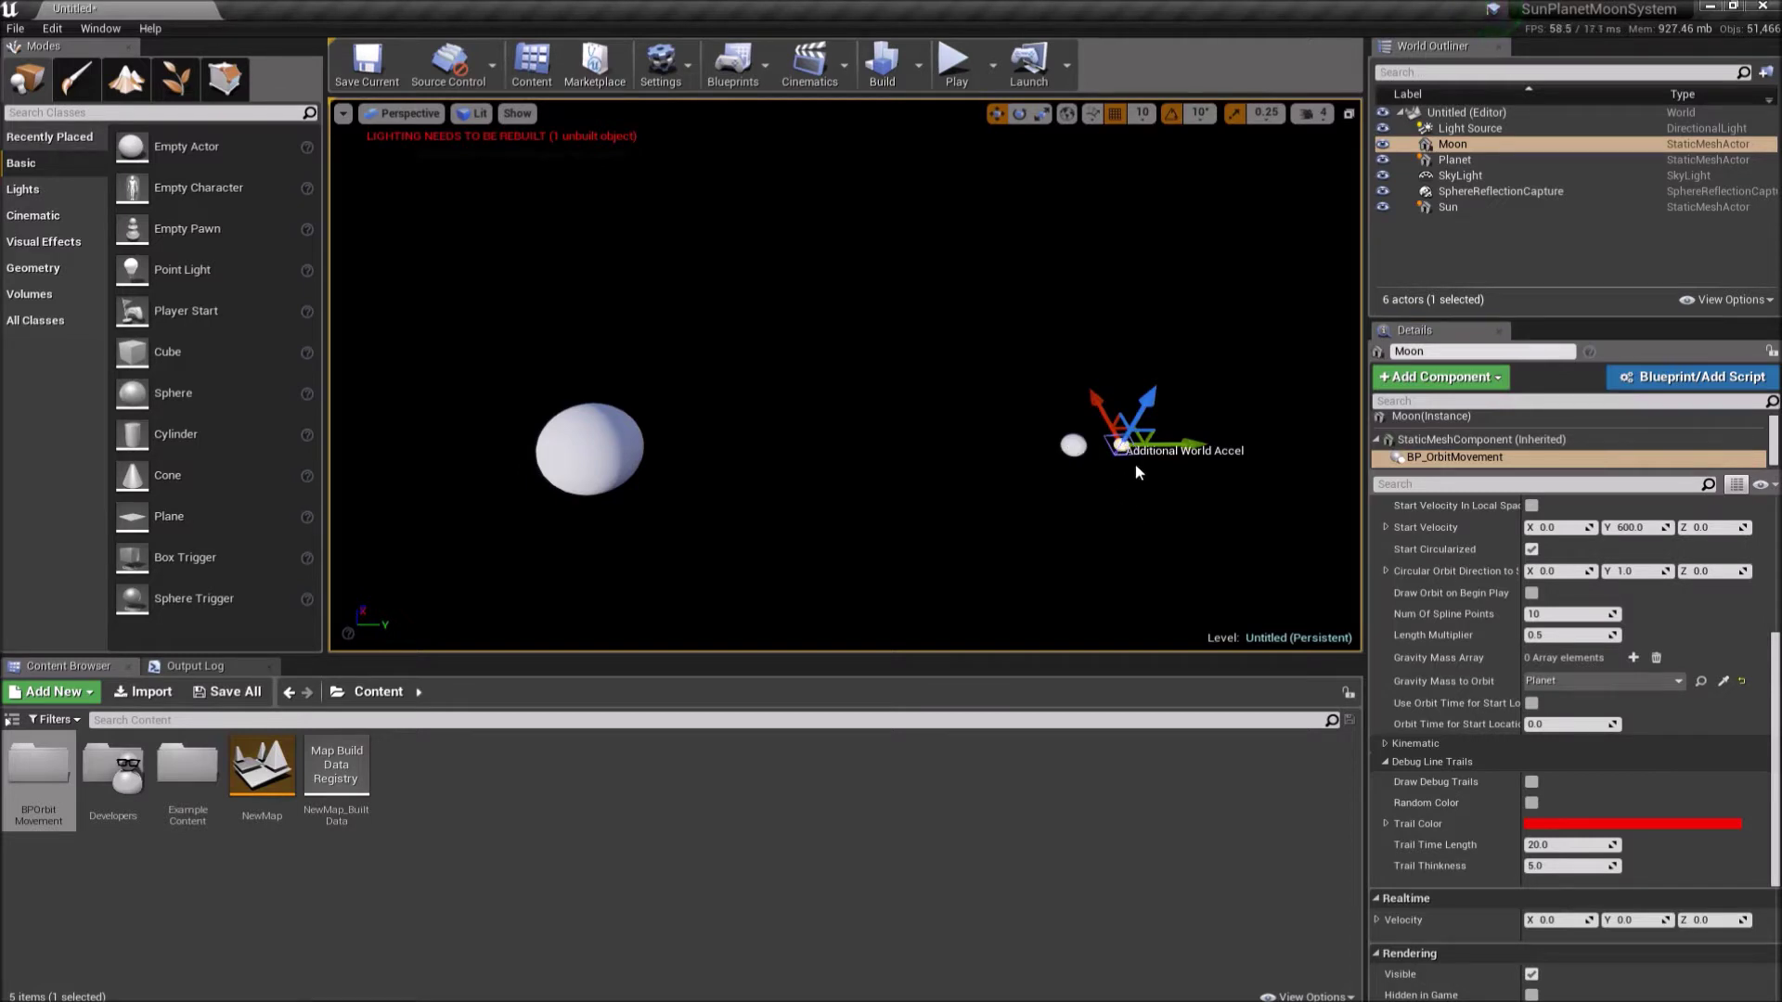
{"action": "left_click", "coordinate": [1073, 445]}
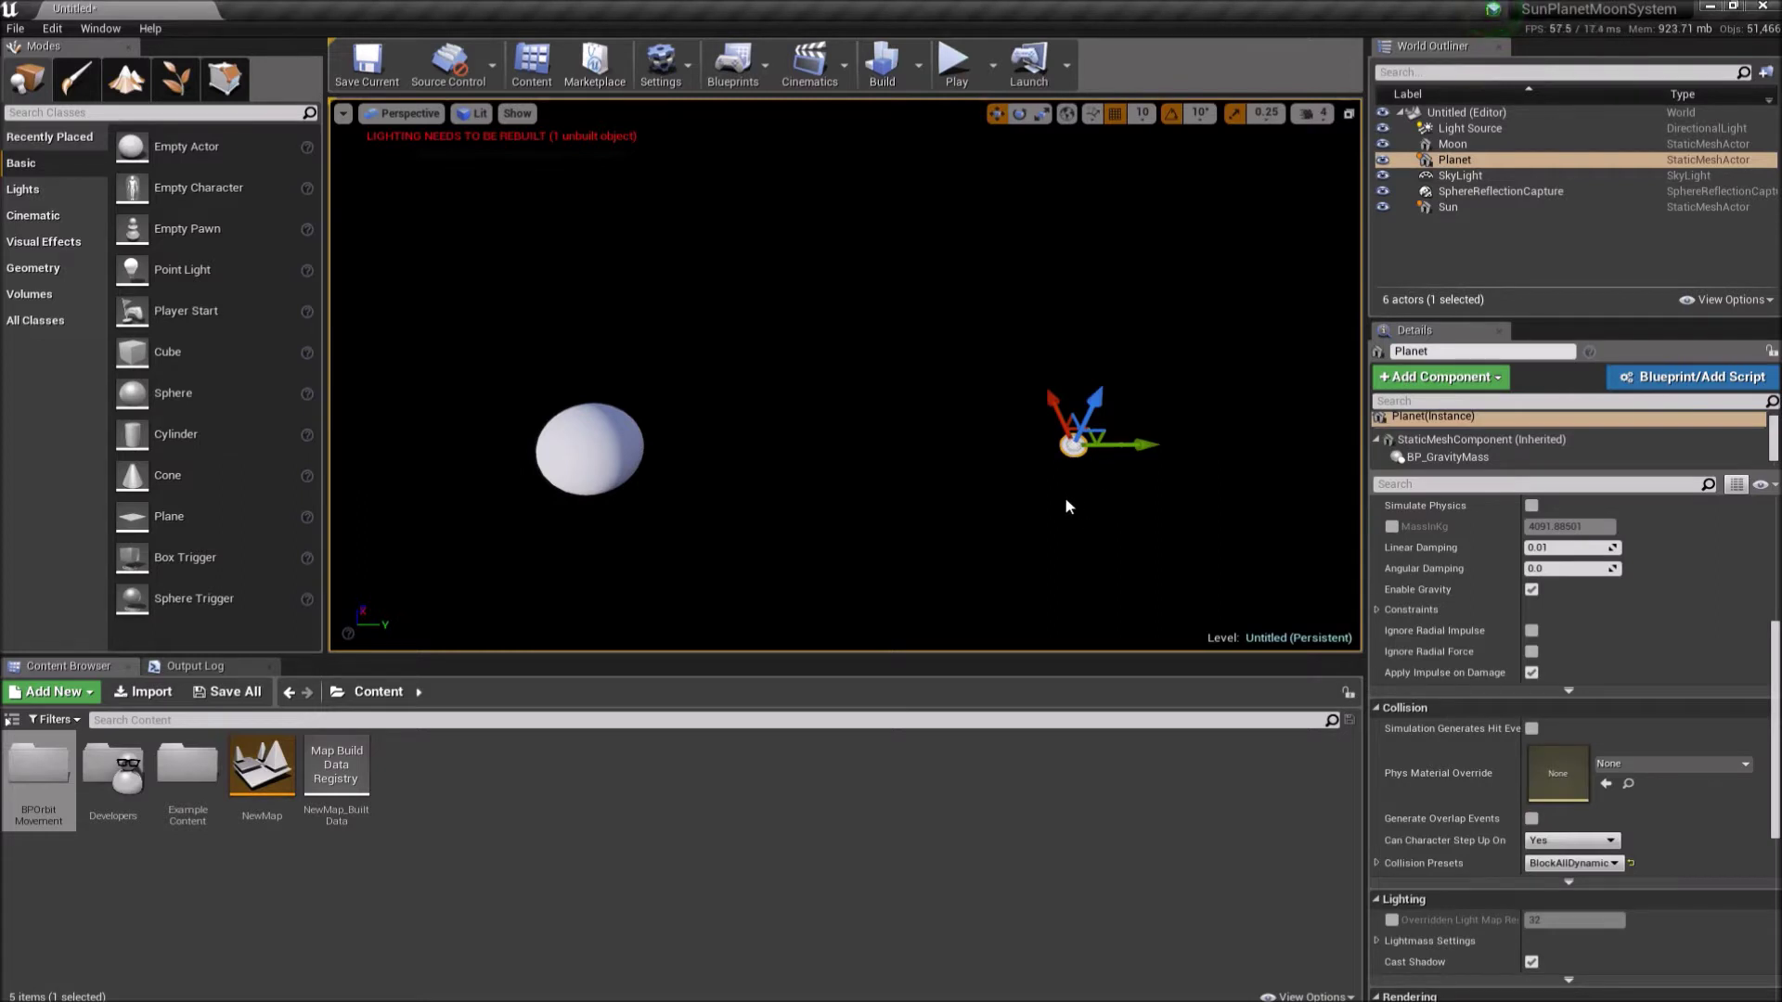
- Check the Moon, then select the Planet in the viewport
{"action": "left_click", "coordinate": [1136, 465]}
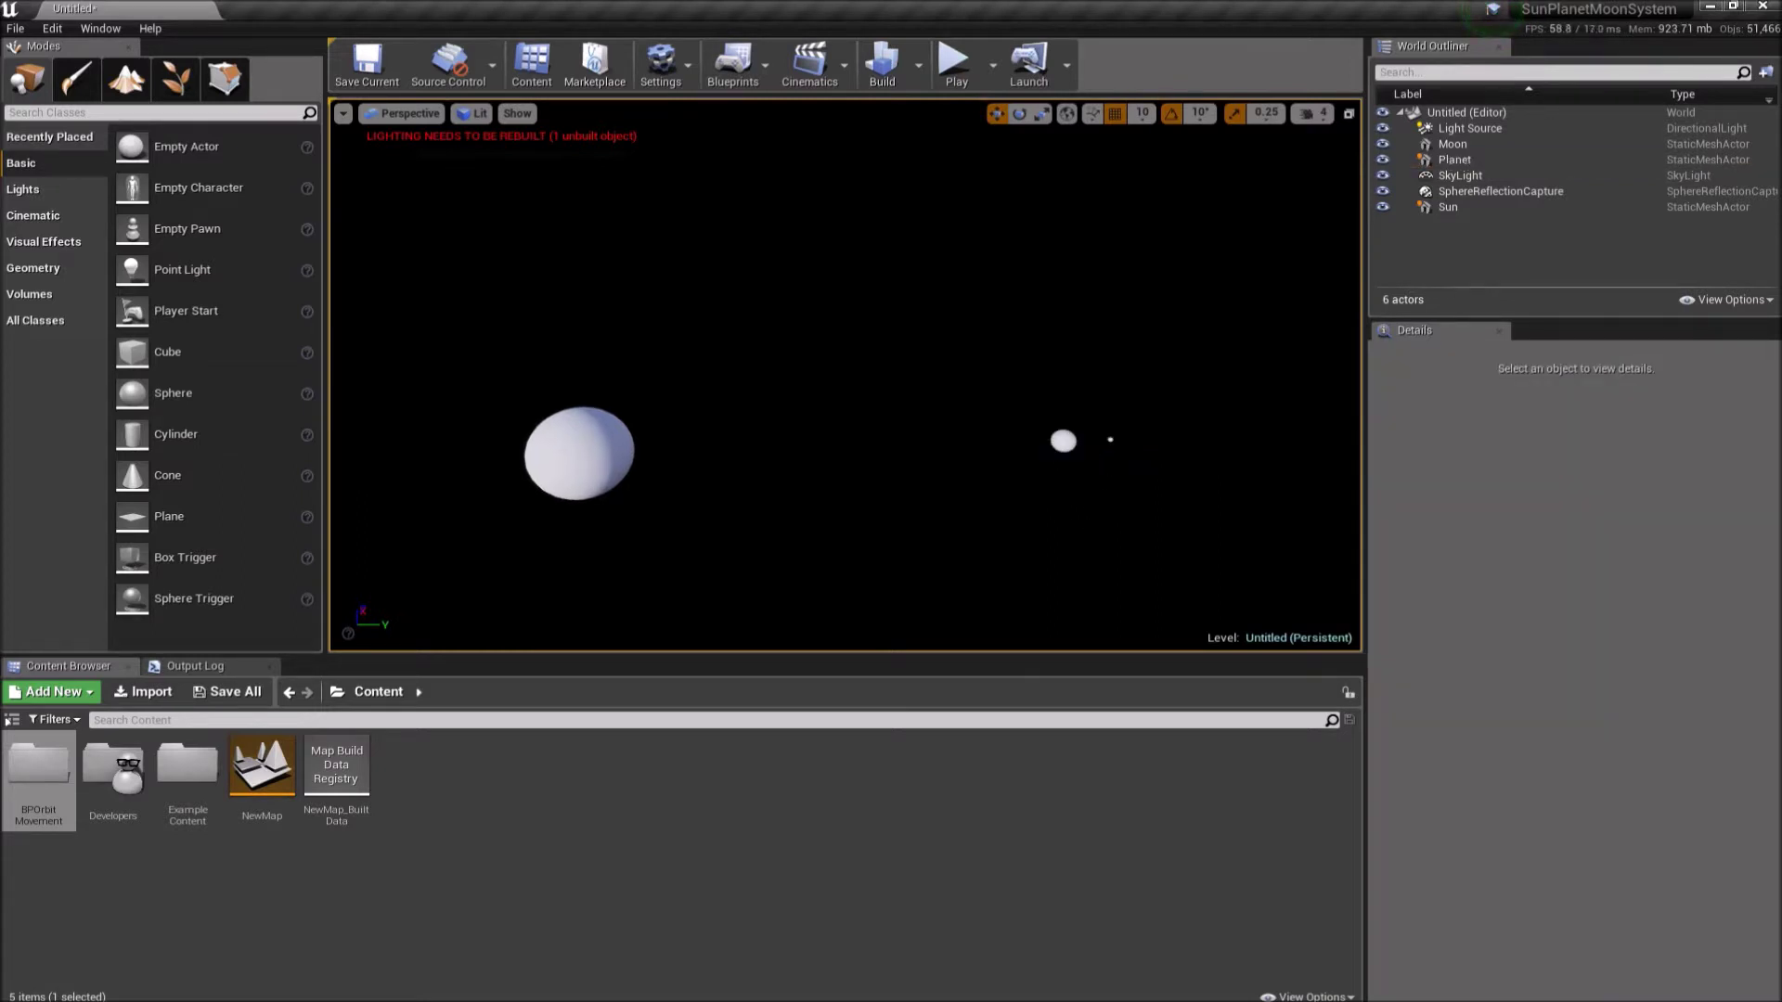
{"action": "left_click", "coordinate": [1110, 440]}
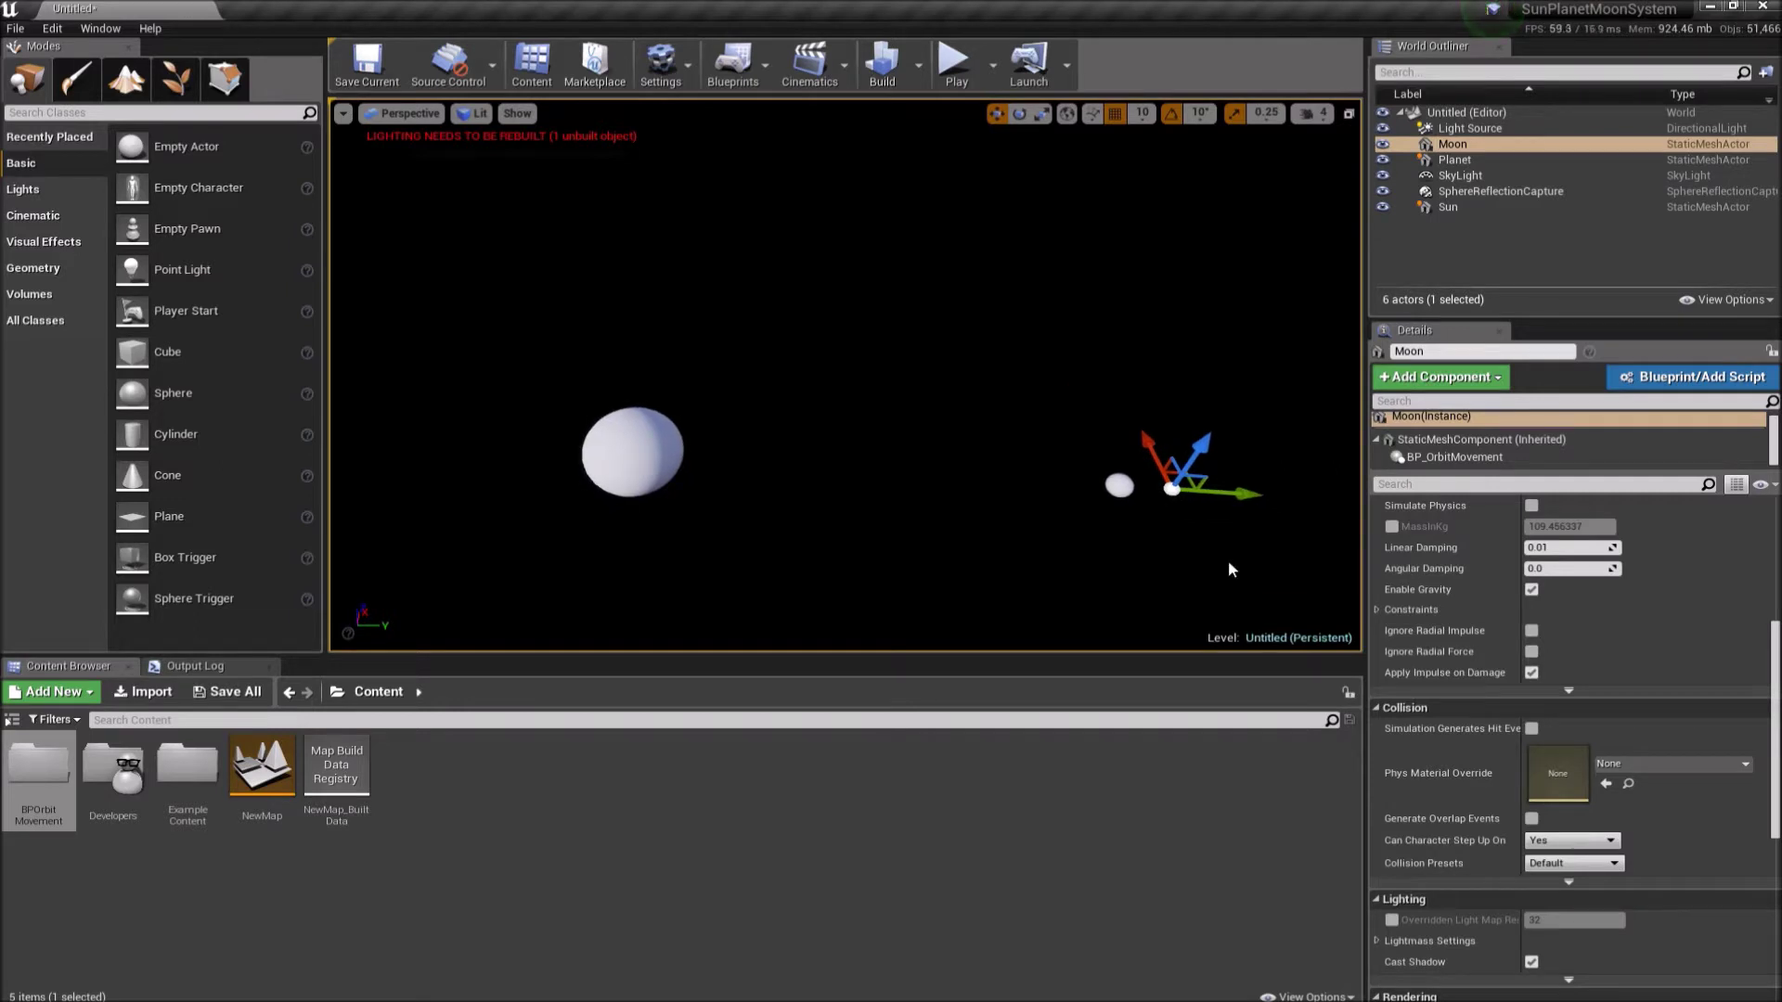
{"action": "left_click", "coordinate": [1228, 559]}
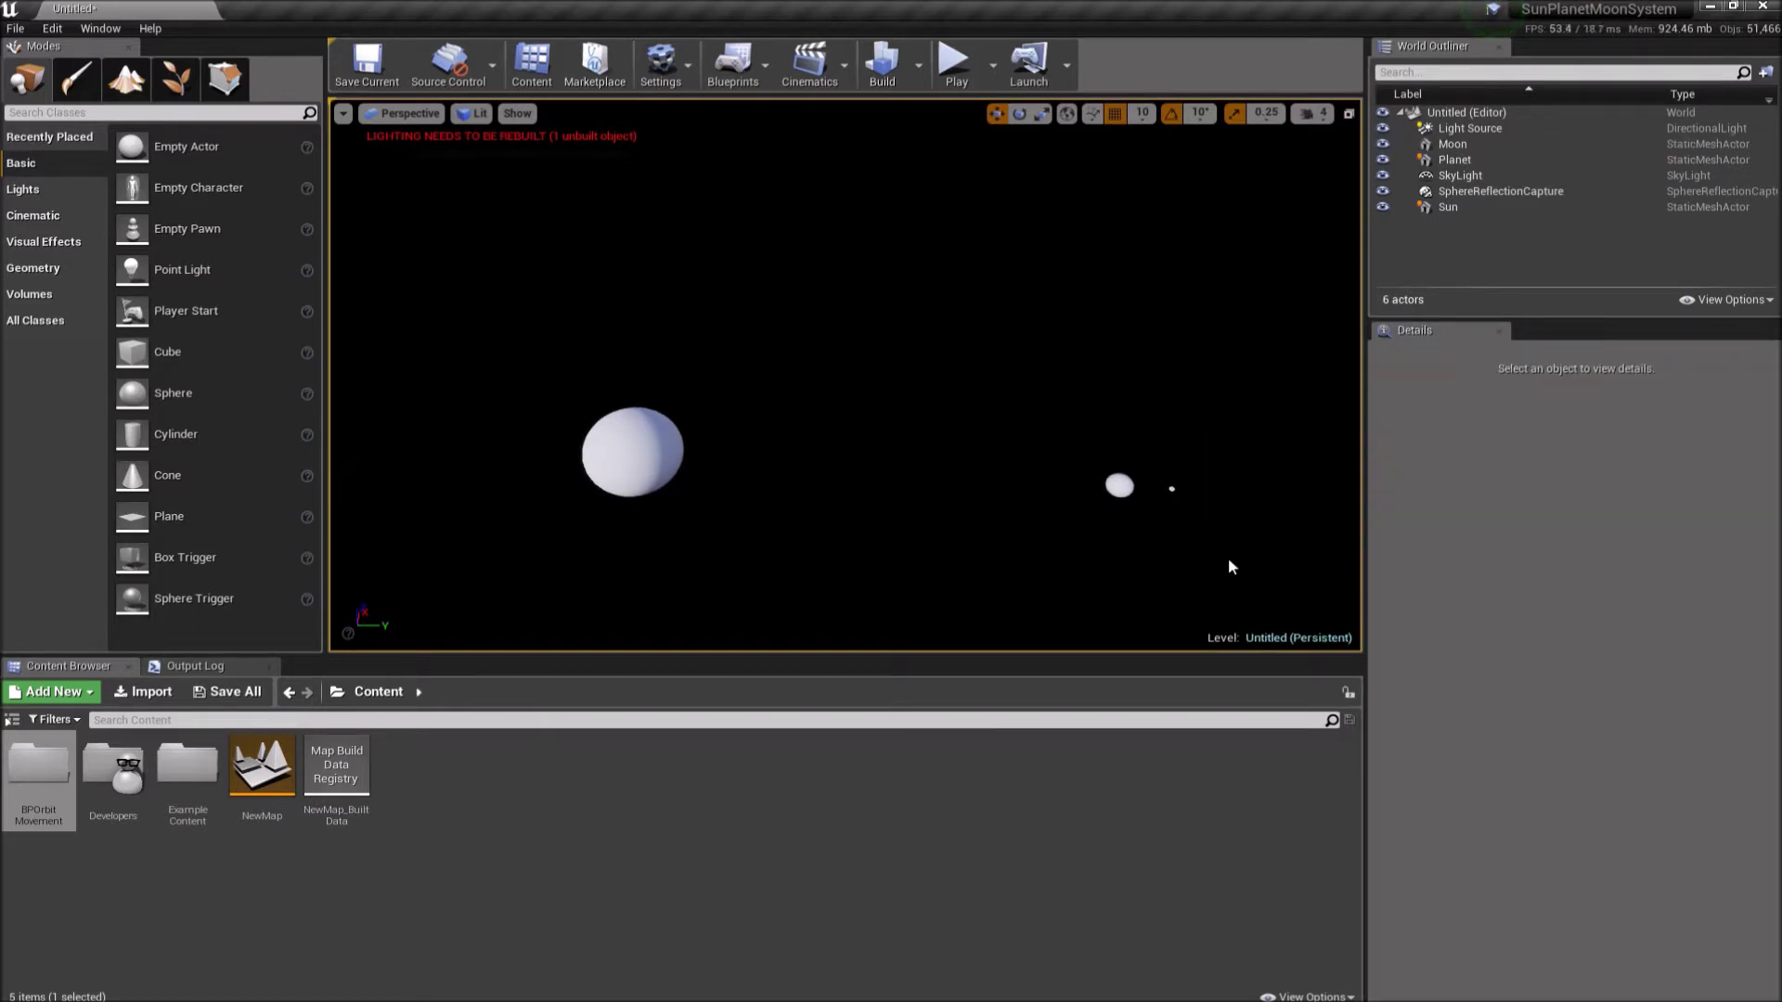
{"action": "left_click", "coordinate": [1171, 488]}
{"action": "left_click", "coordinate": [1175, 541]}
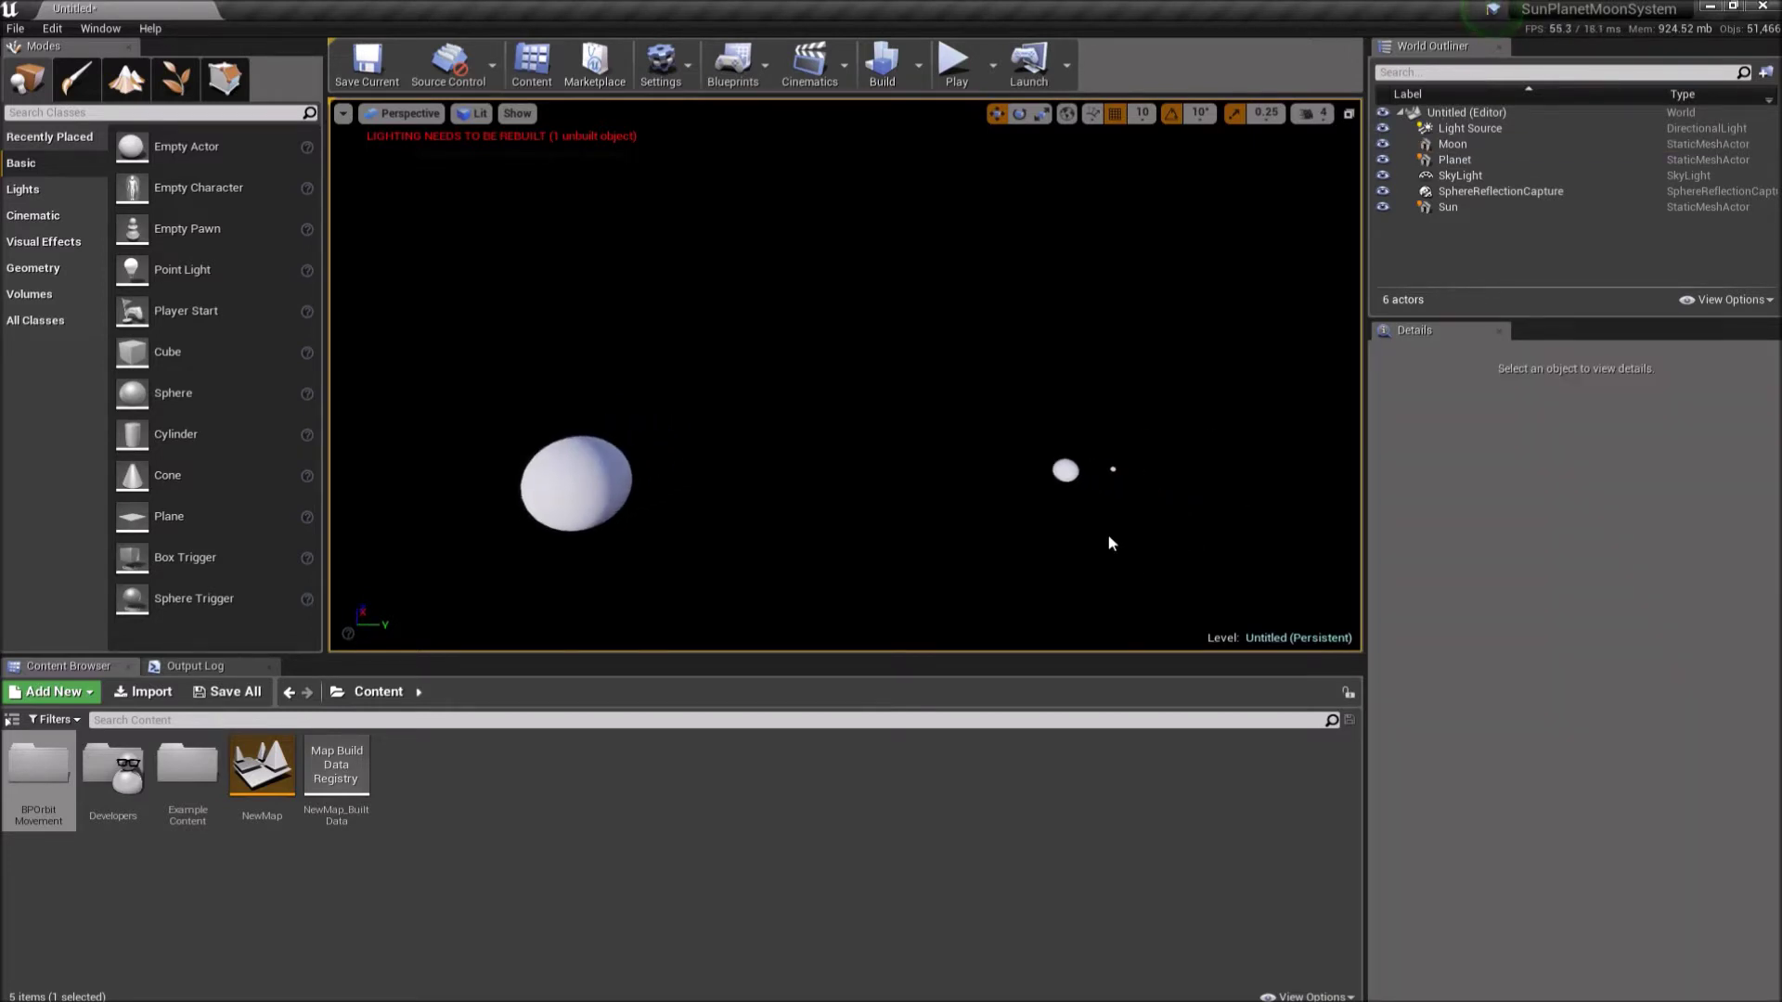
{"action": "left_click", "coordinate": [1067, 473]}
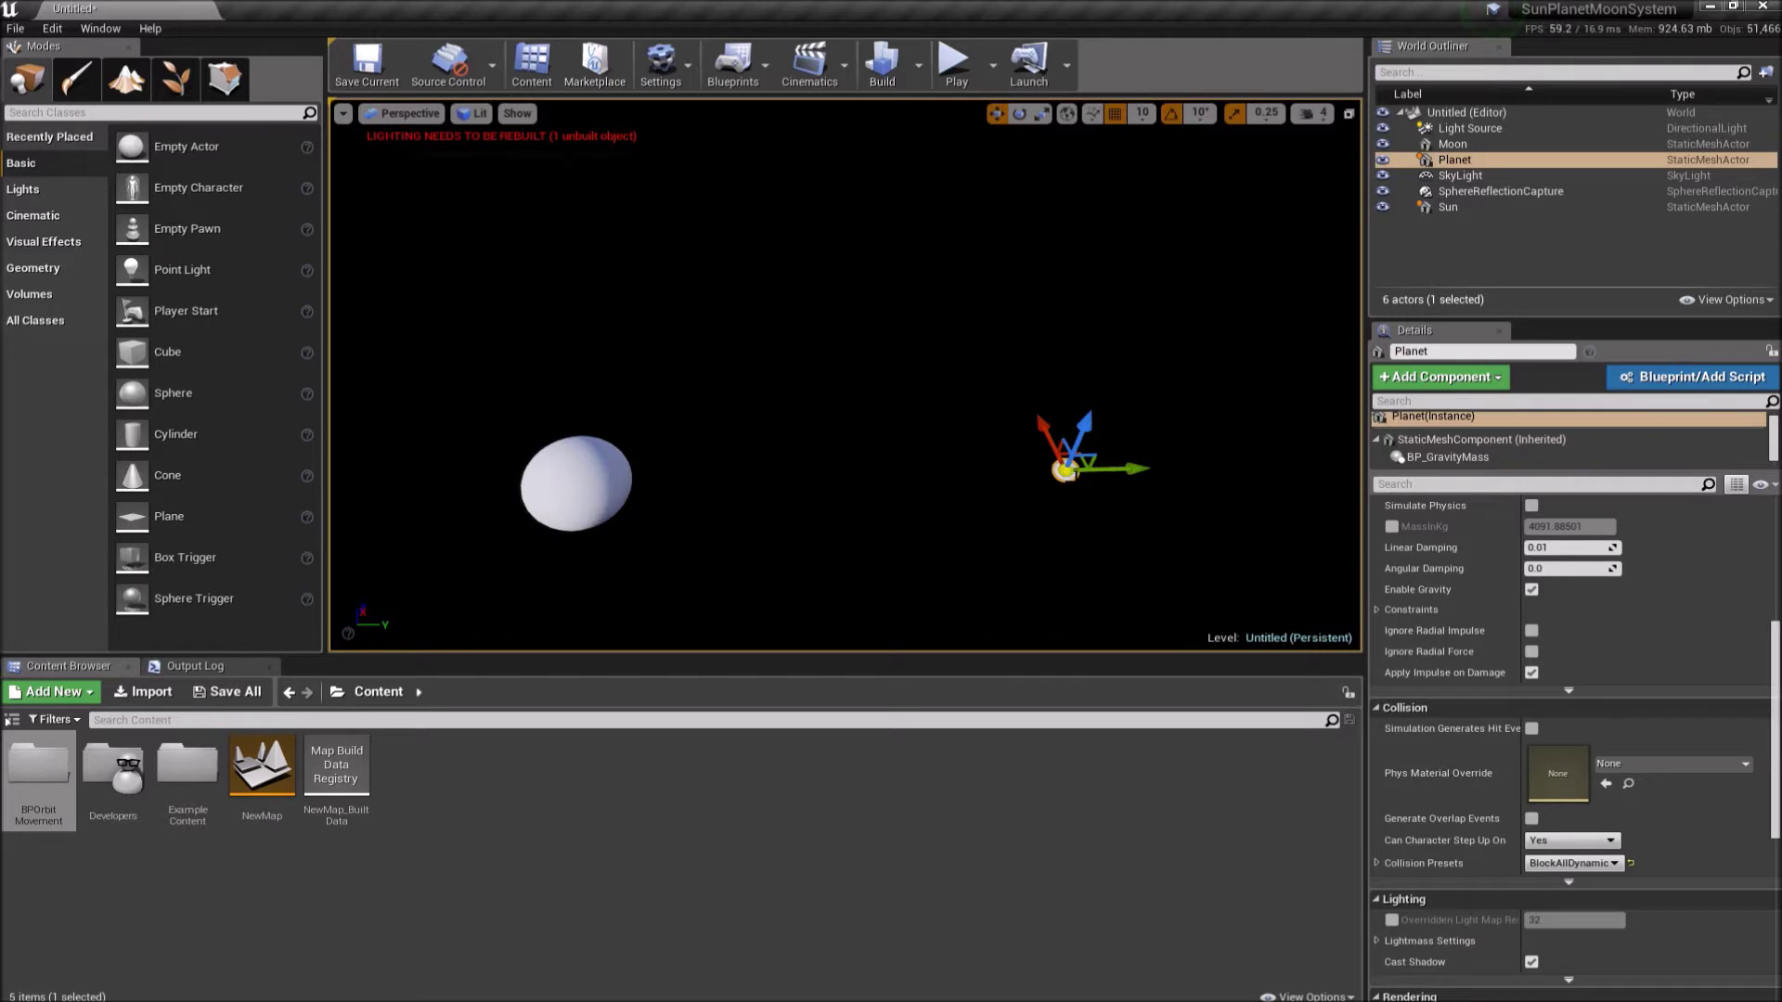
{"action": "left_click", "coordinate": [1114, 471]}
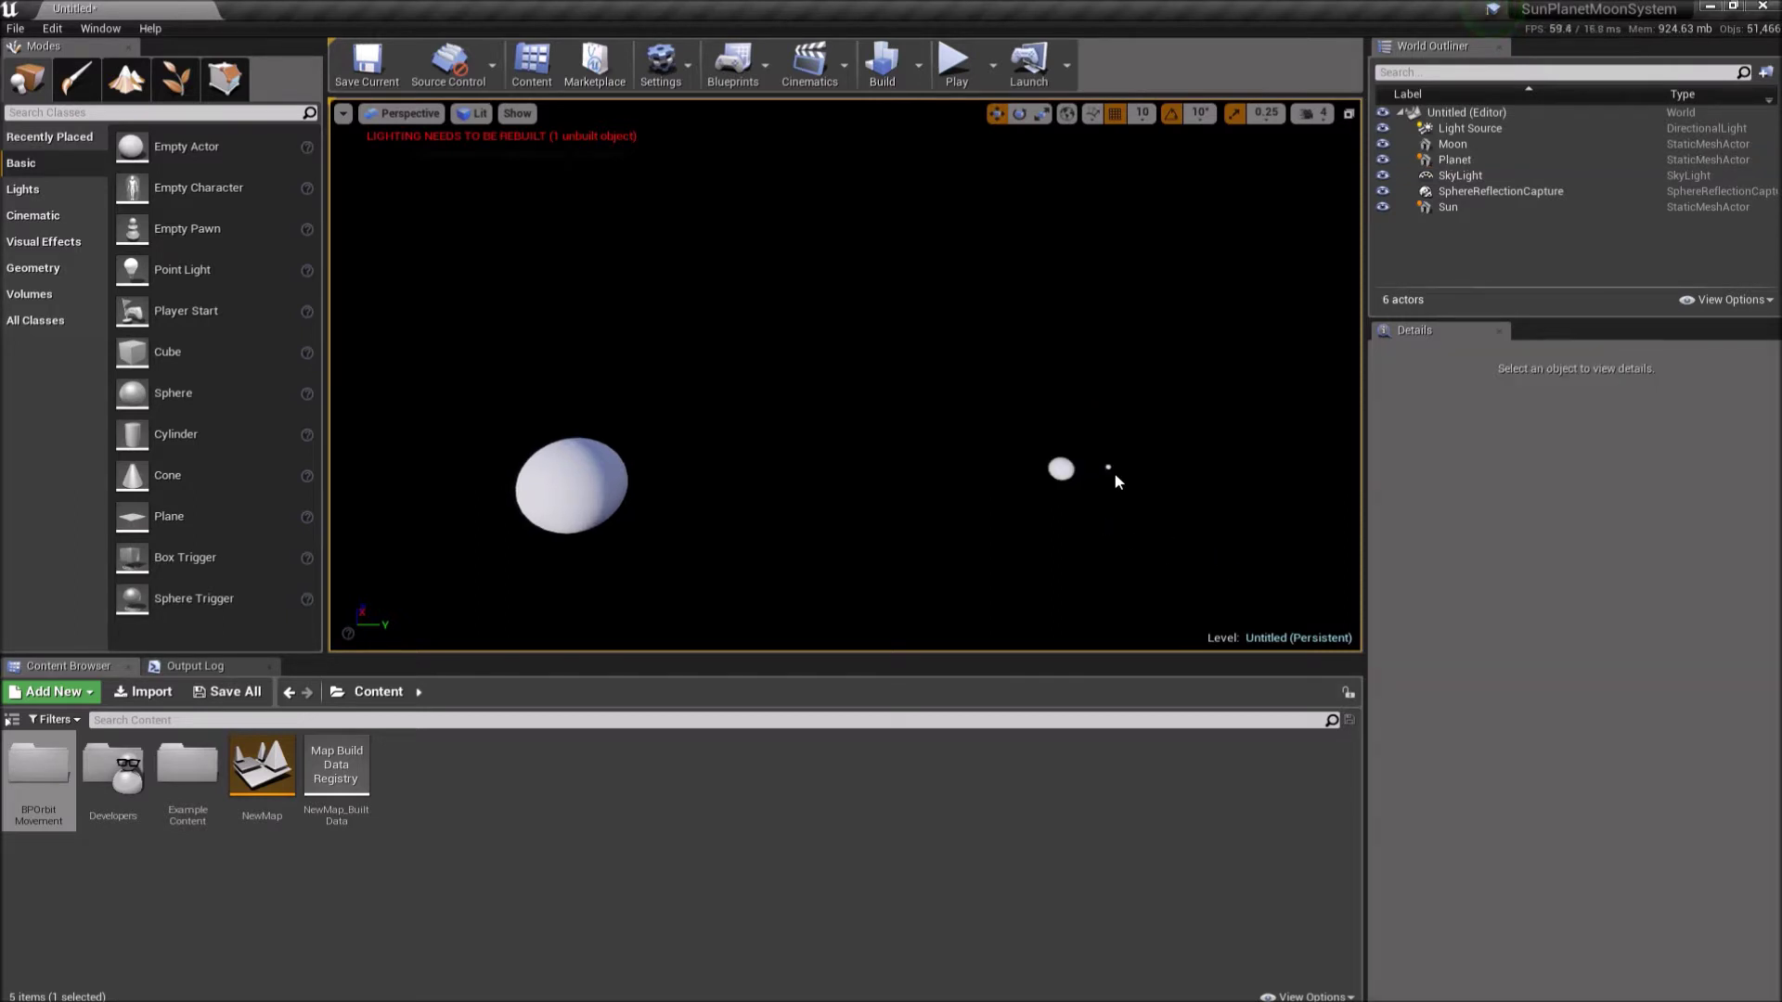
{"action": "left_click", "coordinate": [1063, 468]}
- Set the Sun as the Planet's Gravity Mass to Orbit with the eyedropper
{"action": "scroll", "coordinate": [1457, 555], "scroll_direction": "down", "scroll_amount": 3}
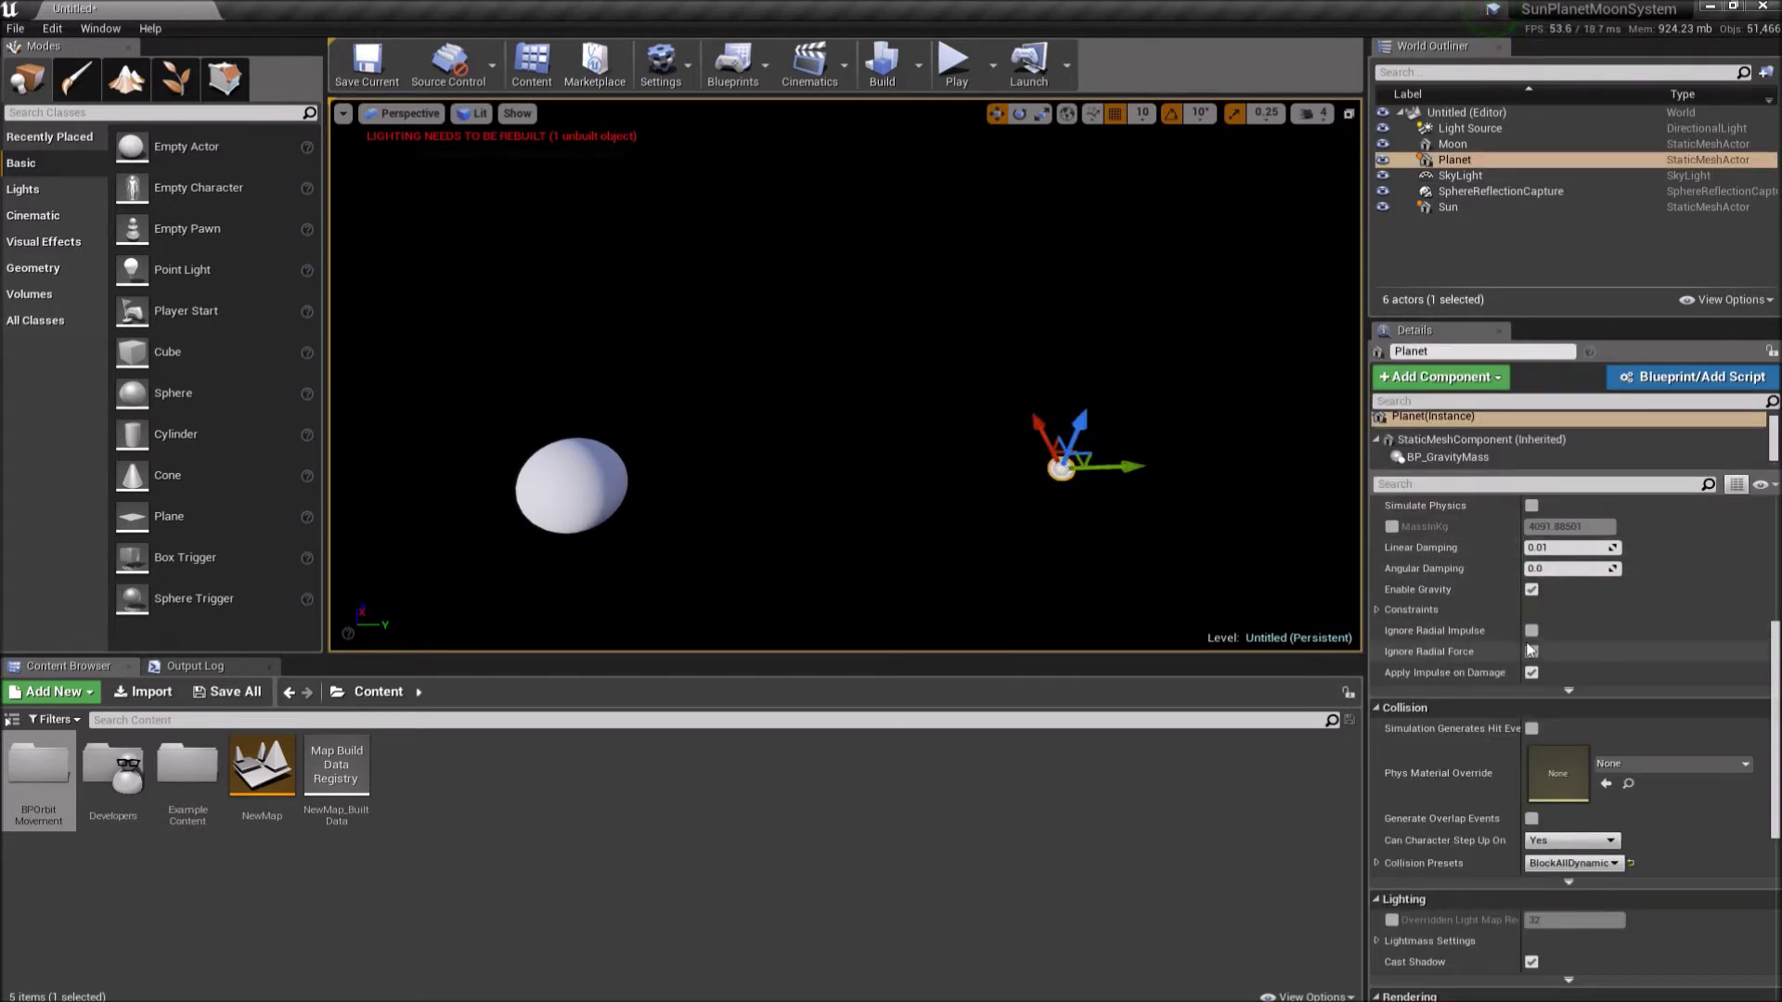
{"action": "scroll", "coordinate": [1500, 526], "scroll_direction": "up", "scroll_amount": 5}
{"action": "scroll", "coordinate": [1459, 444], "scroll_direction": "down", "scroll_amount": 1}
{"action": "left_click", "coordinate": [1465, 457]}
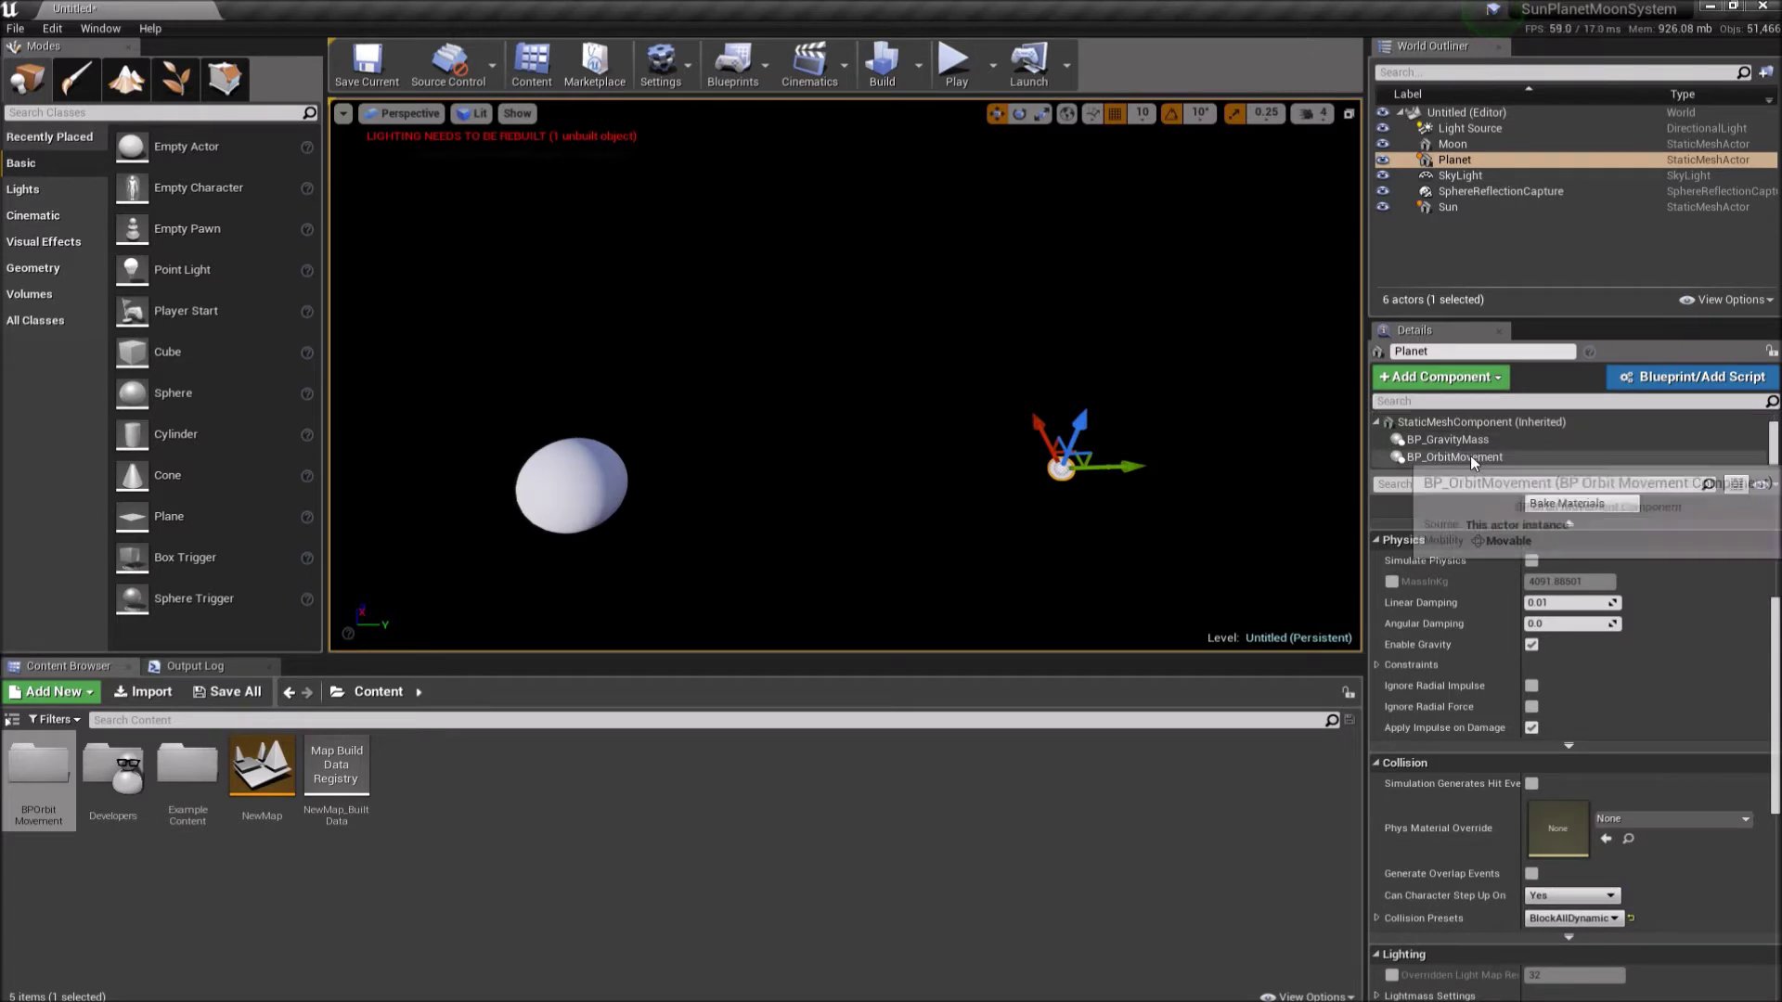
{"action": "scroll", "coordinate": [1614, 835], "scroll_direction": "down", "scroll_amount": 2}
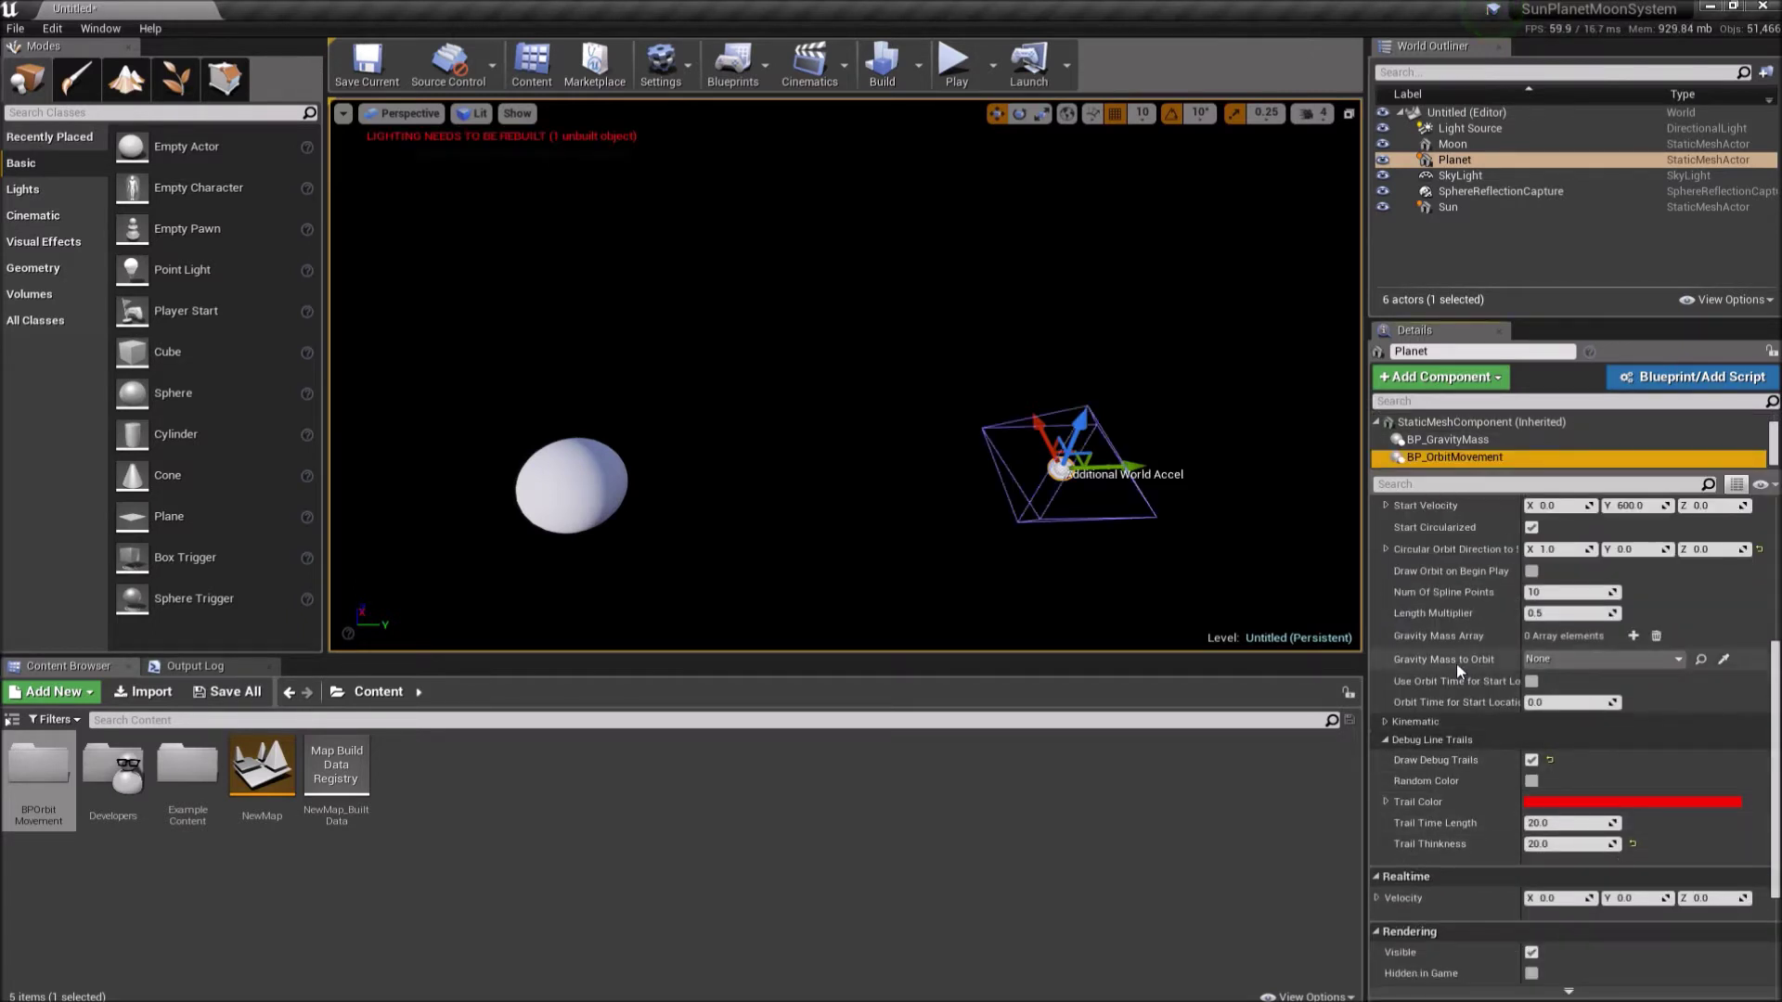
{"action": "left_click", "coordinate": [1722, 661]}
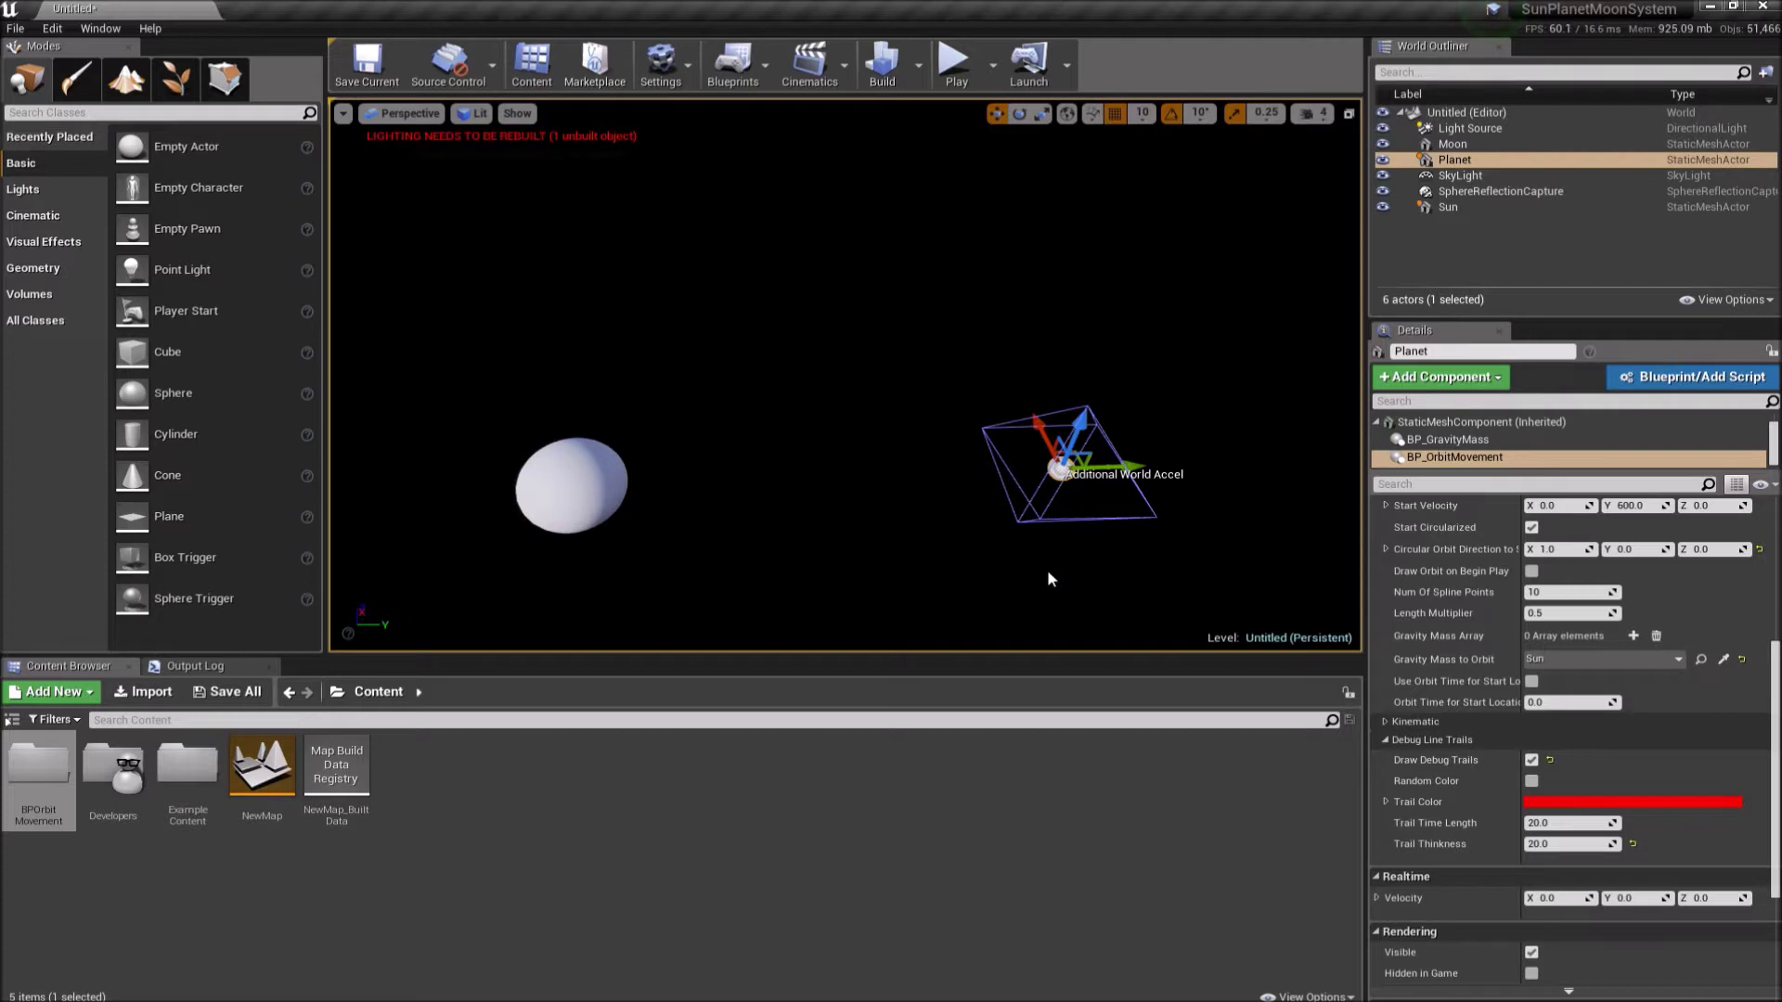
{"action": "mouse_move", "coordinate": [1463, 640]}
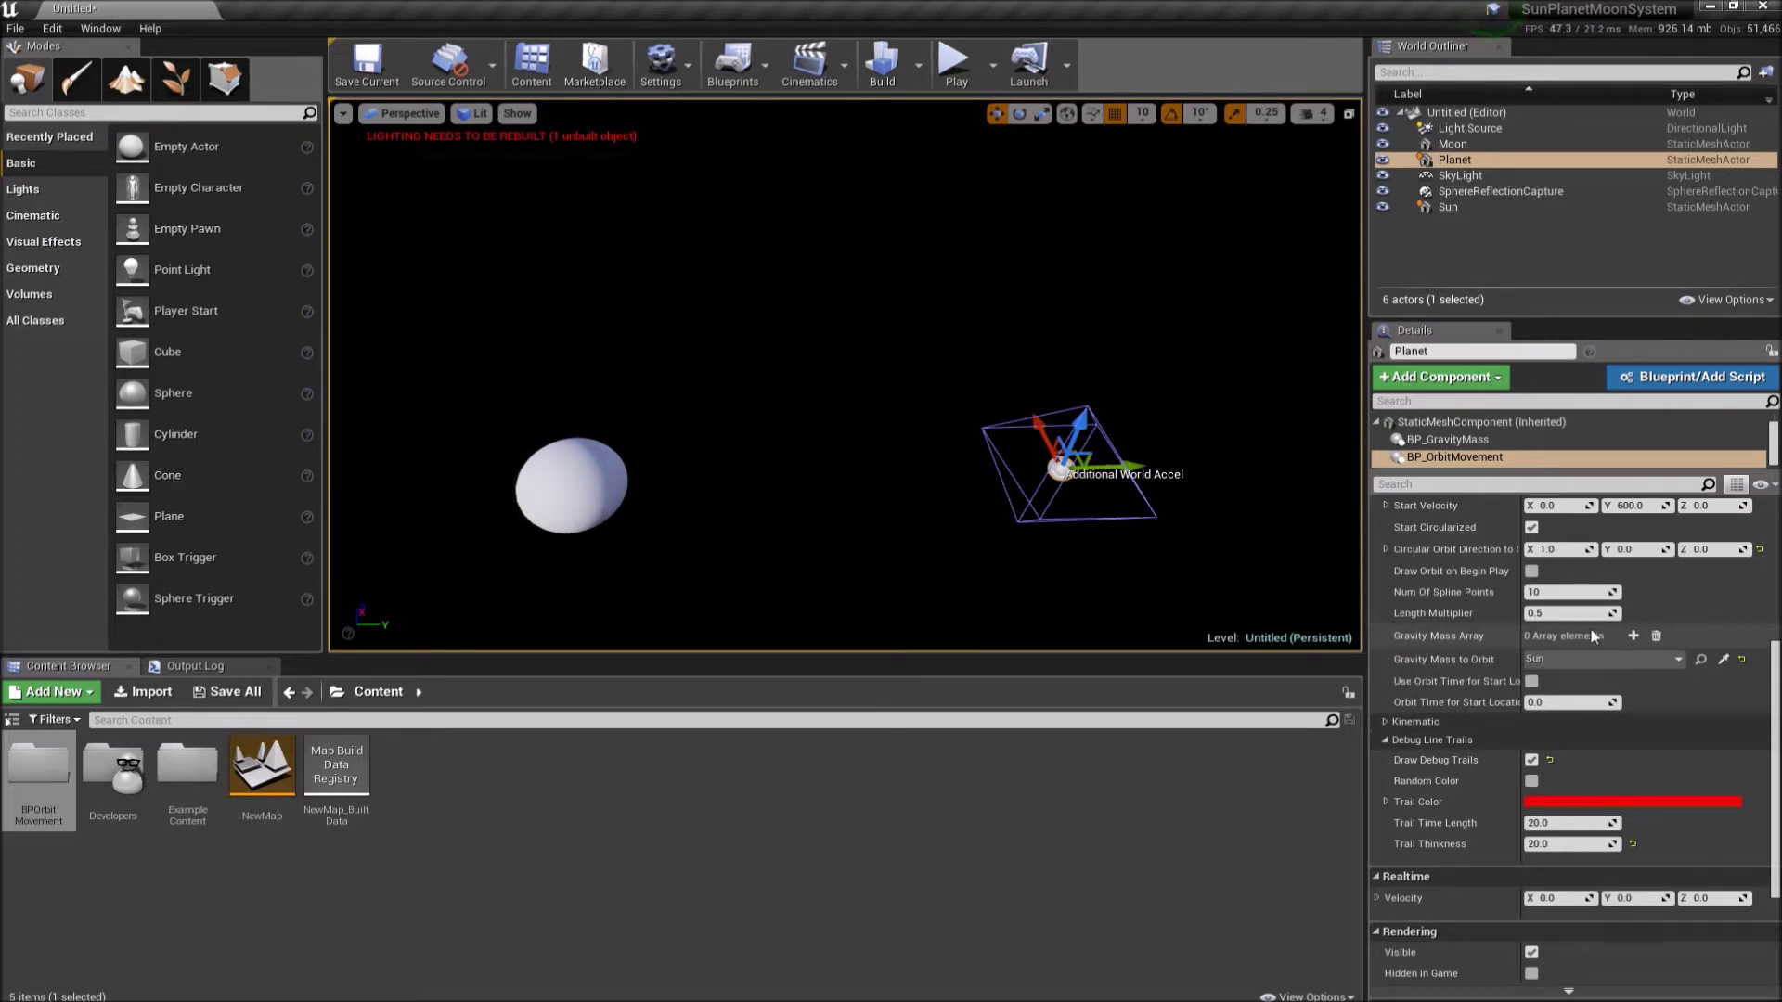
{"action": "mouse_move", "coordinate": [1558, 640]}
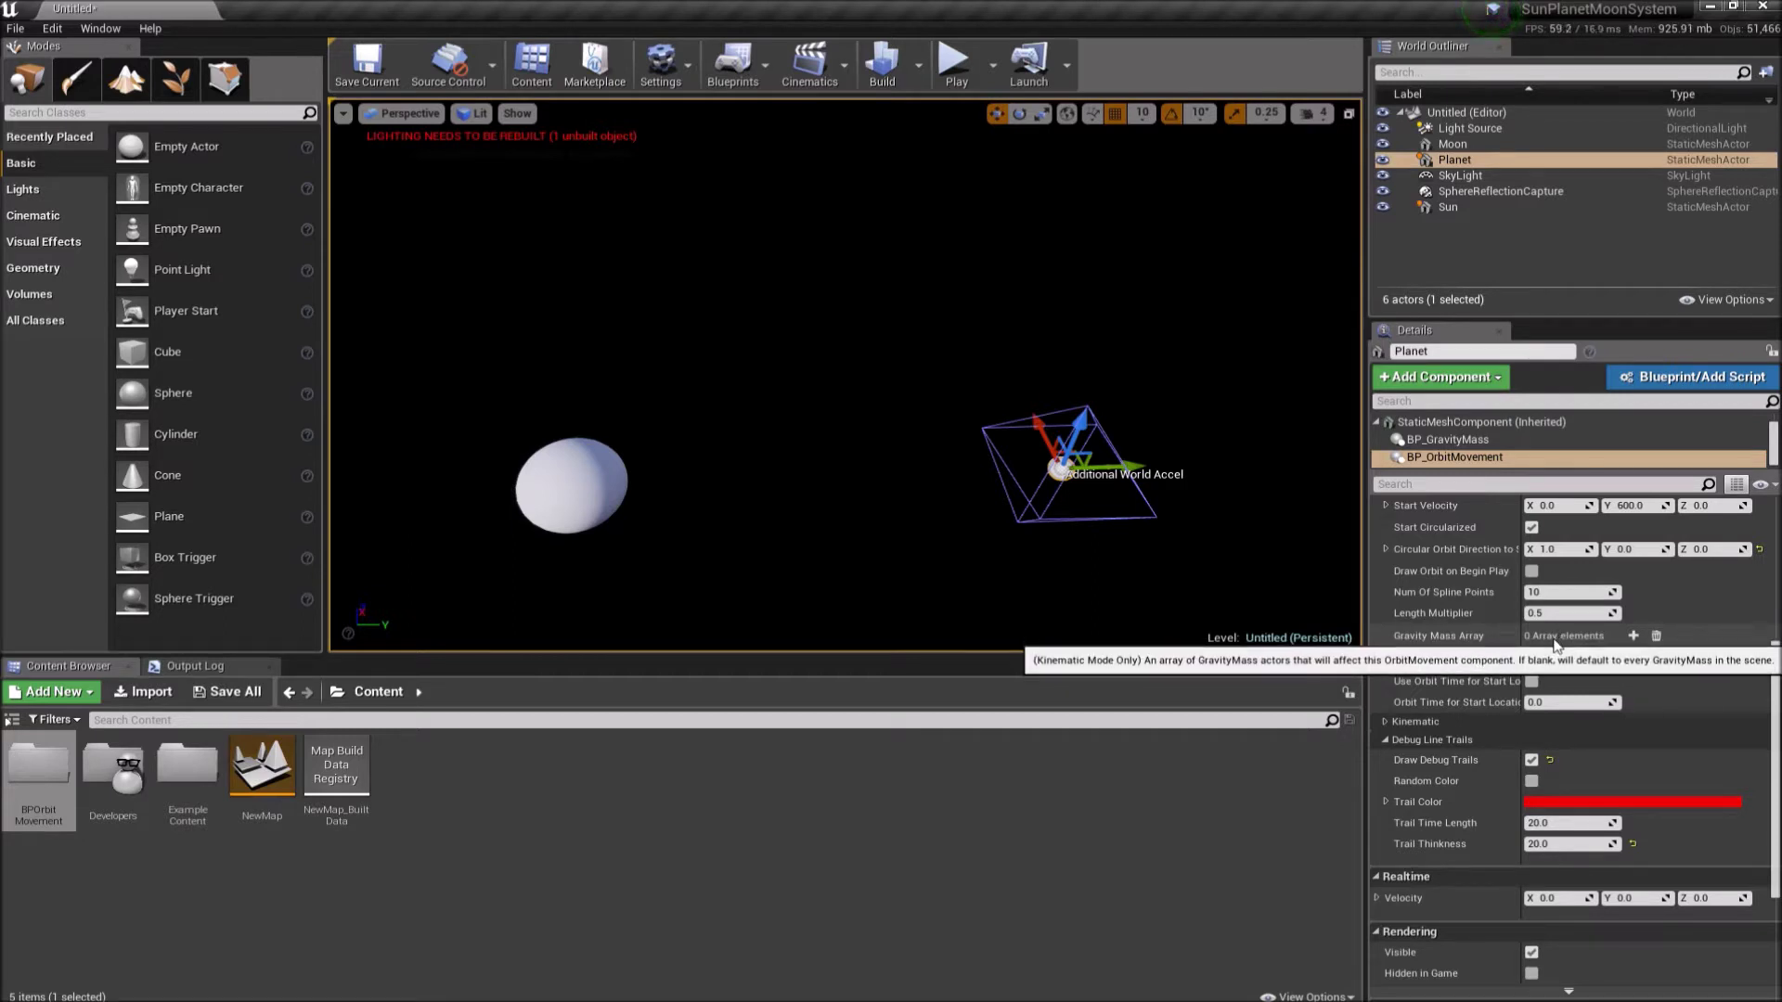
{"action": "left_click", "coordinate": [1160, 567]}
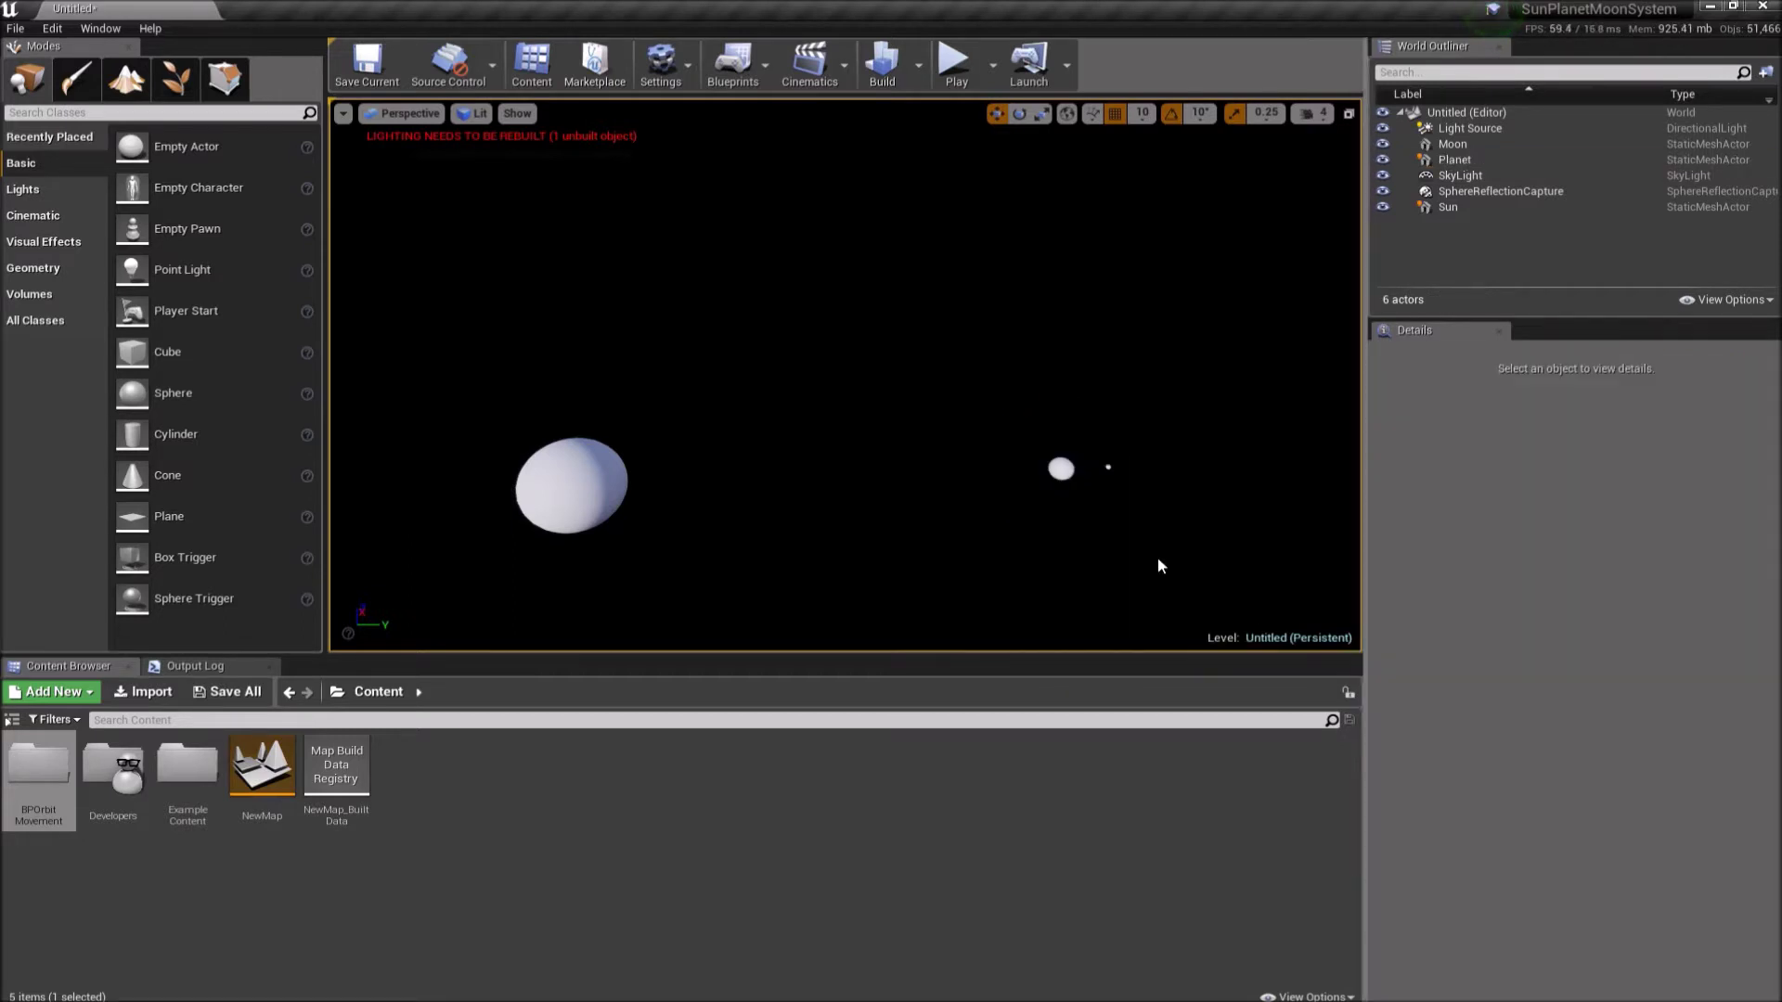
- Run a quick Play in Editor test, stop it, and close the warnings log
{"action": "left_click", "coordinate": [956, 63]}
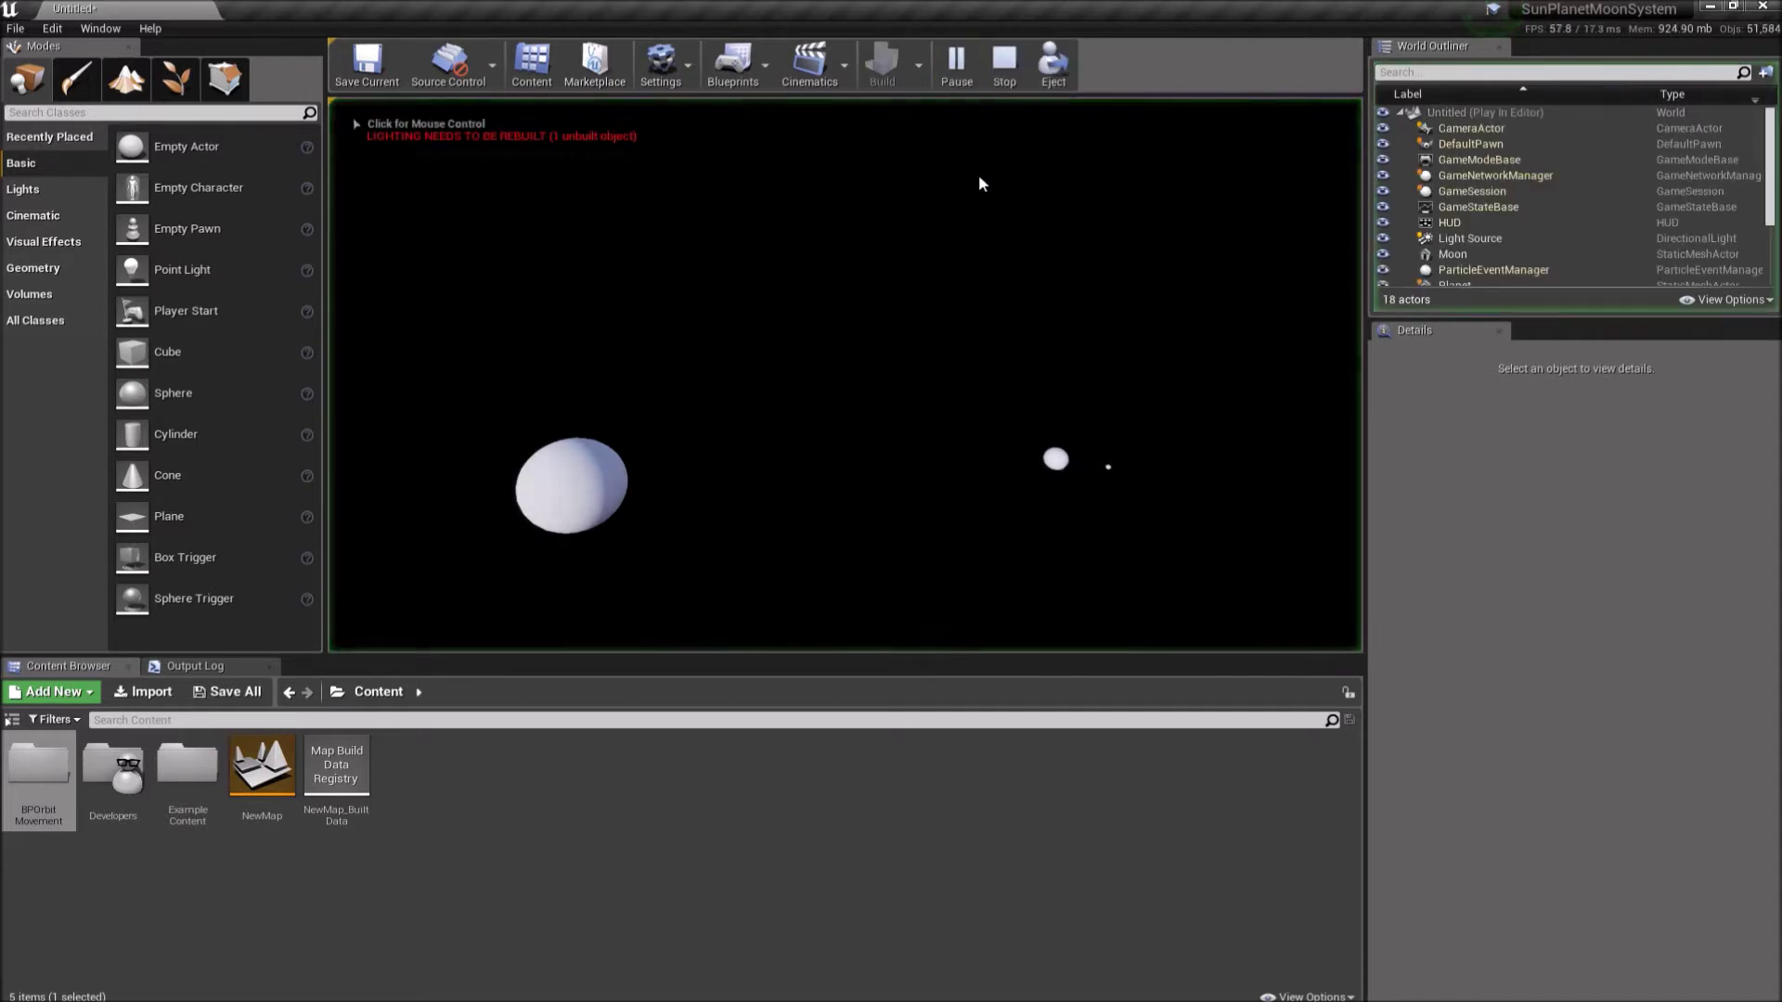
{"action": "left_click", "coordinate": [1004, 61]}
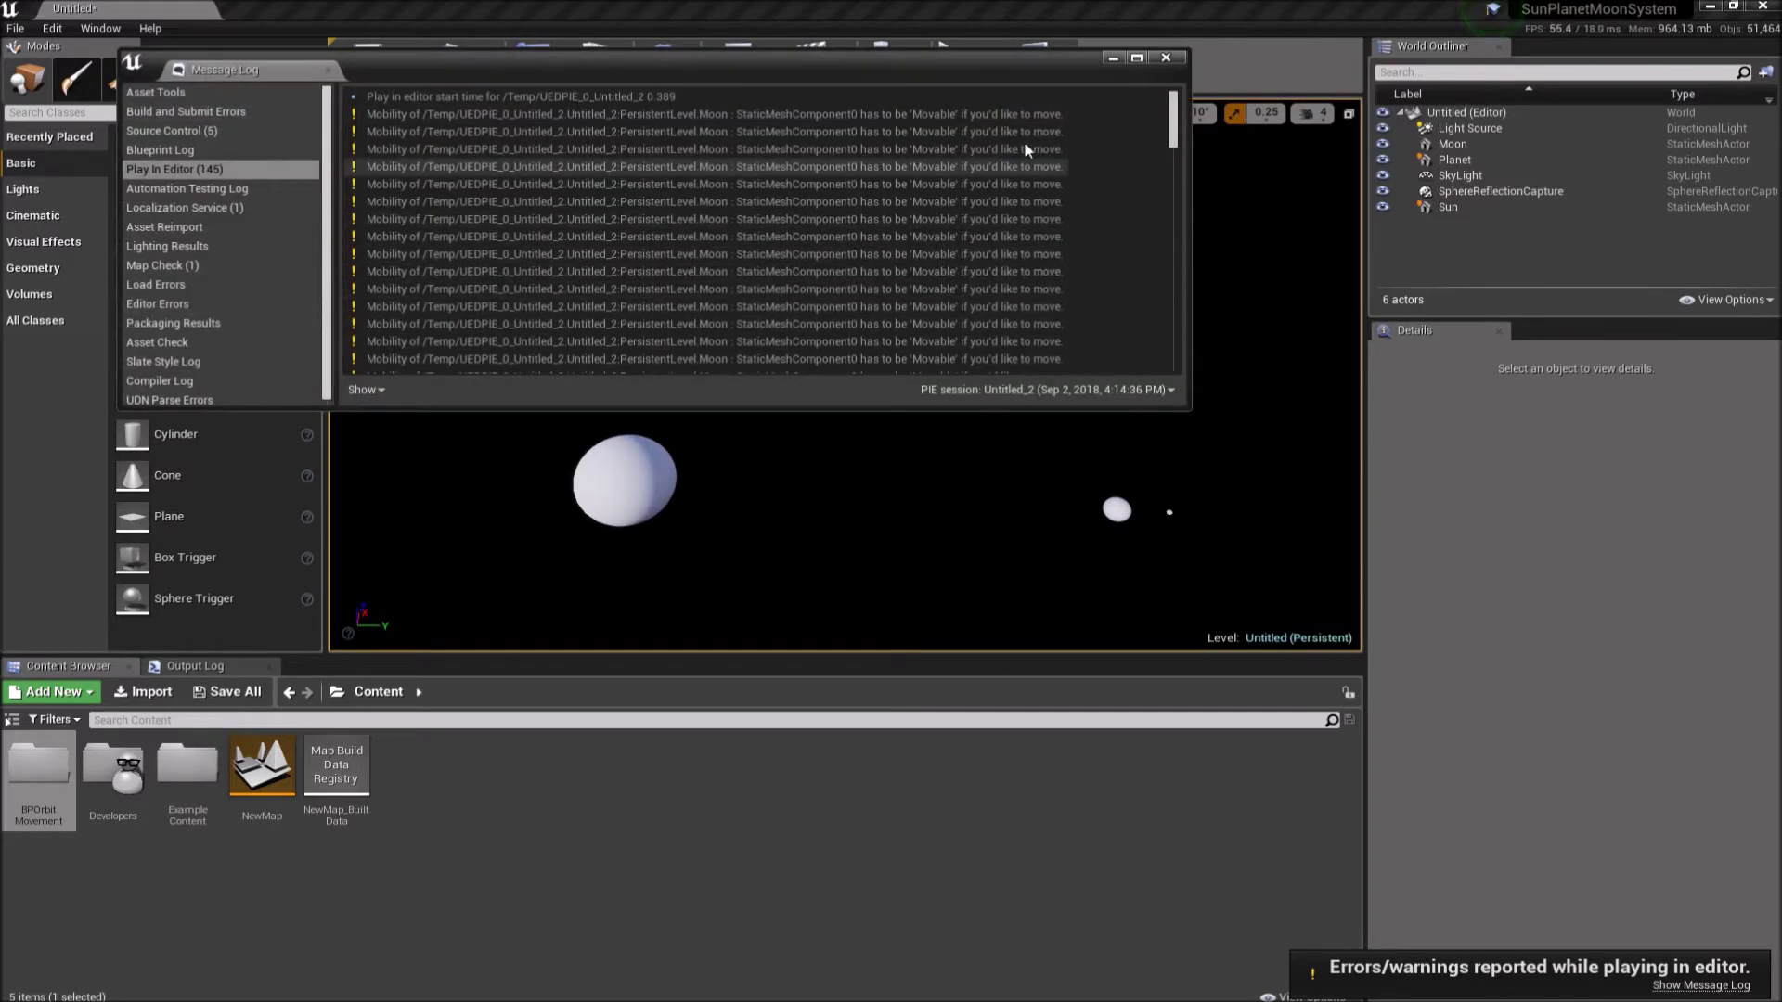
{"action": "left_click", "coordinate": [1165, 56]}
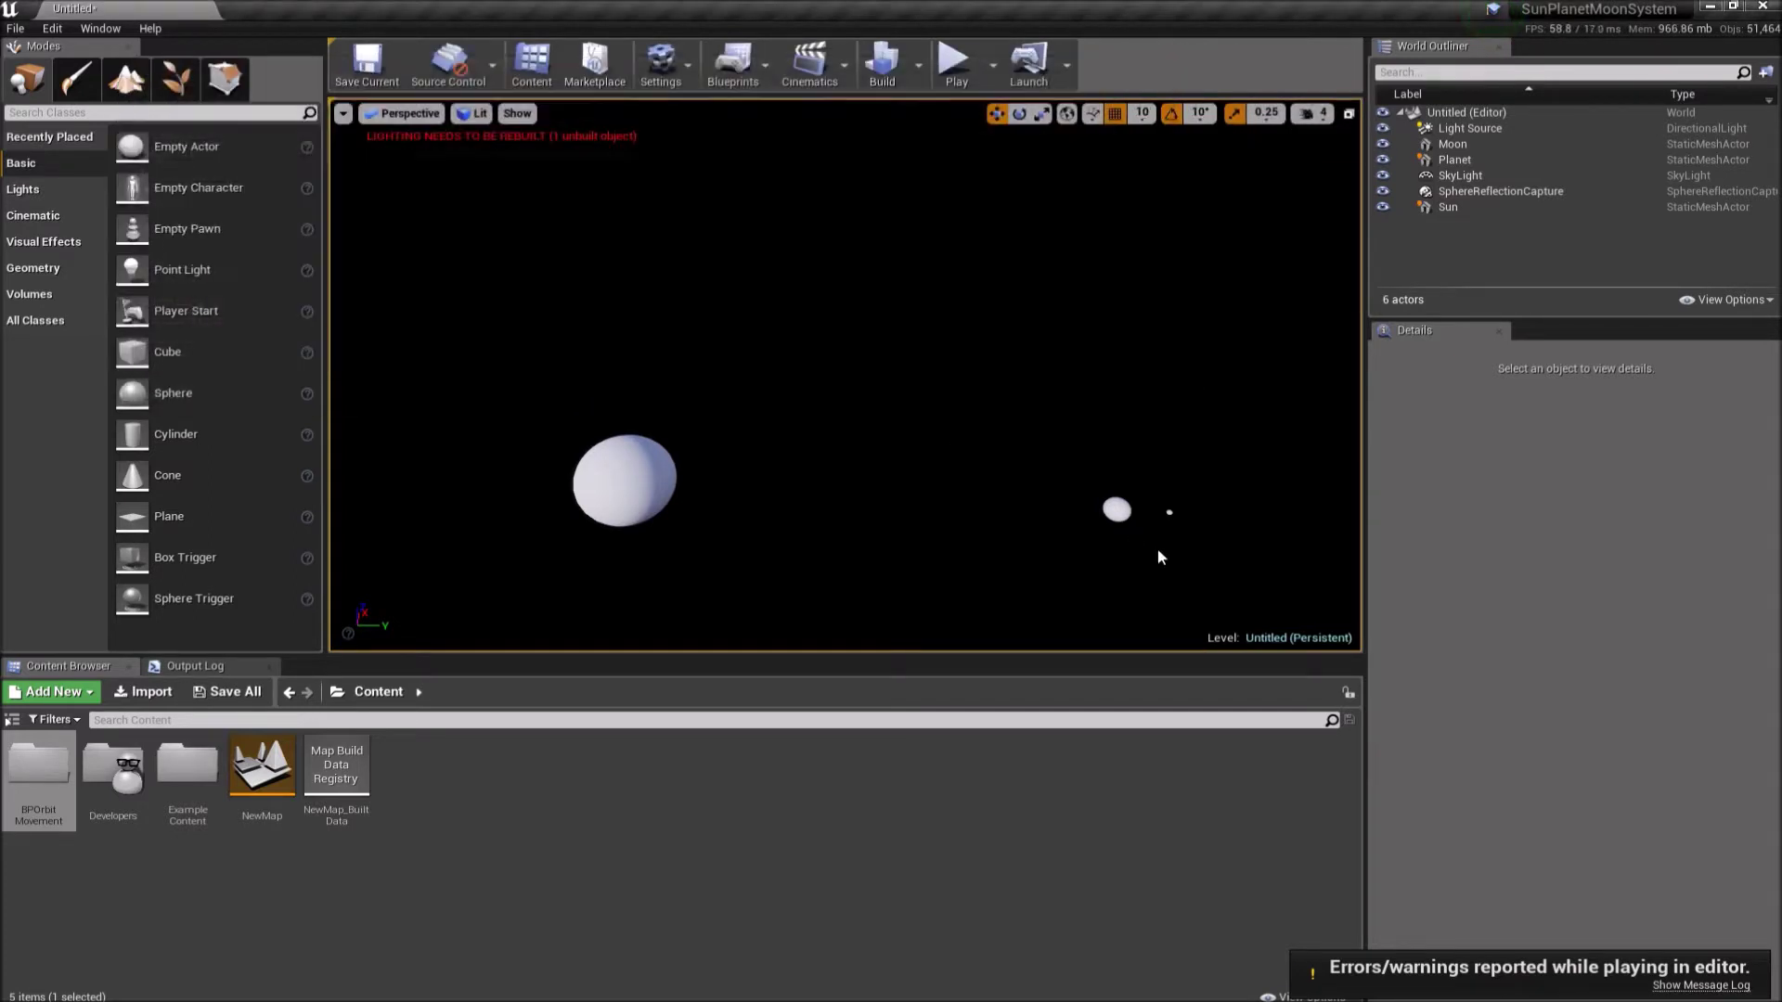
- Make the Moon Movable, set Circular Orbit Direction X to 1.0, and test-play the orbit
{"action": "left_click", "coordinate": [1171, 510]}
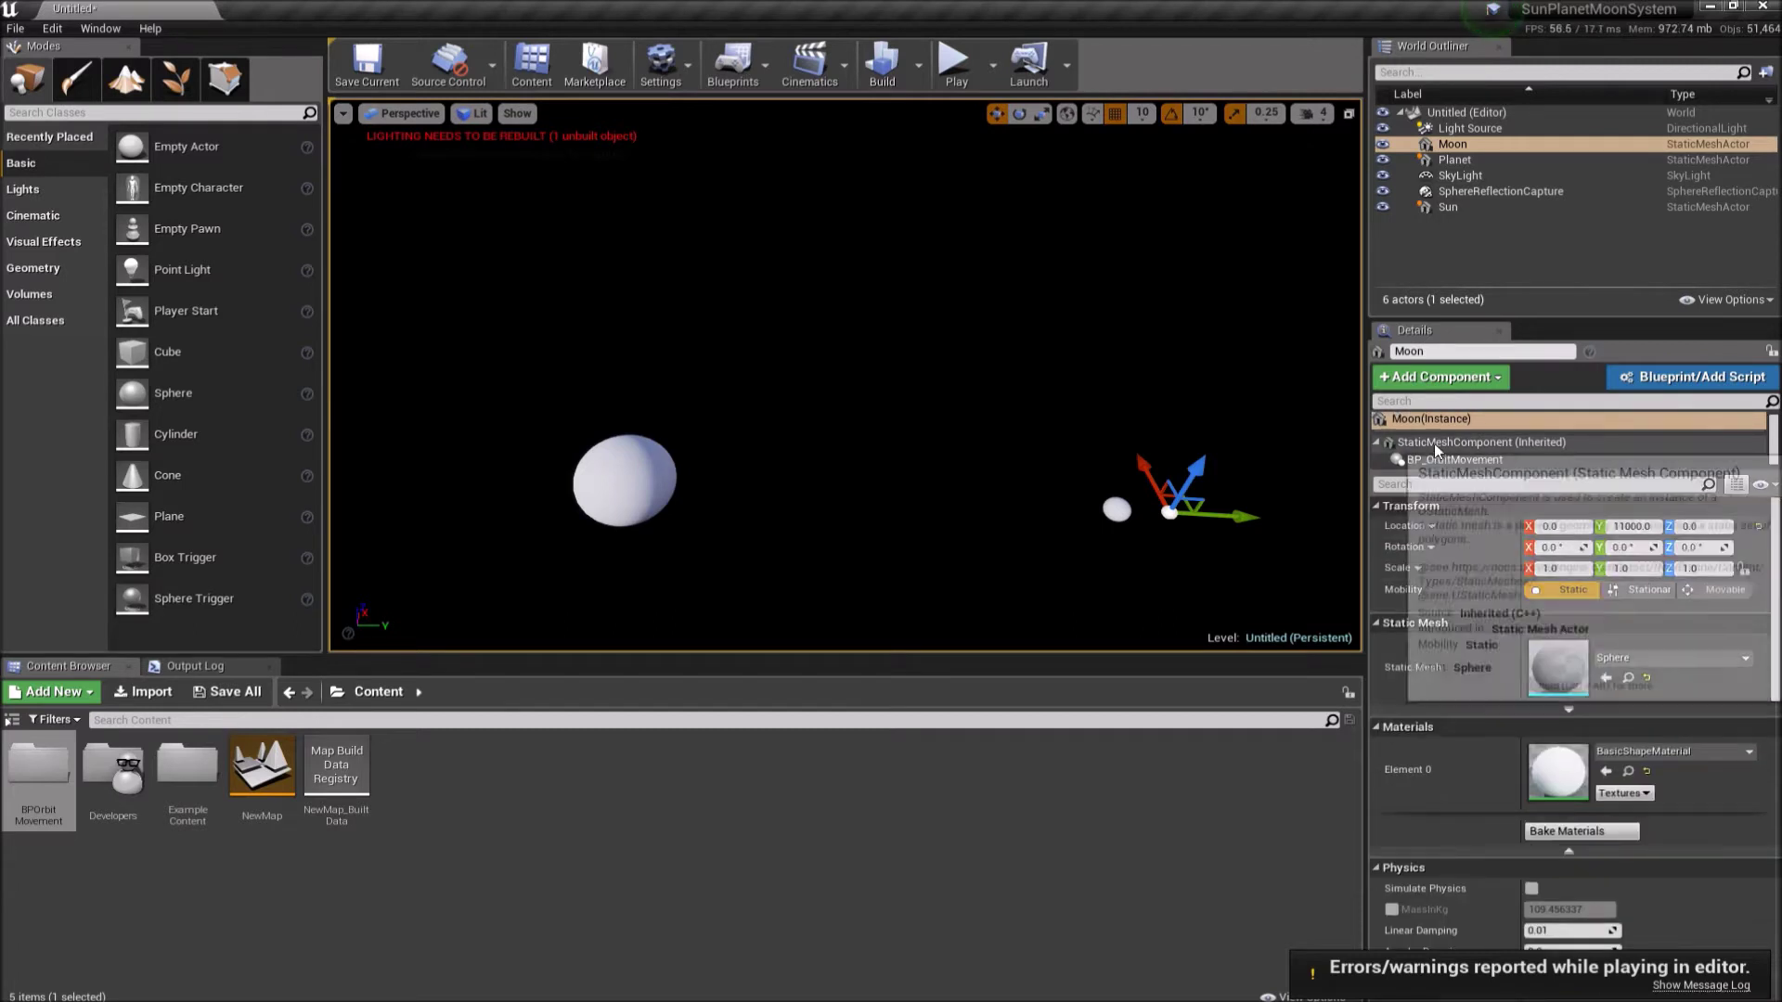
{"action": "left_click", "coordinate": [1689, 592]}
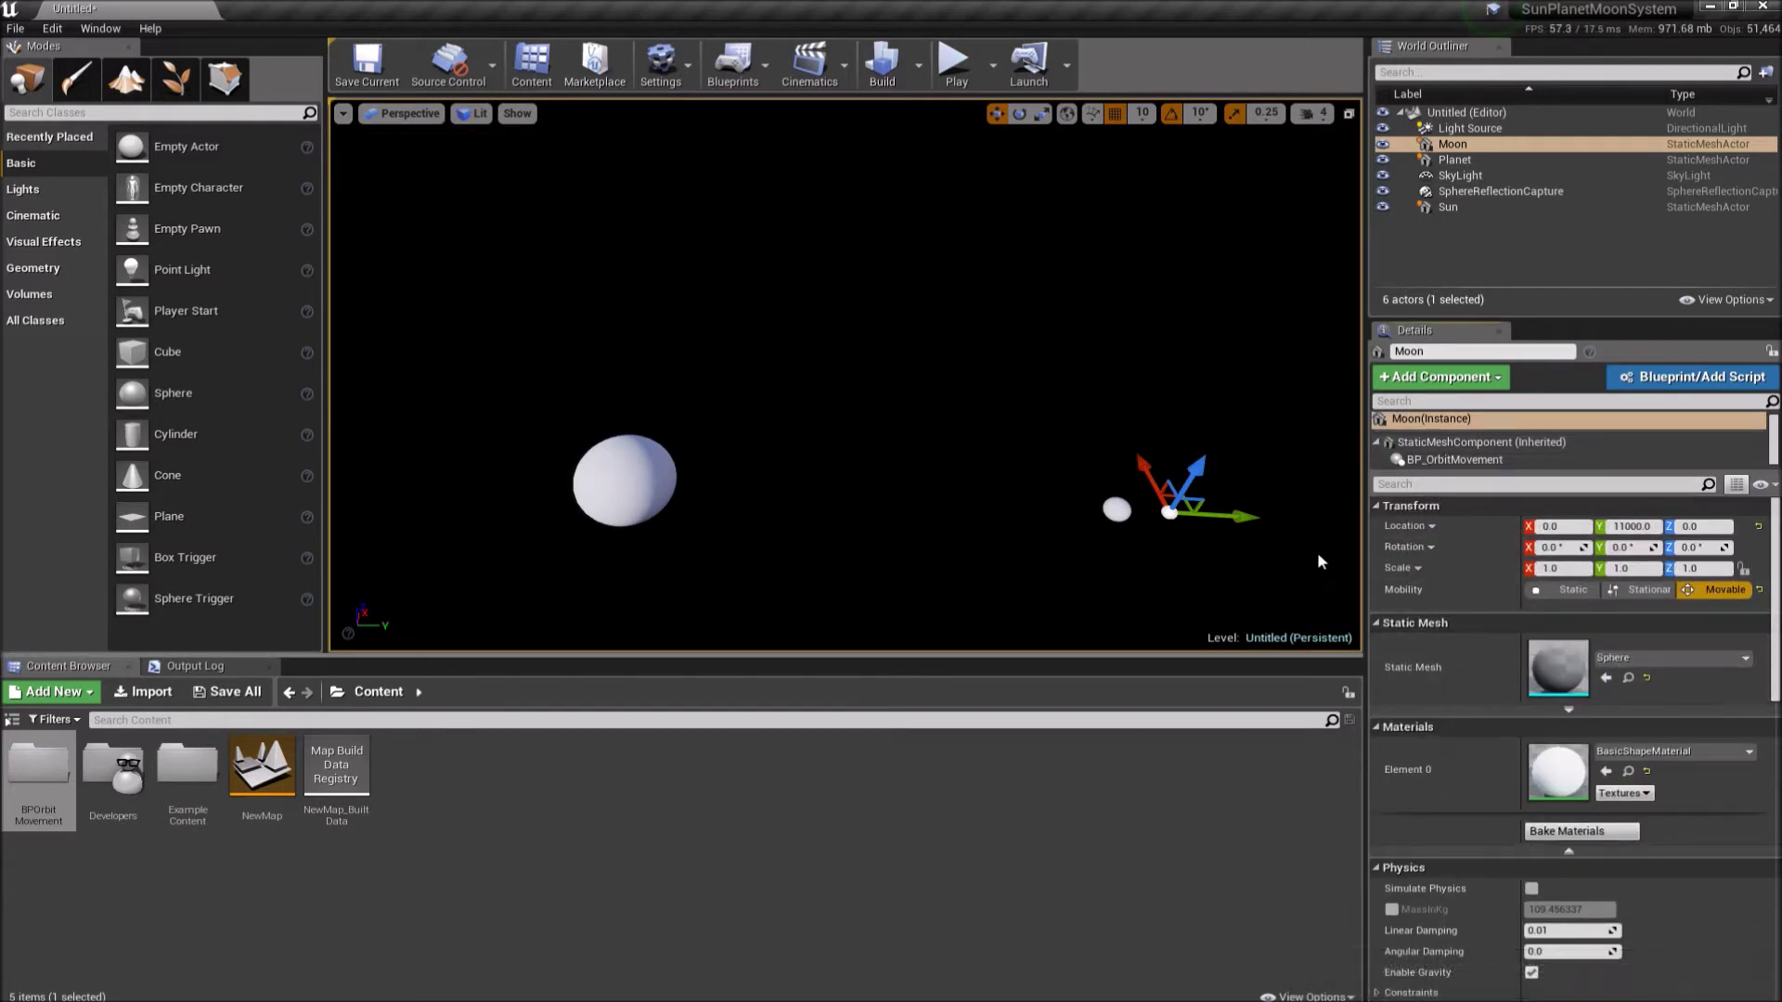
{"action": "left_click", "coordinate": [1452, 461]}
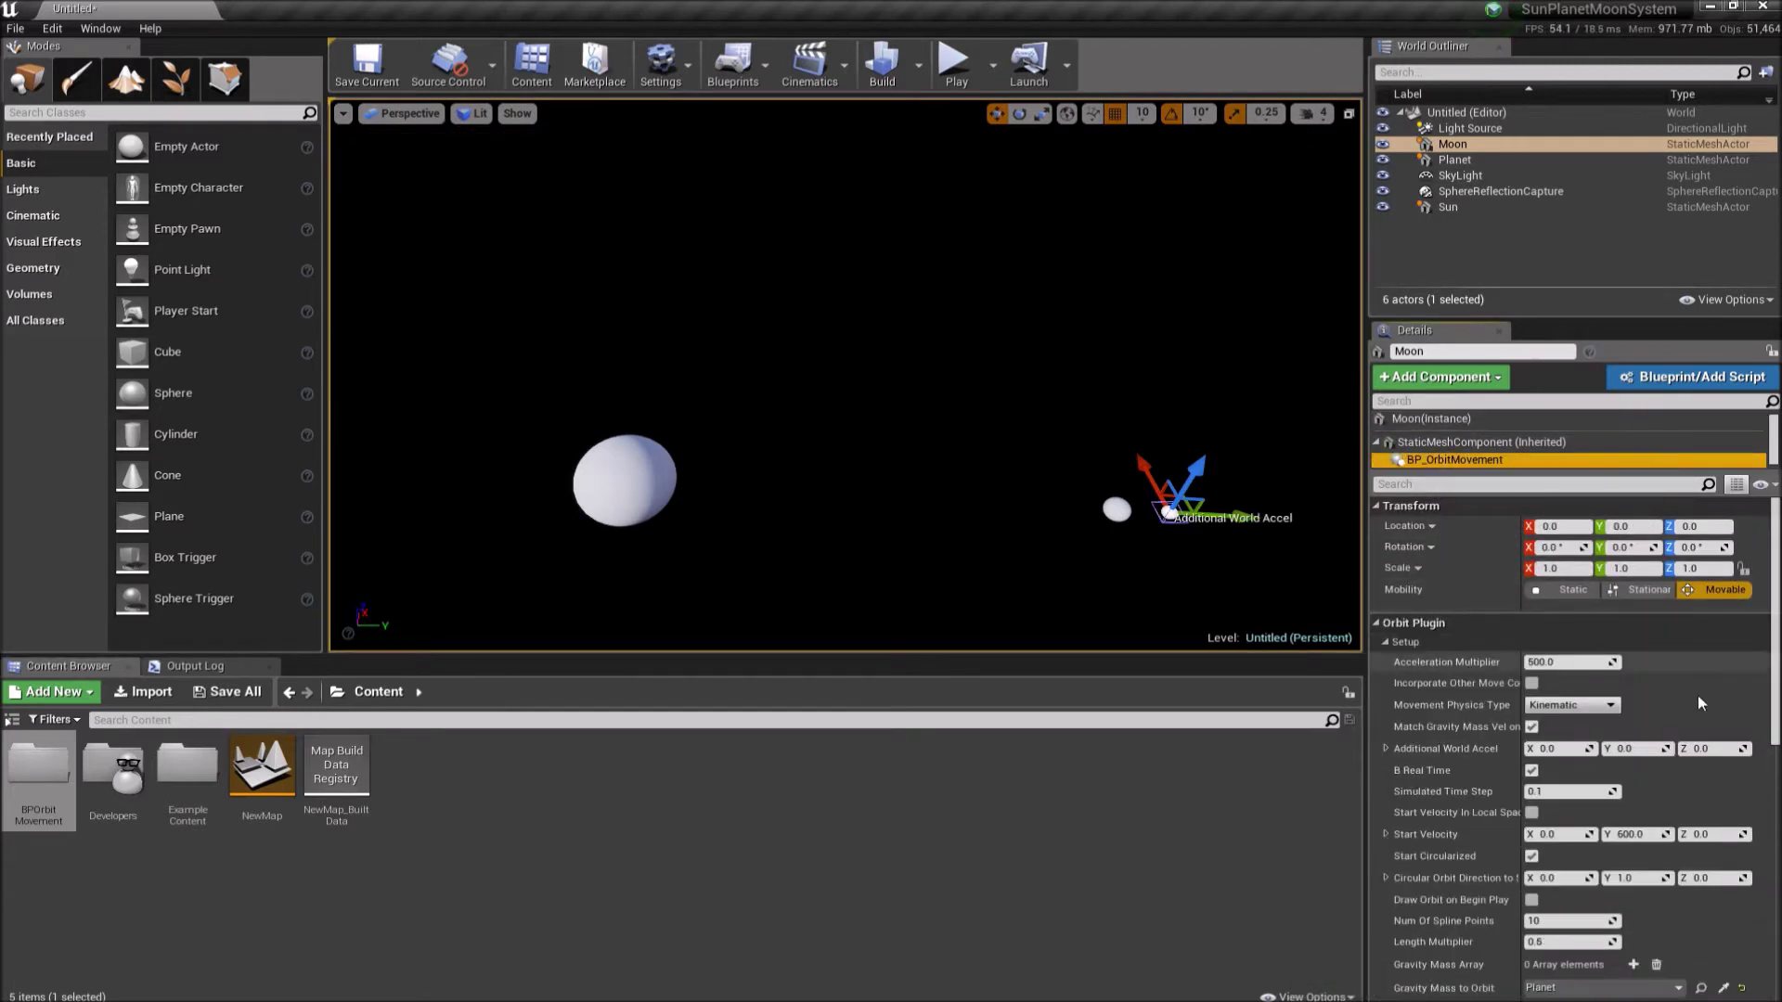
{"action": "left_click", "coordinate": [1641, 878]}
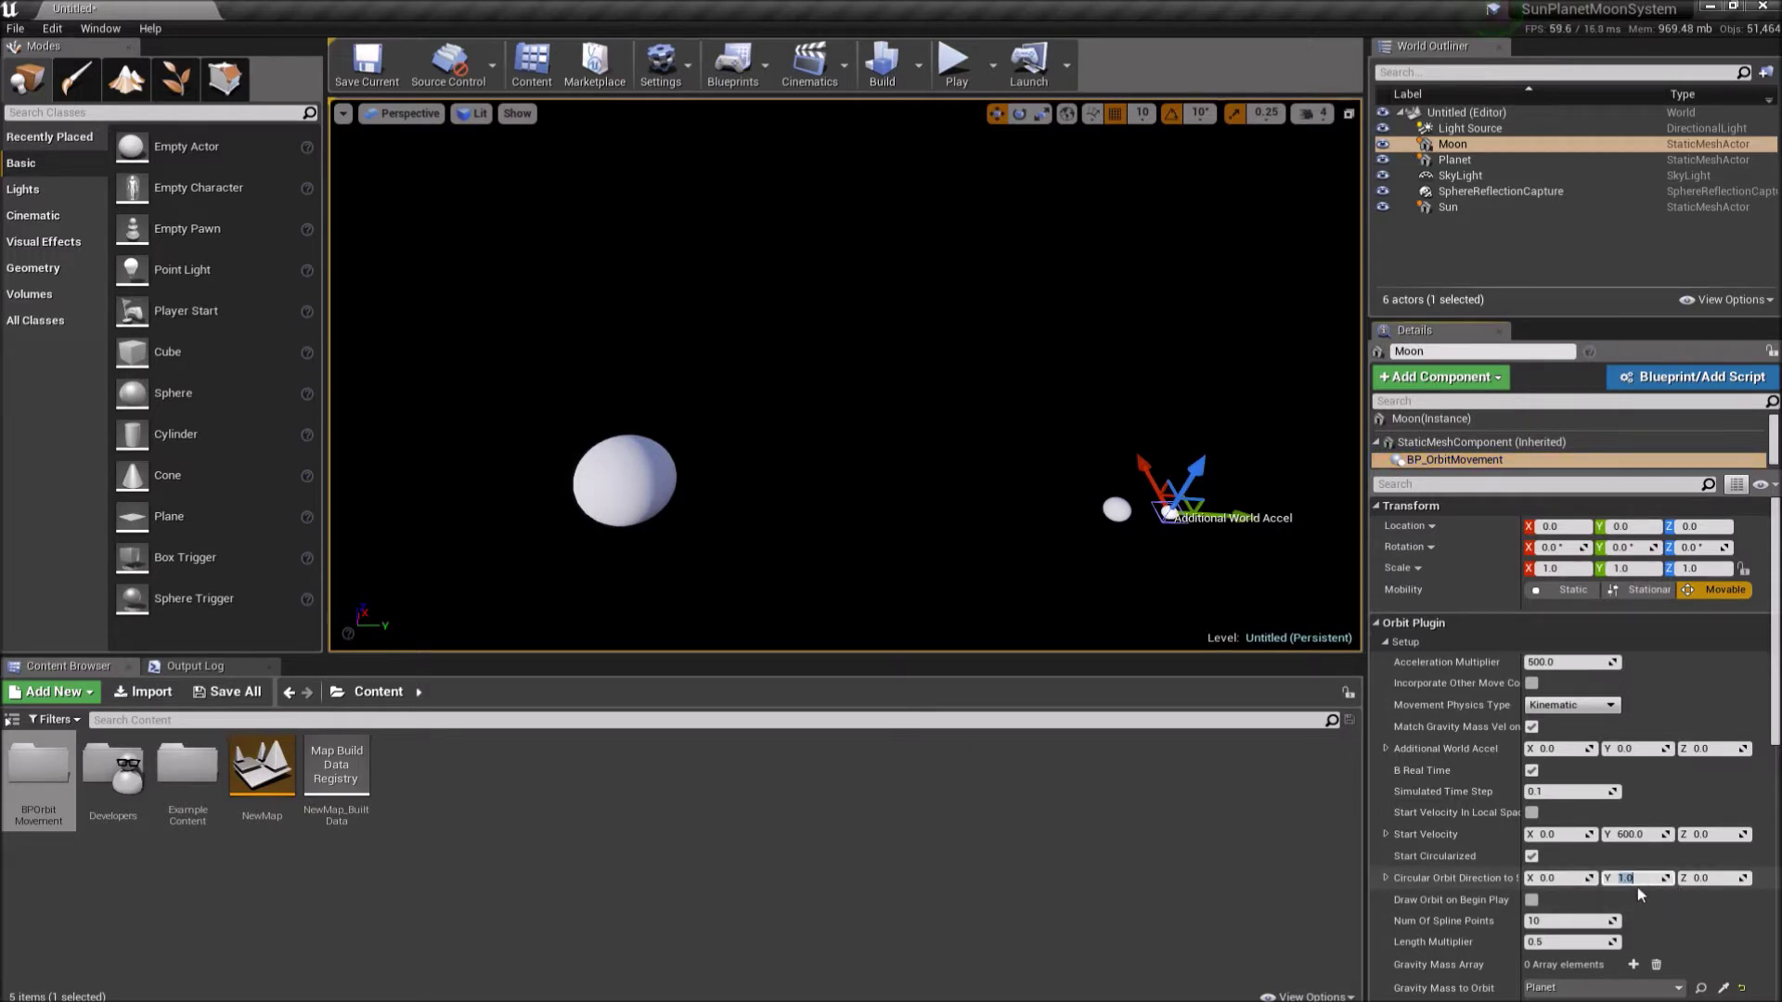
{"action": "left_click", "coordinate": [1560, 887]}
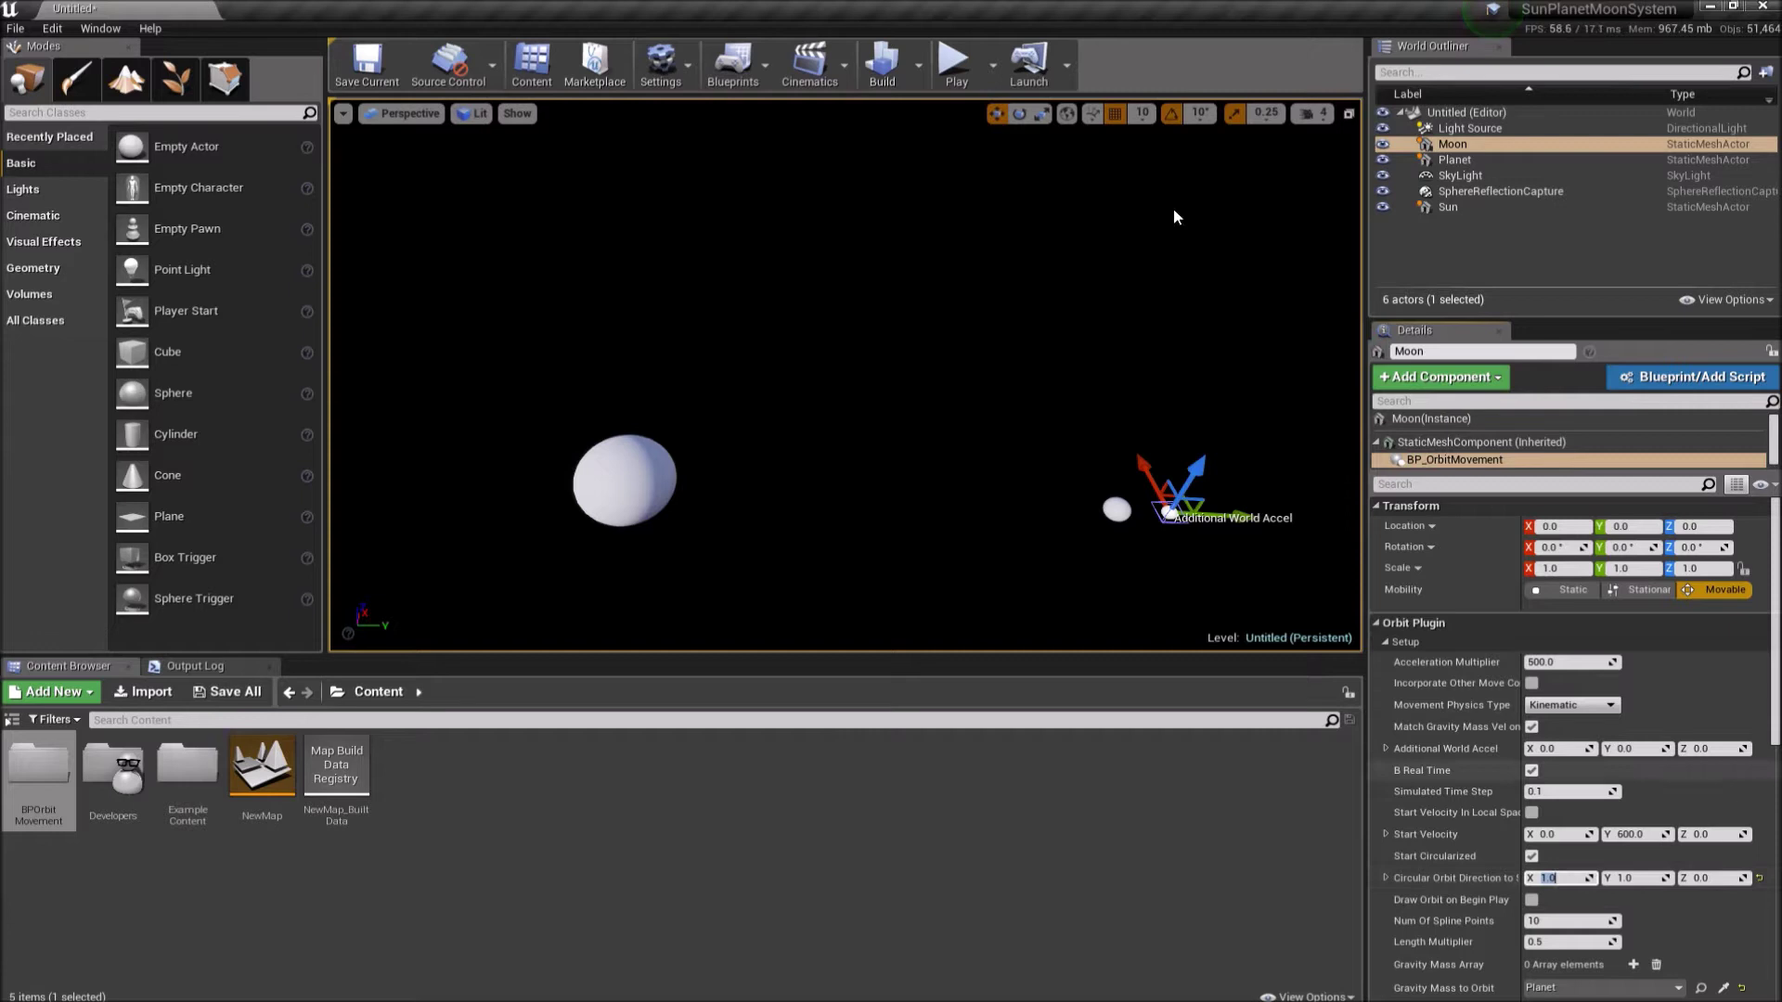
{"action": "left_click", "coordinate": [1645, 876]}
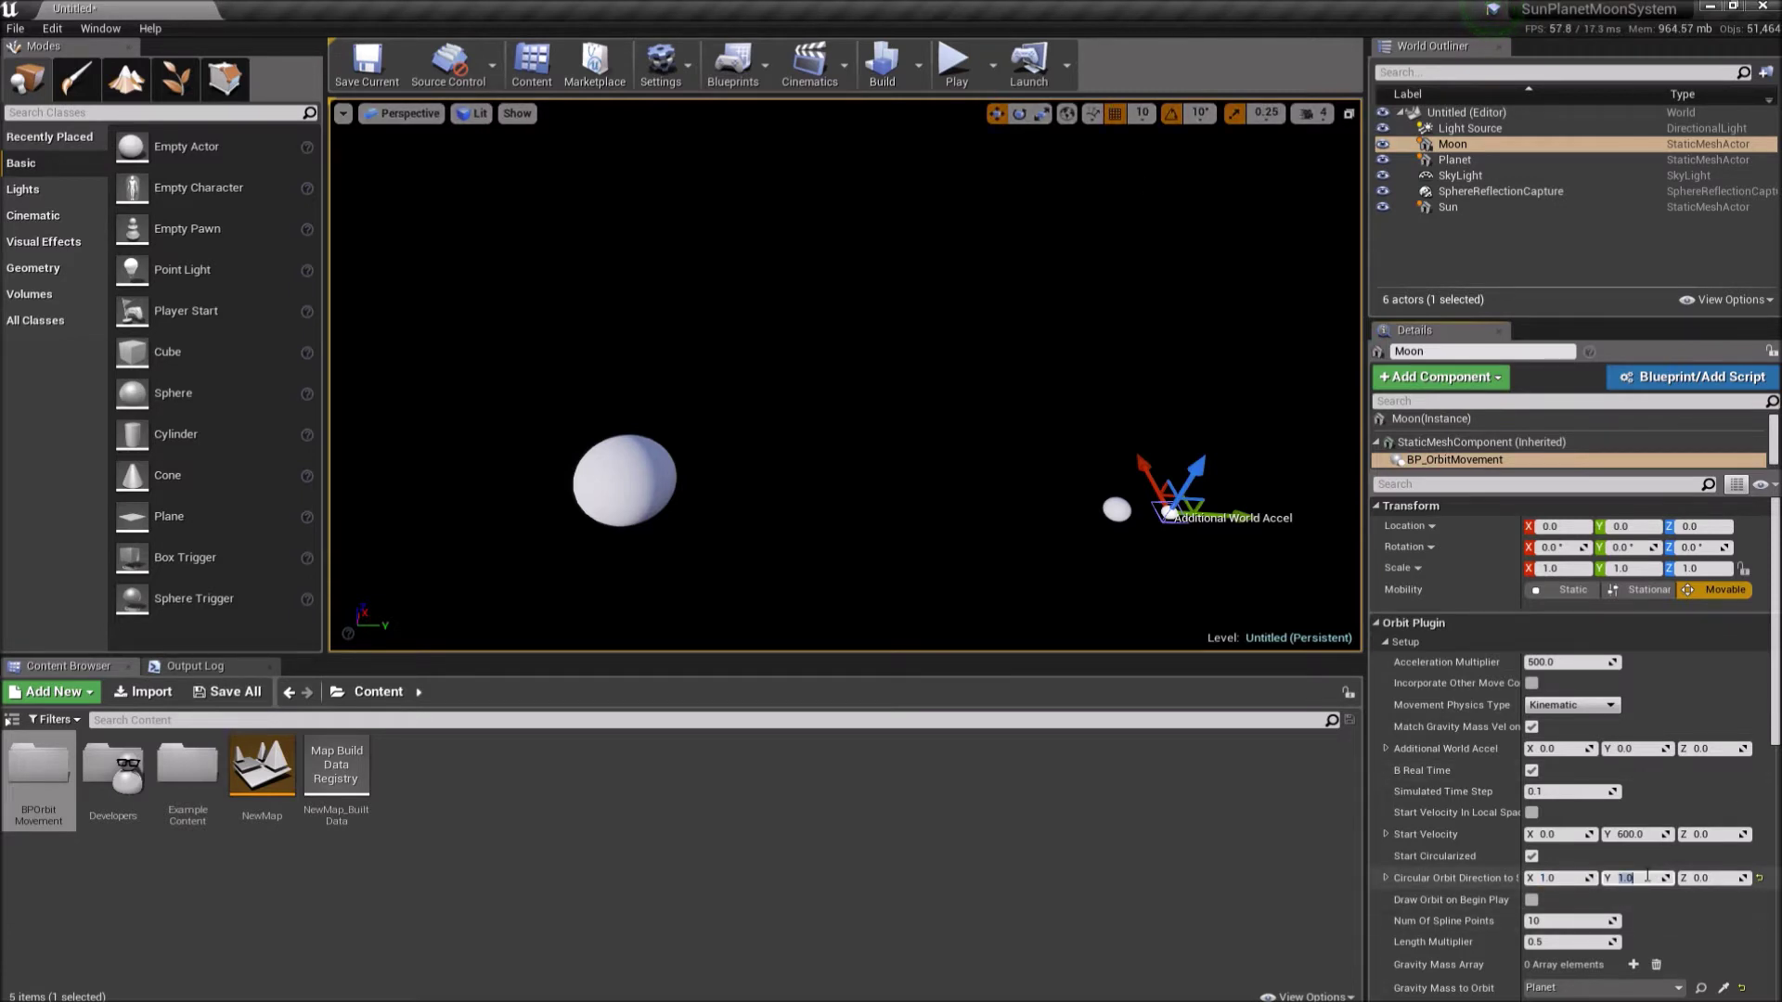
{"action": "left_click", "coordinate": [1090, 219]}
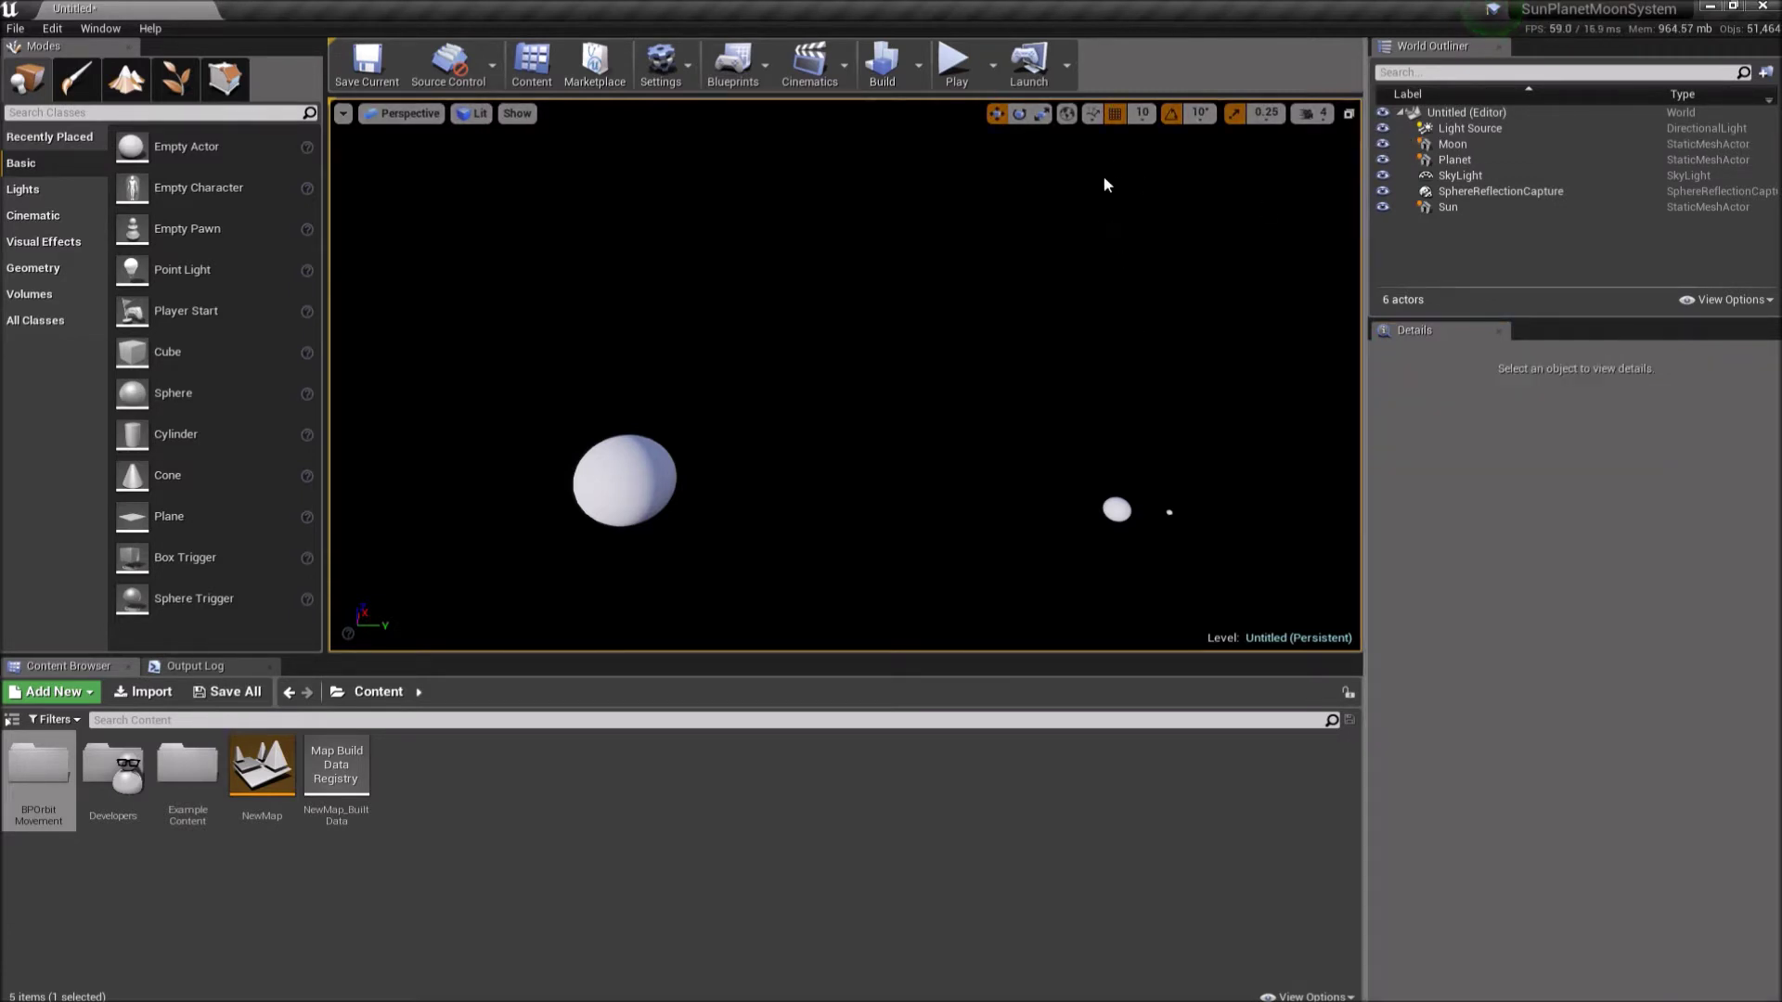
{"action": "left_click", "coordinate": [956, 82]}
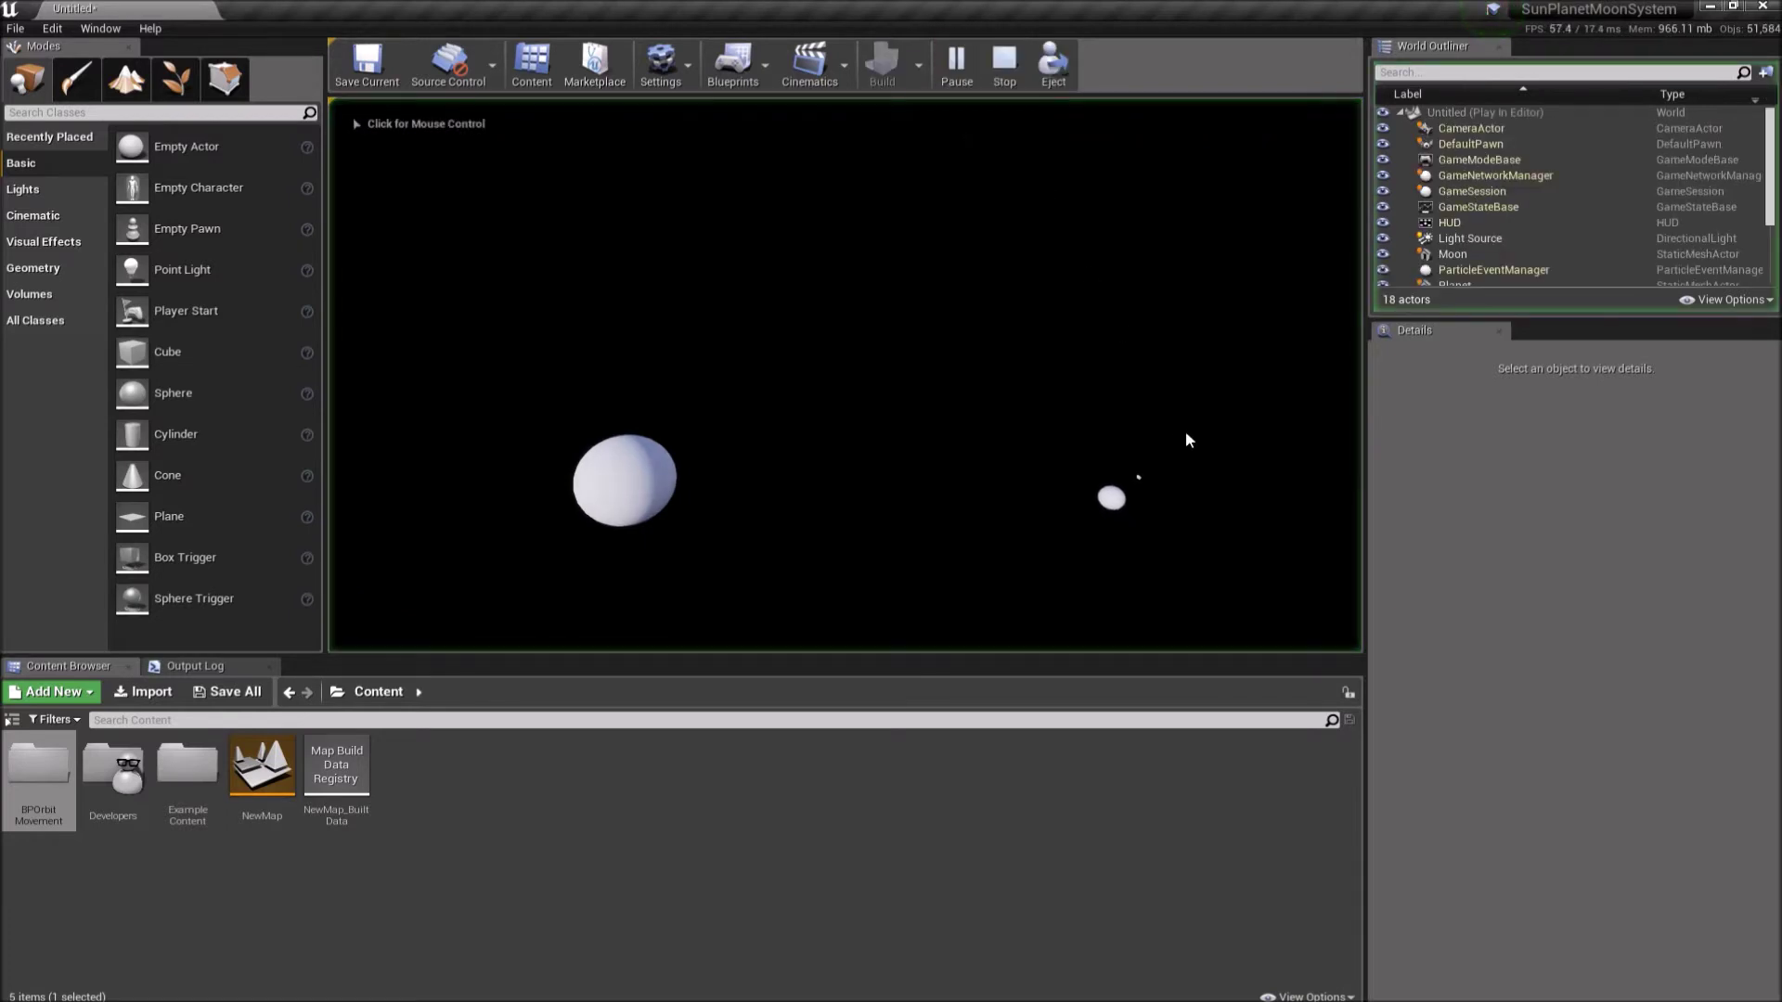
{"action": "left_click", "coordinate": [1006, 65]}
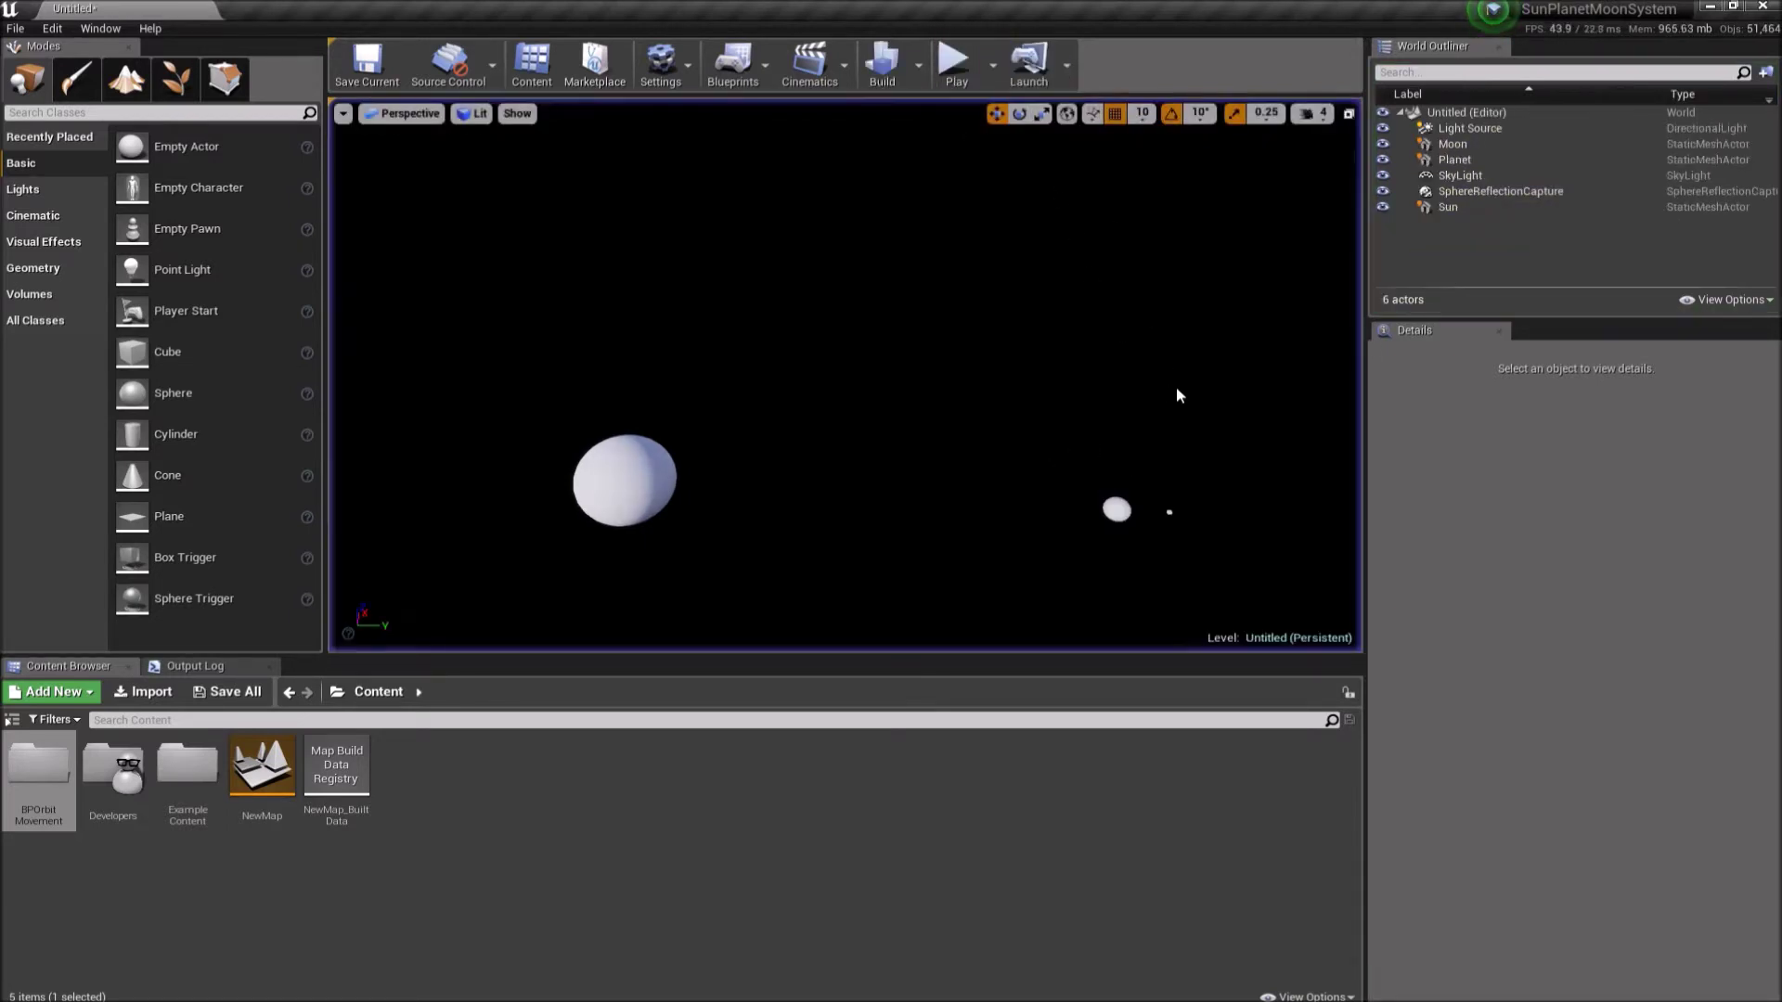
- Give the Moon's orbit movement a Trail Thickness of 20 and enable Draw Debug Trails
{"action": "left_click", "coordinate": [1167, 510]}
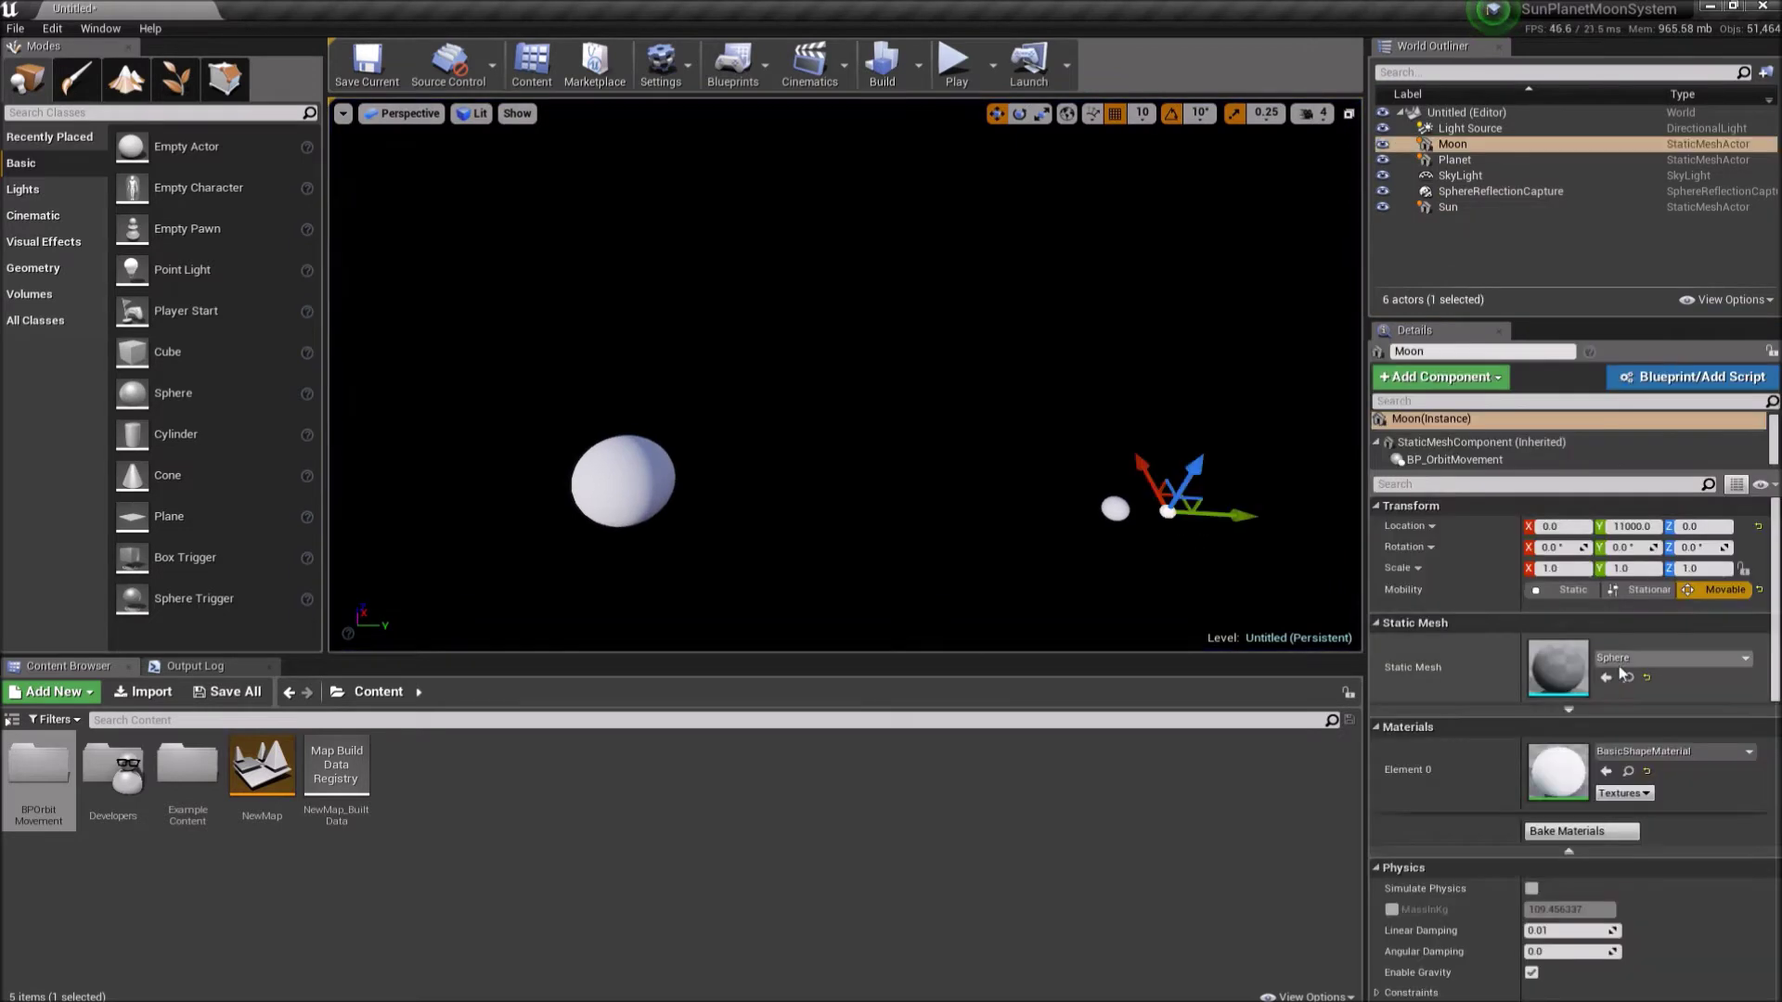
{"action": "left_click", "coordinate": [1454, 458]}
{"action": "scroll", "coordinate": [1652, 813], "scroll_direction": "down", "scroll_amount": 3}
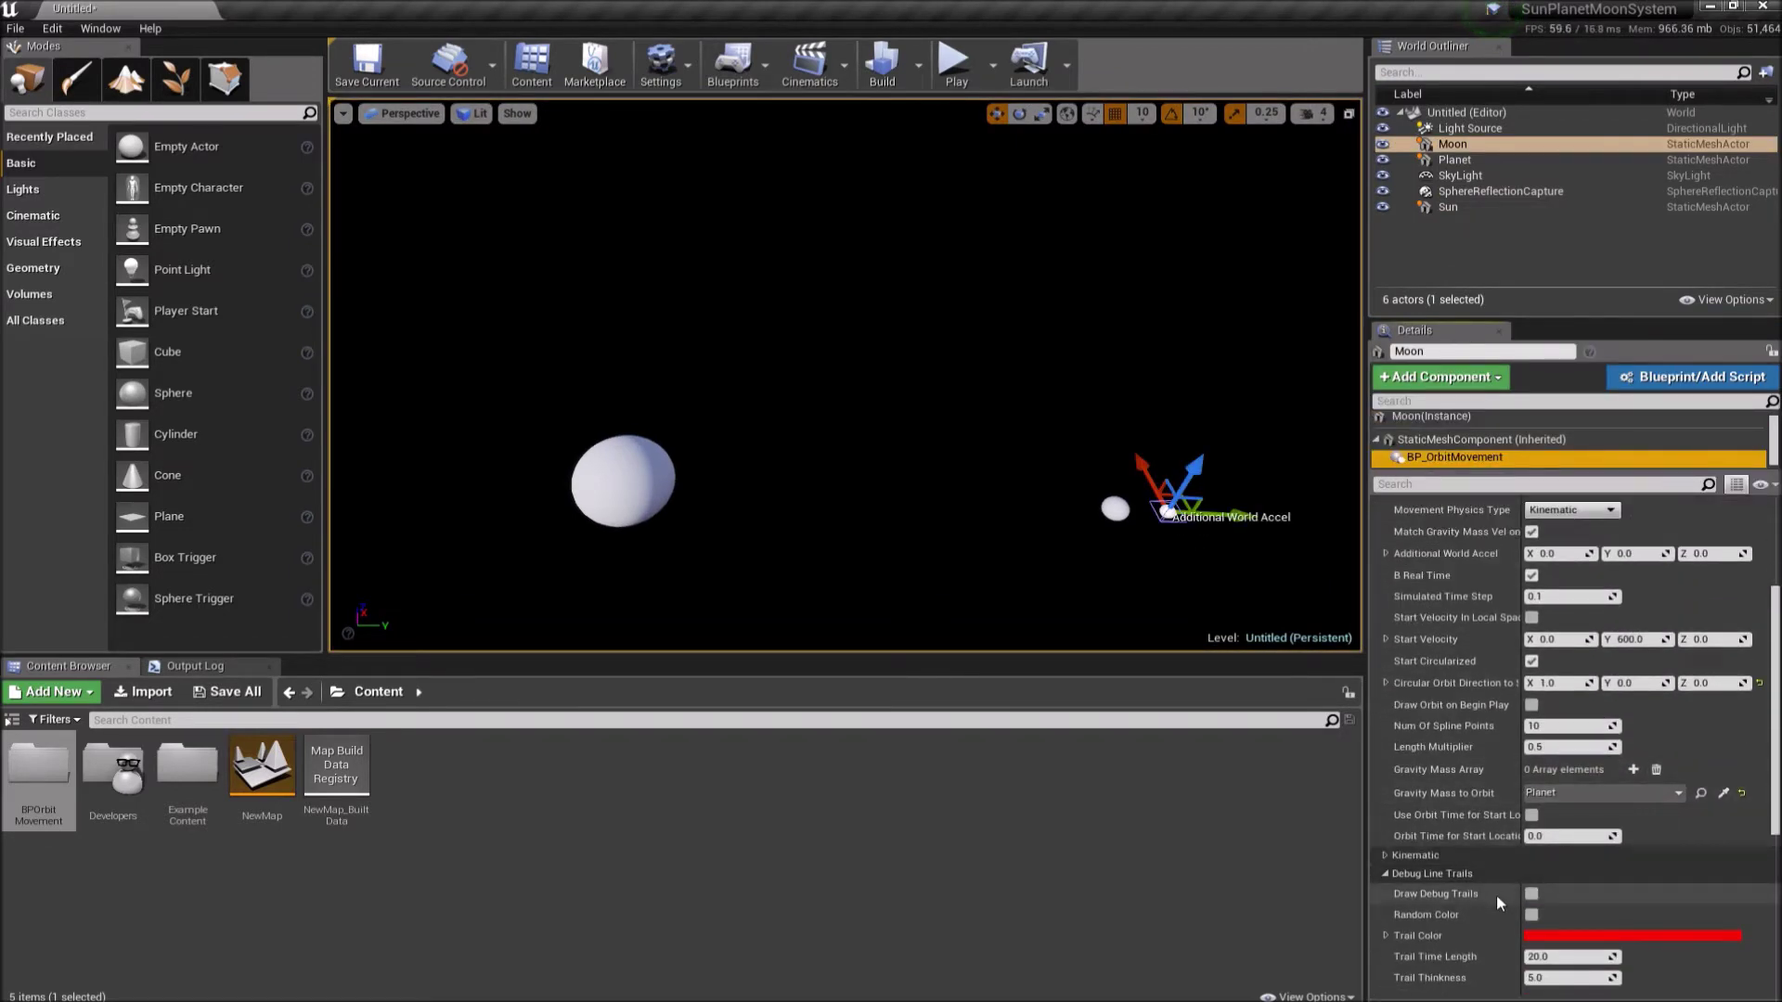
{"action": "left_click", "coordinate": [1581, 977]}
{"action": "type", "text": "20"}
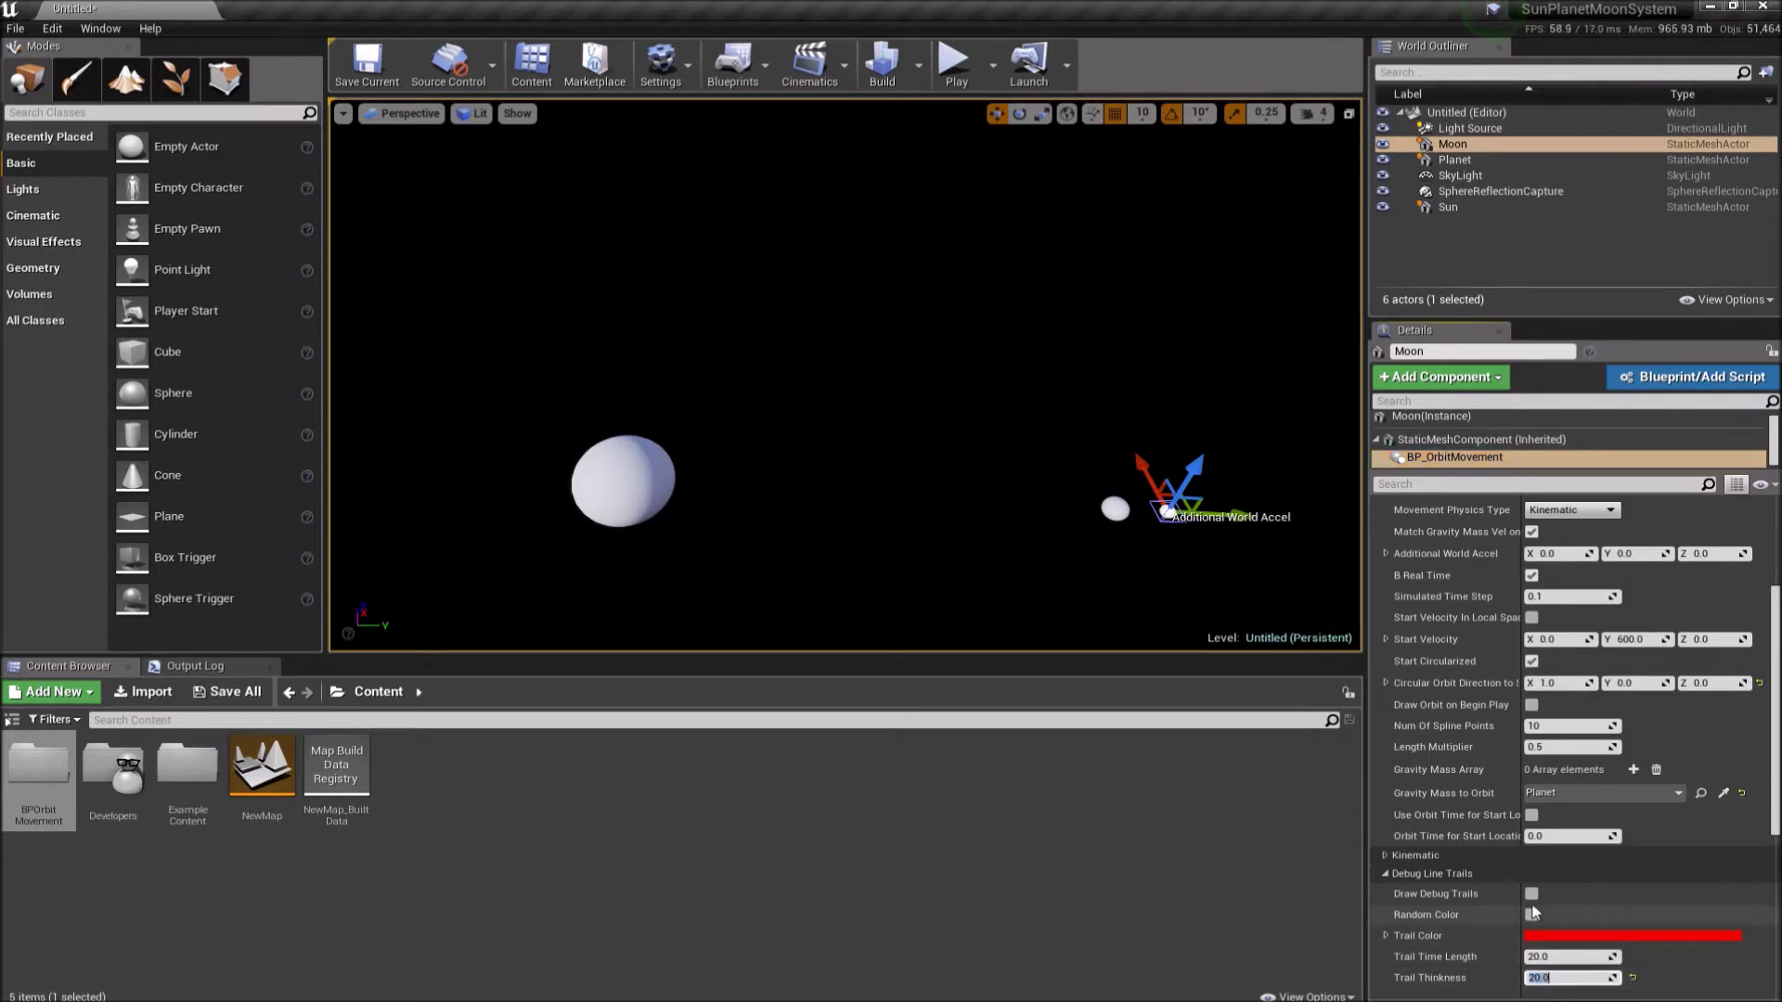
{"action": "left_click", "coordinate": [1531, 893]}
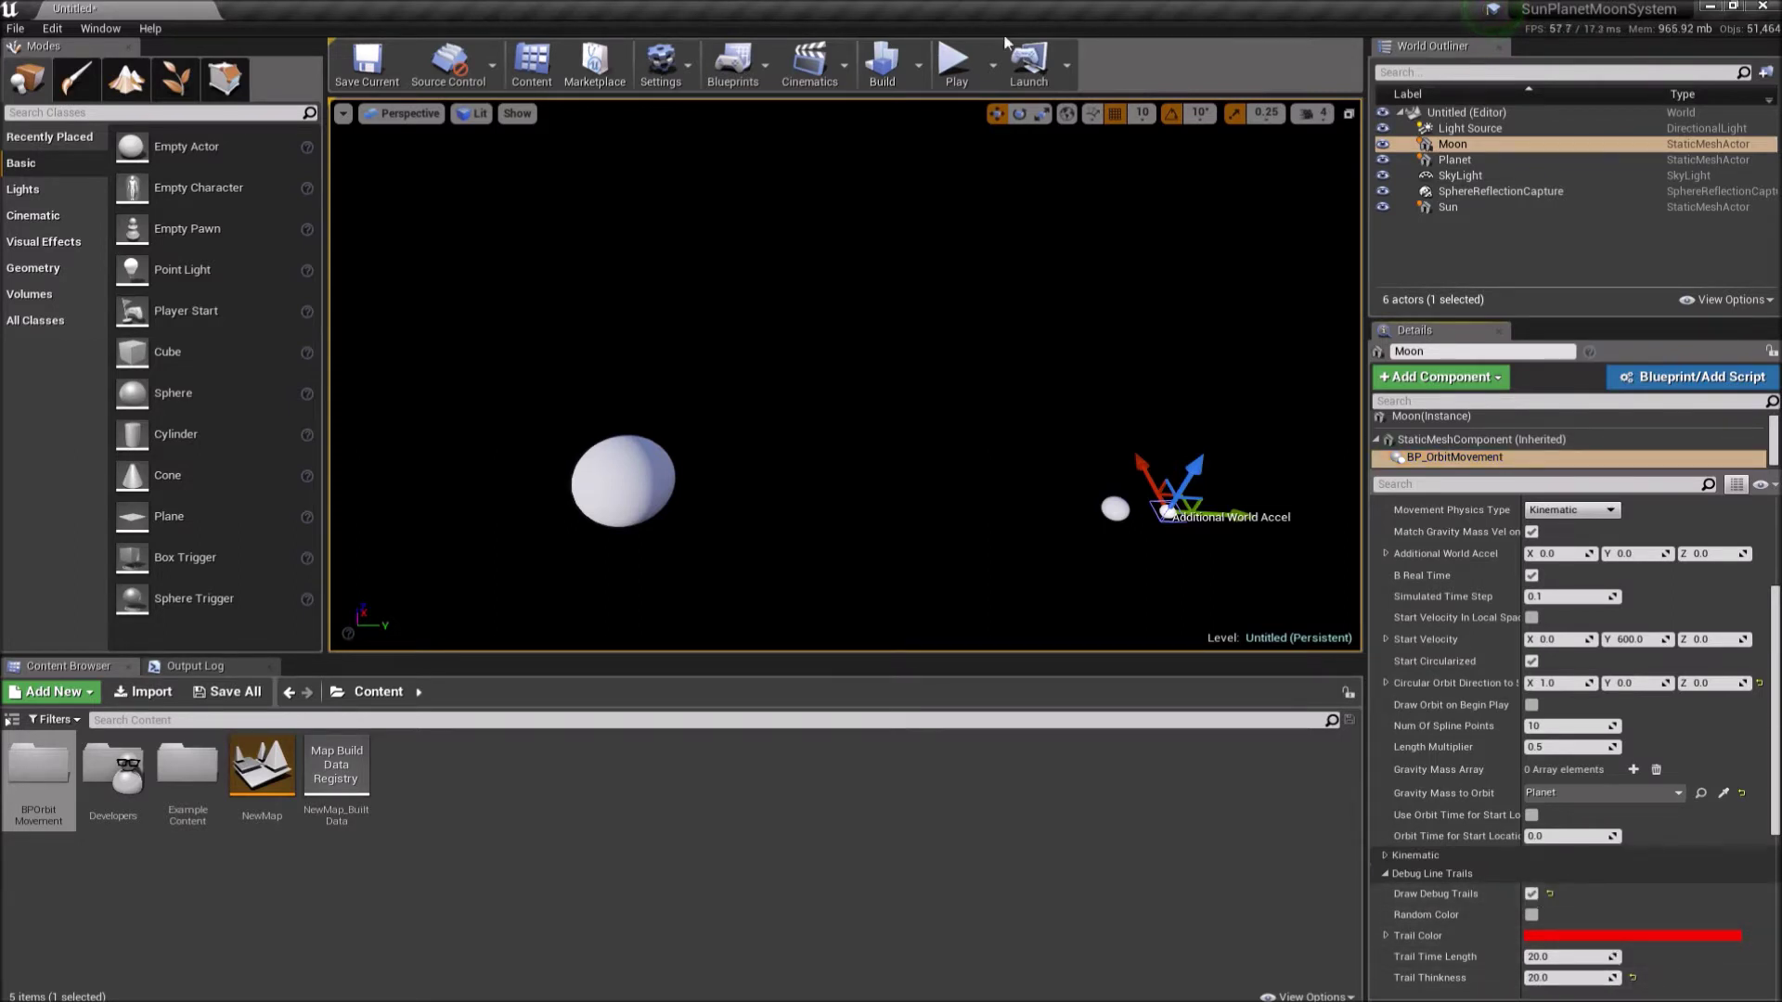
- Play the level and free the mouse to watch the Moon's red debug trail
{"action": "left_click", "coordinate": [991, 84]}
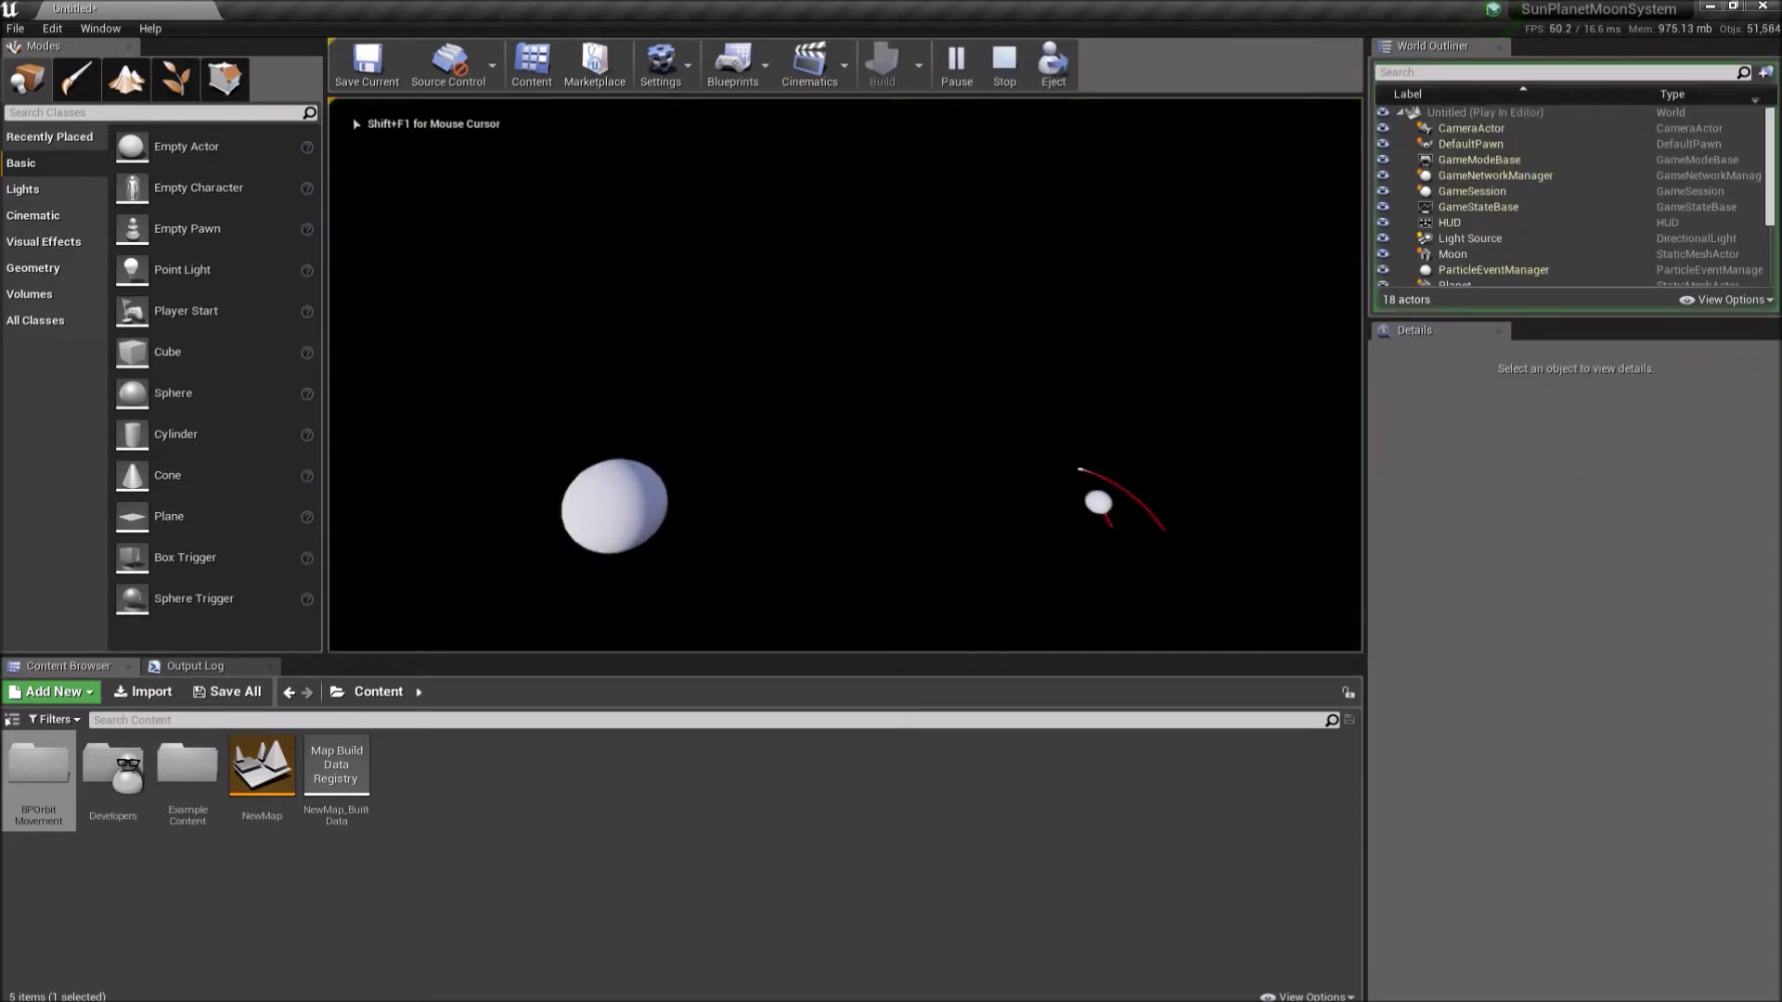
{"action": "key", "text": "grave"}
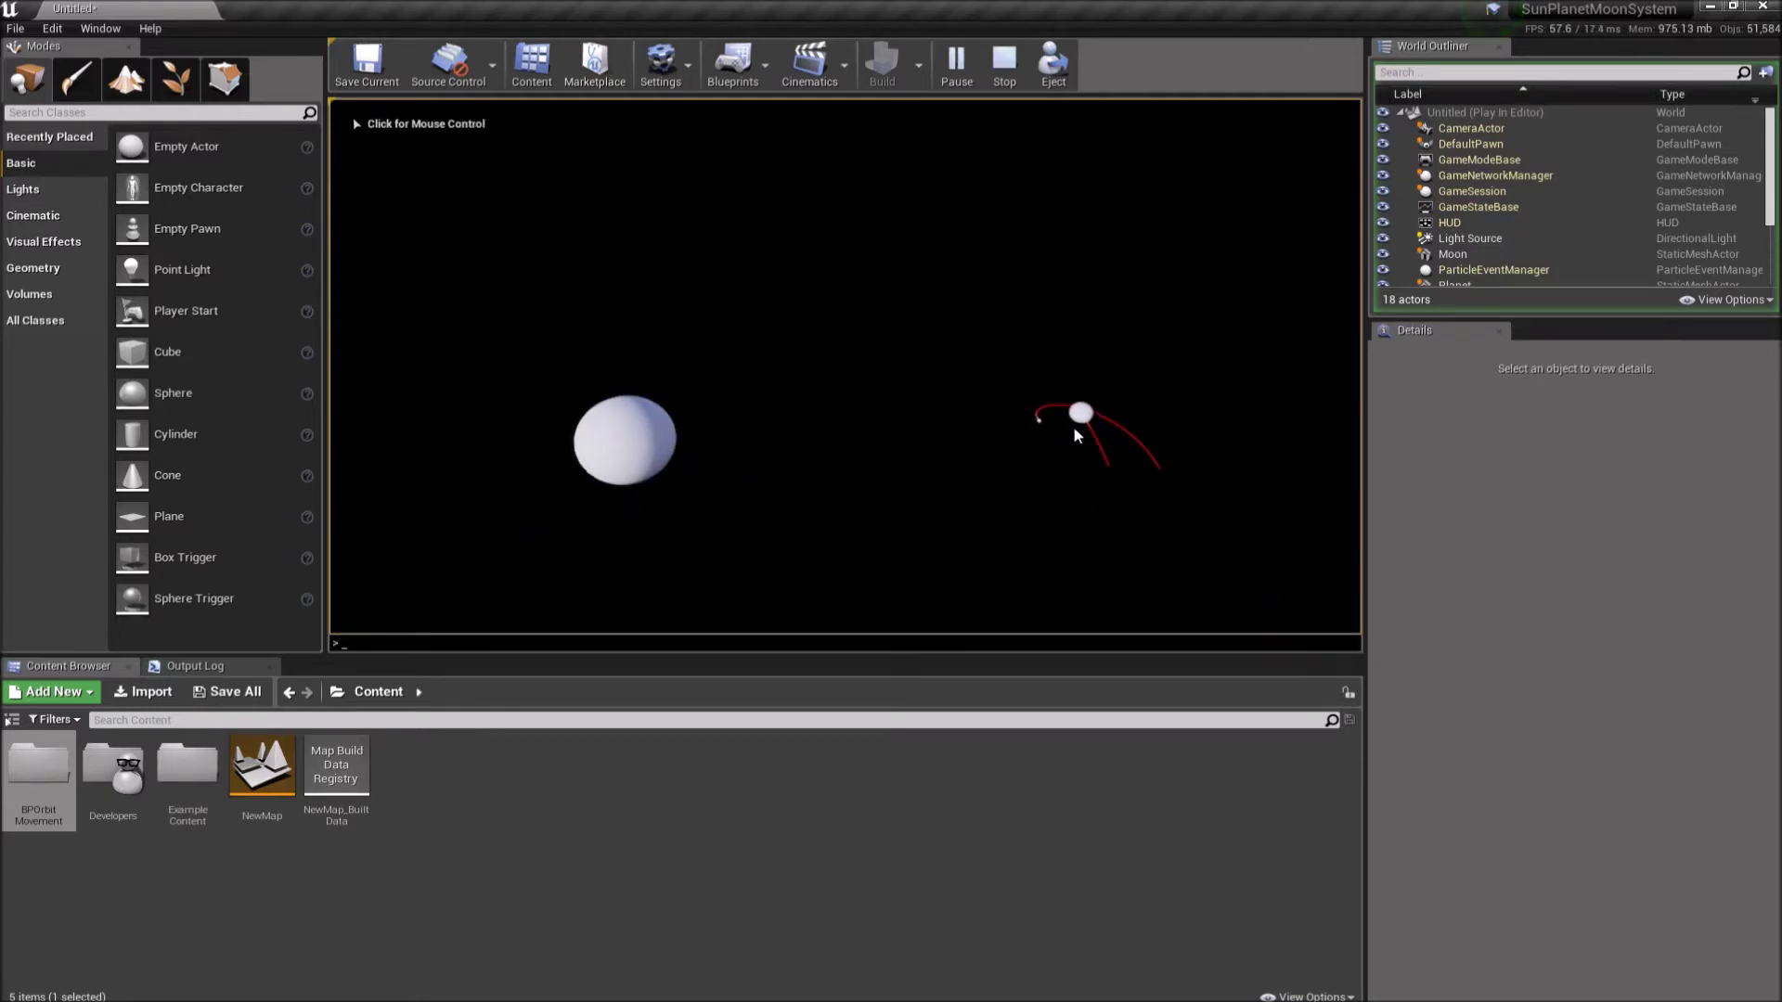
- Stop the play session and turn off Start Circularized on the Moon's orbit movement
{"action": "left_click", "coordinate": [994, 70]}
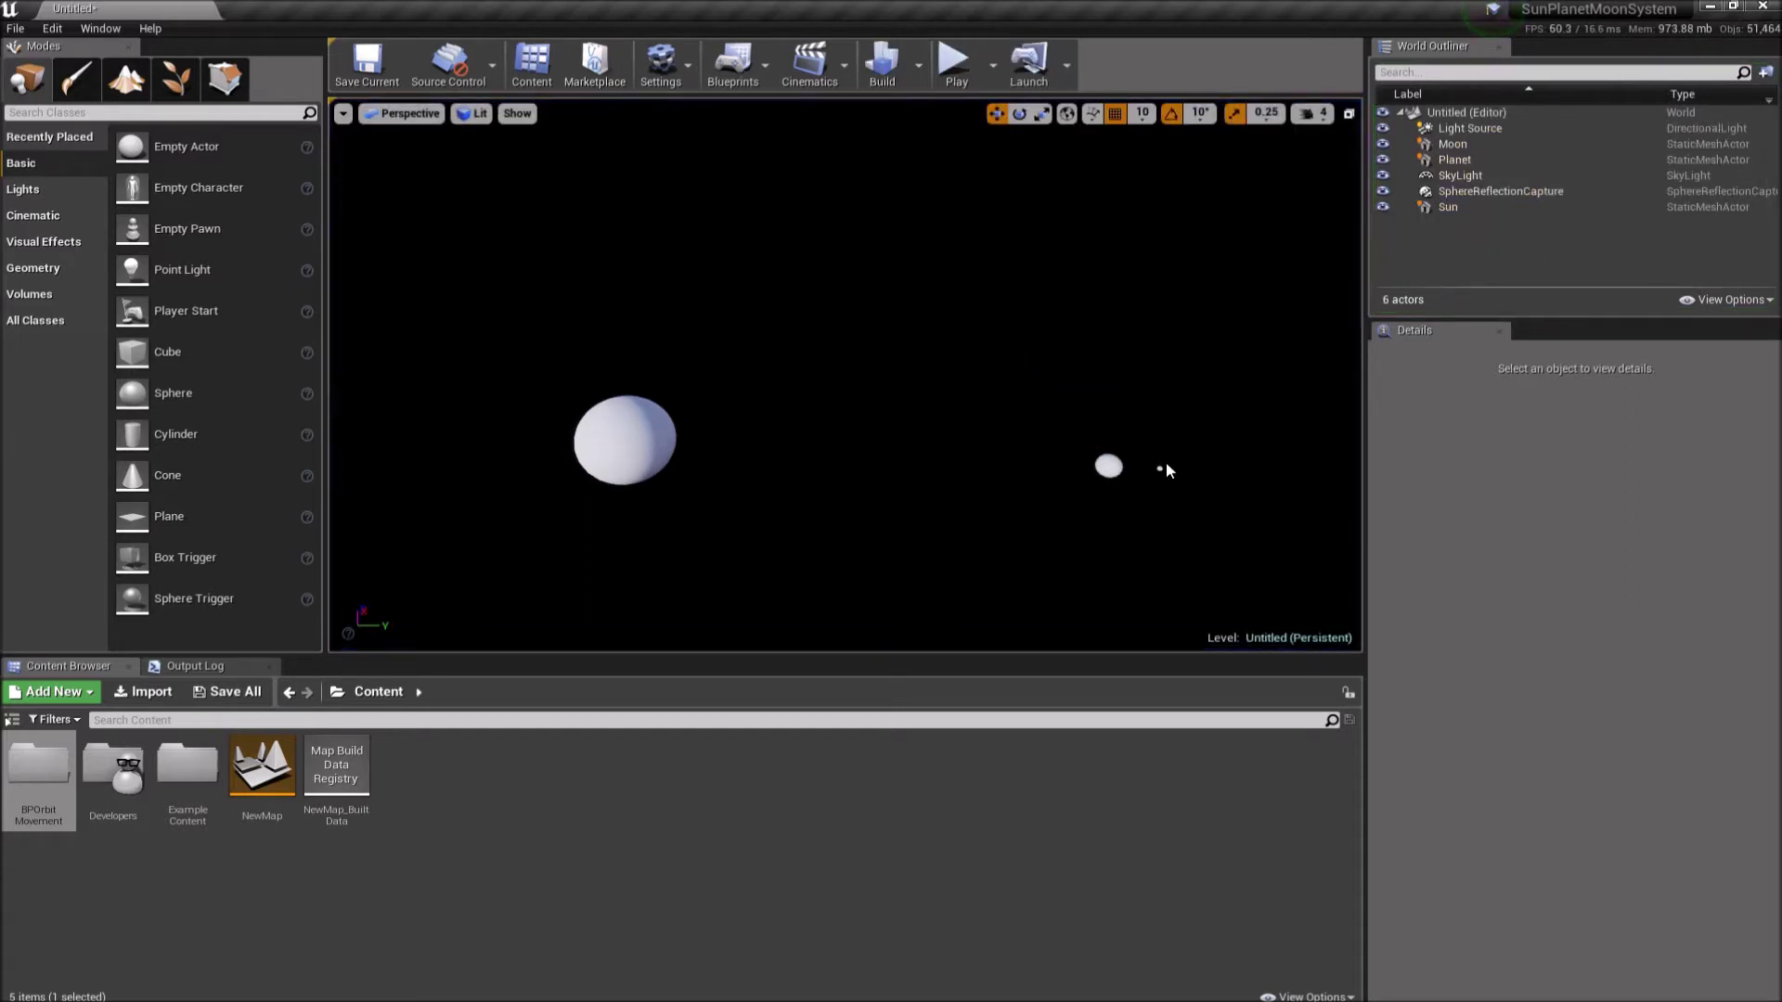
{"action": "left_click", "coordinate": [1163, 467]}
{"action": "left_click", "coordinate": [1478, 455]}
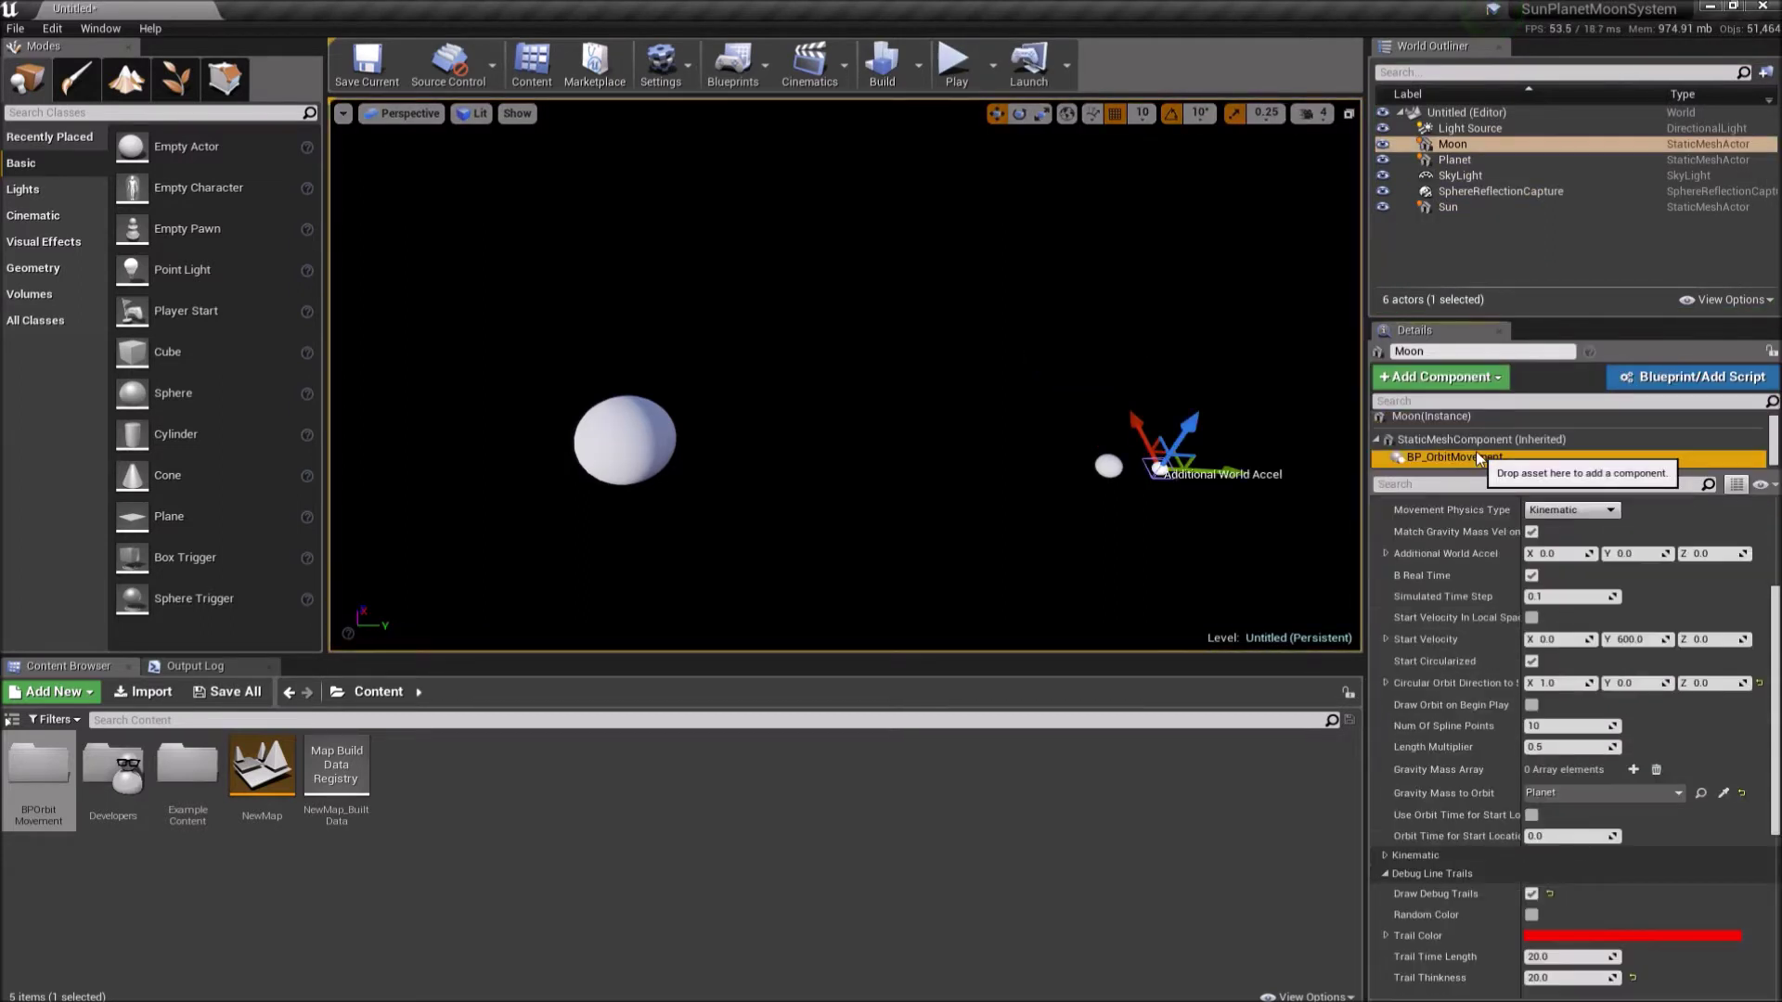
{"action": "scroll", "coordinate": [1643, 863], "scroll_direction": "down", "scroll_amount": 3}
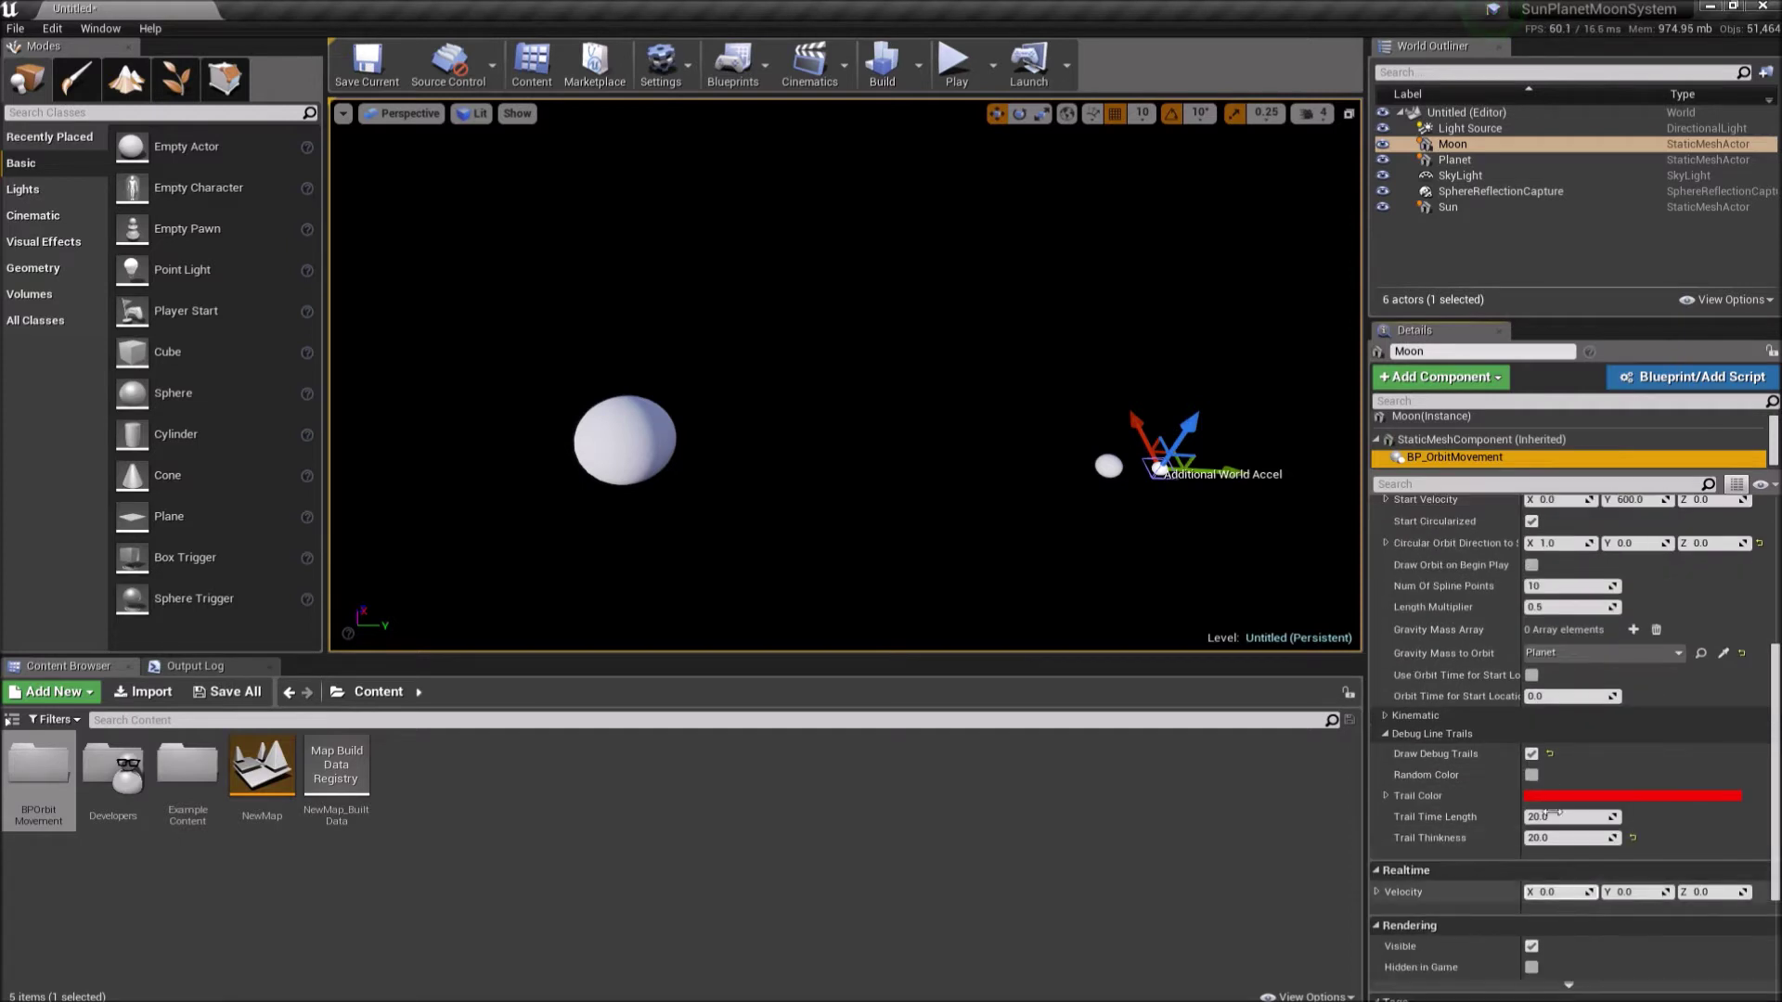
{"action": "scroll", "coordinate": [1554, 813], "scroll_direction": "up", "scroll_amount": 4}
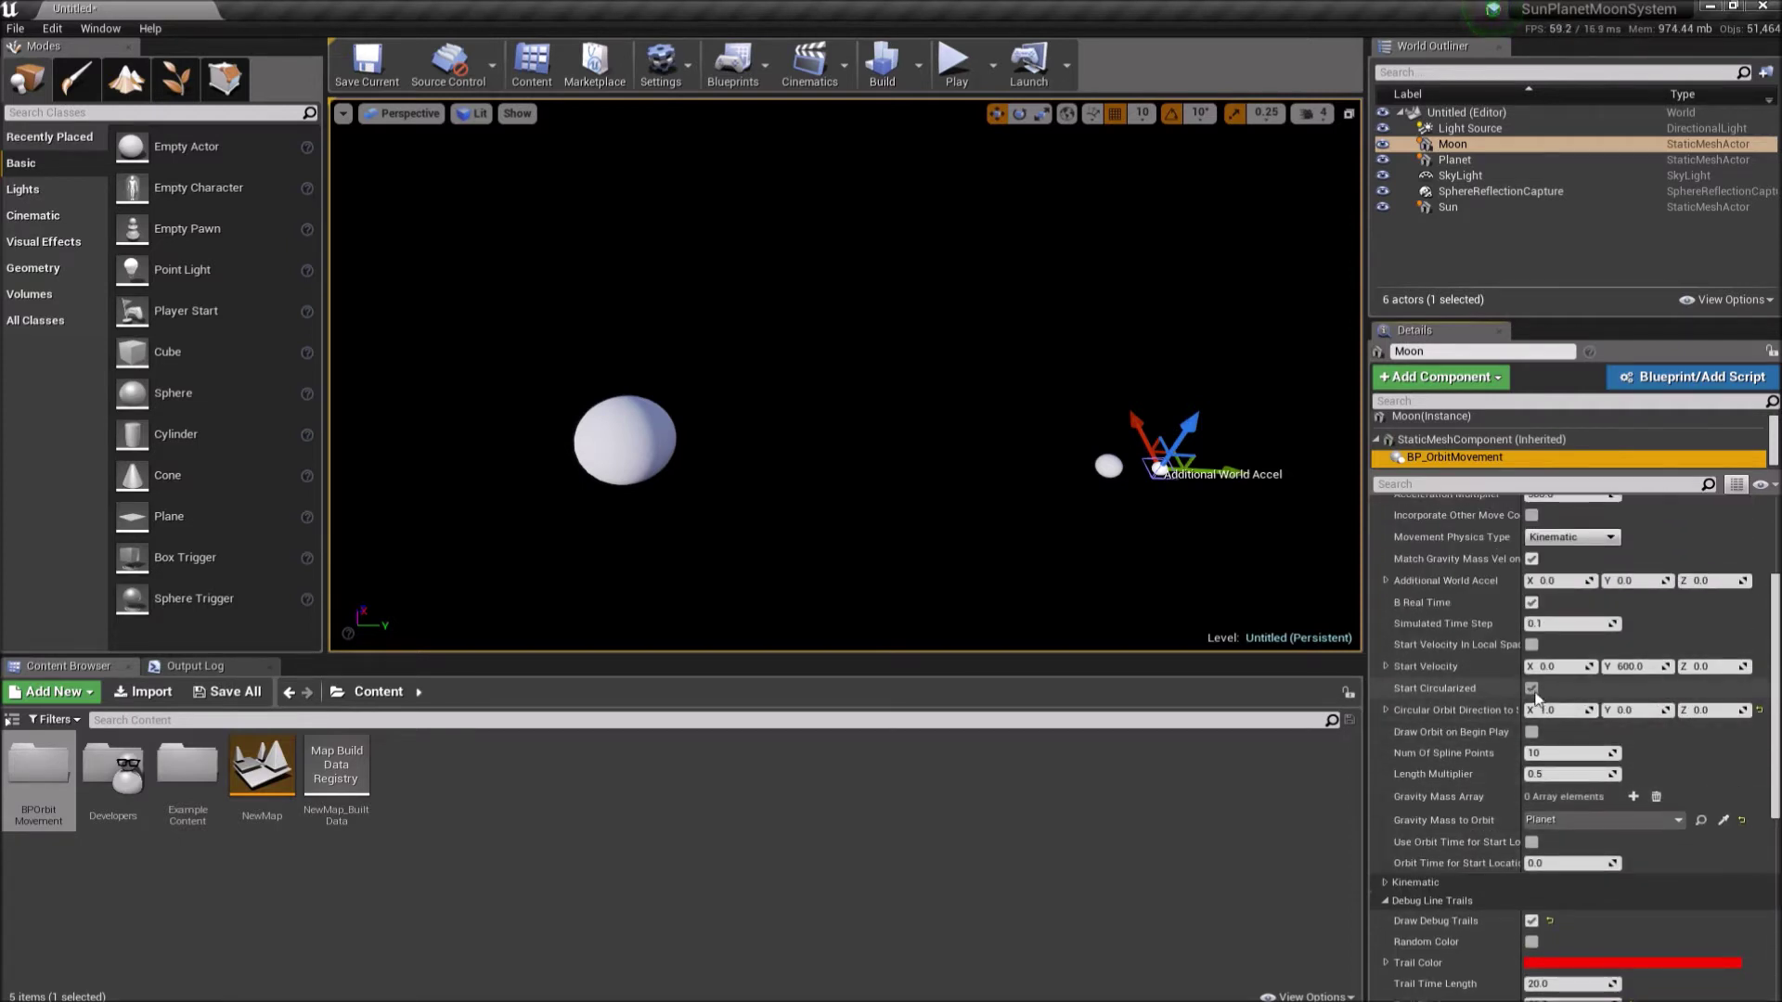
{"action": "left_click", "coordinate": [1532, 689]}
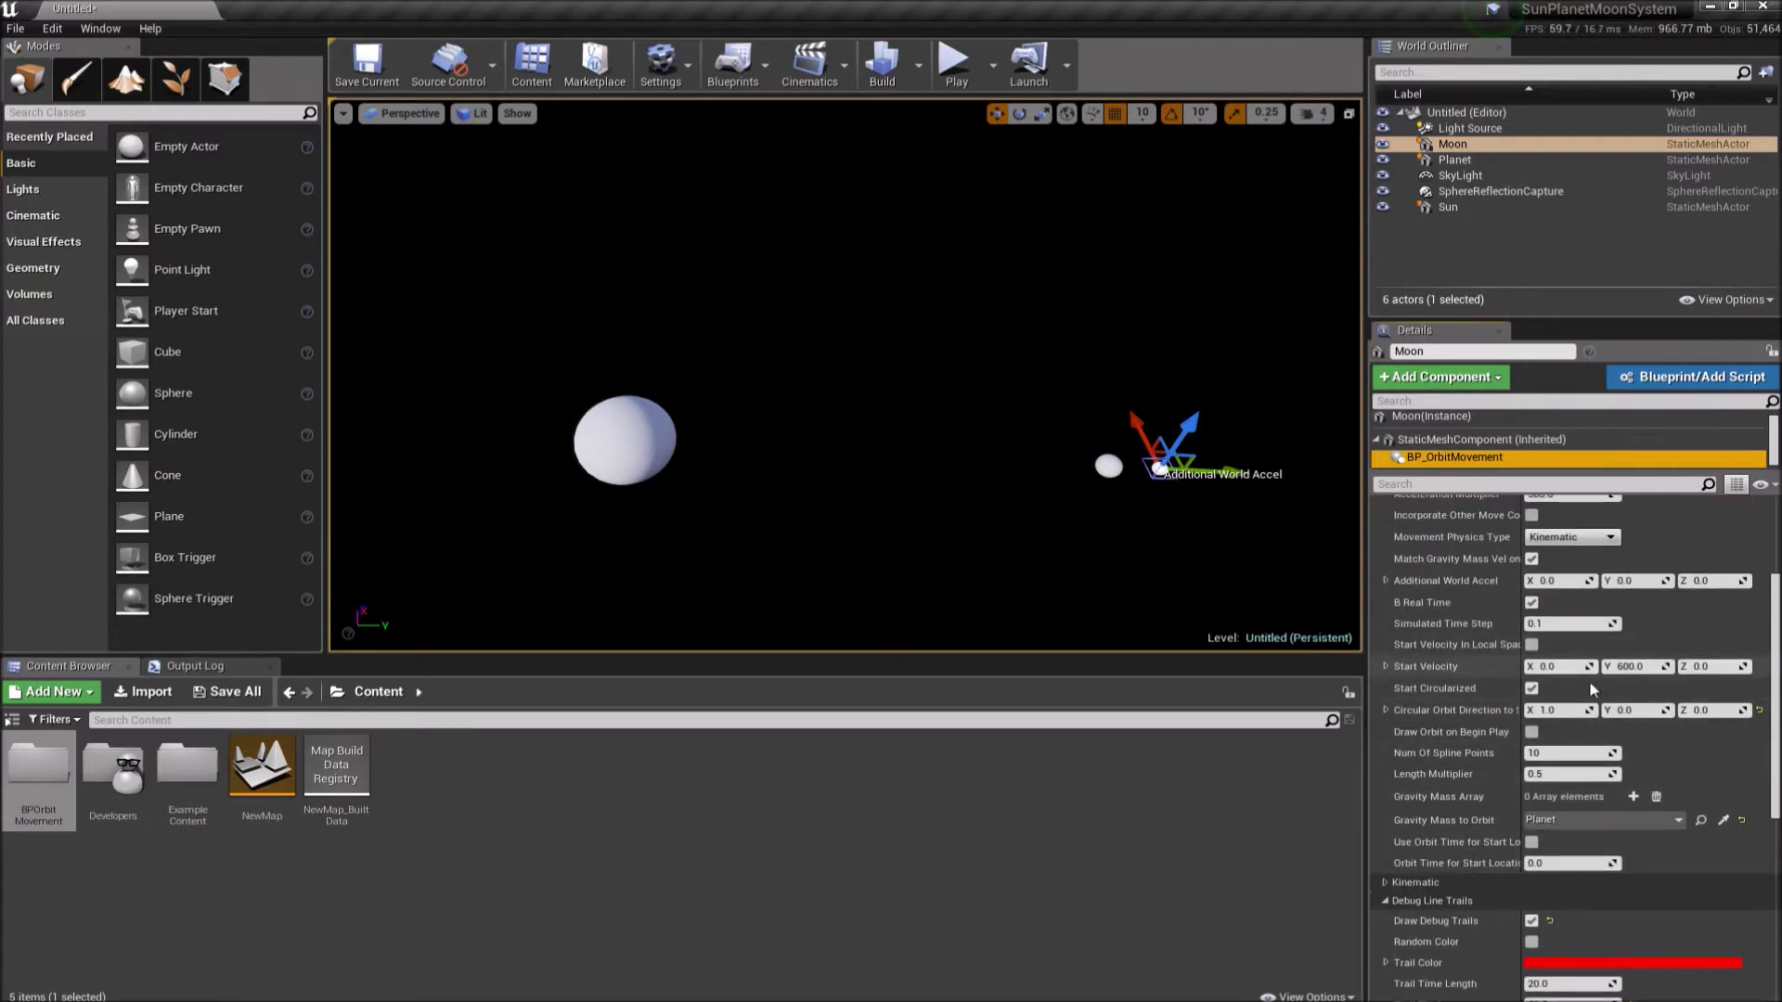
{"action": "left_click", "coordinate": [1532, 689]}
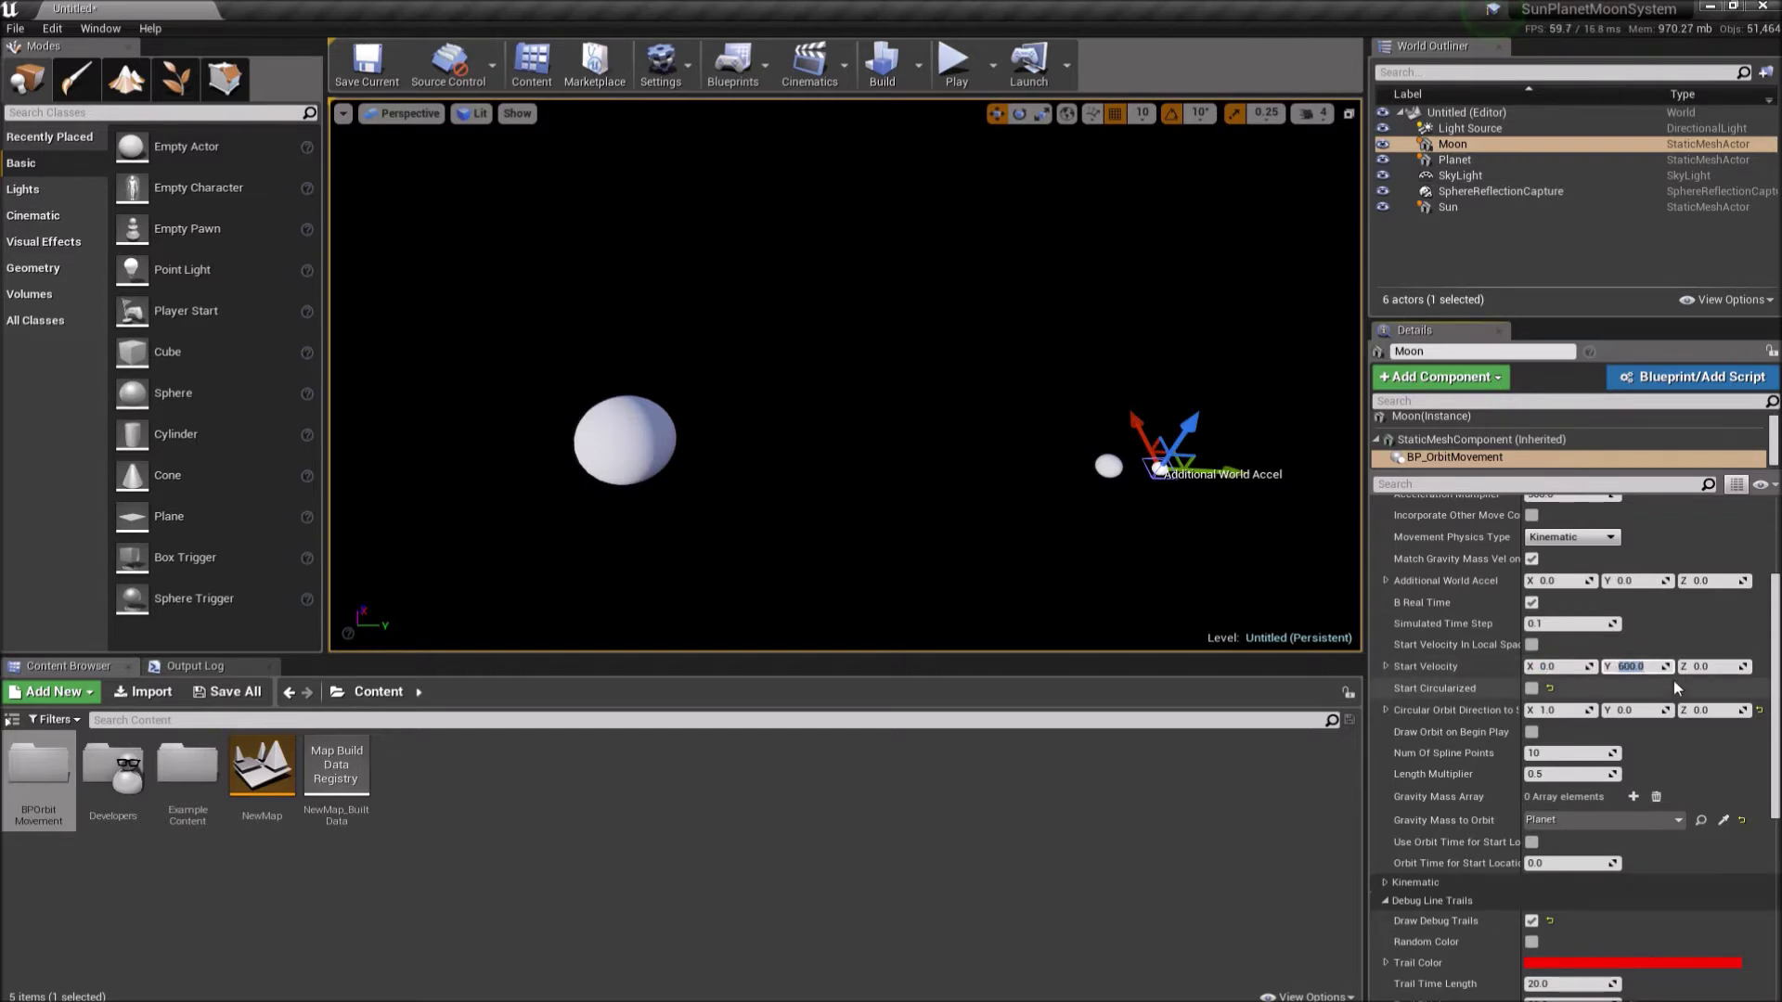
- Set the Moon's Start Velocity X to 1200 and play the level again
{"action": "key", "text": "shift+Tab"}
{"action": "type", "text": "1200"}
{"action": "key", "text": "Return"}
{"action": "left_click", "coordinate": [956, 63]}
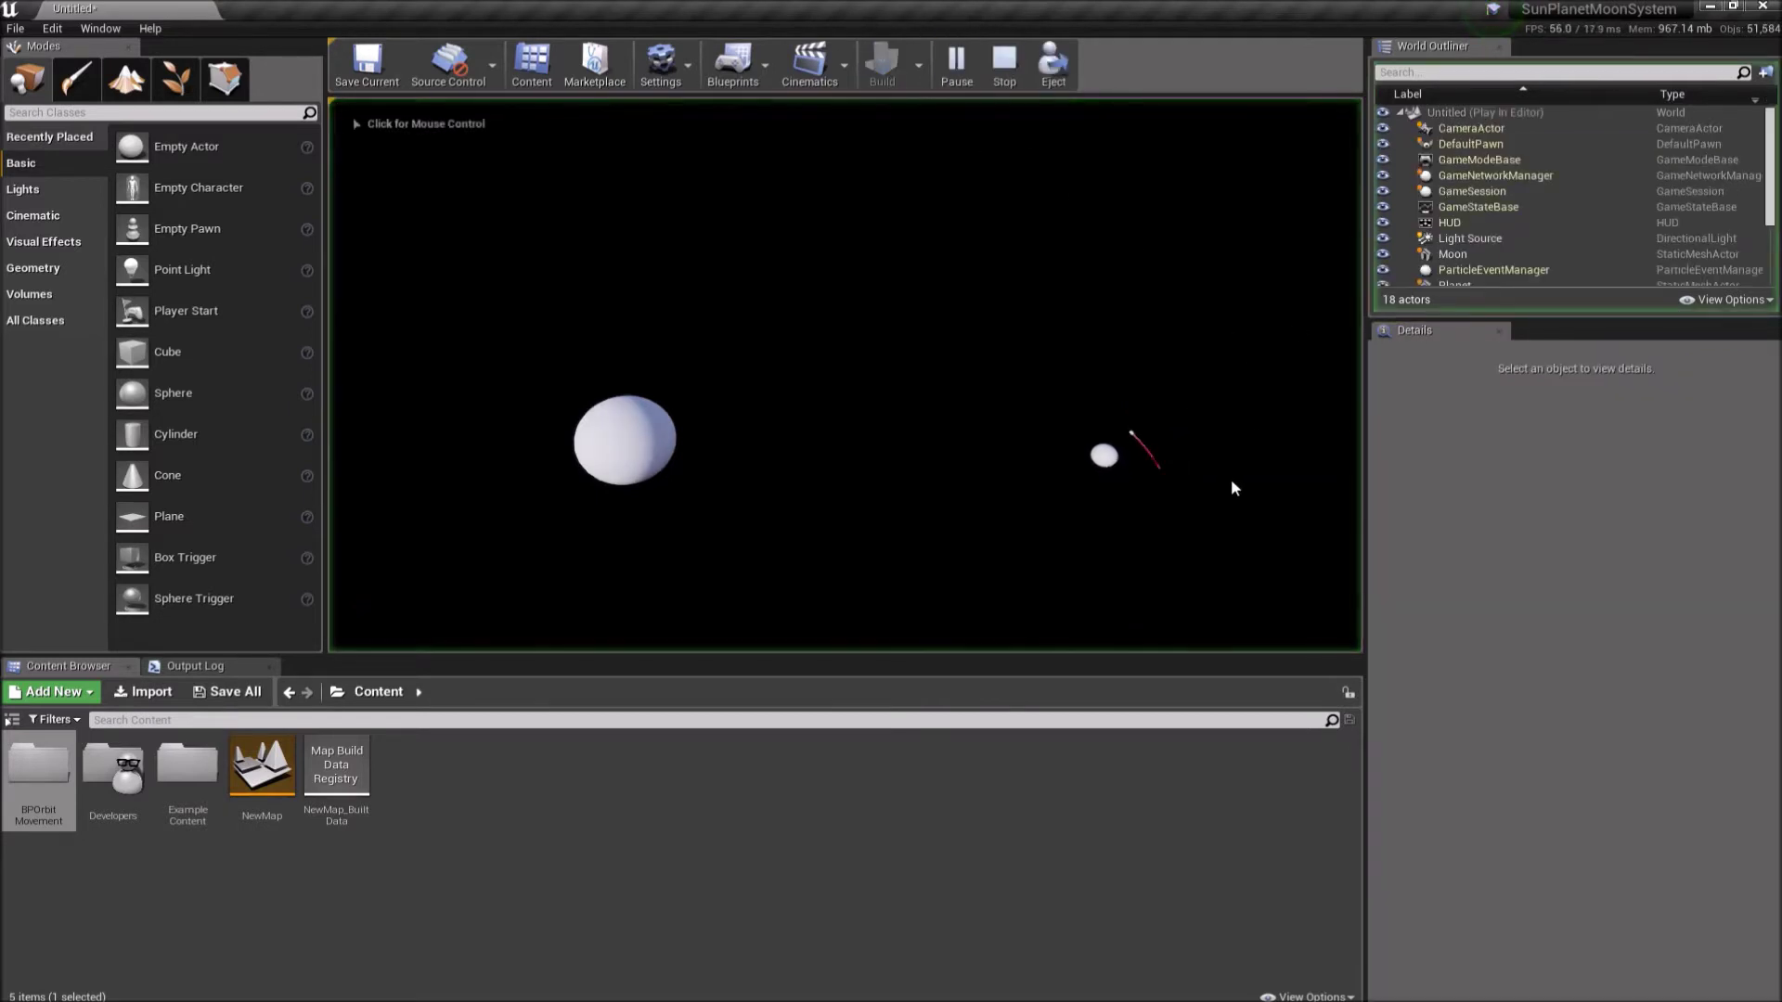
- Briefly interact with the running game, then end the play session to return to editing
{"action": "left_click", "coordinate": [1233, 485]}
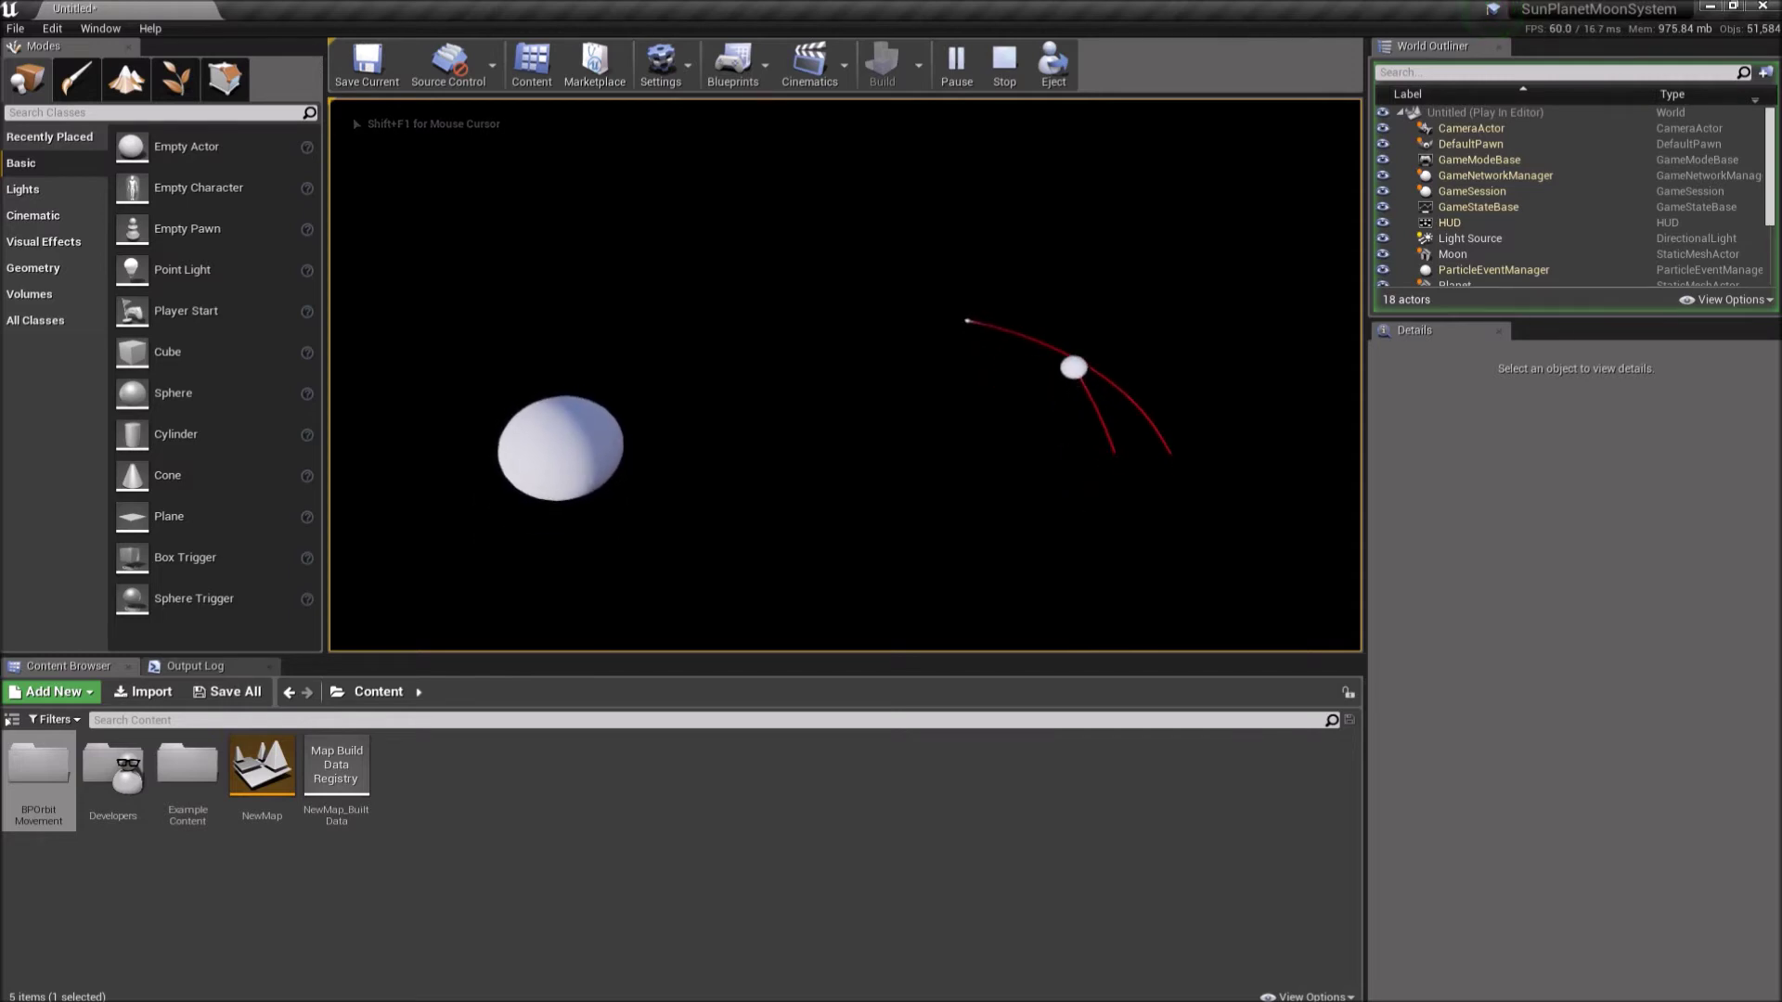
{"action": "key", "text": "grave"}
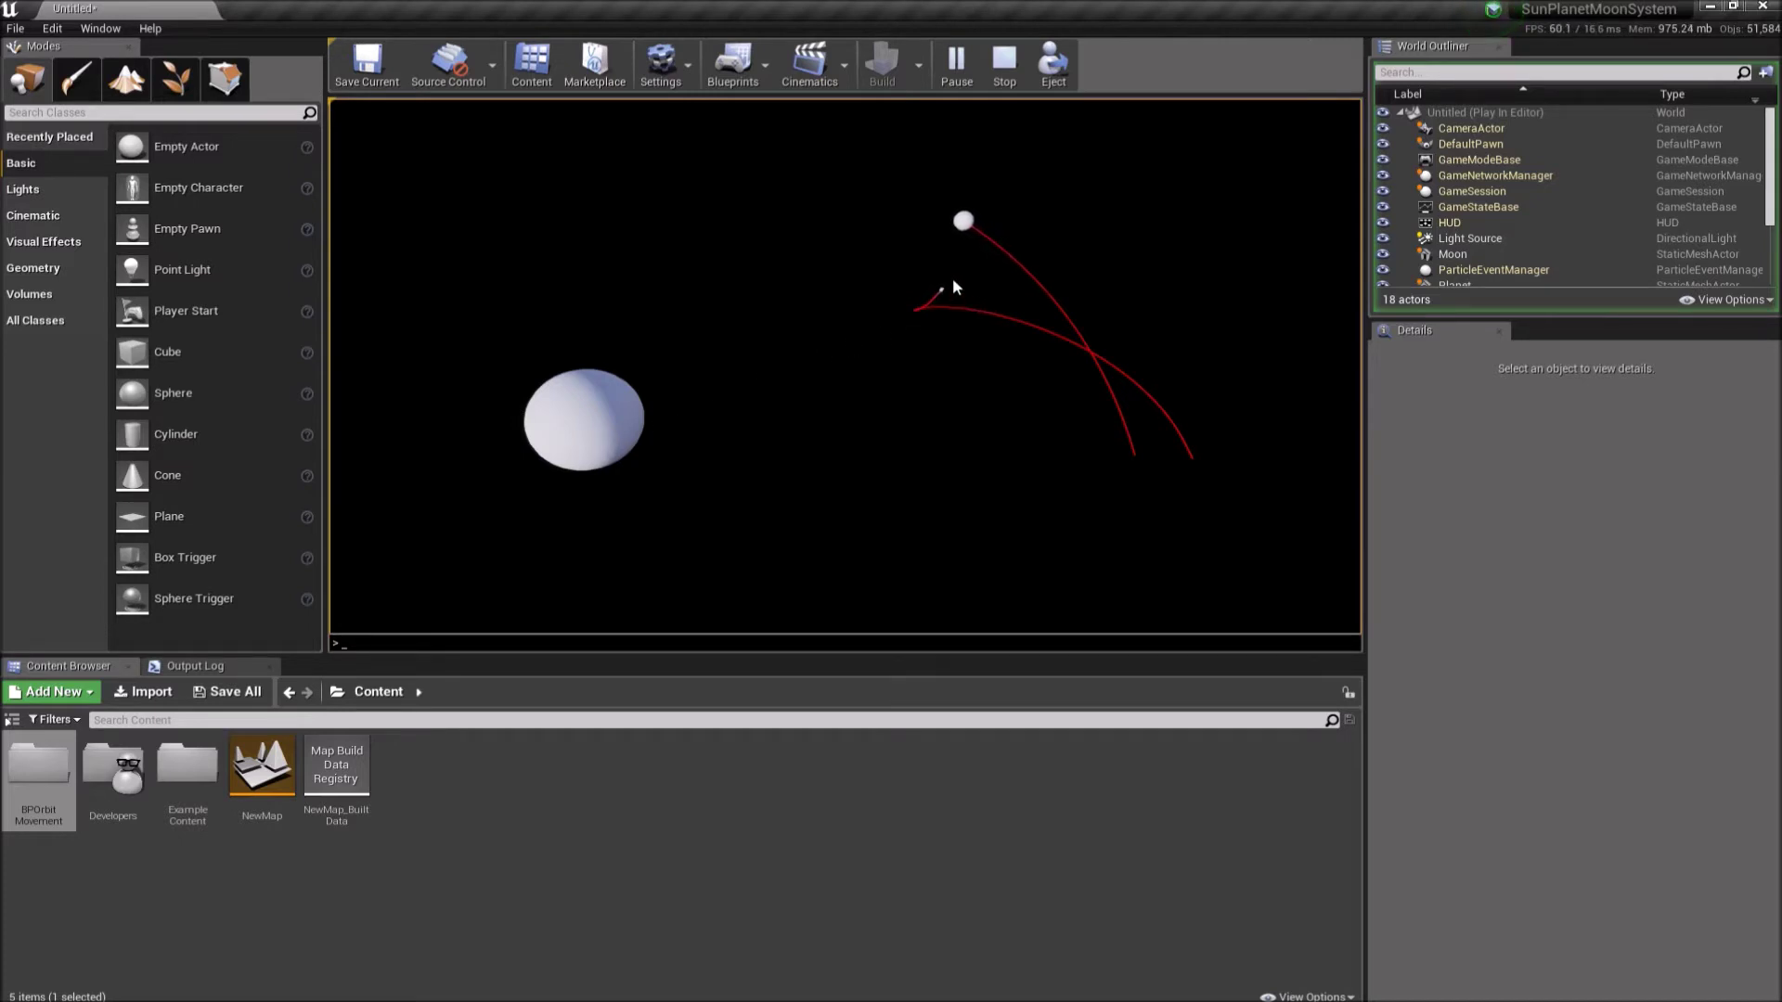
{"action": "left_click", "coordinate": [1003, 65]}
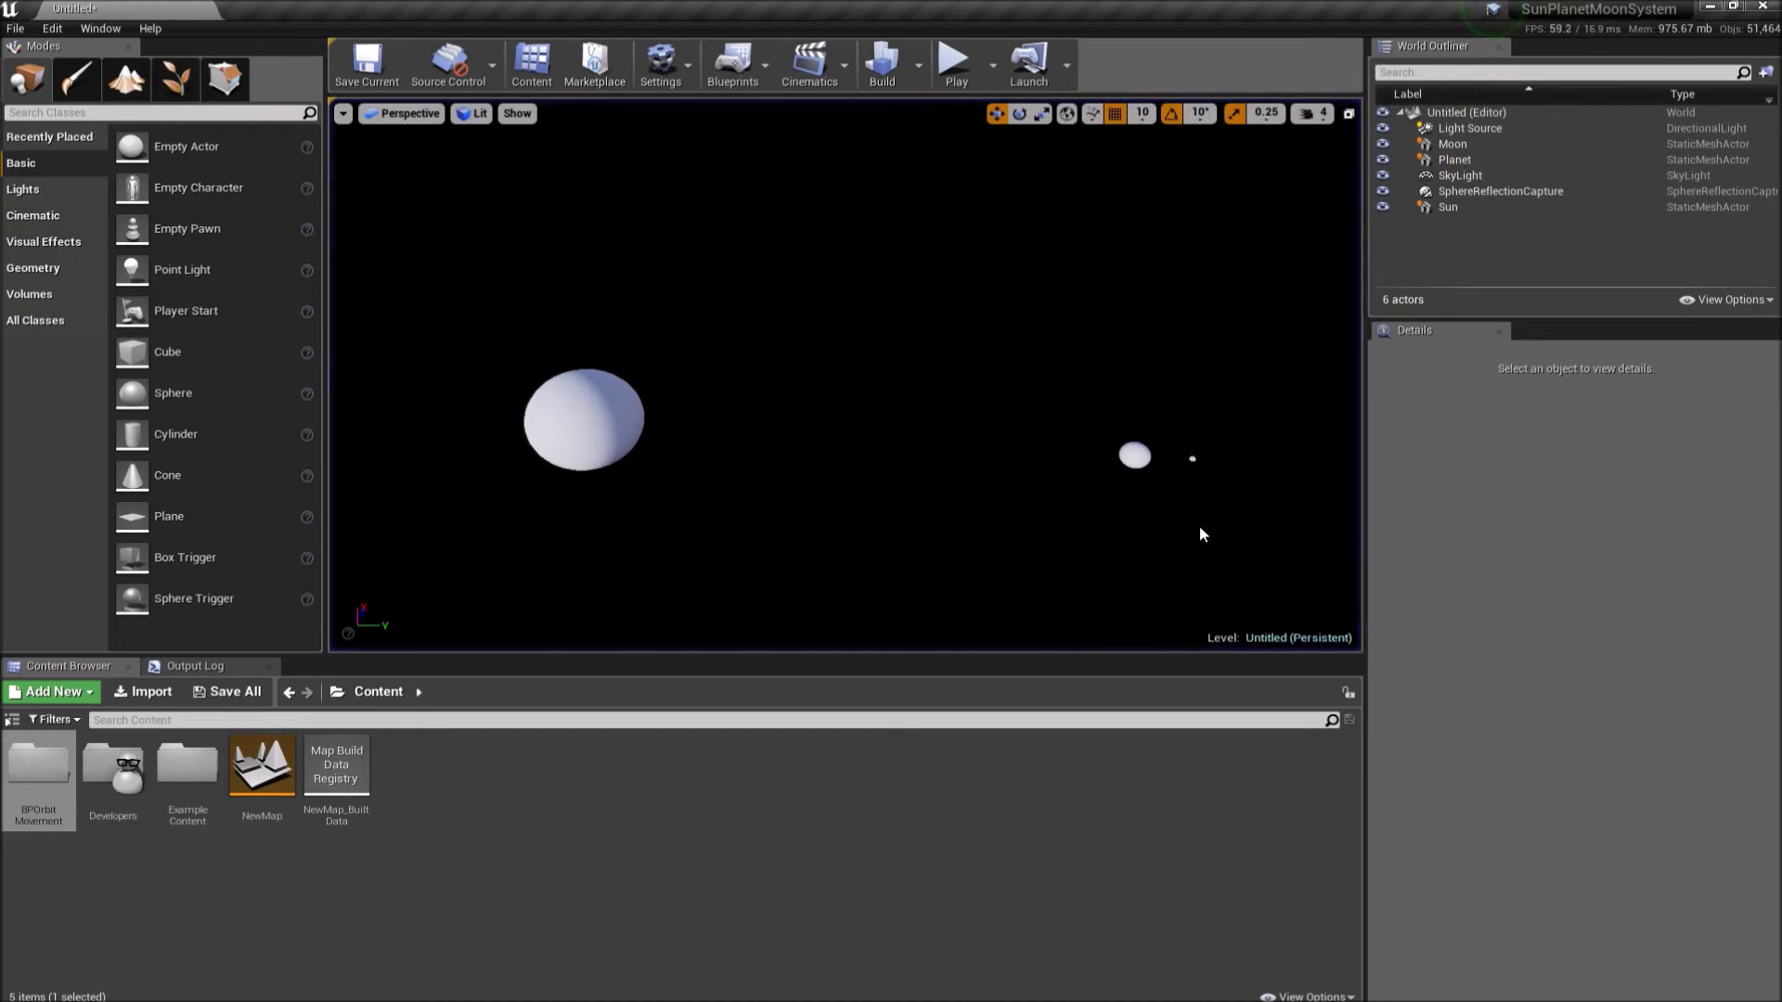
- Switch the Moon's Movement Physics Type to Kepler and test-play the level
{"action": "left_click", "coordinate": [1193, 457]}
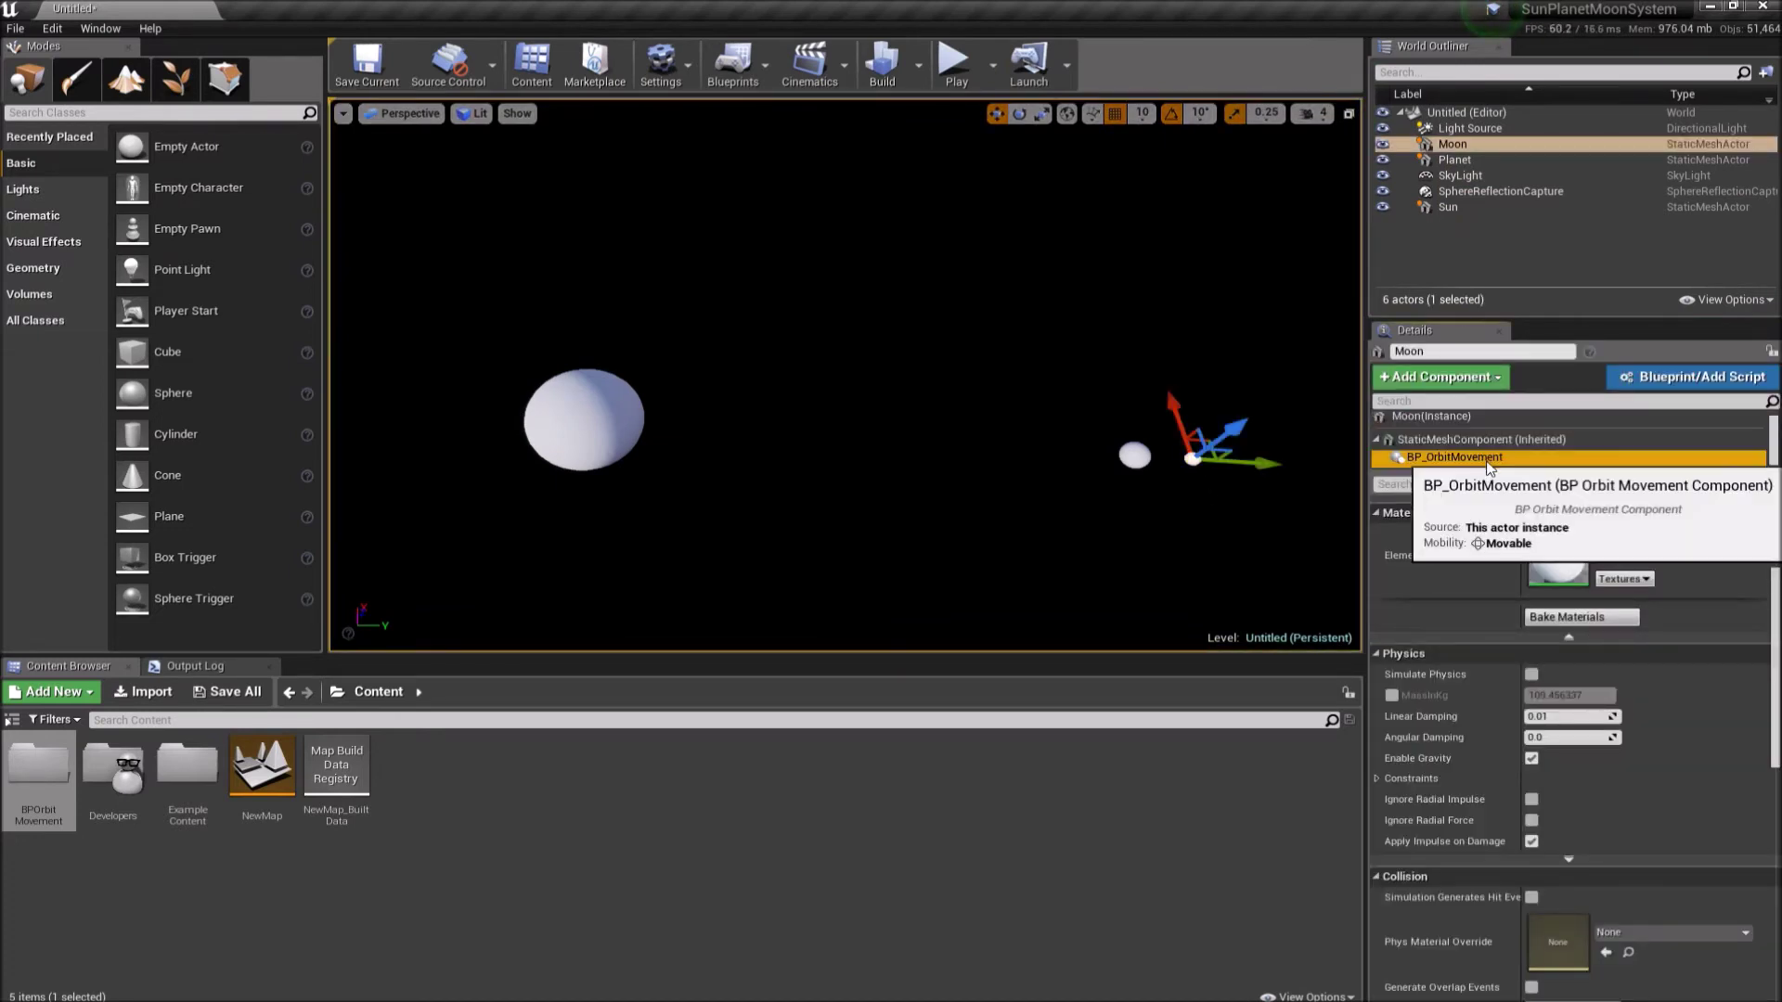
{"action": "left_click", "coordinate": [1454, 456]}
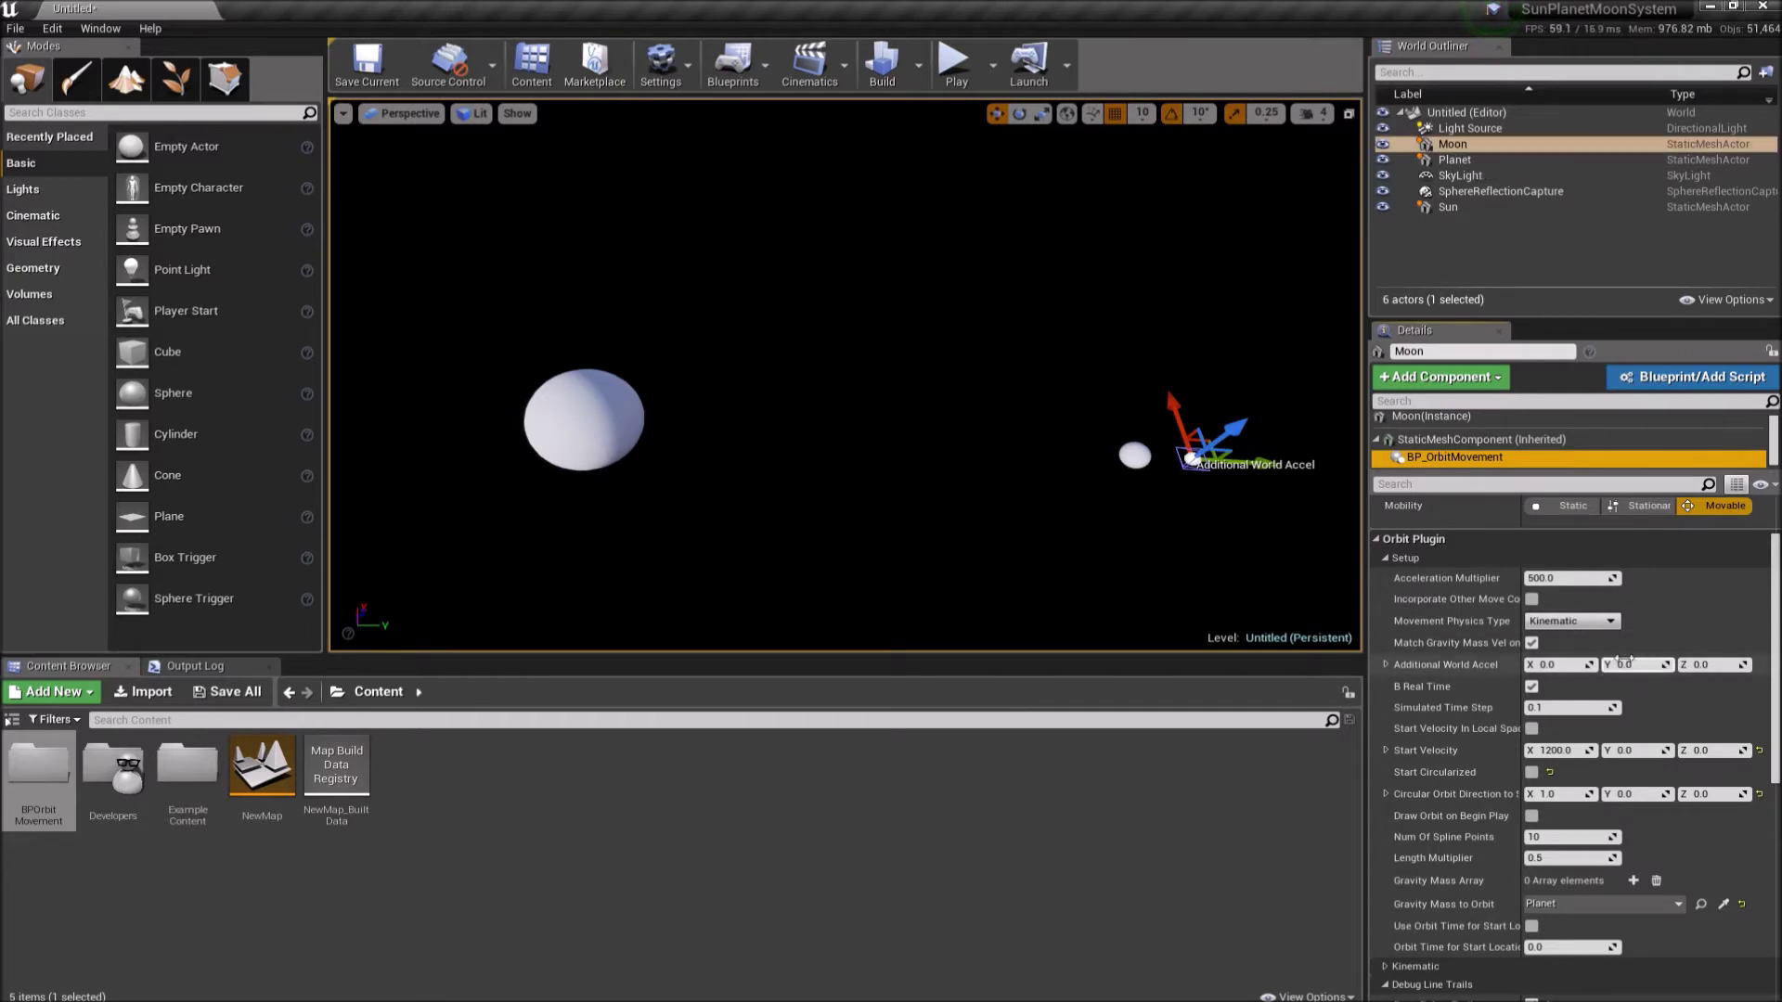
{"action": "left_click", "coordinate": [1571, 621]}
{"action": "left_click", "coordinate": [1564, 648]}
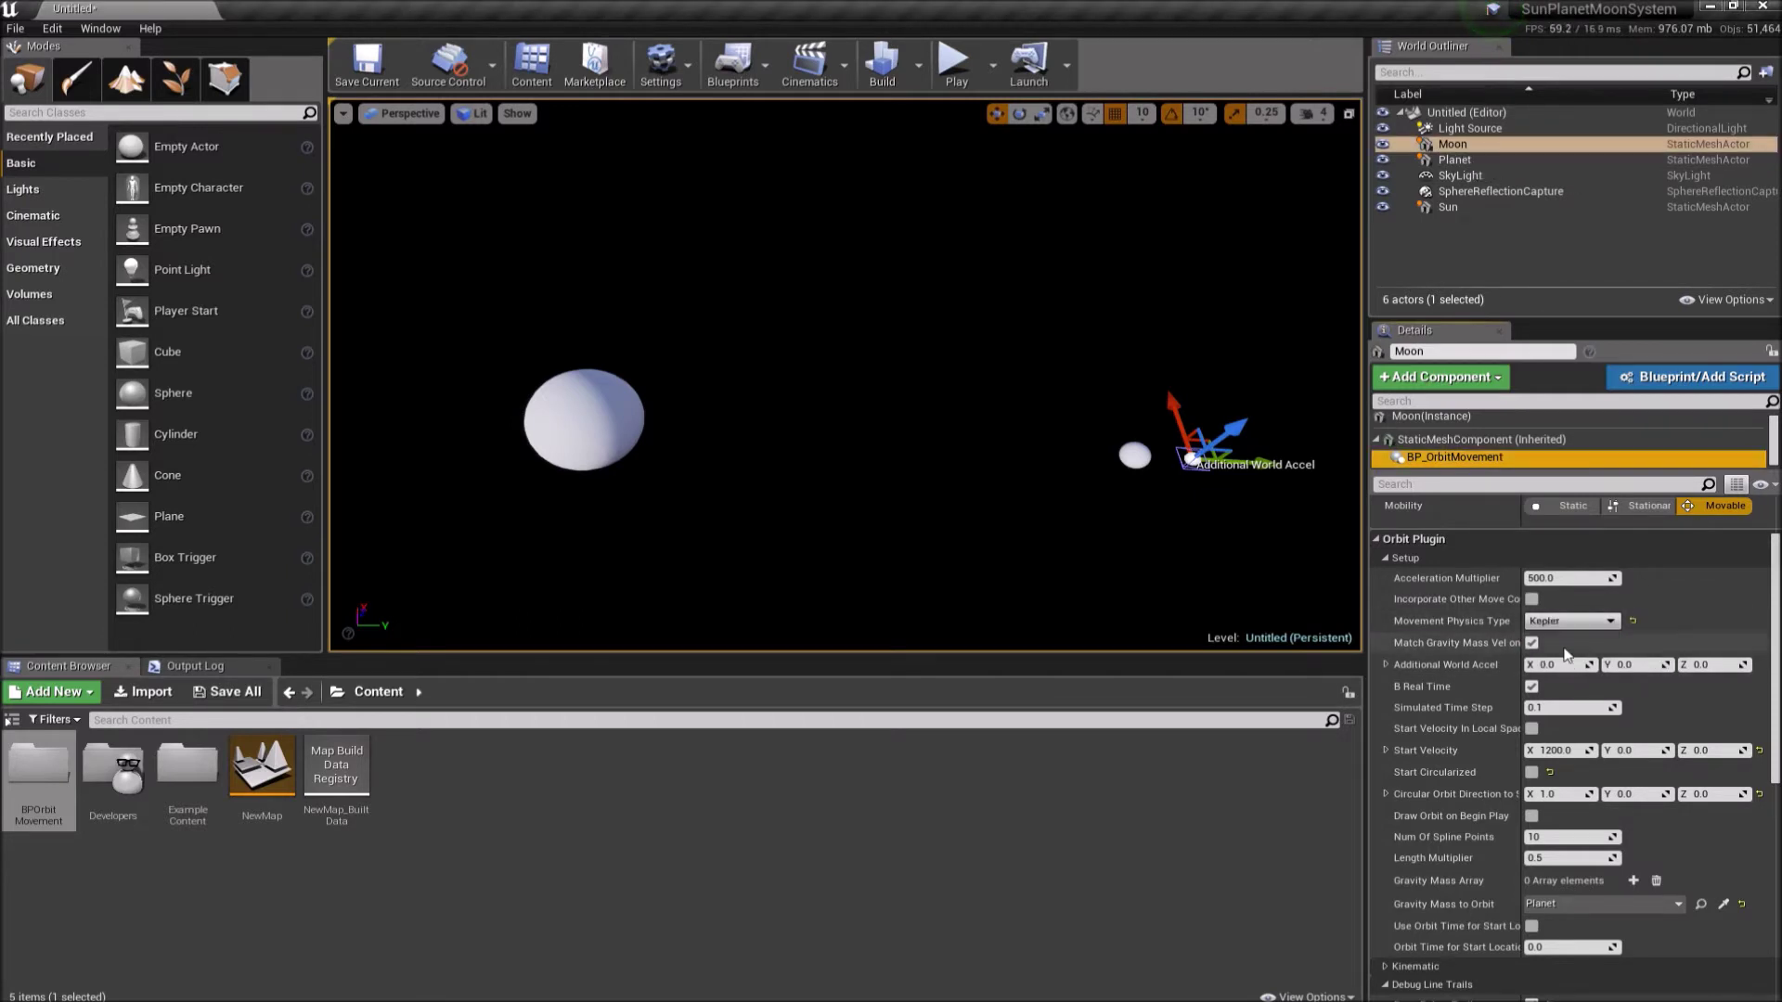
{"action": "left_click", "coordinate": [953, 66]}
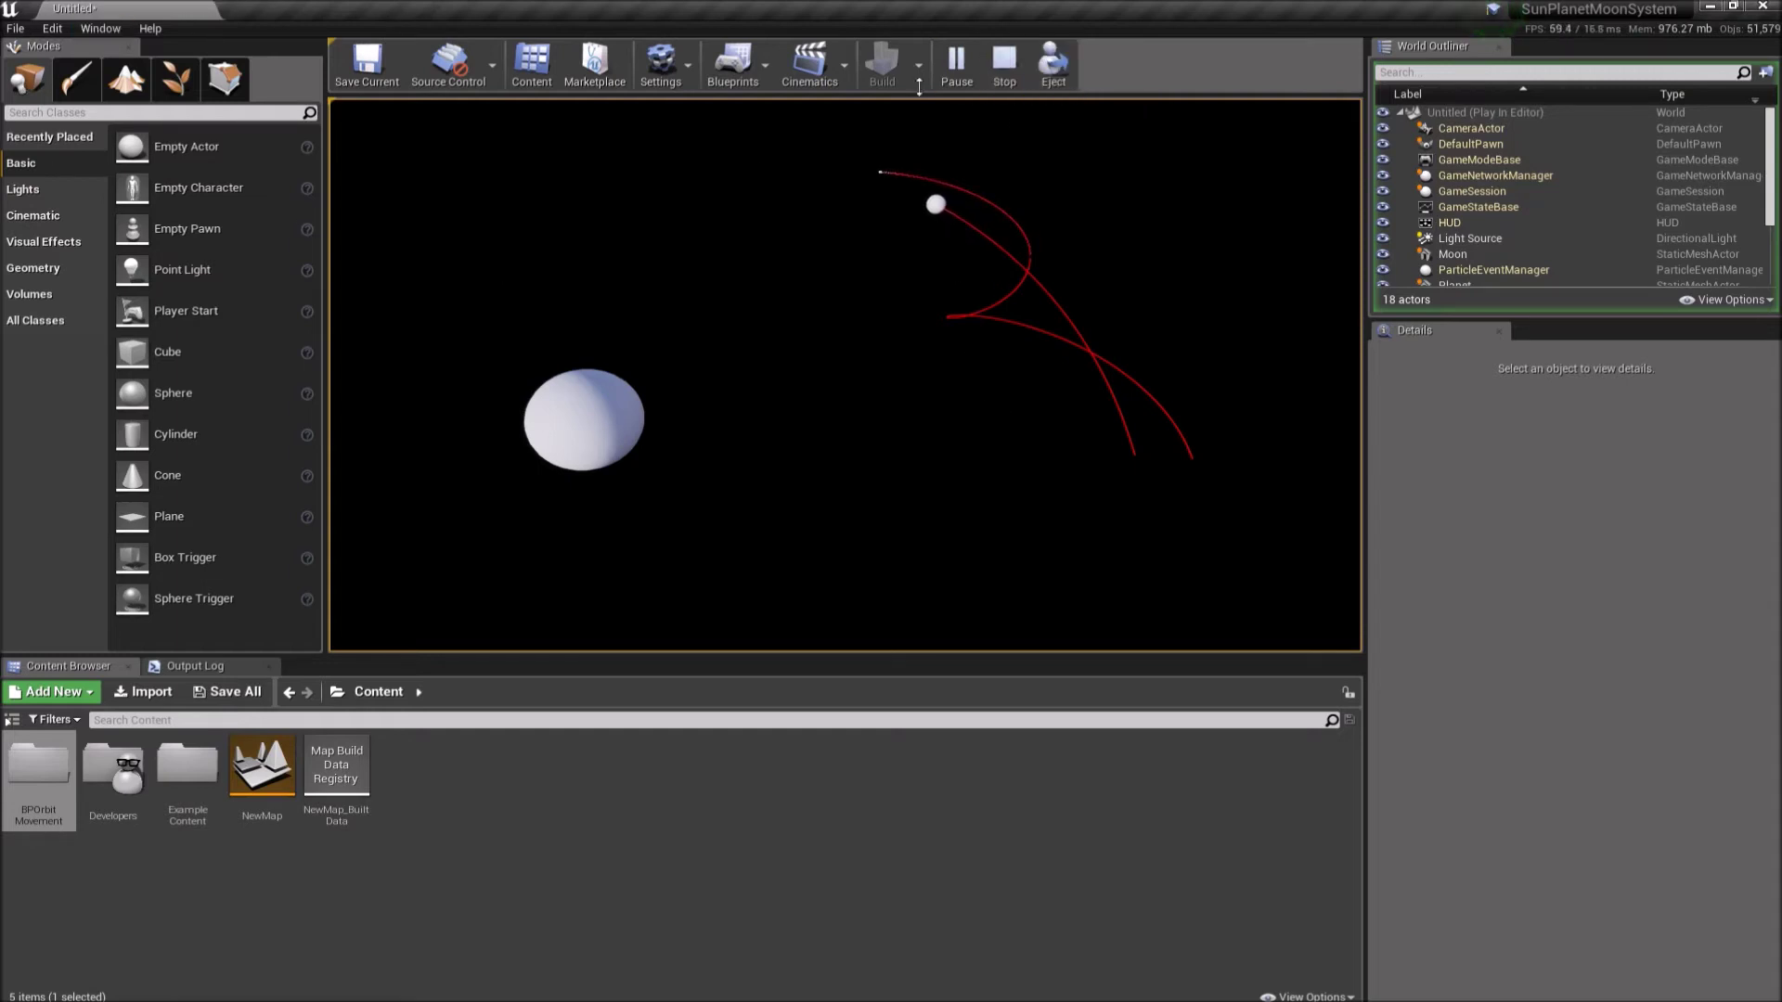
{"action": "left_click", "coordinate": [1004, 63]}
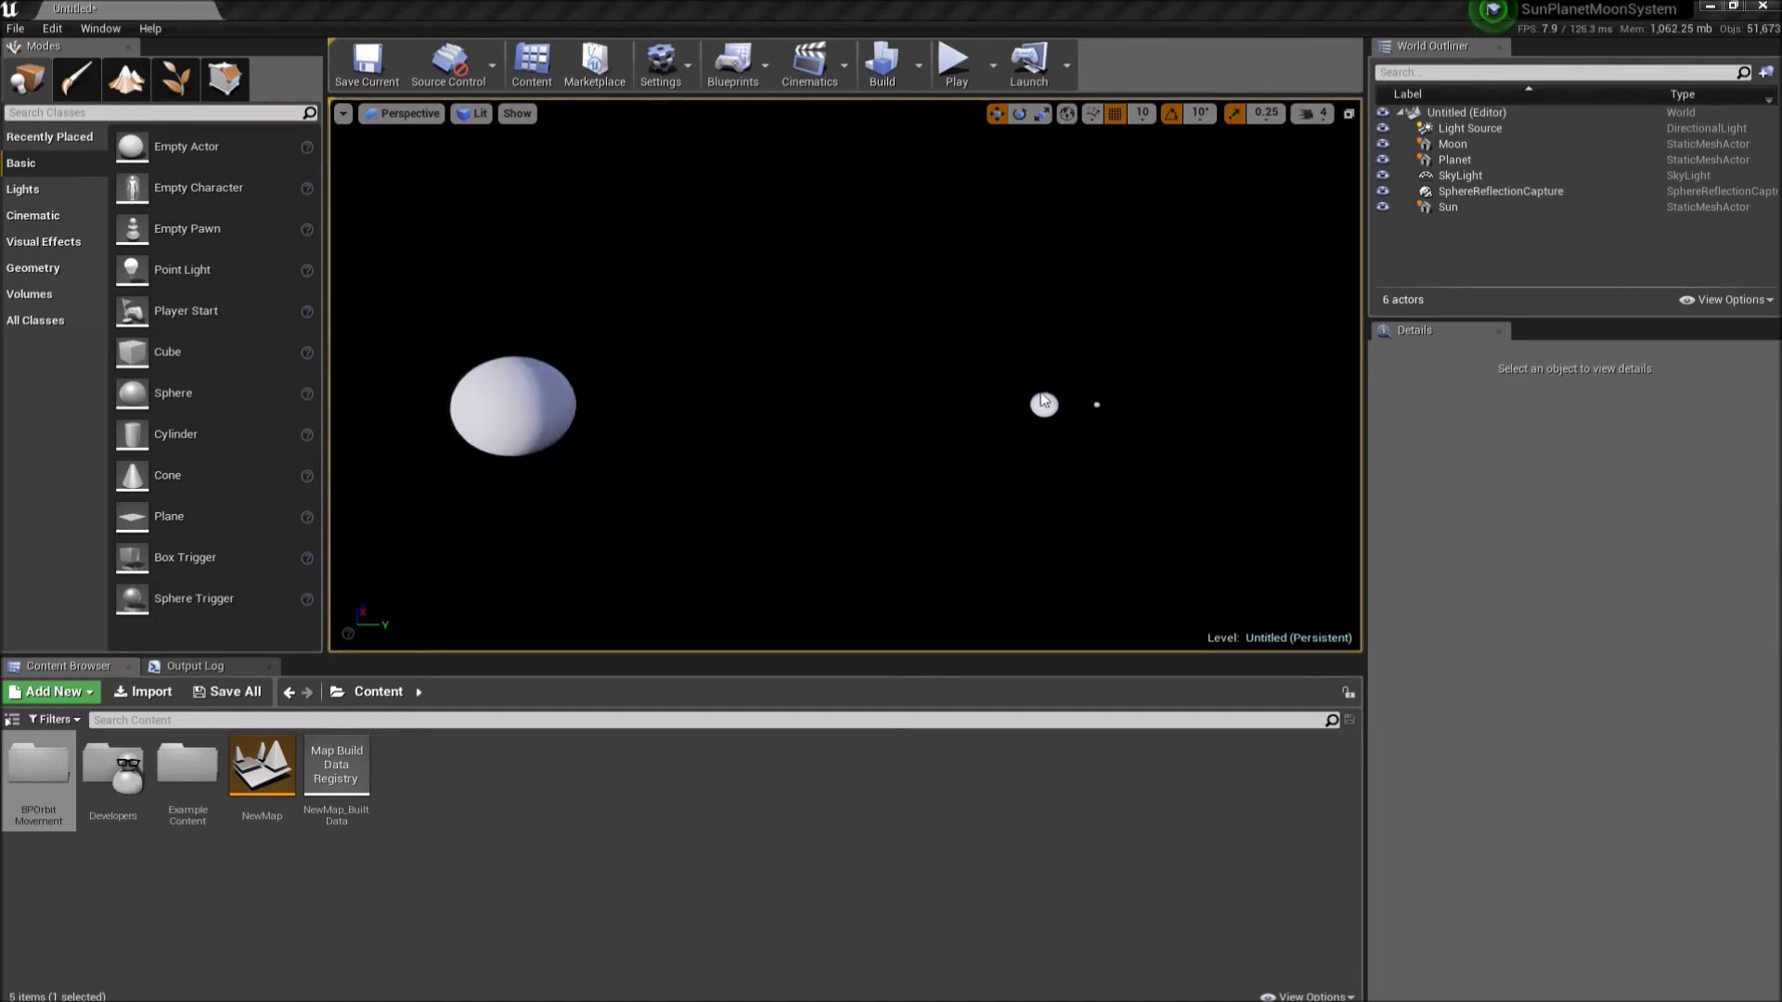
- Alt-drag the Planet to duplicate it as Planet2
{"action": "left_click", "coordinate": [1044, 402]}
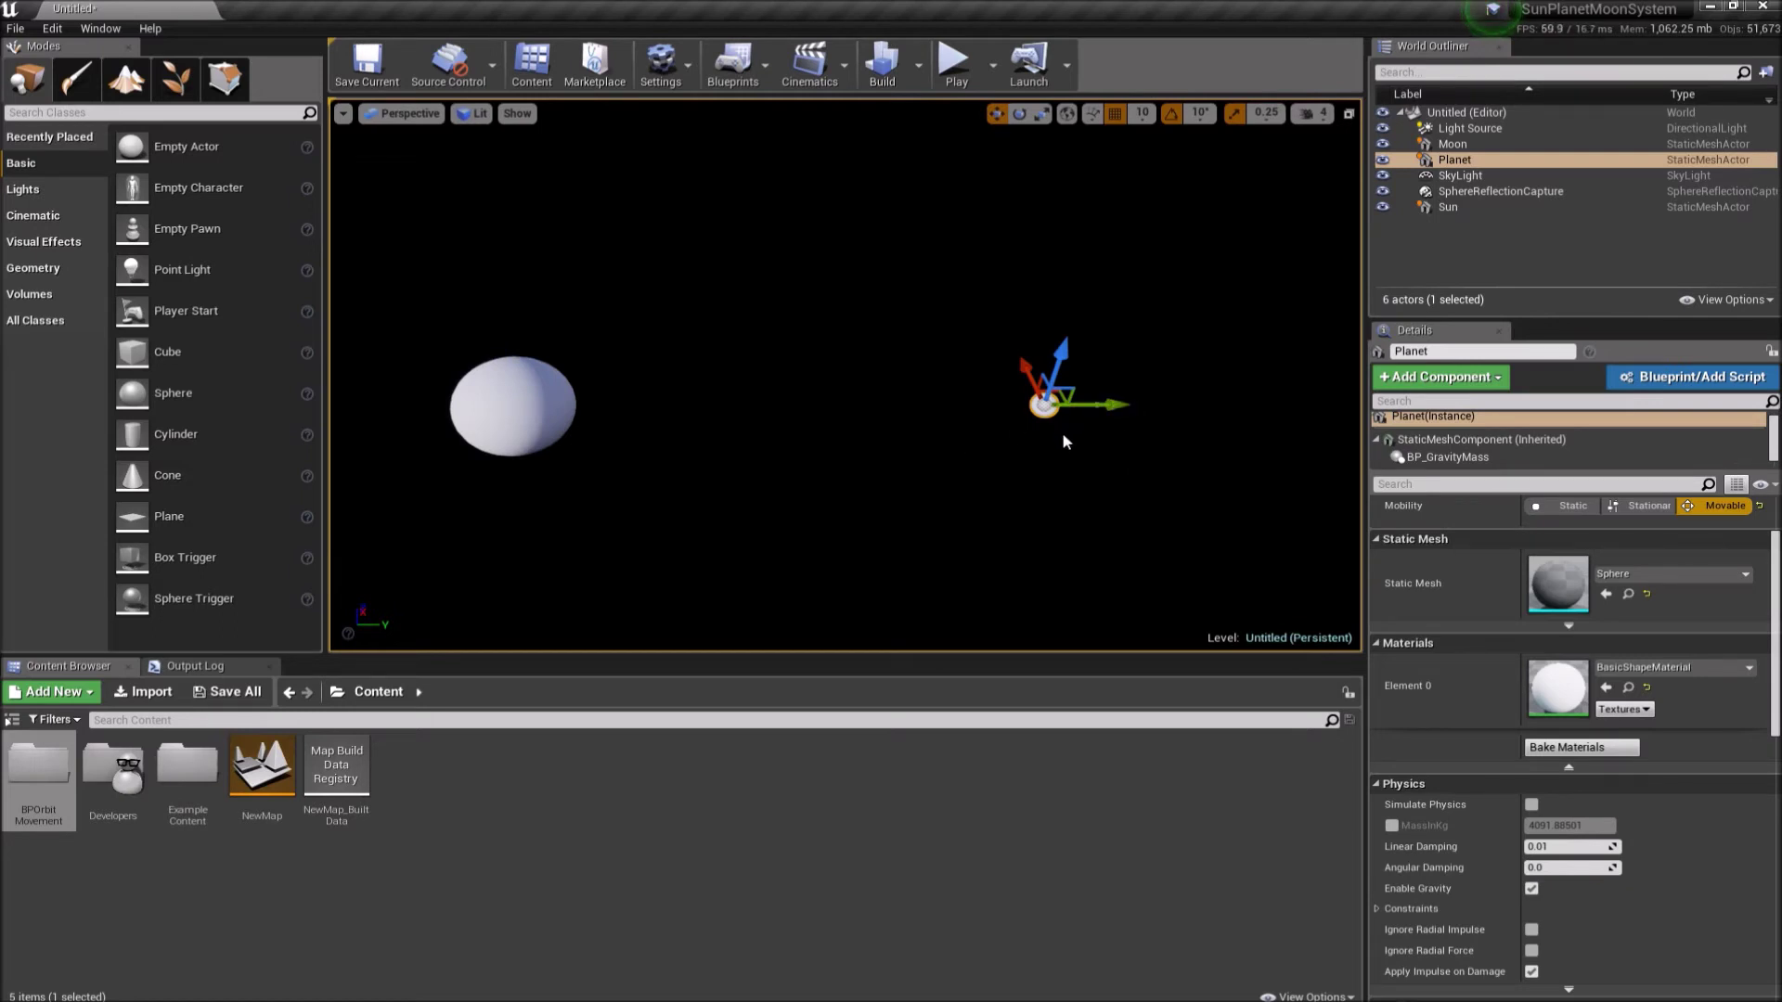
{"action": "right_click_drag", "start_coordinate": [1121, 406], "coordinate": [1063, 464]}
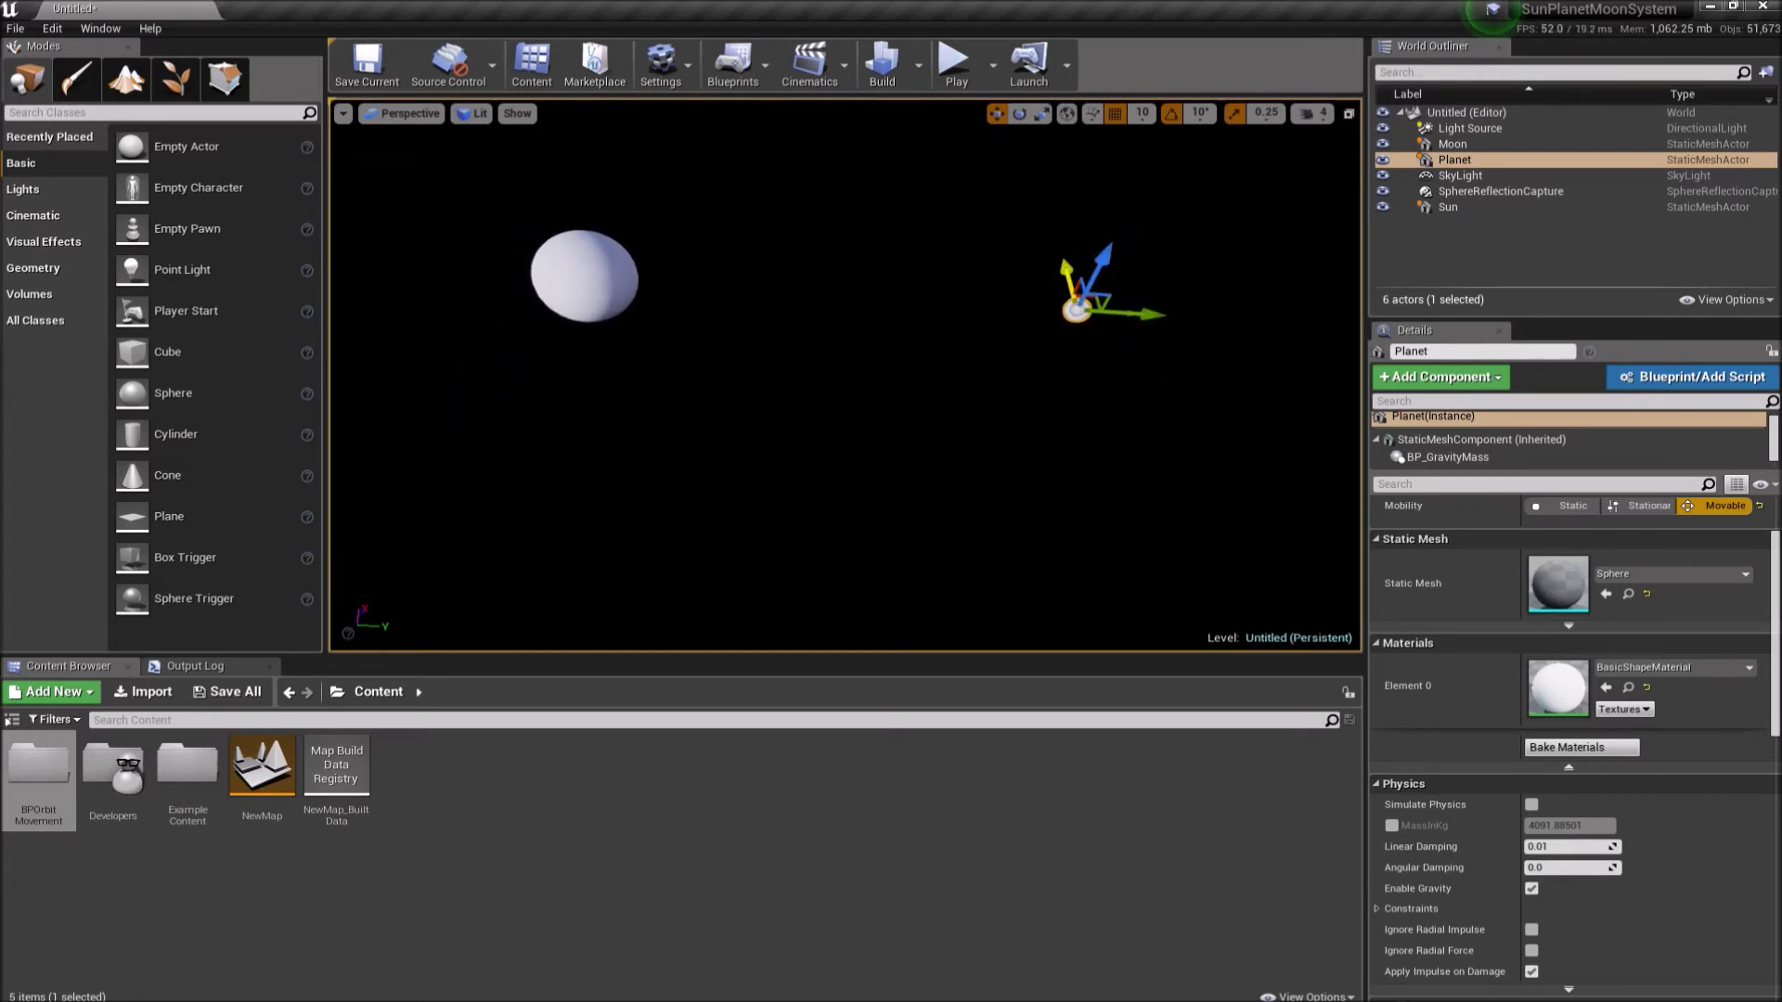
{"action": "left_click_drag", "start_coordinate": [1098, 270], "coordinate": [1055, 110], "text": "alt"}
{"action": "right_click_drag", "start_coordinate": [1077, 241], "coordinate": [1126, 420]}
- Alt-drag the Moon twice to create Moon2 and Moon3, then select Moon3
{"action": "left_click", "coordinate": [1112, 407]}
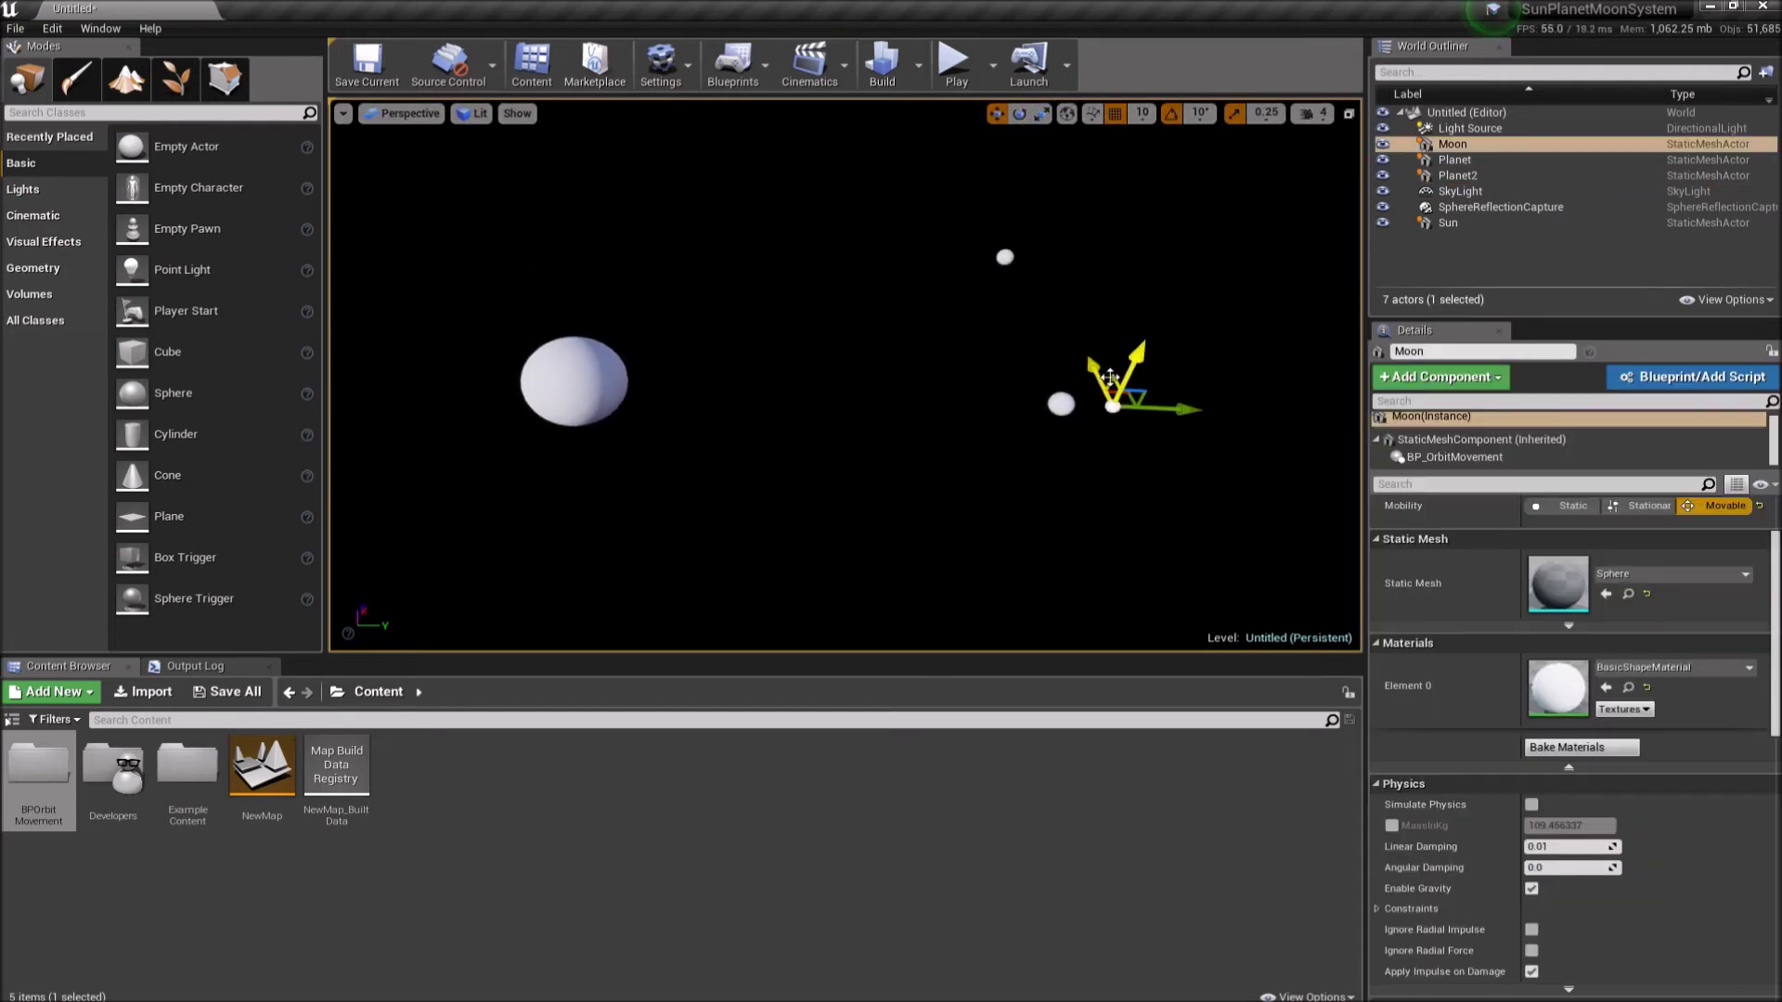
{"action": "left_click_drag", "start_coordinate": [1097, 376], "coordinate": [1019, 212], "text": "alt"}
{"action": "left_click", "coordinate": [1111, 402]}
{"action": "left_click", "coordinate": [1107, 403]}
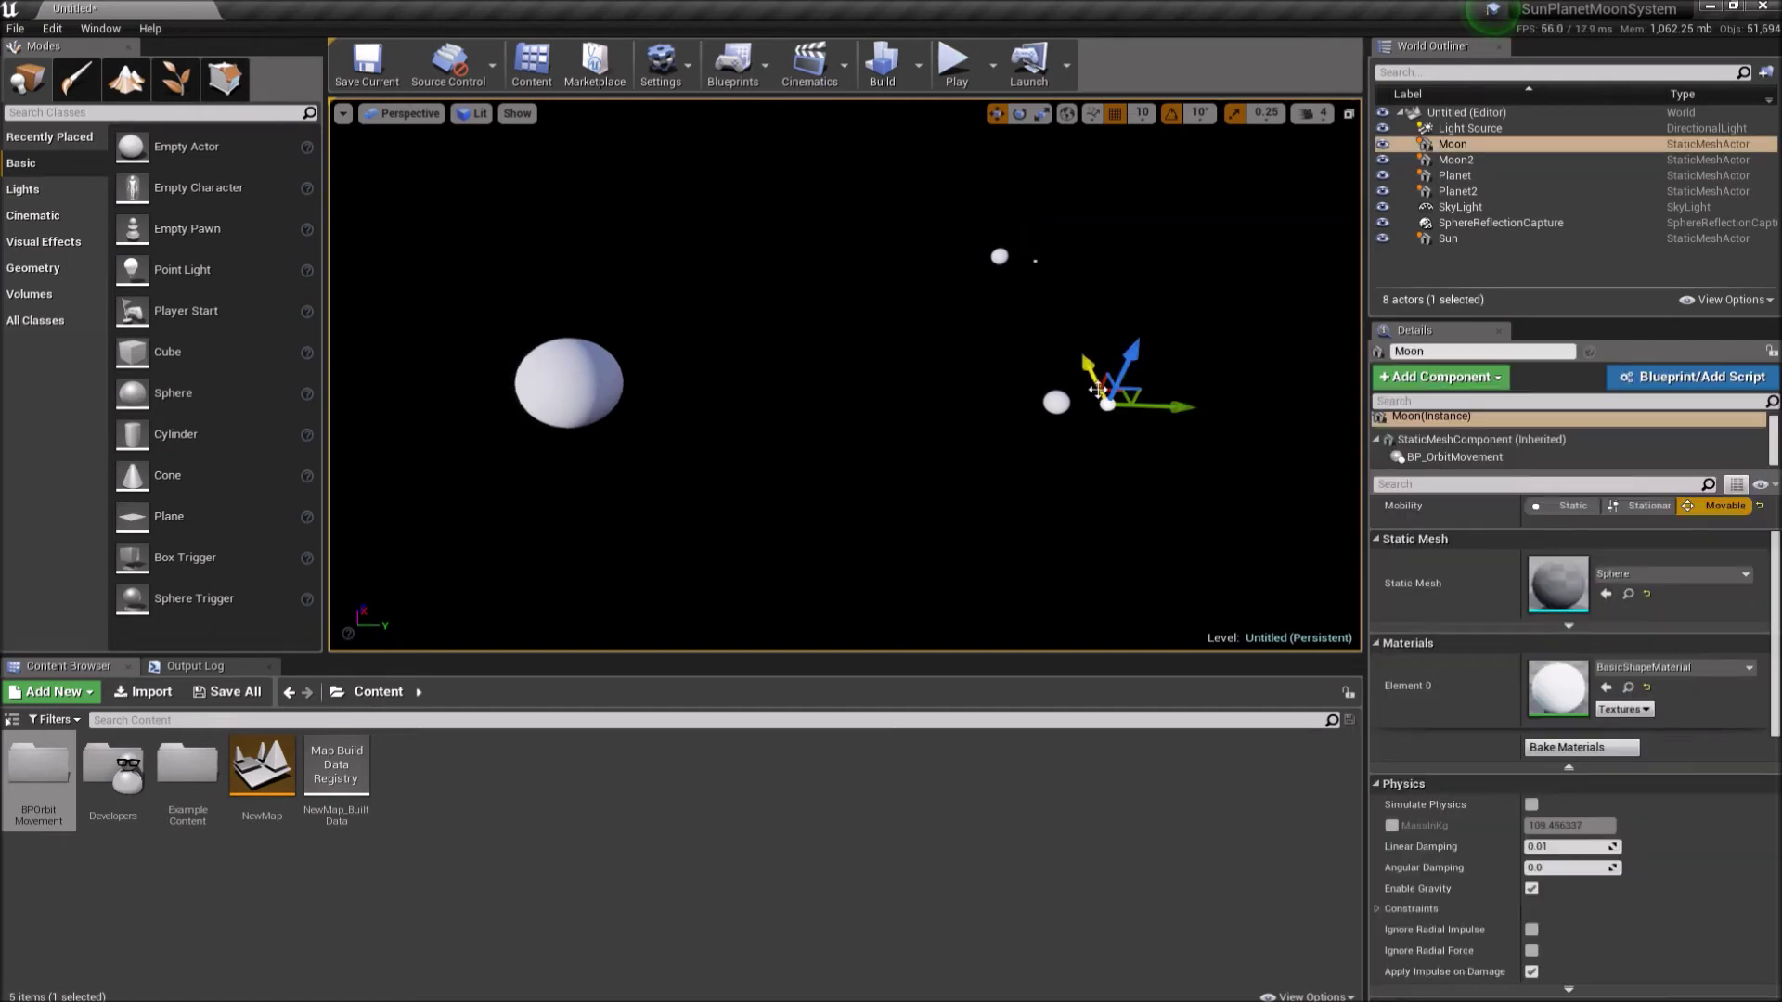
{"action": "left_click_drag", "start_coordinate": [1100, 385], "coordinate": [1035, 270], "text": "alt"}
{"action": "left_click", "coordinate": [1065, 303]}
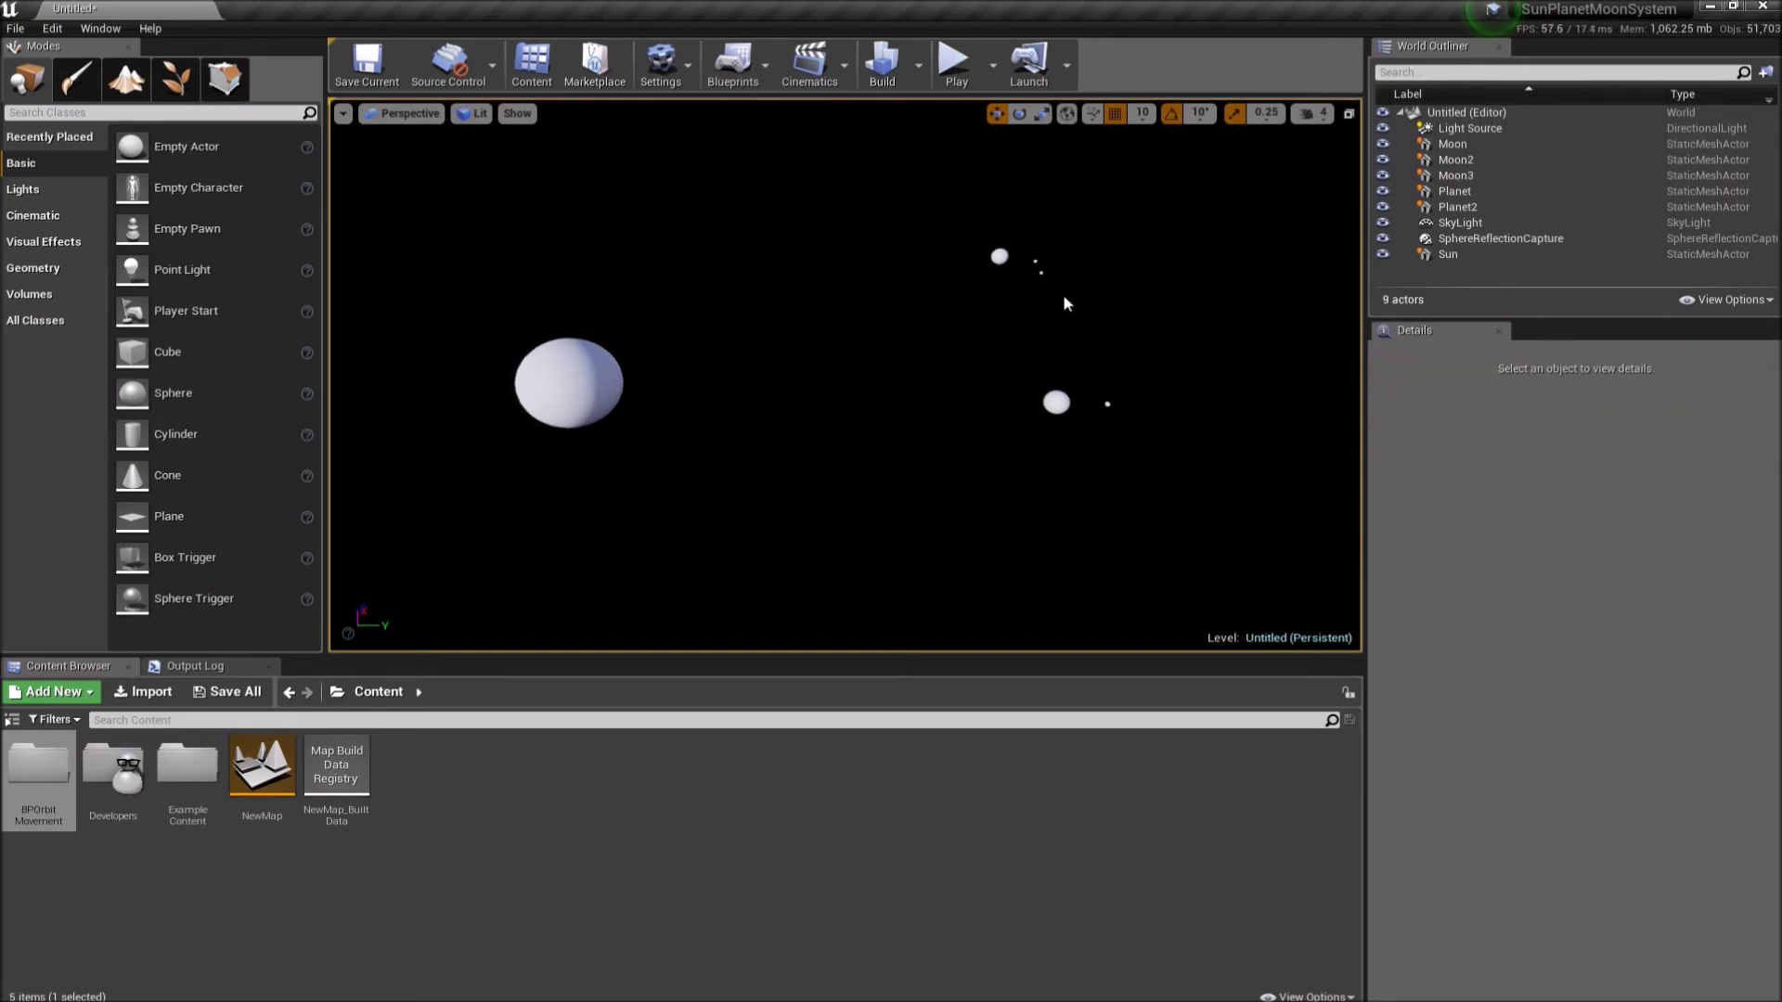
{"action": "left_click", "coordinate": [1040, 272]}
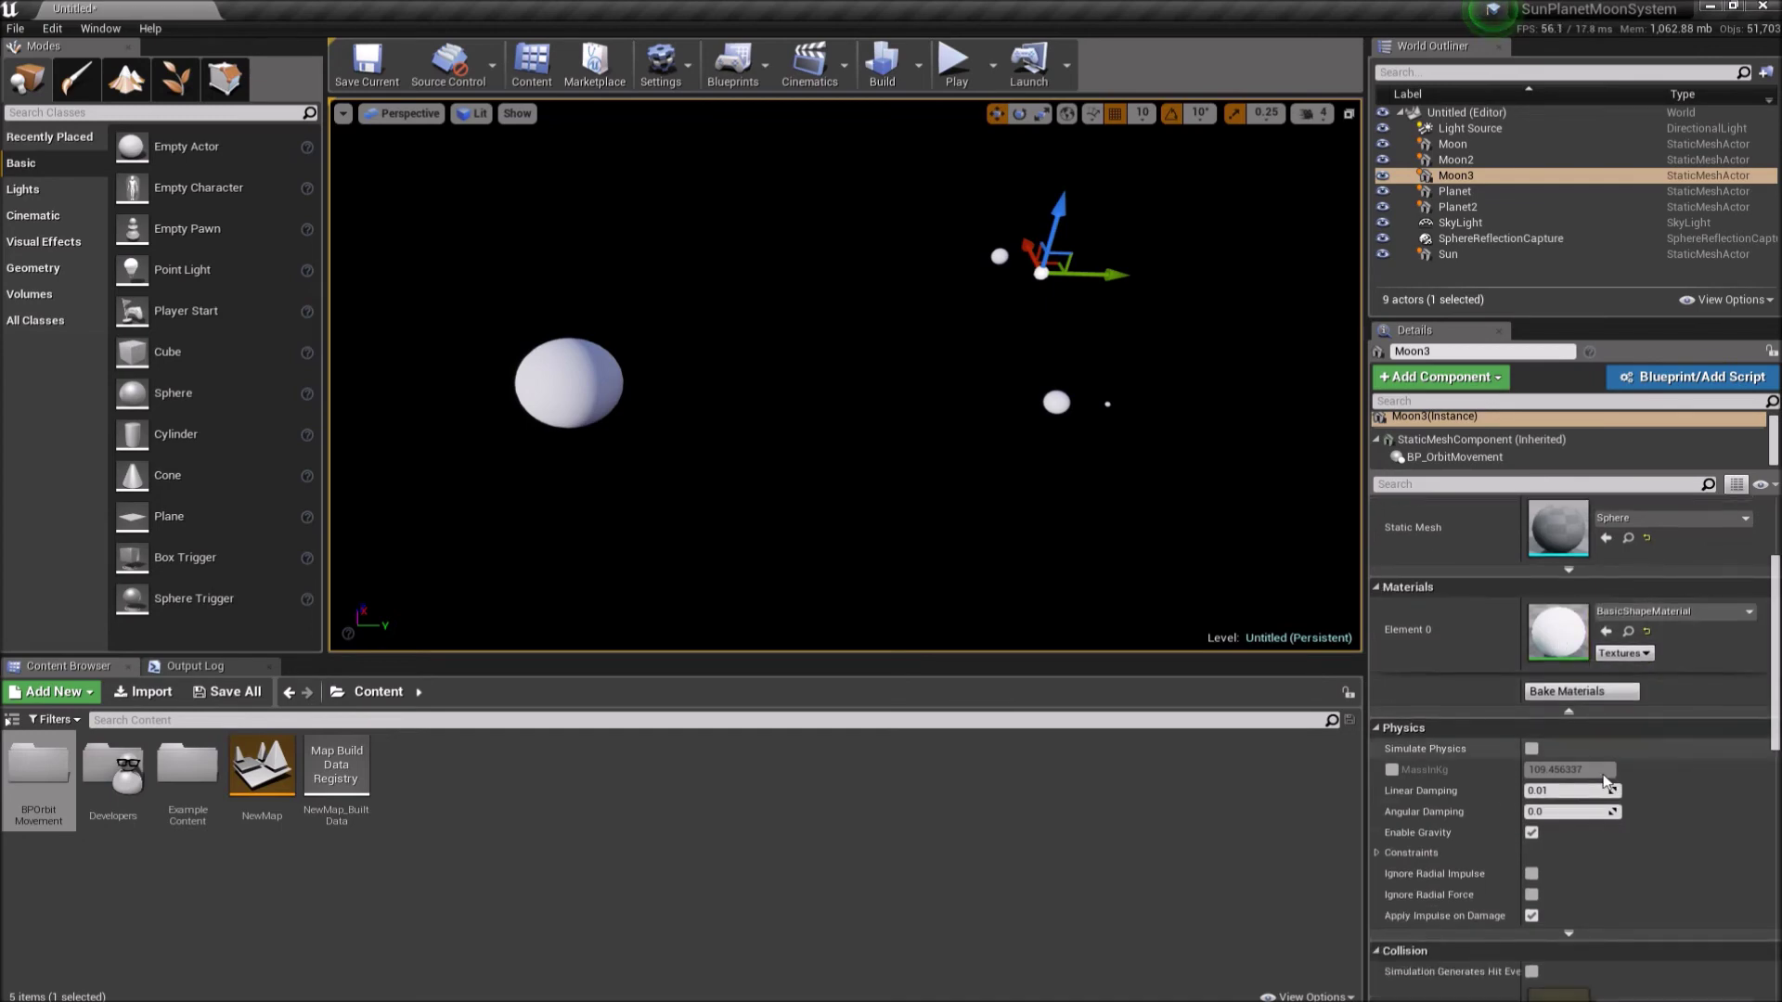
- Set Moon2's orbit Start Velocity X to 1000
{"action": "left_click", "coordinate": [1522, 456]}
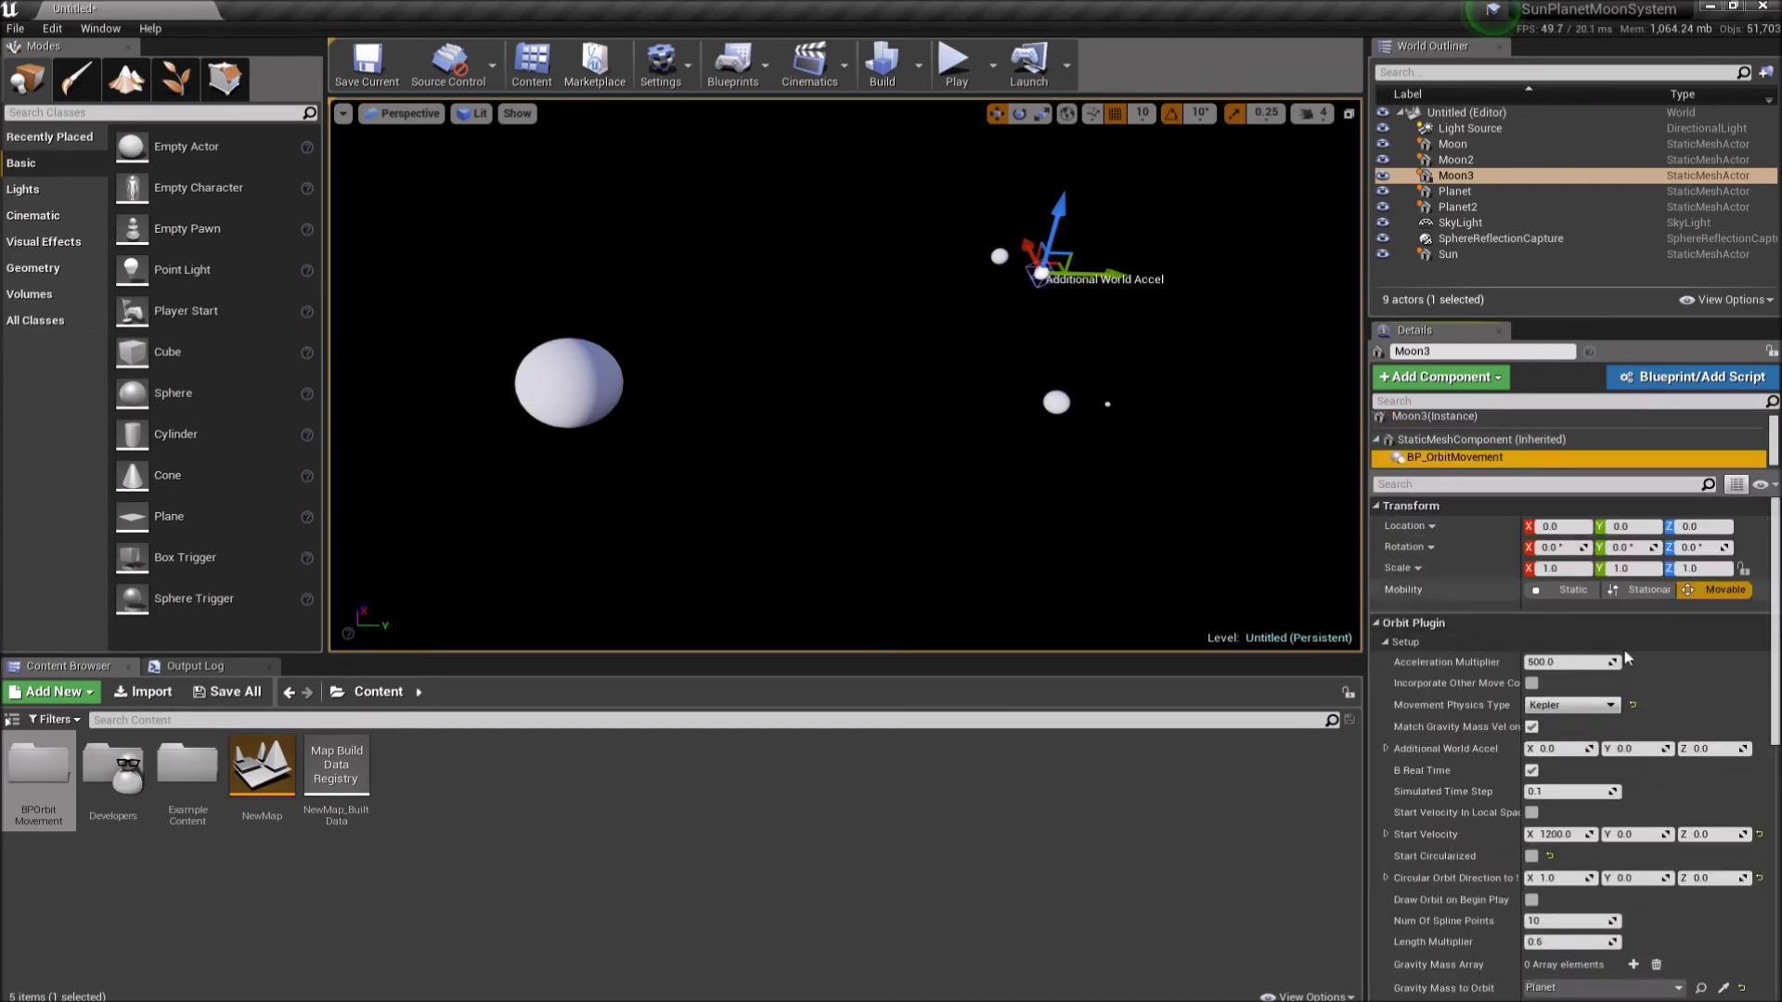
{"action": "scroll", "coordinate": [1542, 717], "scroll_direction": "down", "scroll_amount": 3}
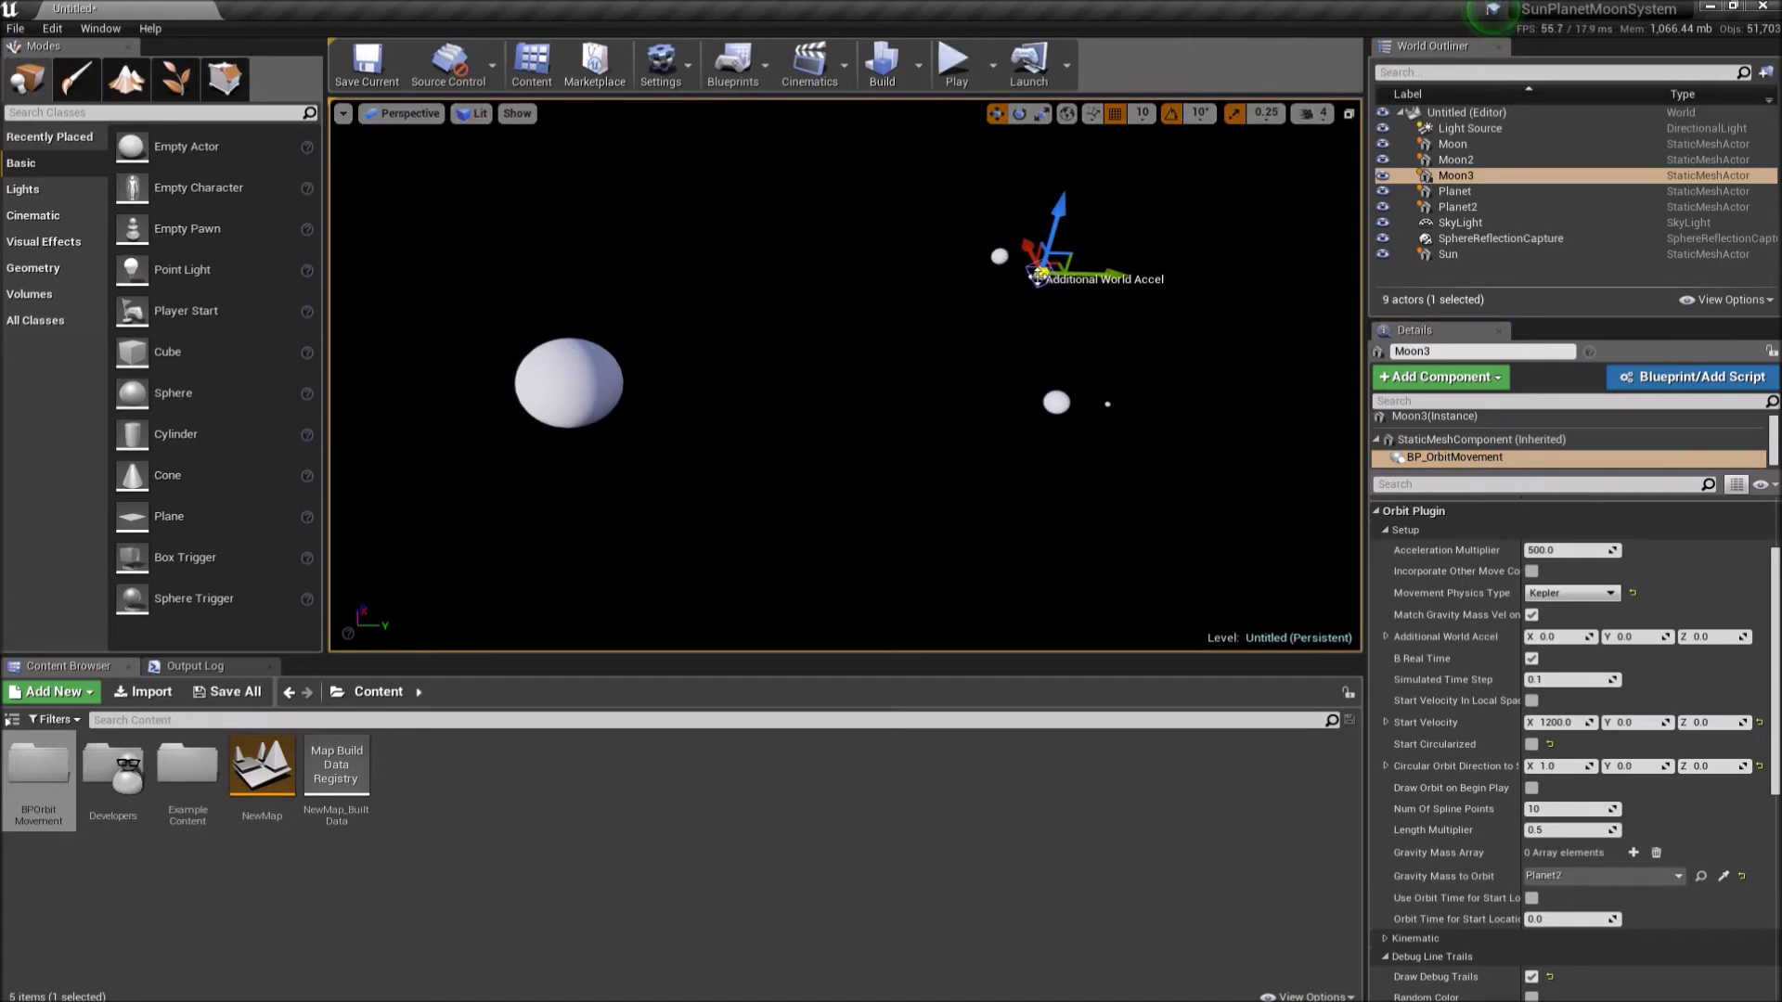
{"action": "left_click", "coordinate": [1048, 263]}
{"action": "left_click", "coordinate": [1036, 264]}
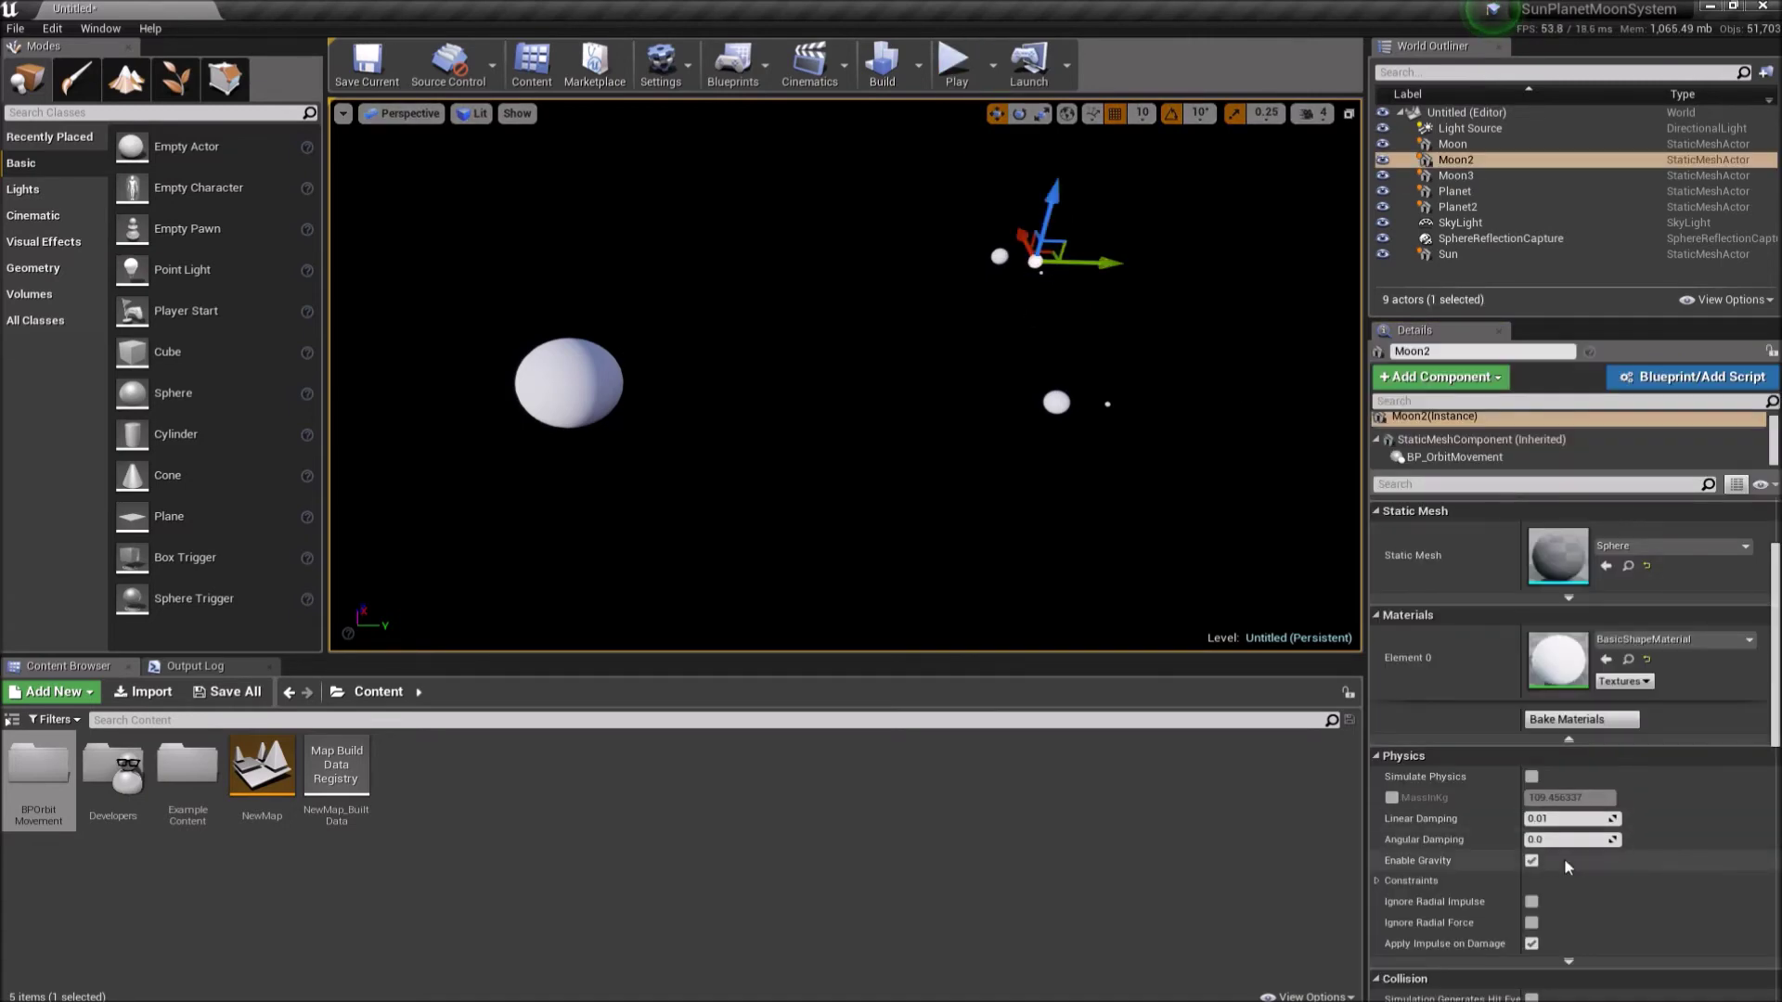
{"action": "left_click", "coordinate": [1466, 456]}
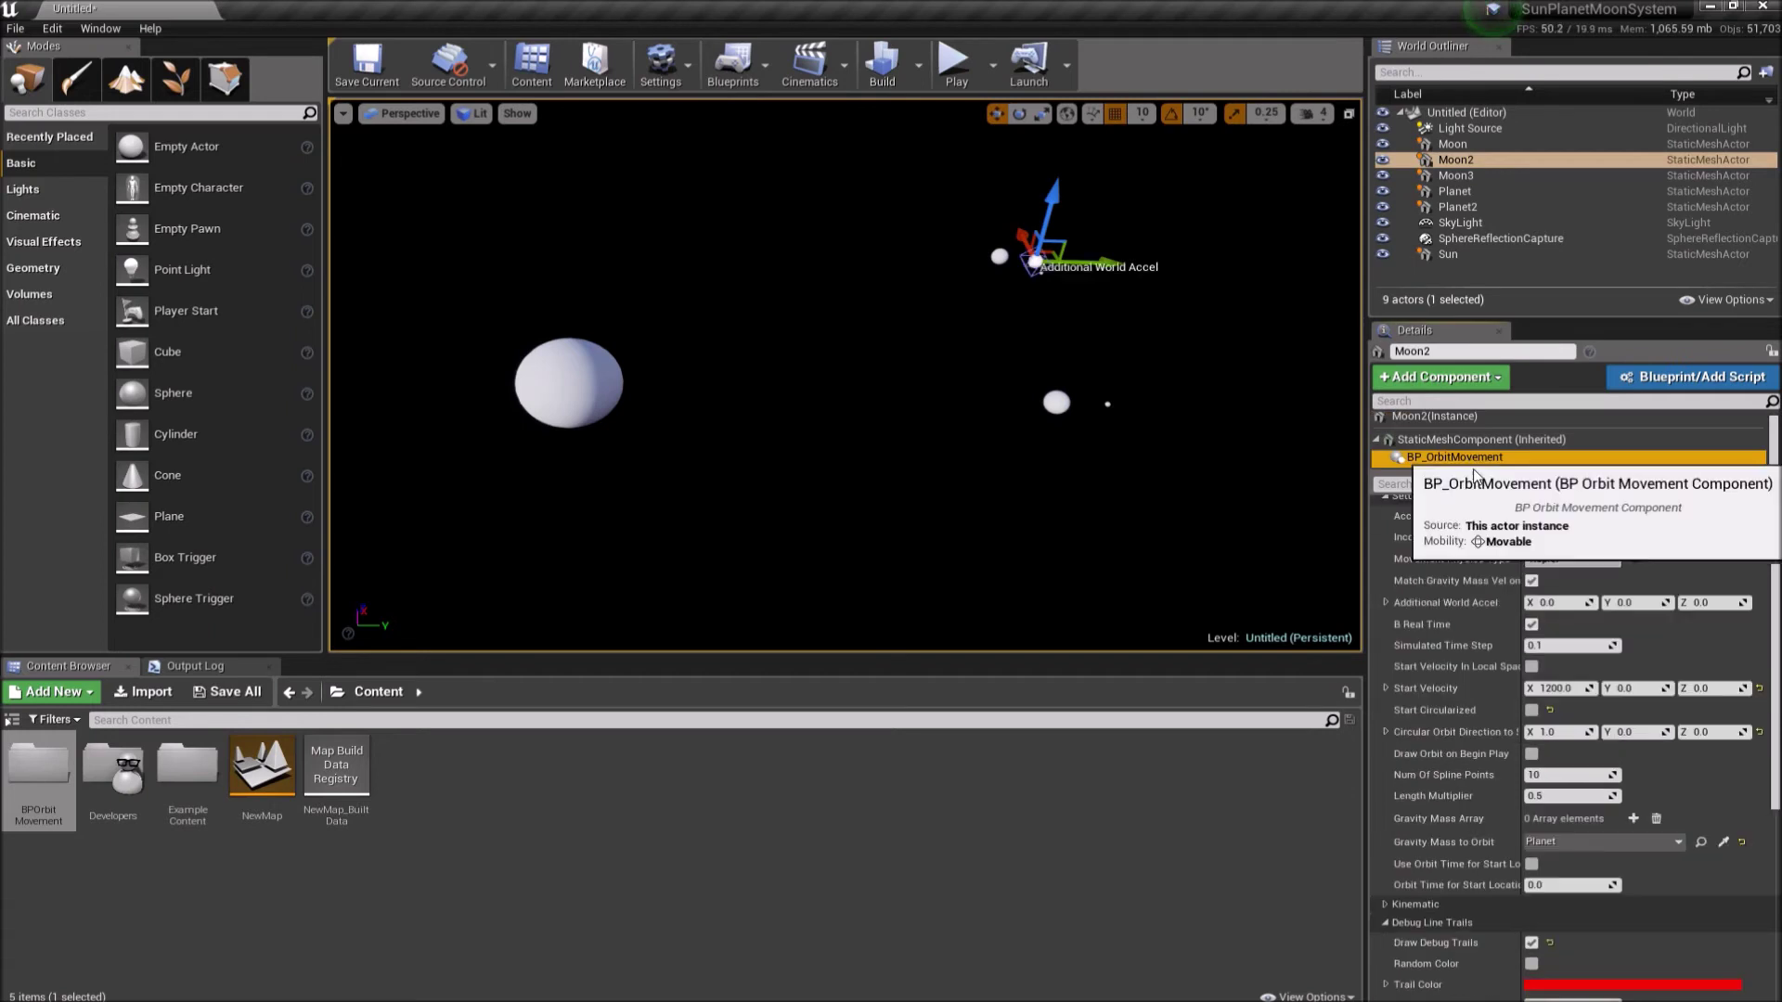
{"action": "left_click", "coordinate": [1531, 864]}
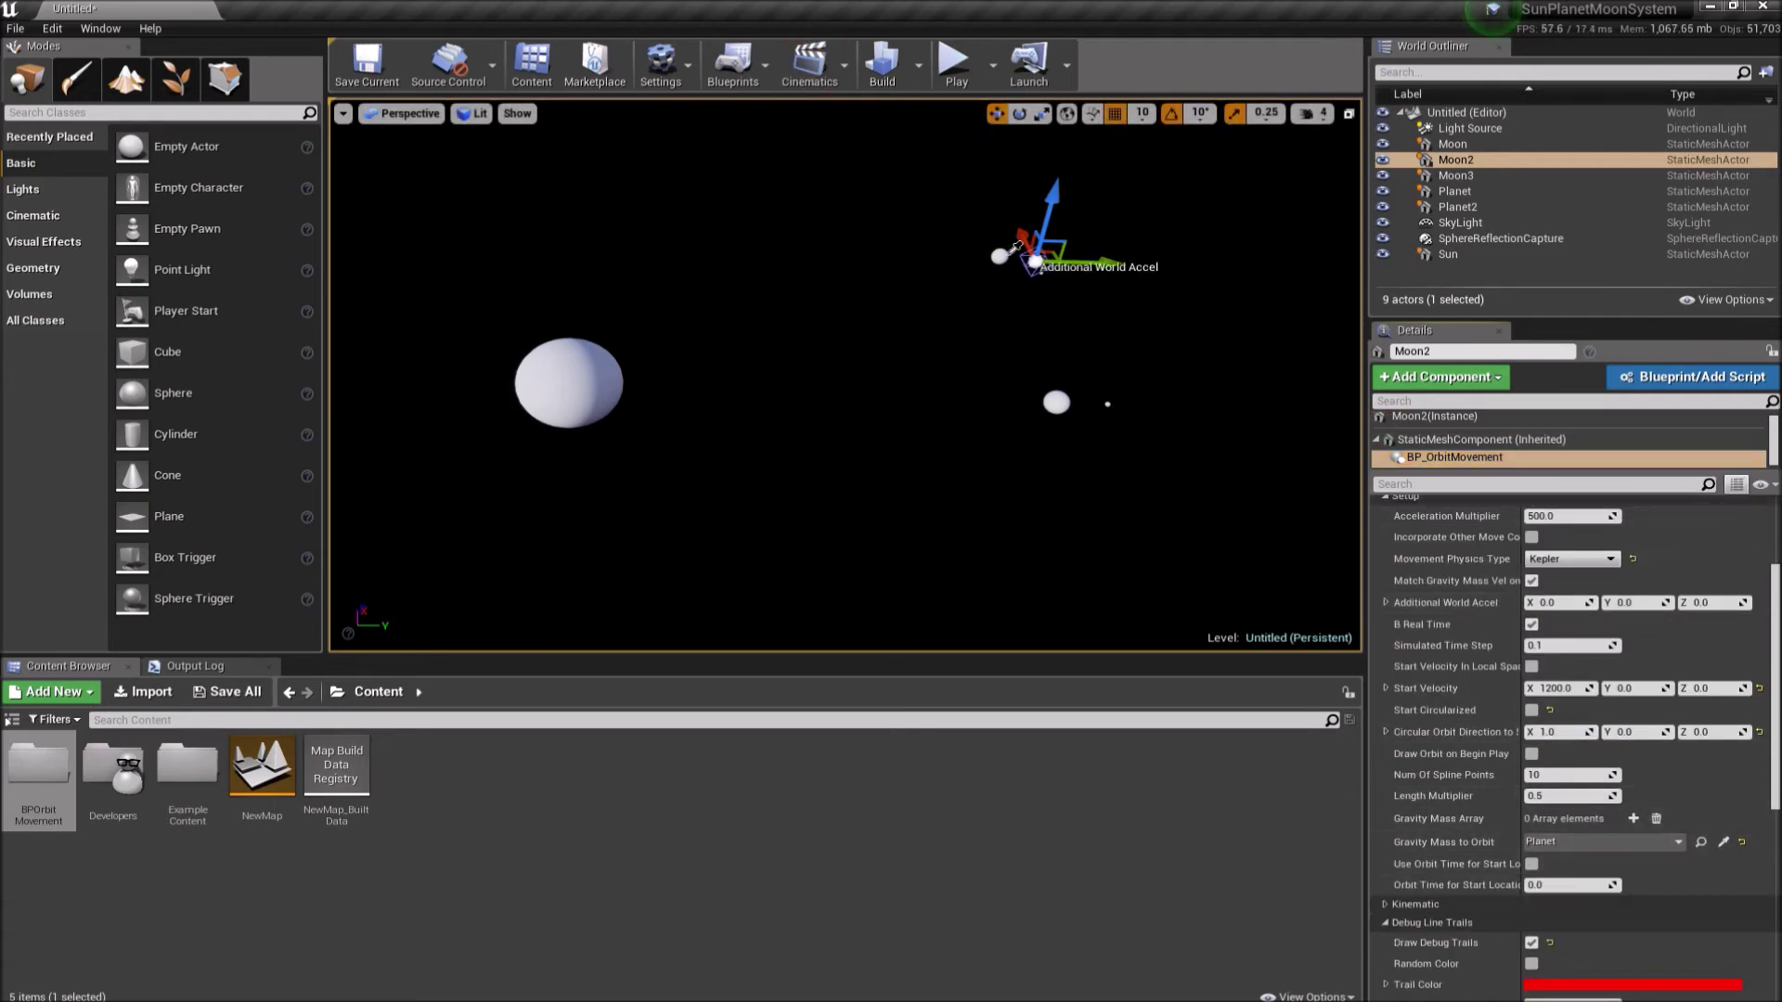
{"action": "left_click", "coordinate": [1037, 268]}
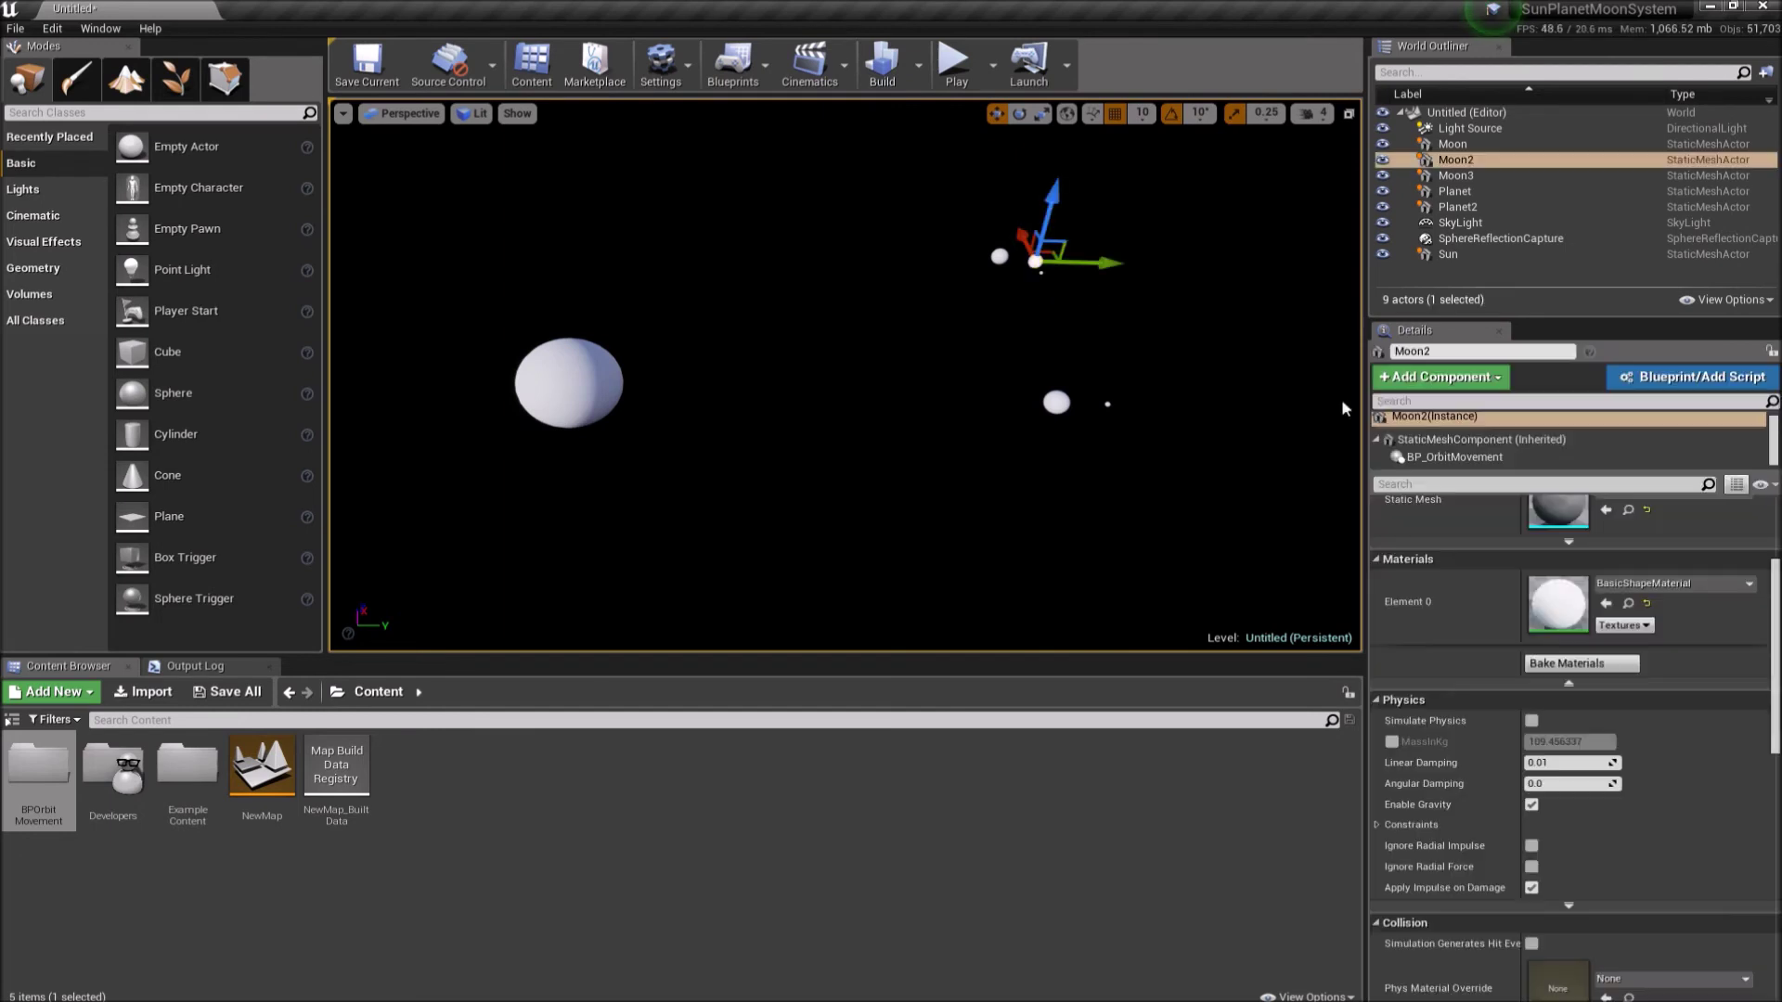
{"action": "left_click", "coordinate": [1454, 456]}
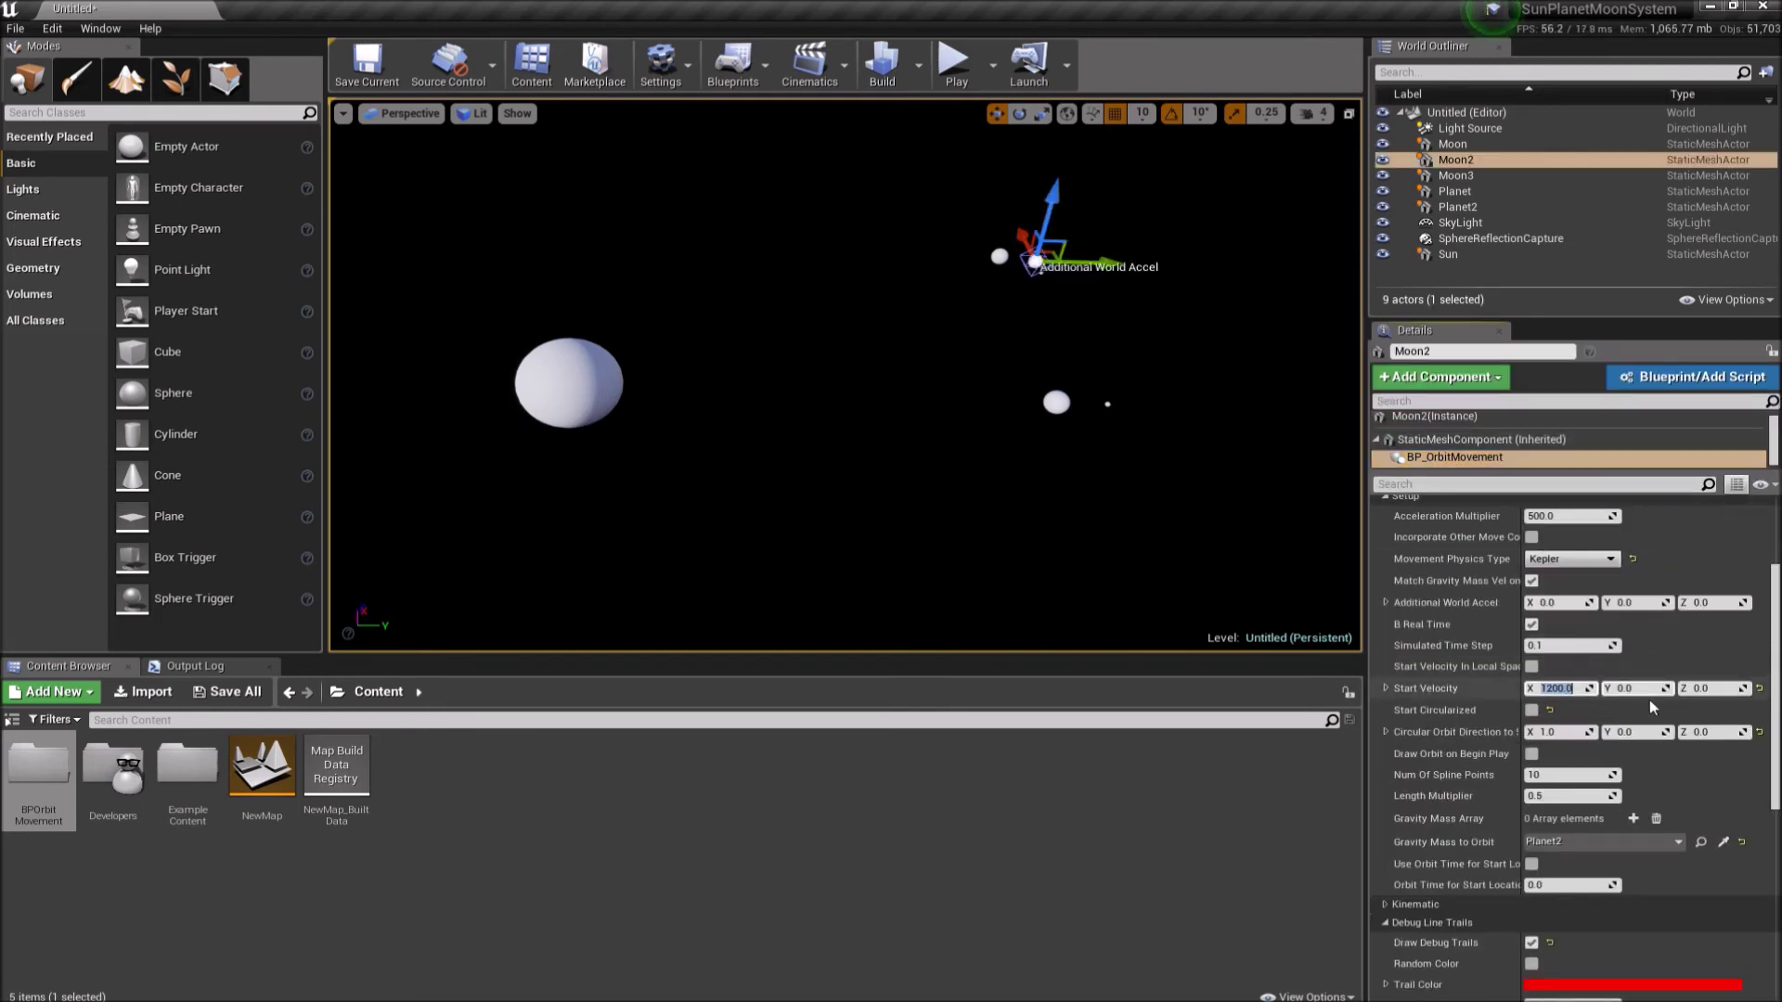
{"action": "type", "text": "1000"}
{"action": "key", "text": "Return"}
- Set Moon3's orbit Start Velocity X to 500
{"action": "left_click", "coordinate": [1061, 282]}
{"action": "left_click", "coordinate": [1038, 276]}
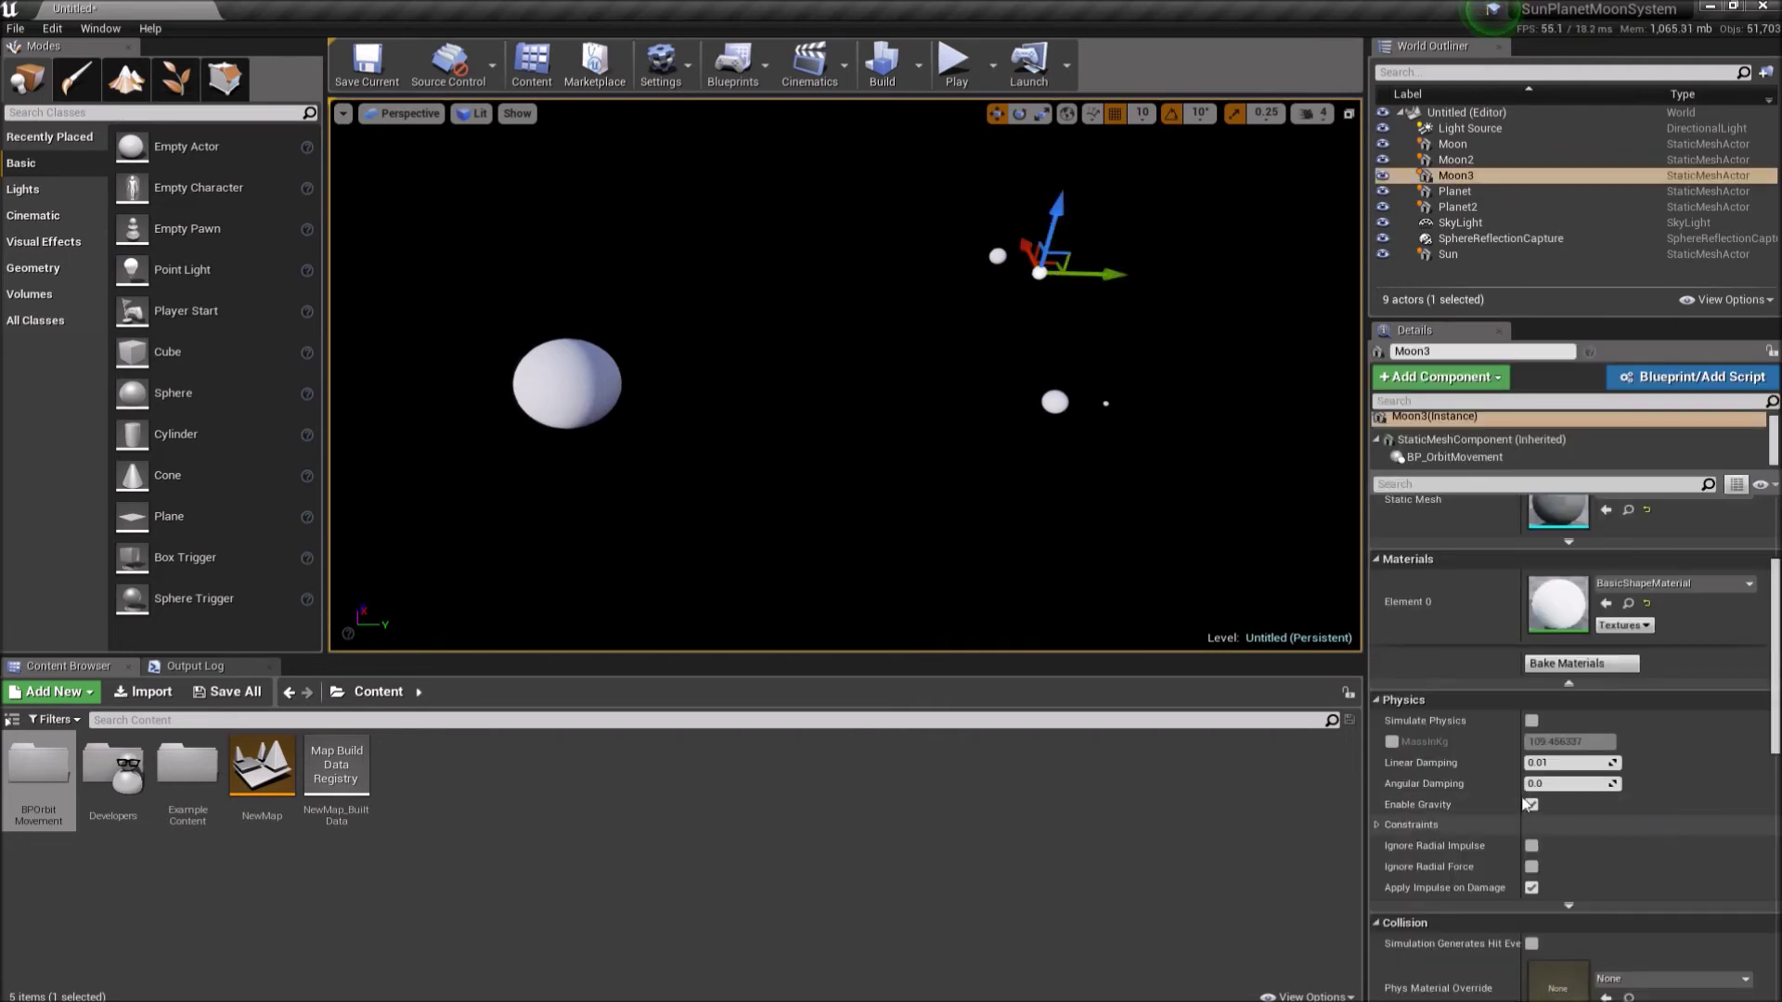
{"action": "left_click", "coordinate": [1457, 454]}
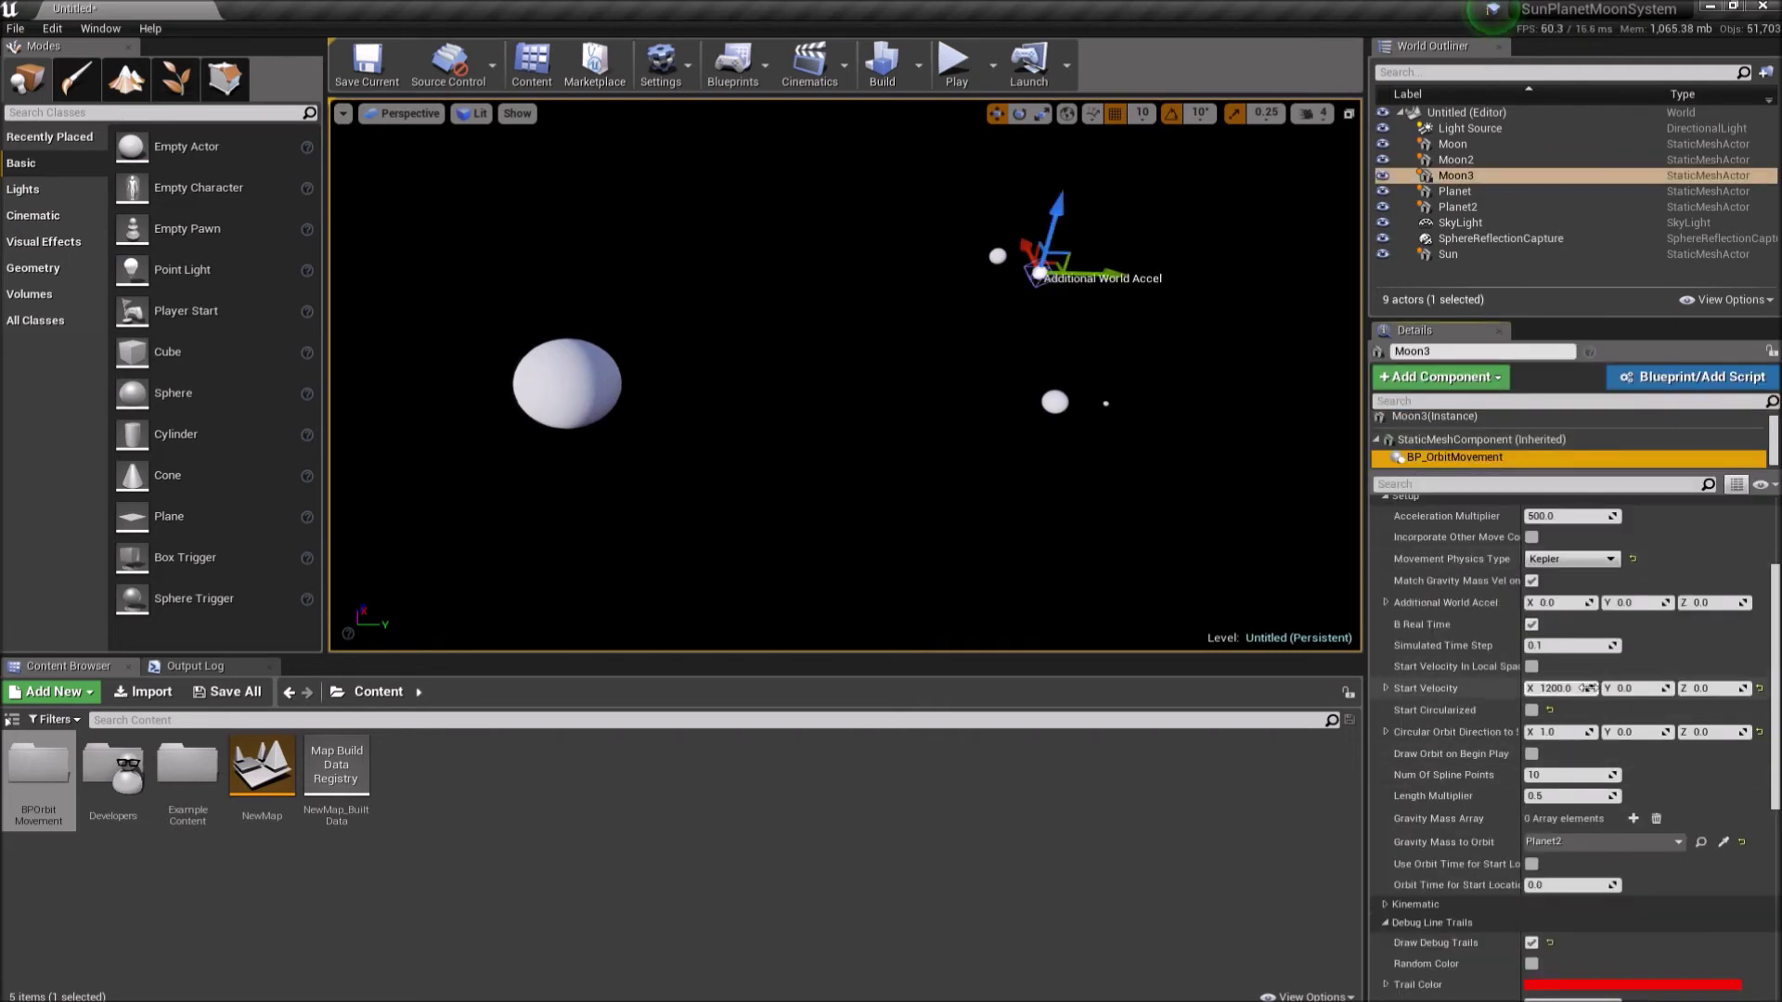
{"action": "type", "text": "500"}
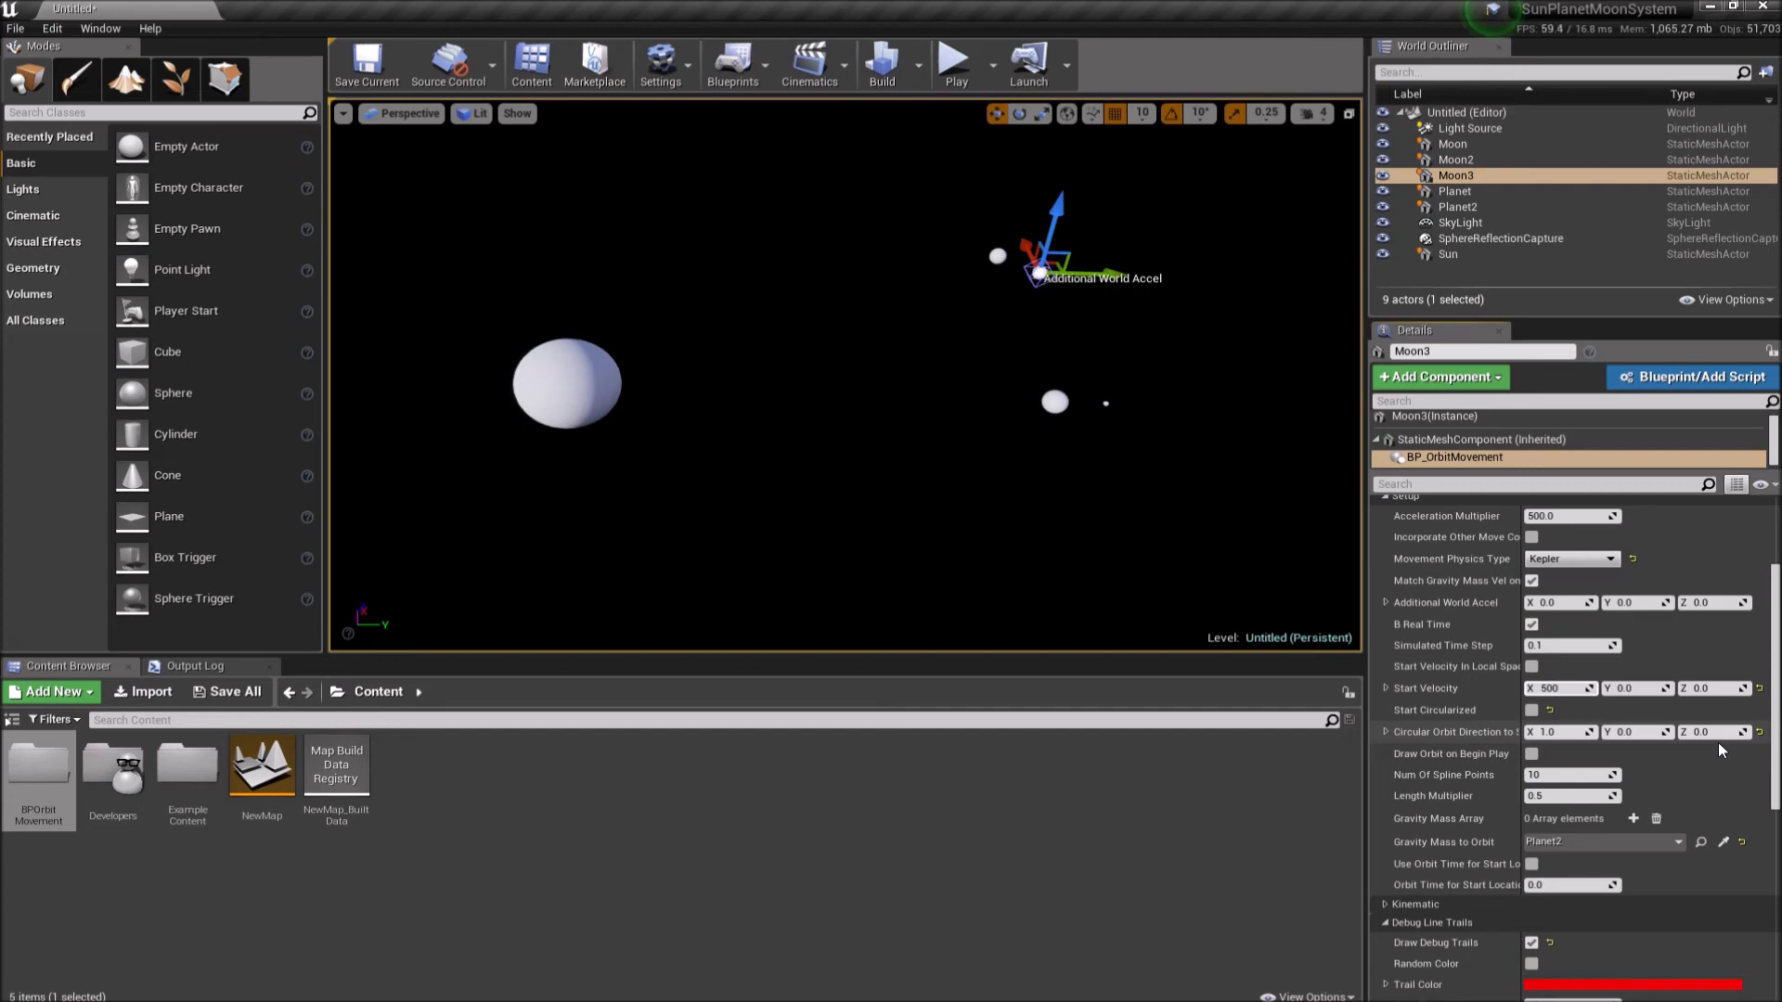
{"action": "key", "text": "Return"}
- Test-play the orbits, then turn on Start Circularized for Moon3
{"action": "left_click", "coordinate": [954, 63]}
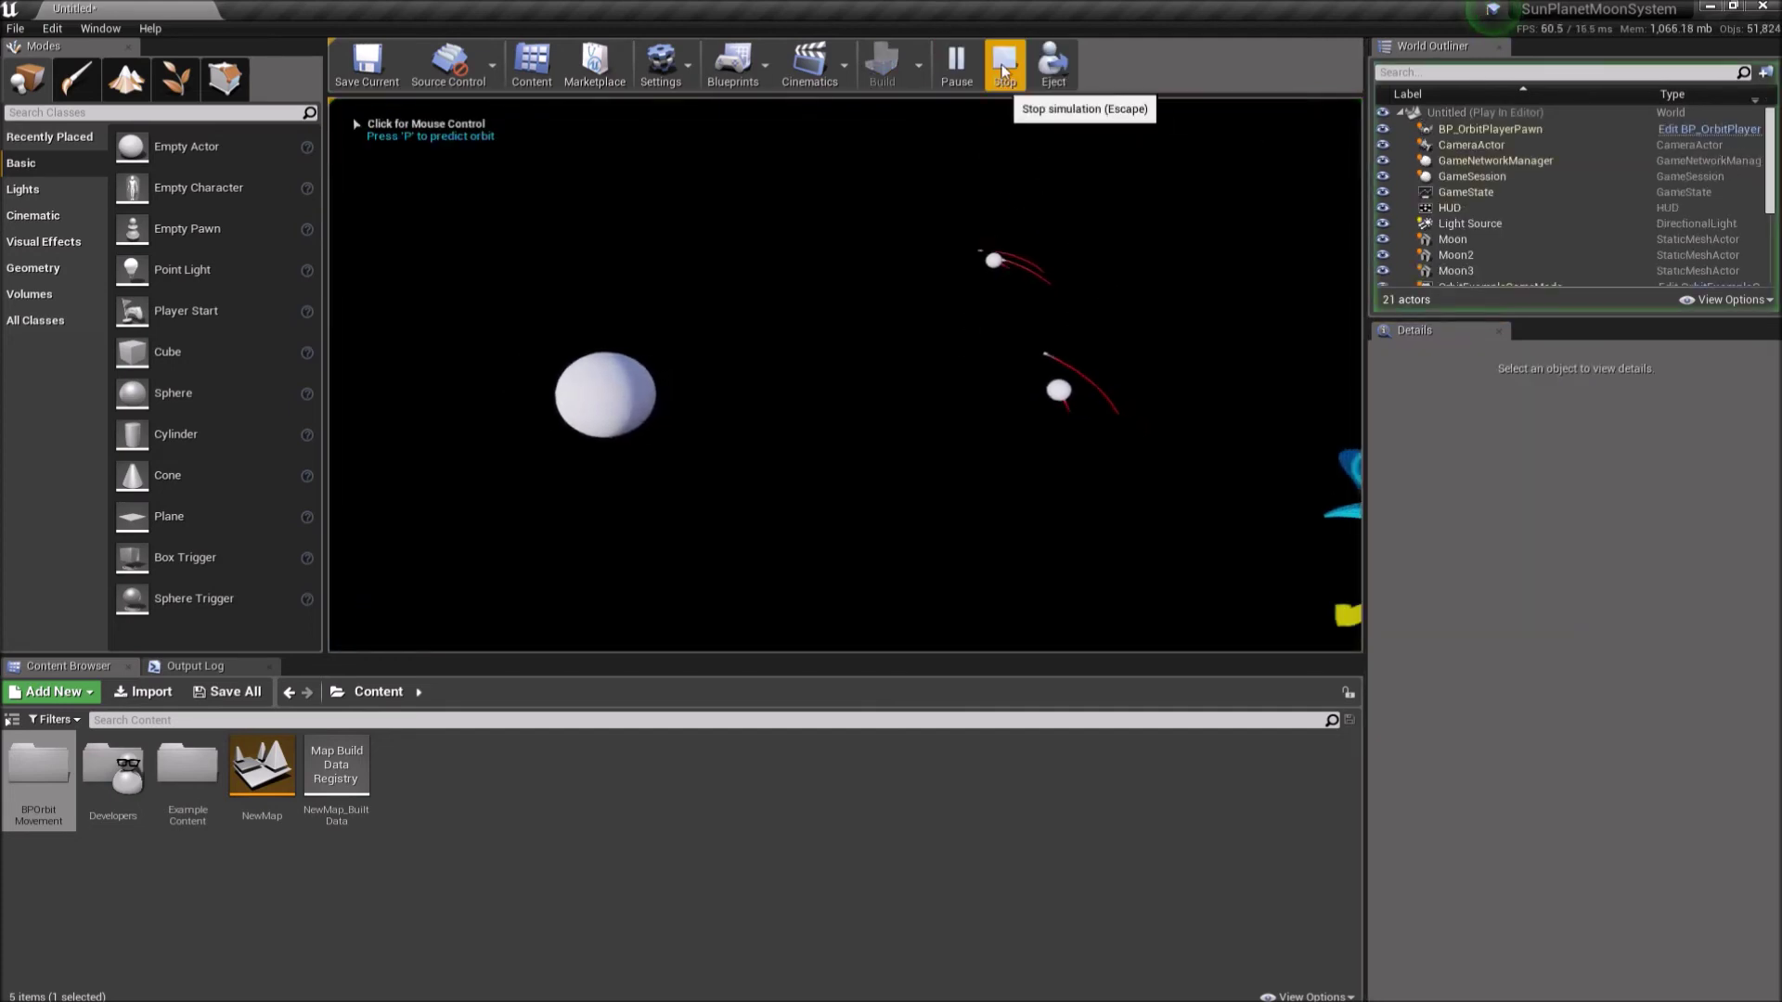
{"action": "left_click", "coordinate": [1002, 67]}
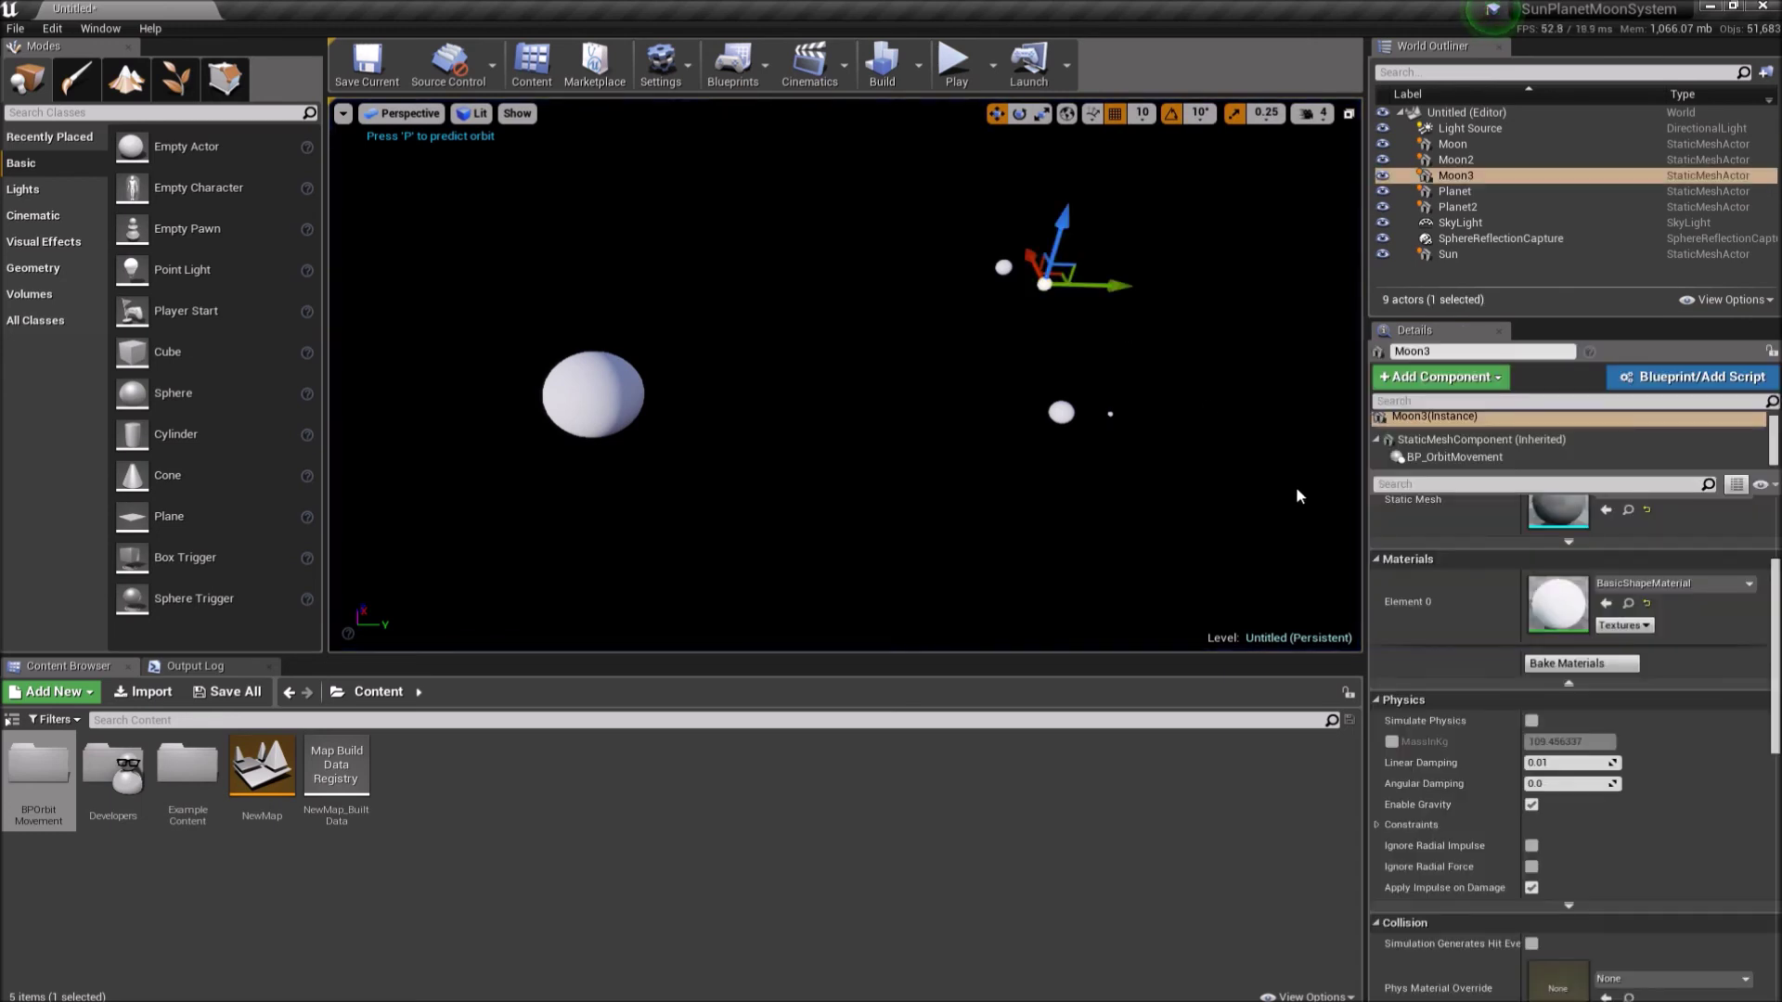
{"action": "scroll", "coordinate": [1449, 599], "scroll_direction": "down", "scroll_amount": 3}
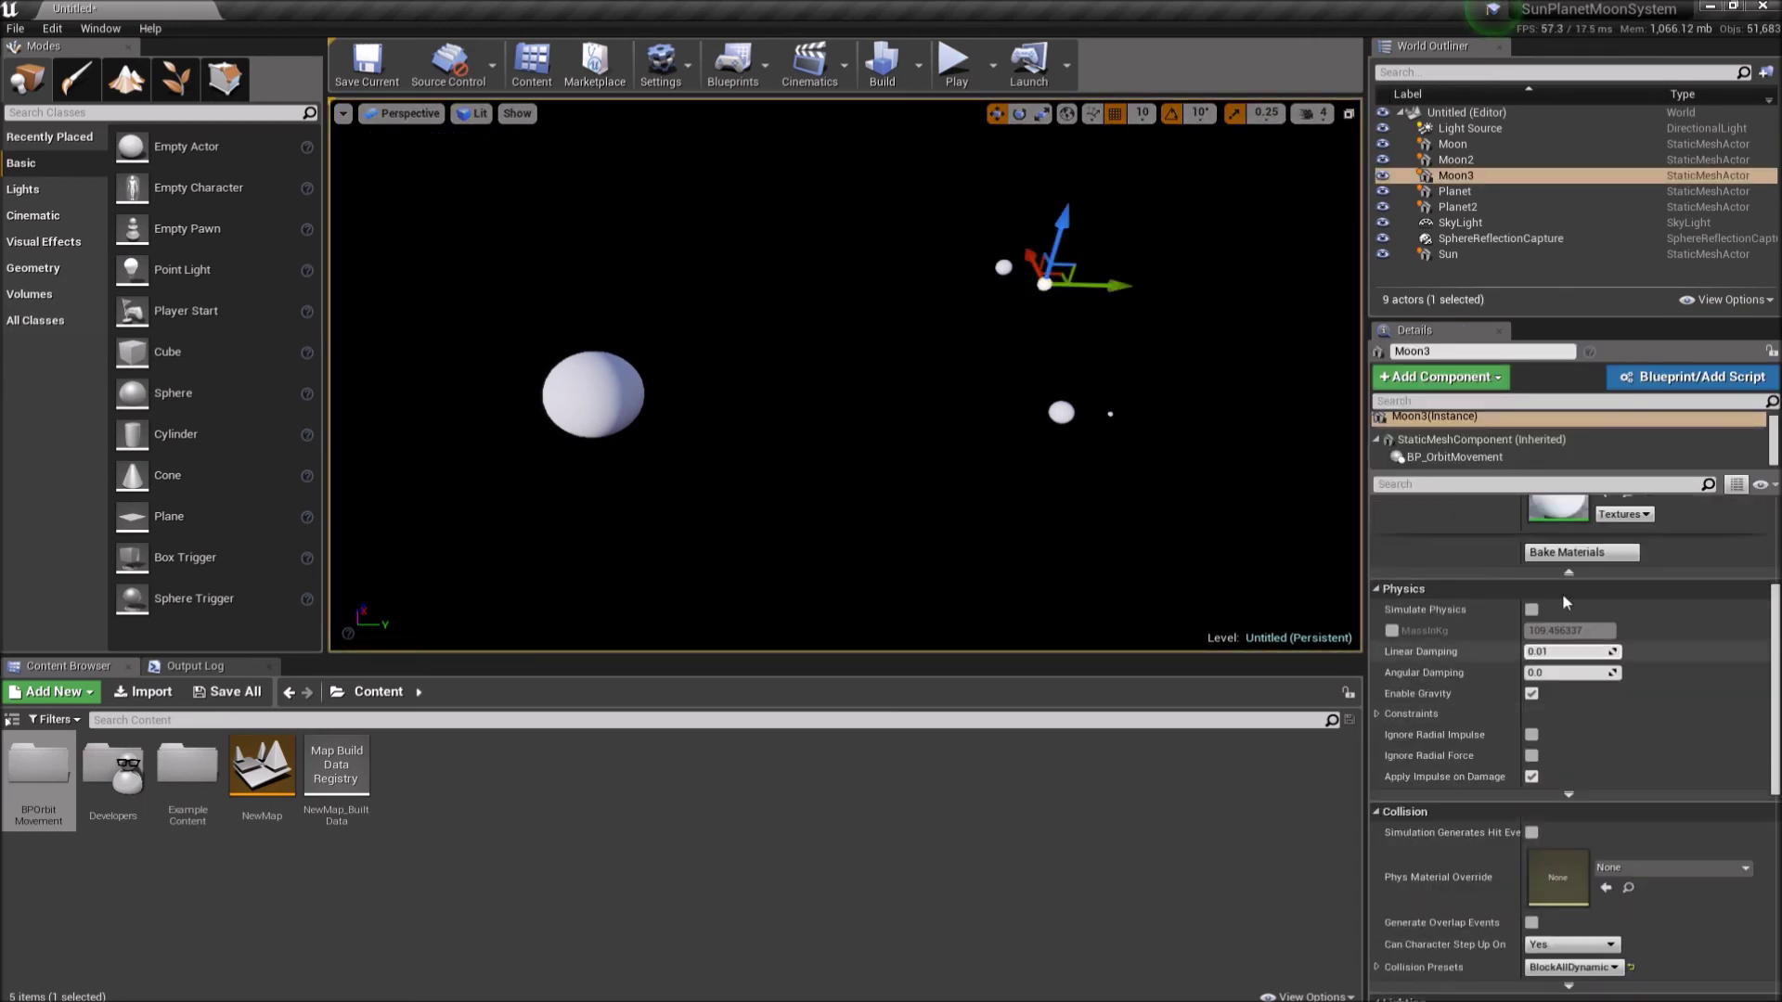
{"action": "left_click", "coordinate": [1466, 456]}
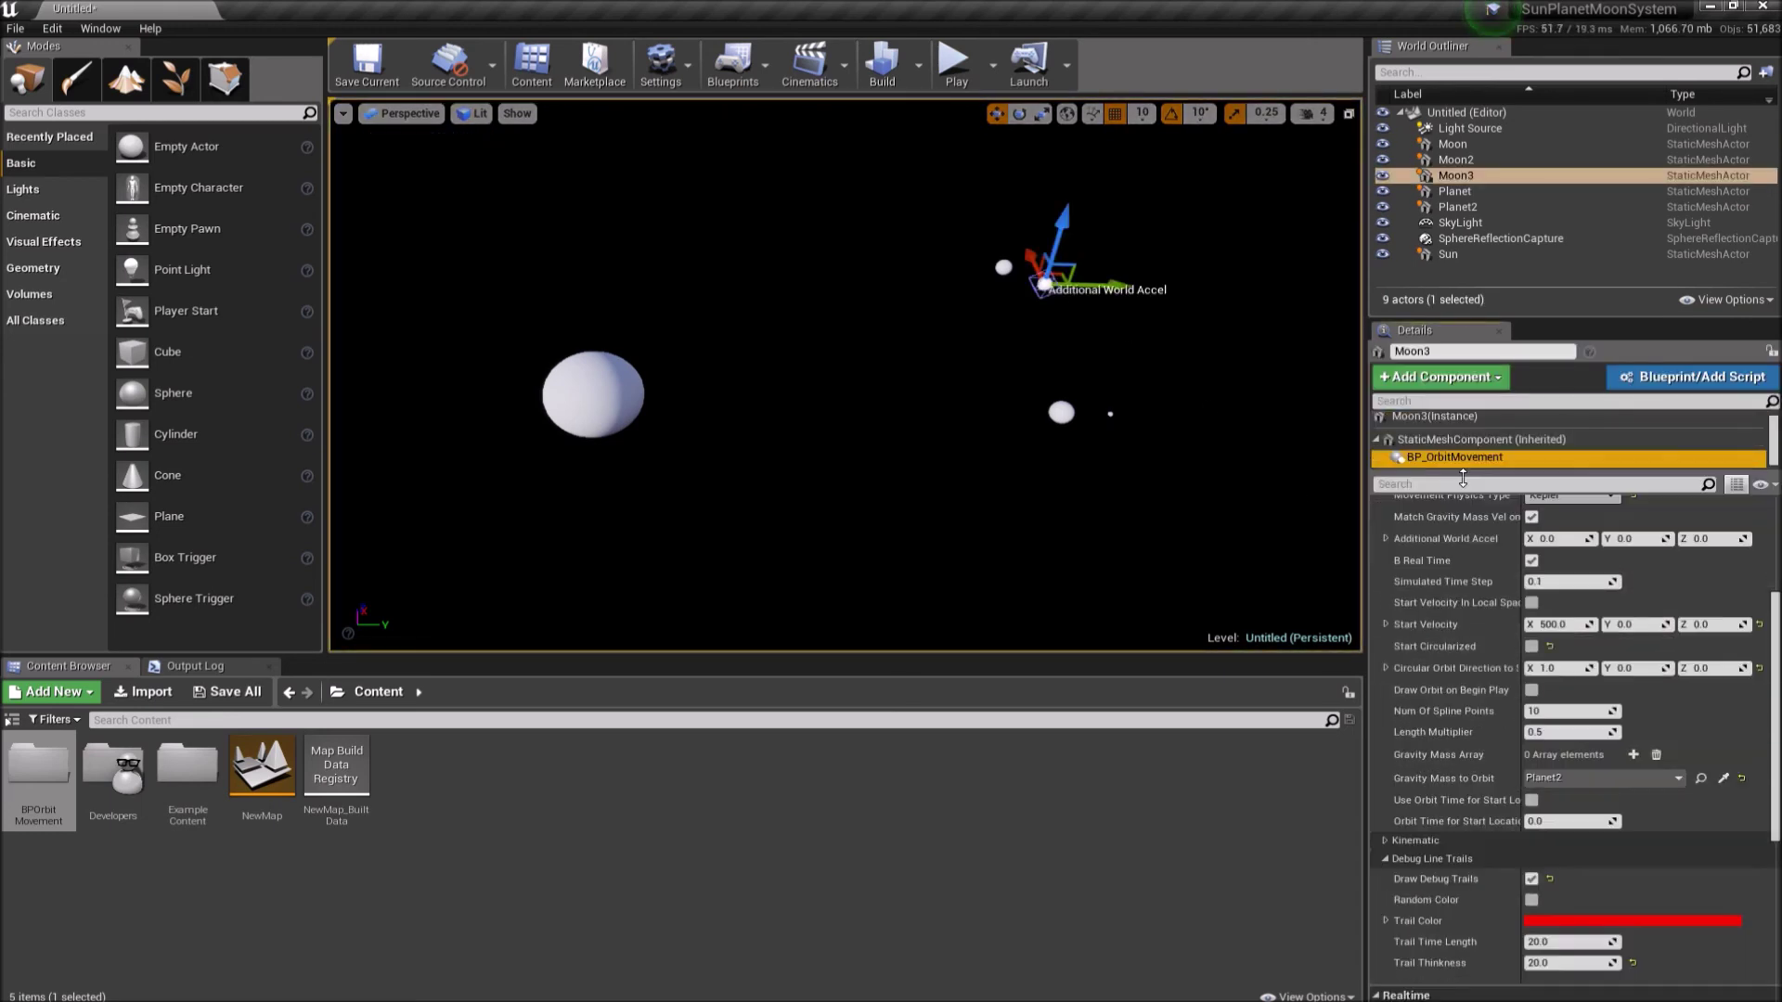
{"action": "left_click", "coordinate": [1532, 647]}
- Check the Default GameMode under Project Settings > Maps & Modes, then play the level
{"action": "left_click", "coordinate": [52, 29]}
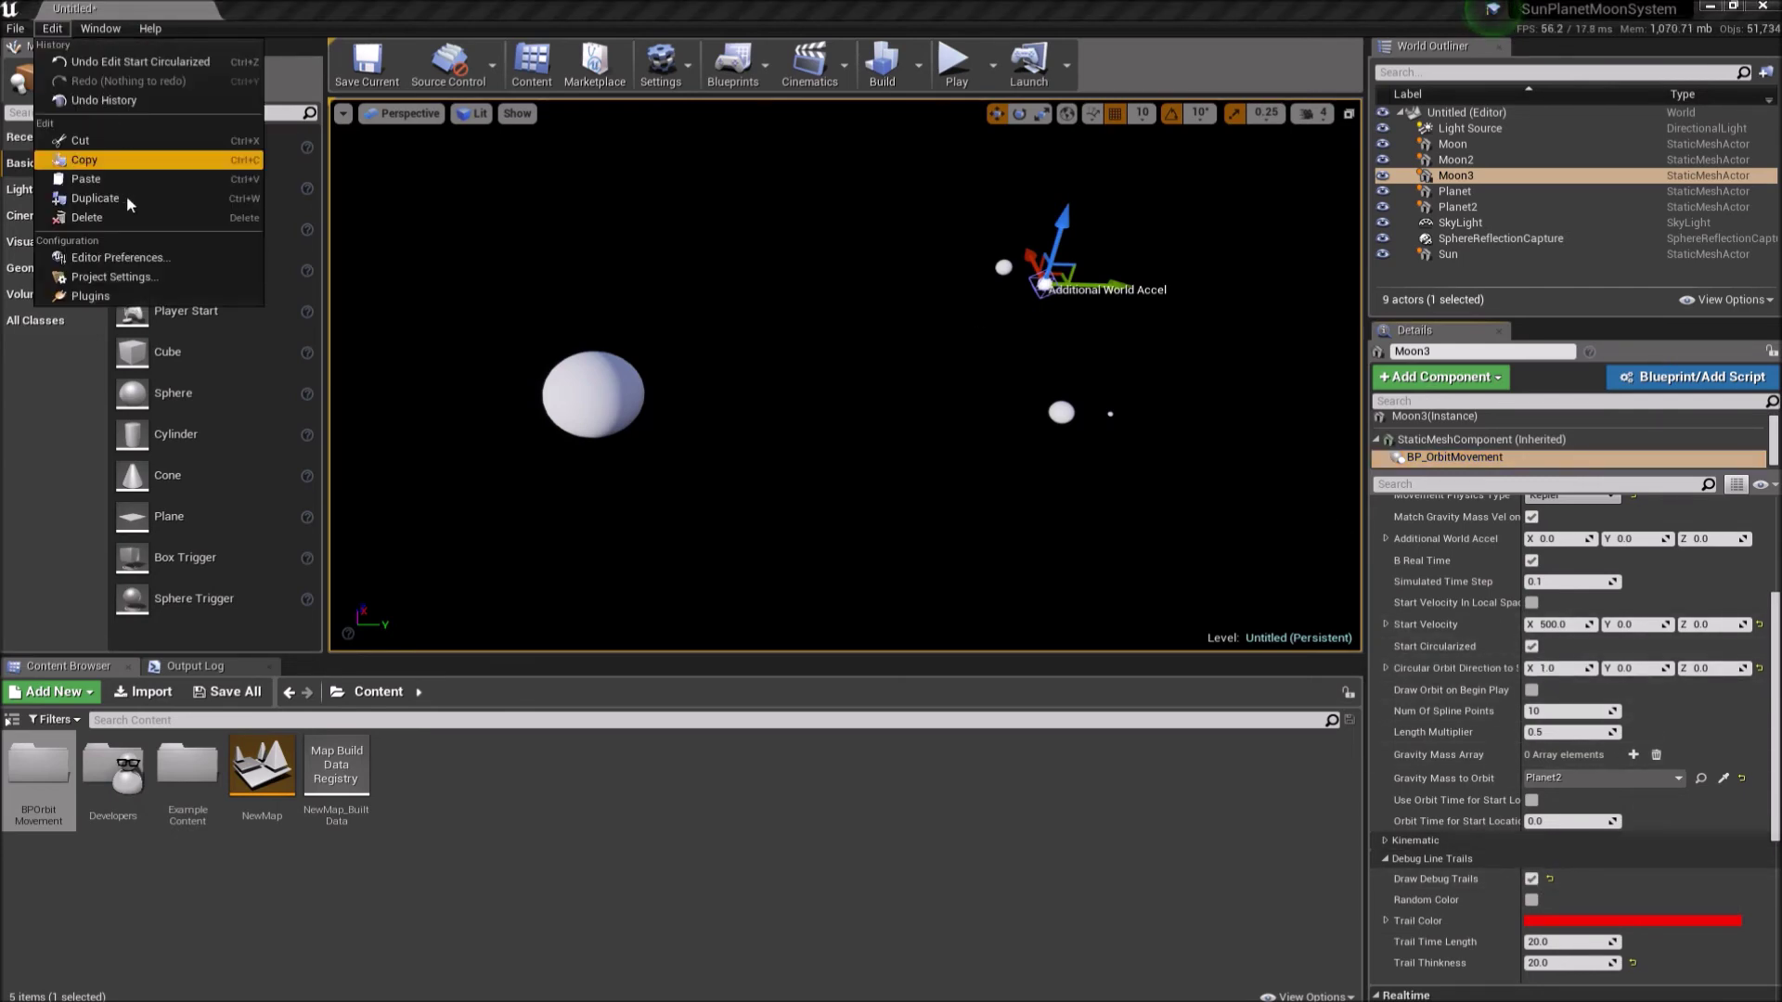
{"action": "left_click", "coordinate": [134, 281]}
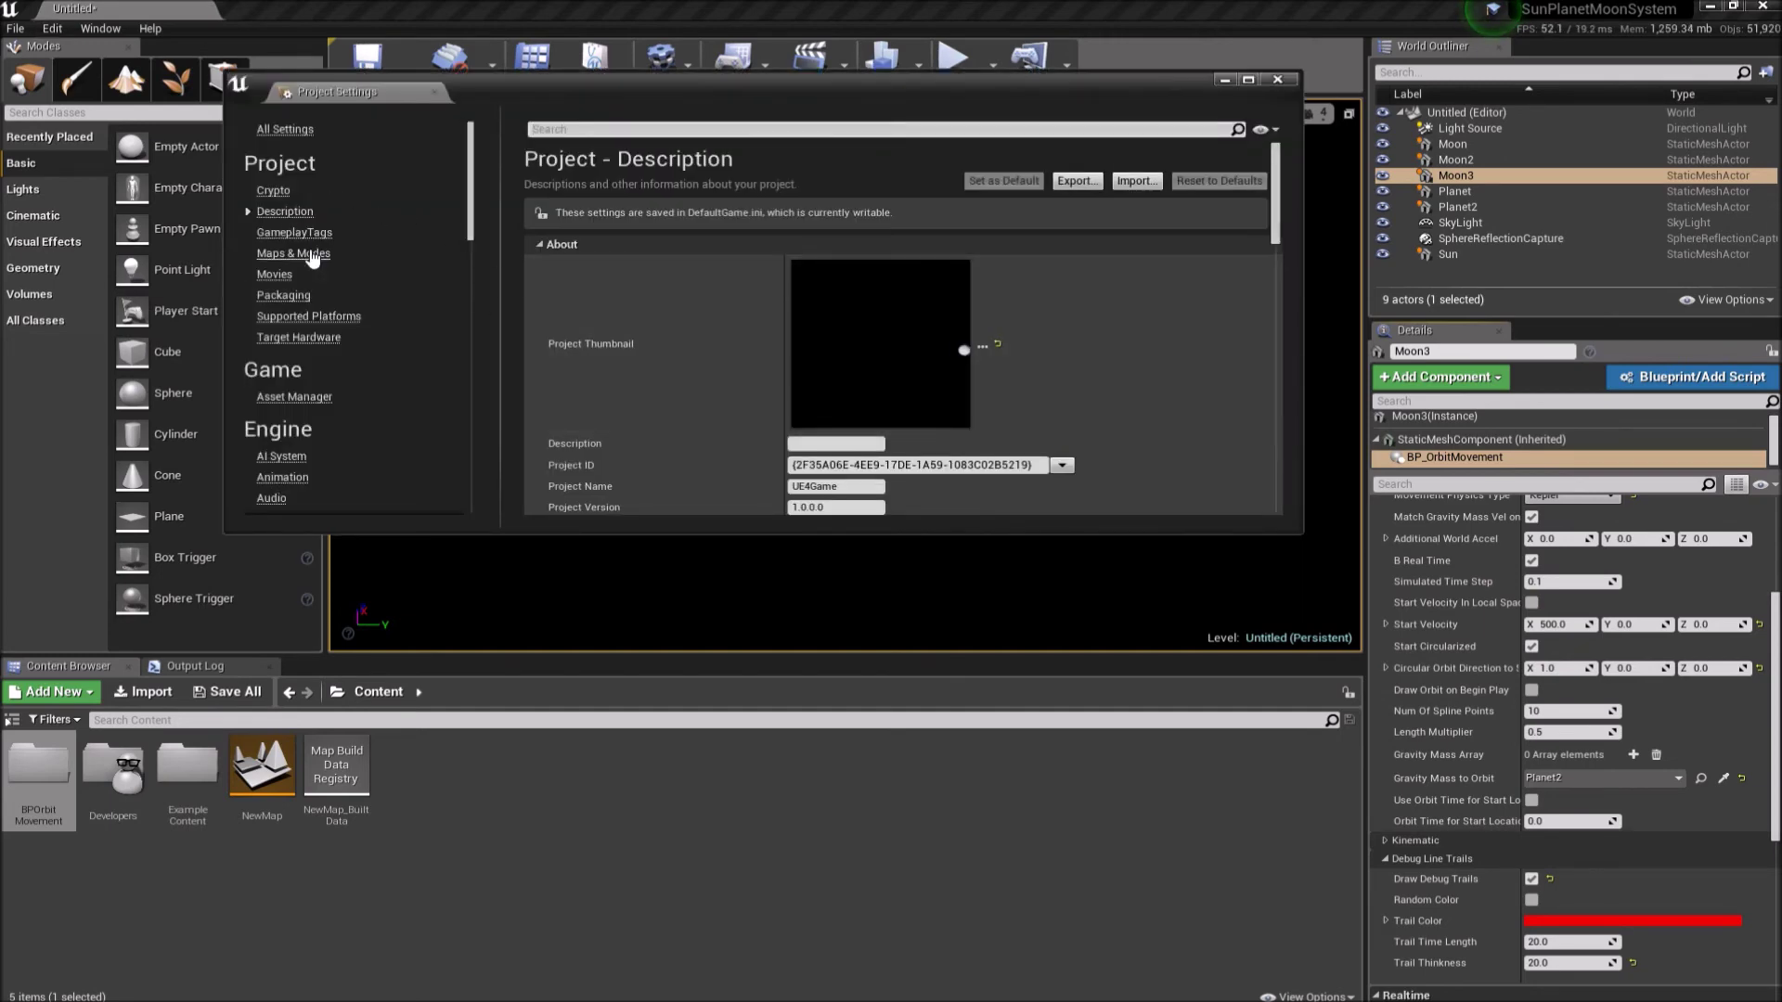
{"action": "left_click", "coordinate": [312, 256]}
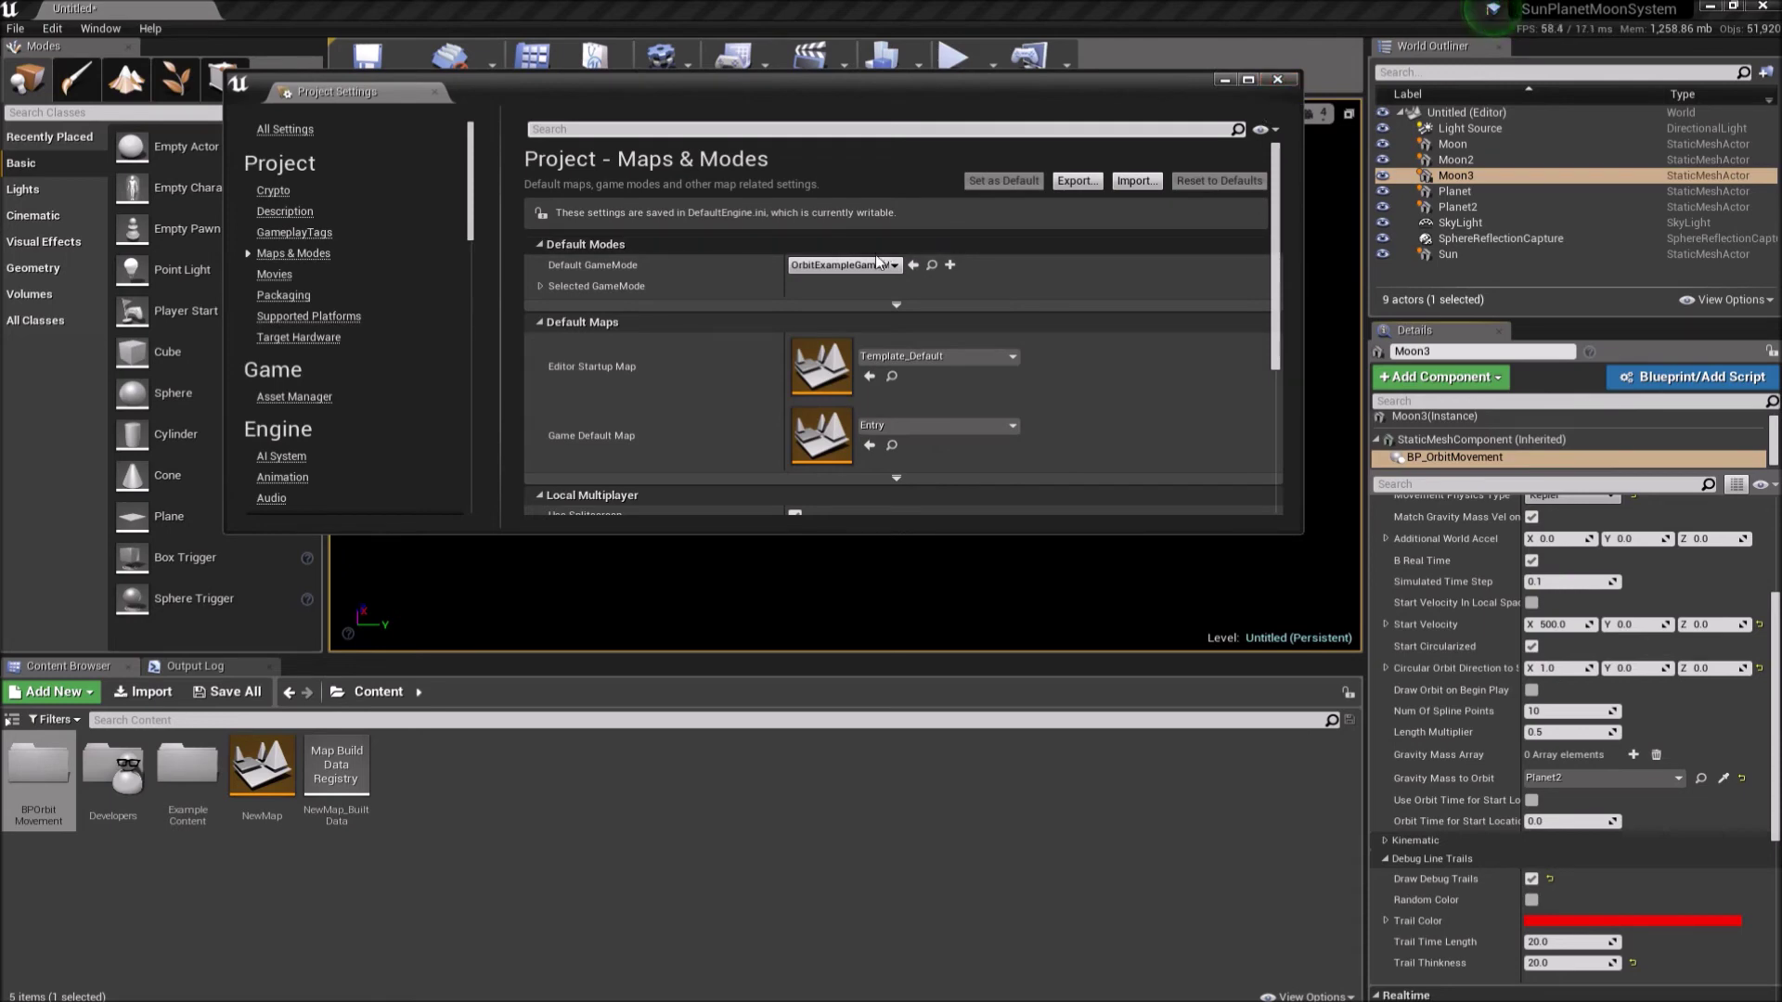
{"action": "left_click", "coordinate": [1277, 81]}
{"action": "left_click", "coordinate": [954, 73]}
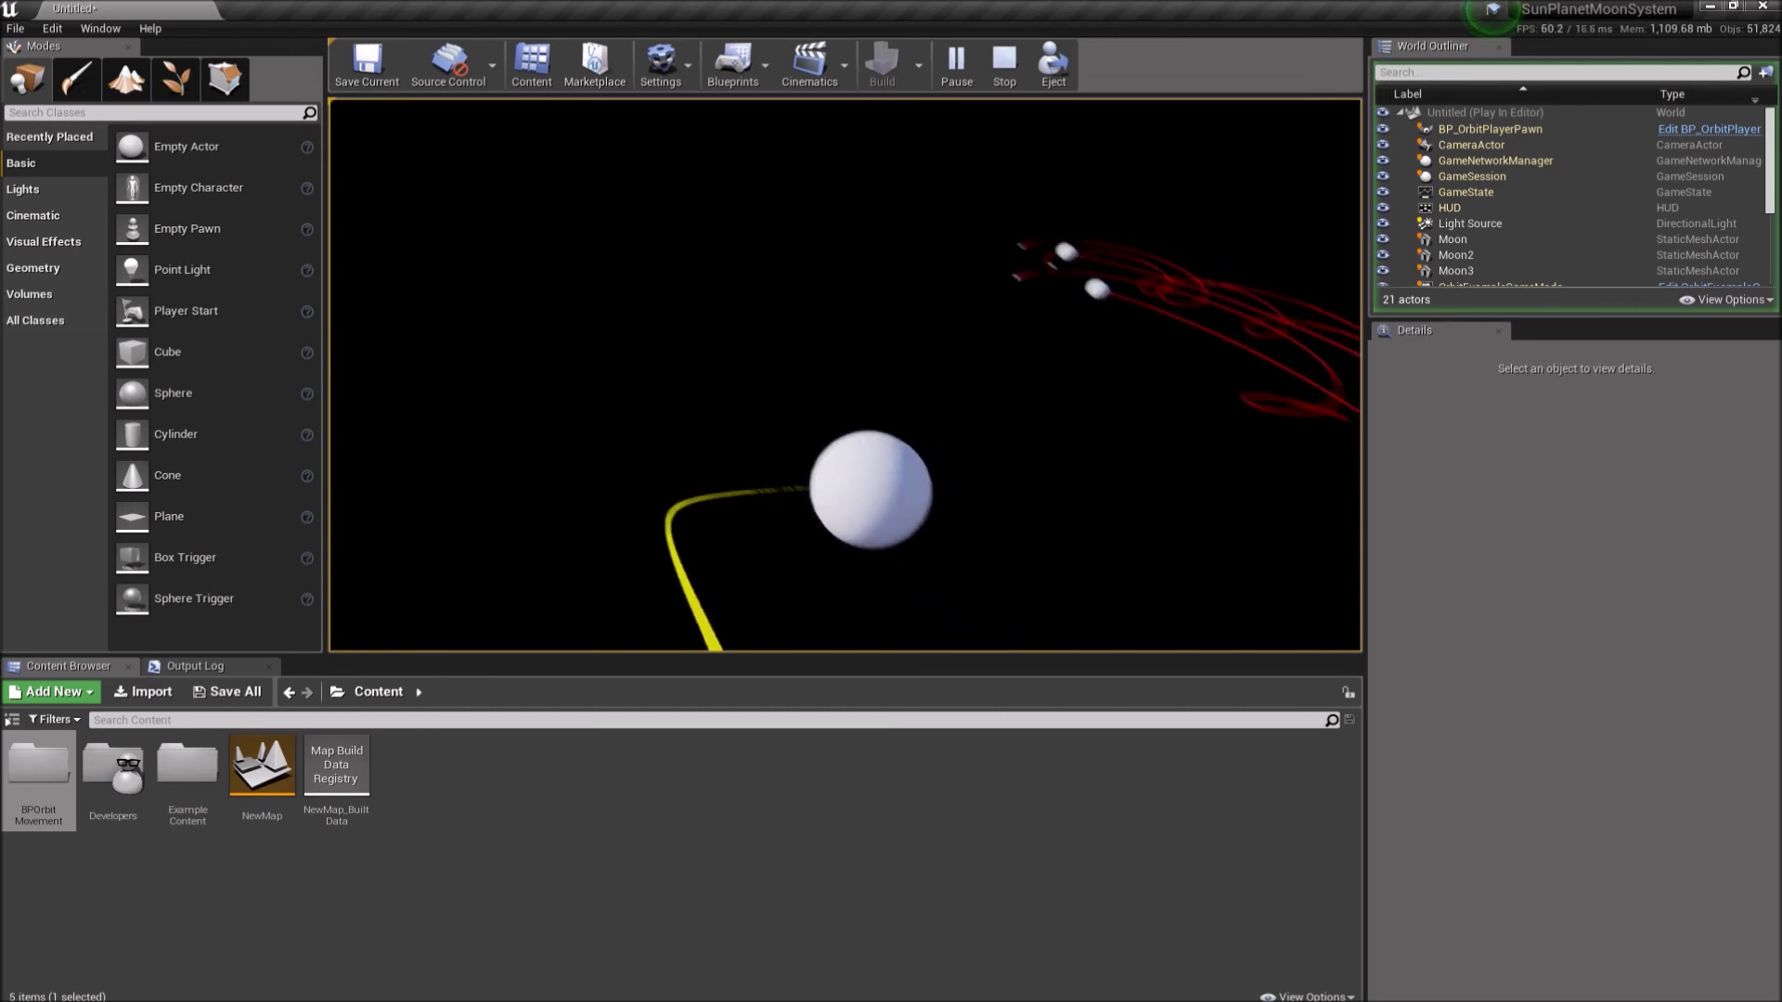
- Open the console in the running level after watching the orbit trails
{"action": "key", "text": "grave"}
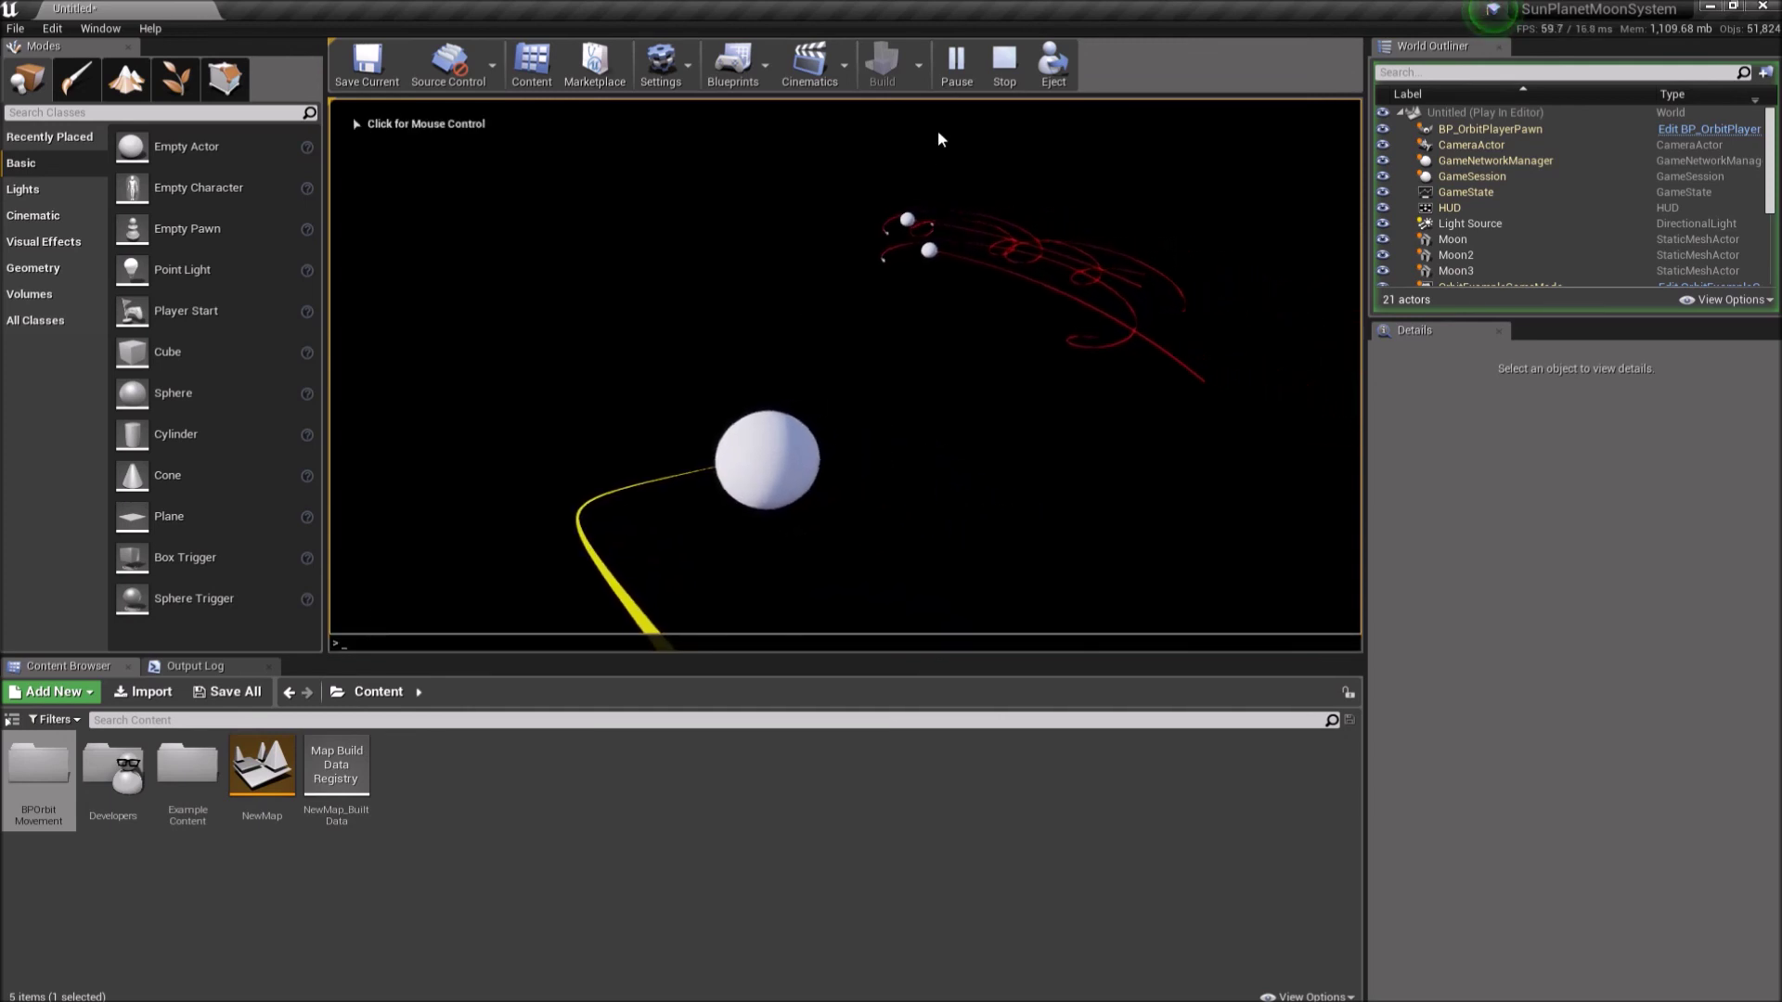